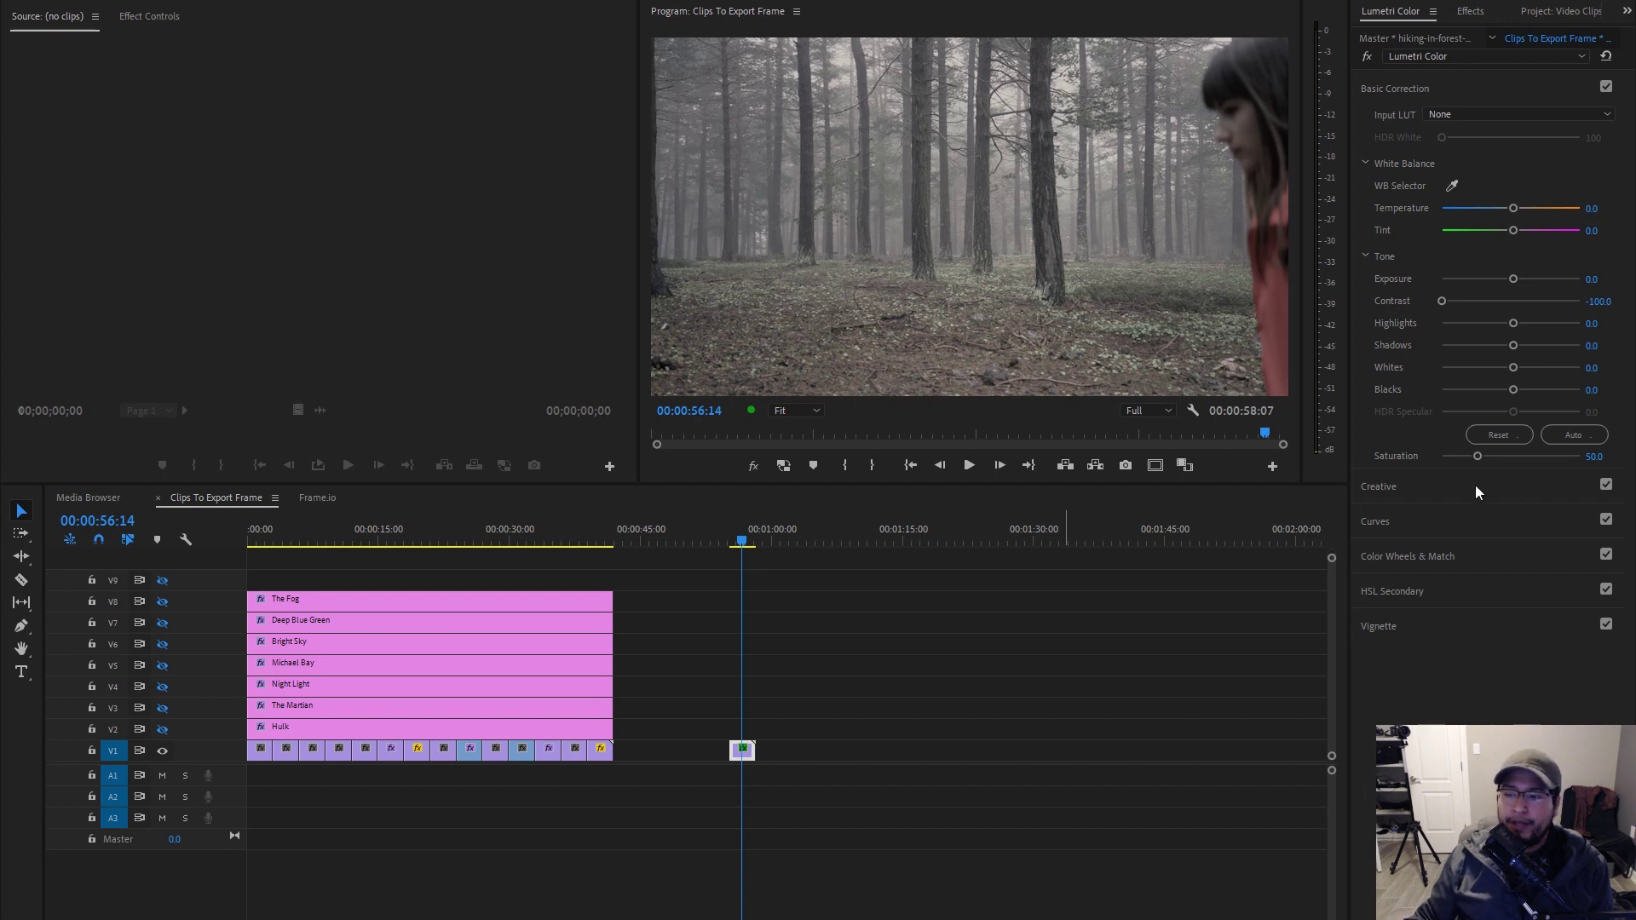
Step: Expand the Creative settings, open the file browser for a custom look, and close it without choosing a file
left_click(1437, 484)
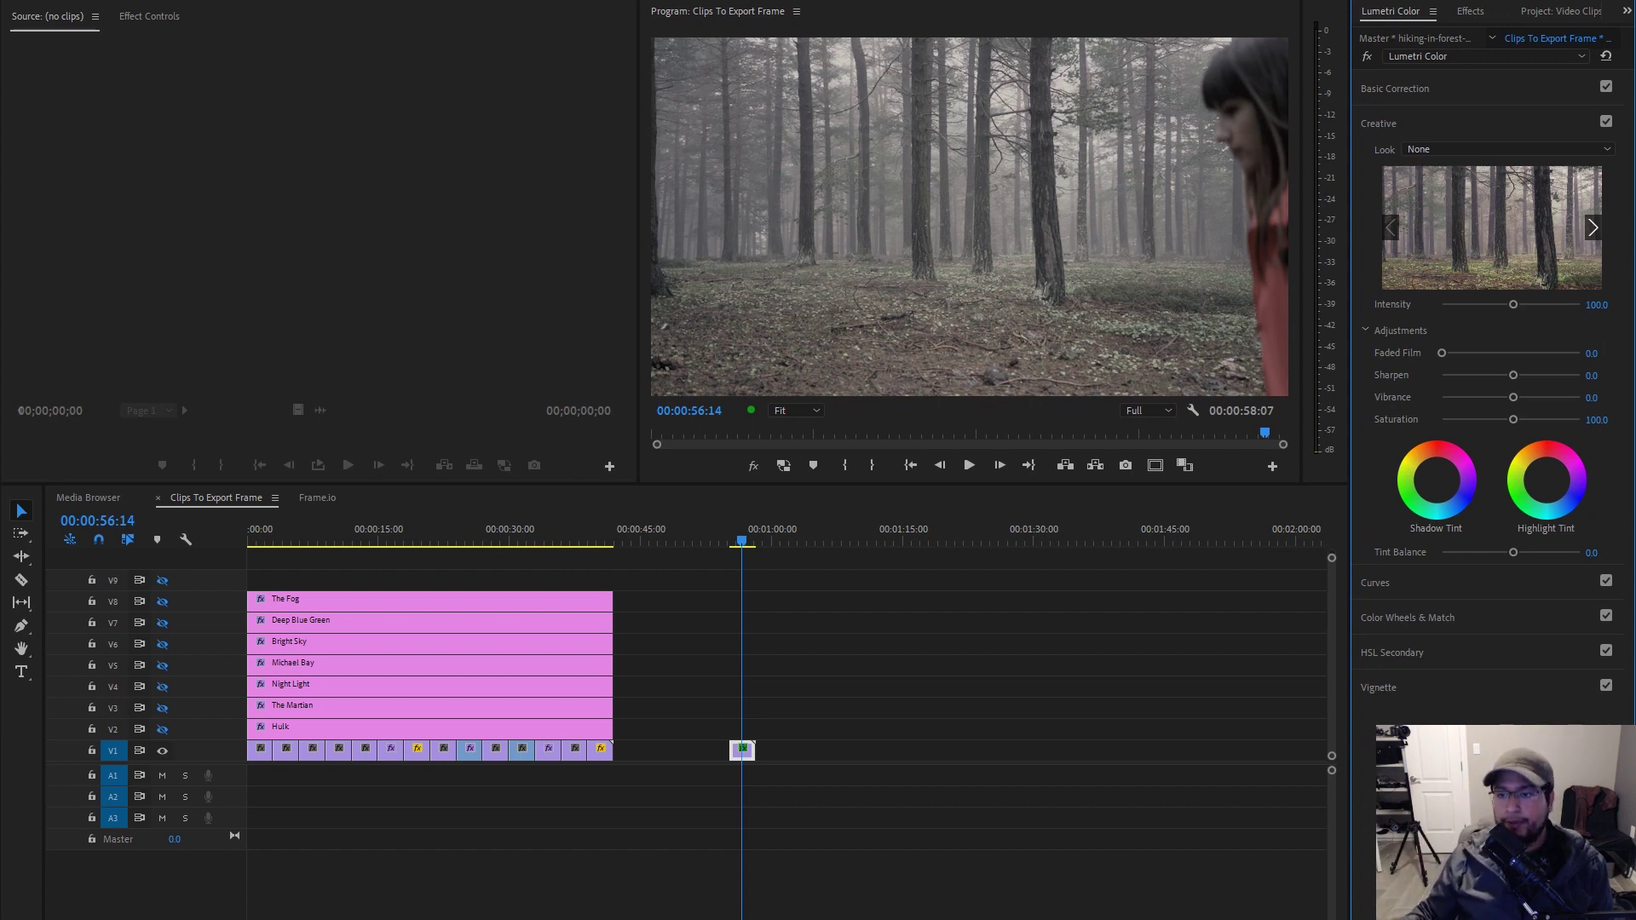
left_click(1473, 151)
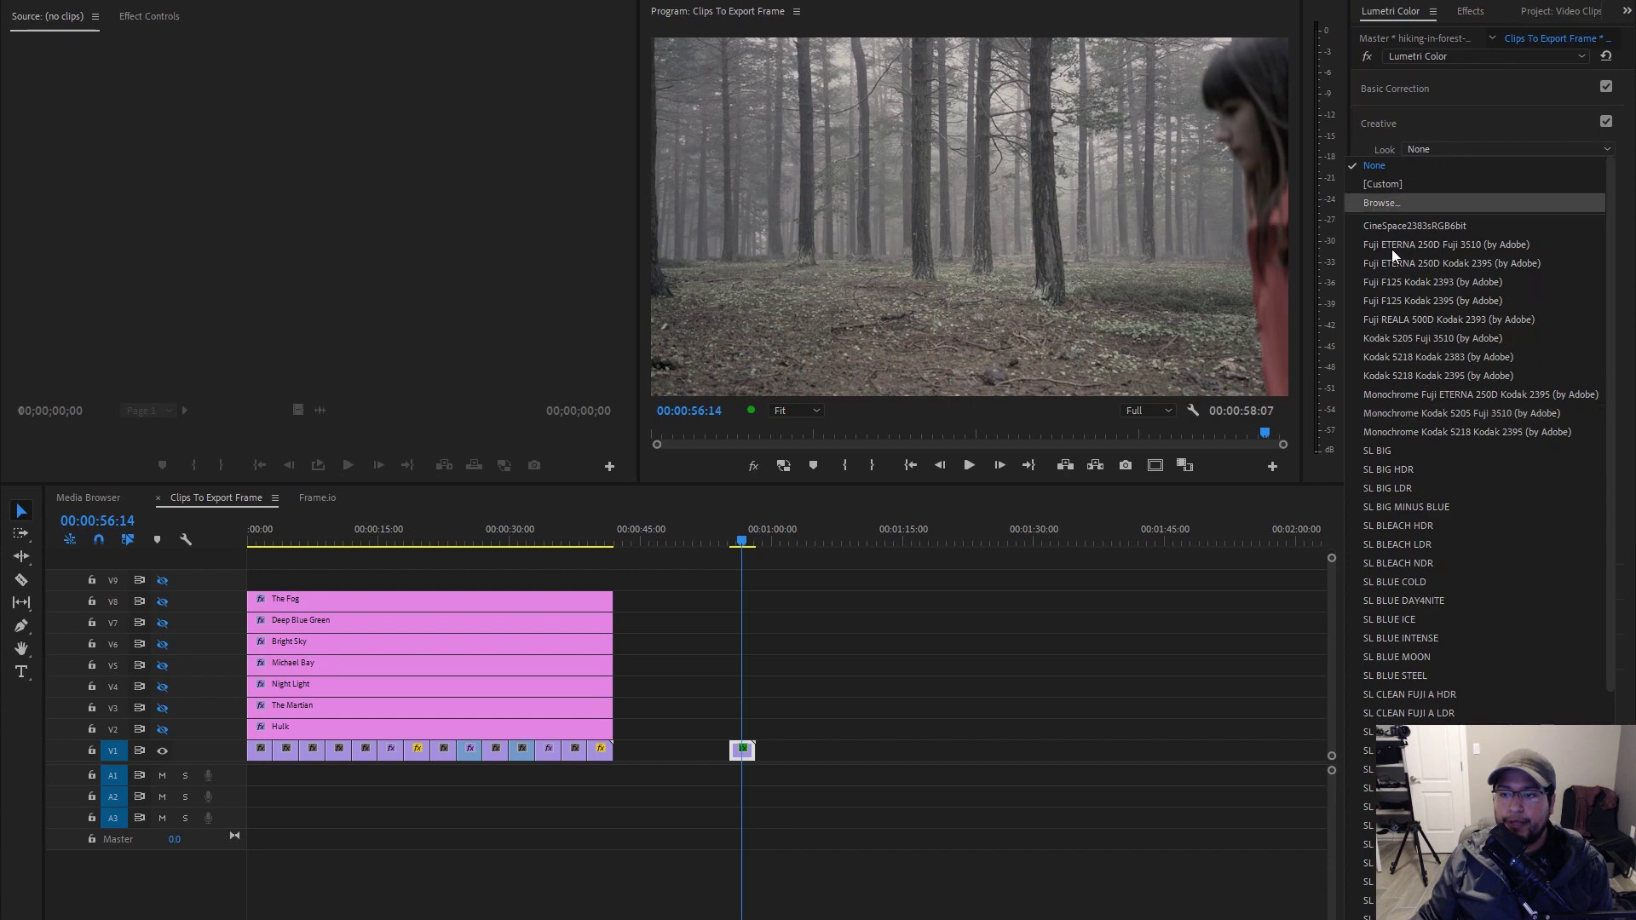
left_click(1385, 203)
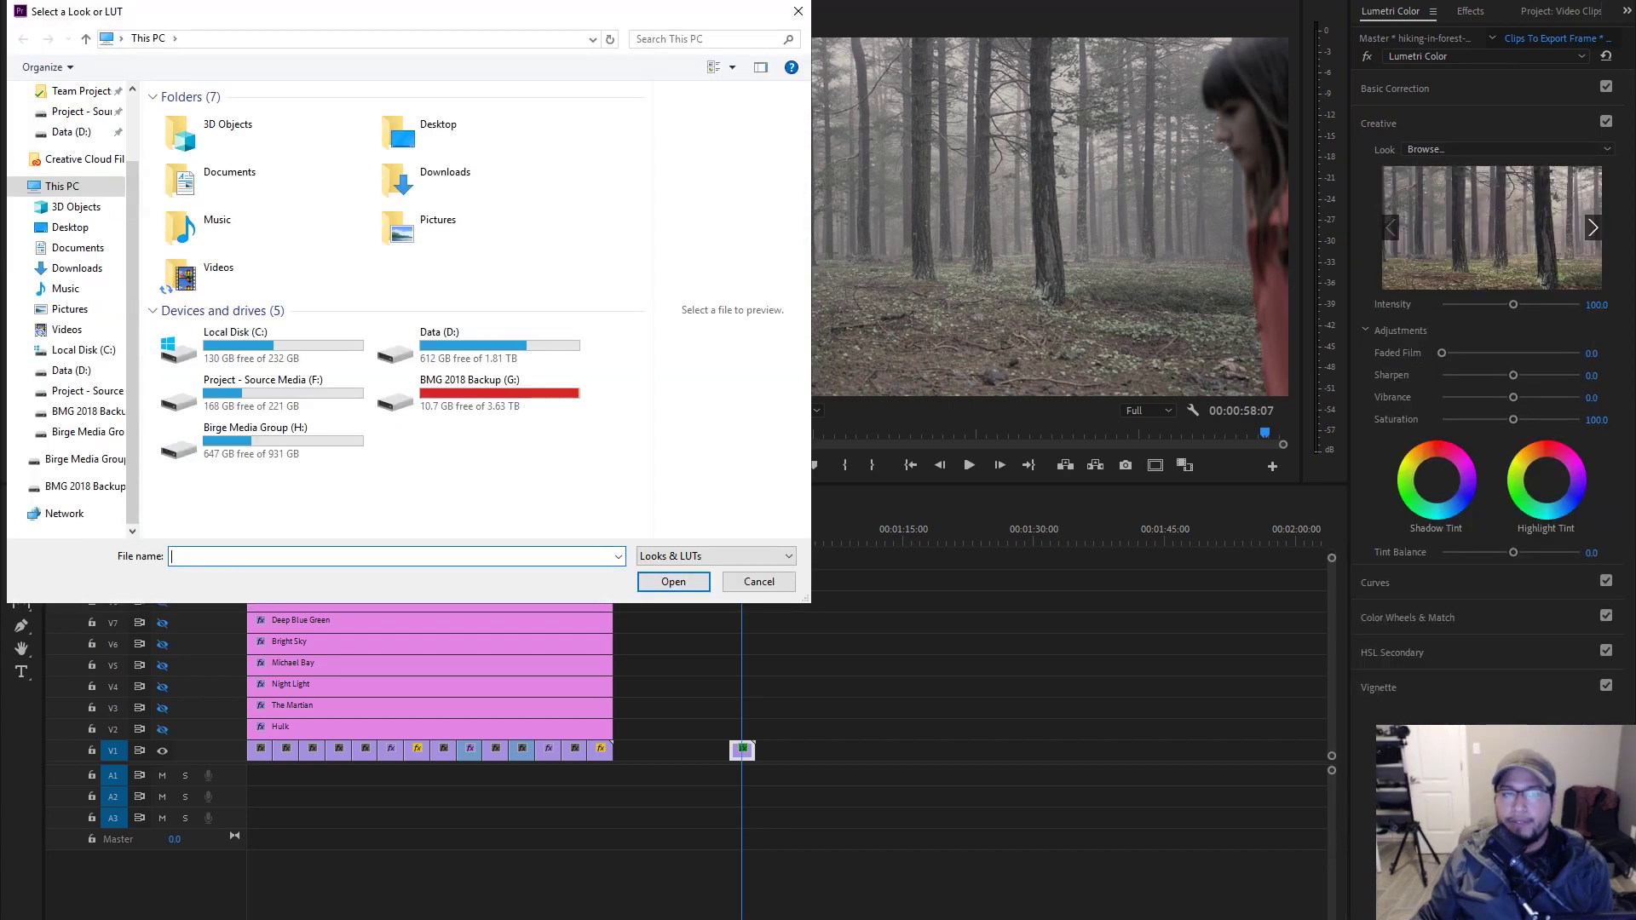
left_click(798, 12)
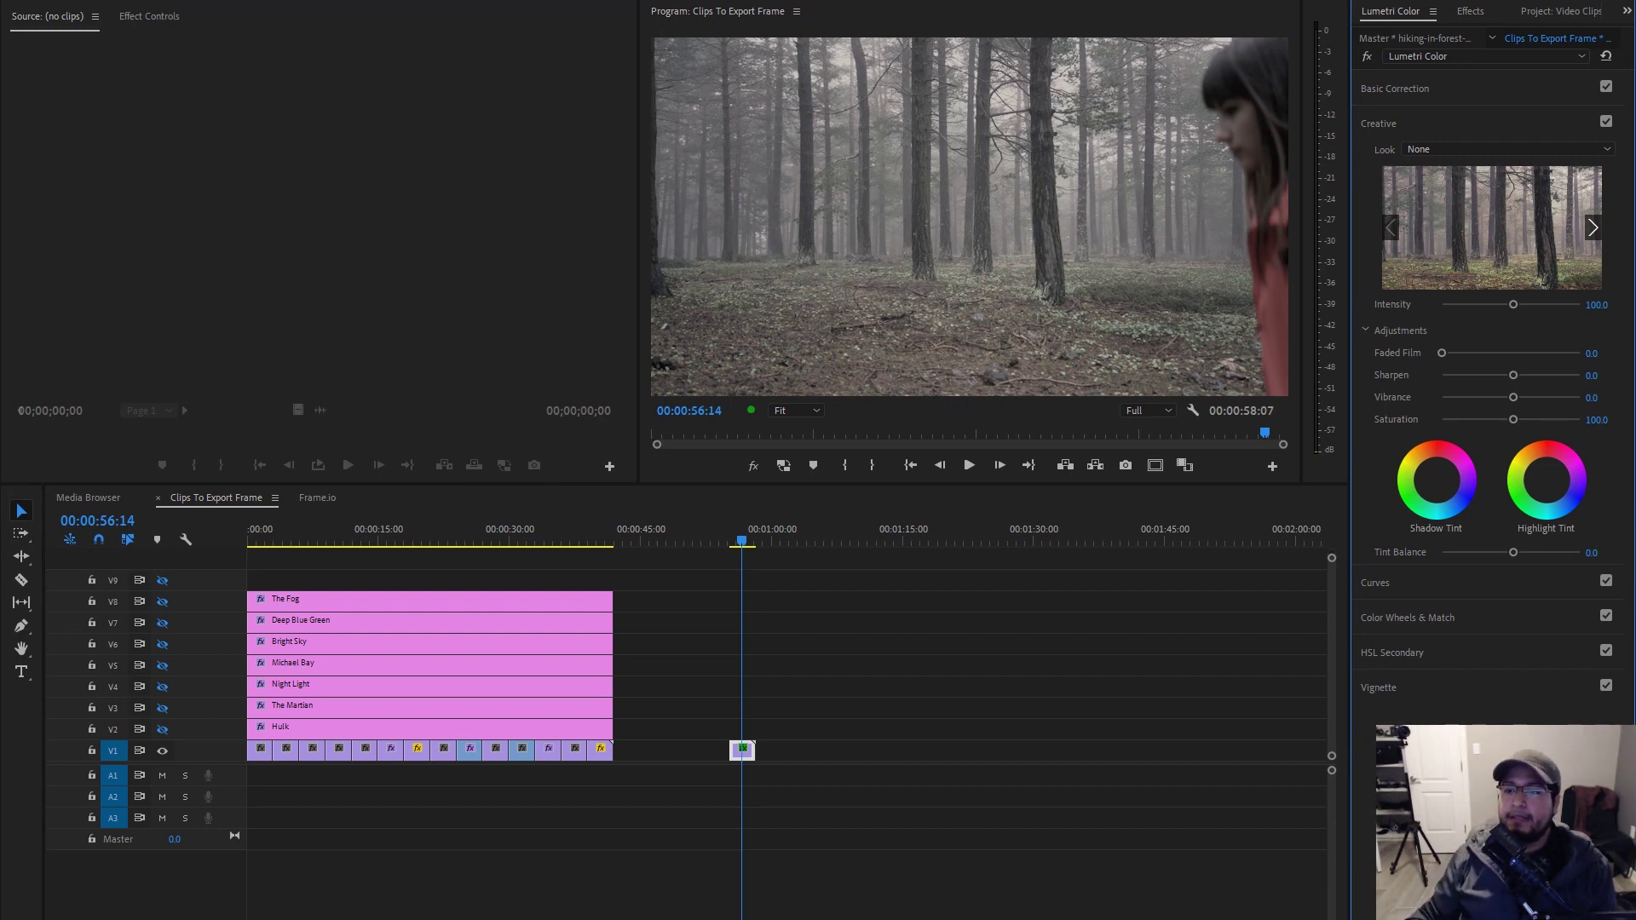
Step: Try a higher Intensity for the creative look, and set it back to 100
left_click_drag(1514, 308, 1552, 346)
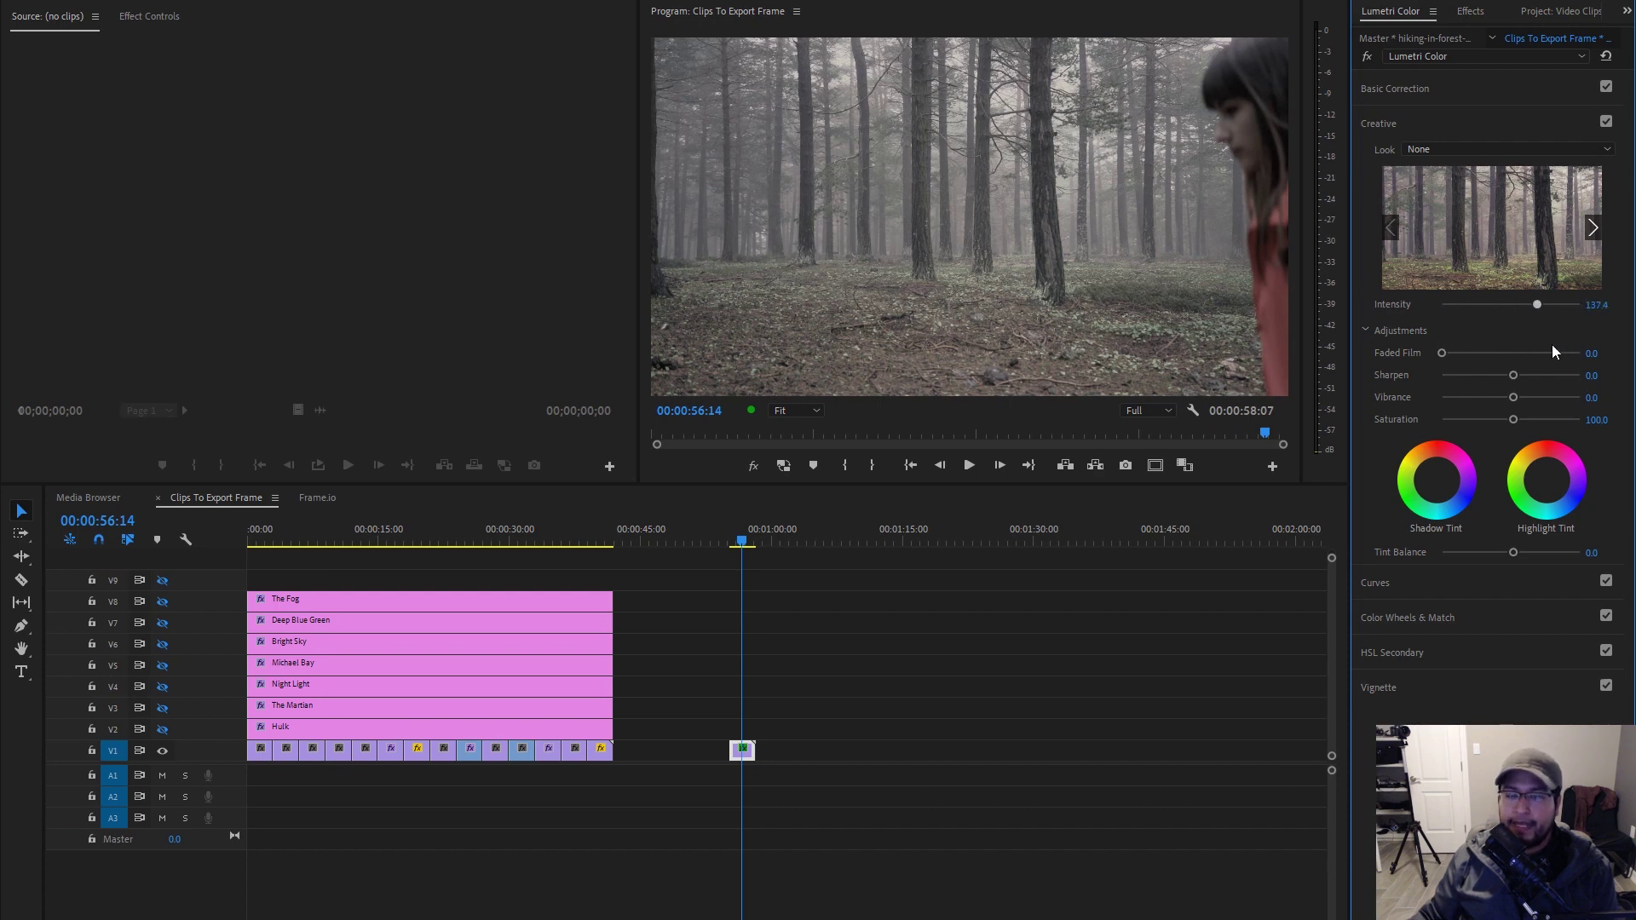
left_click(1602, 303)
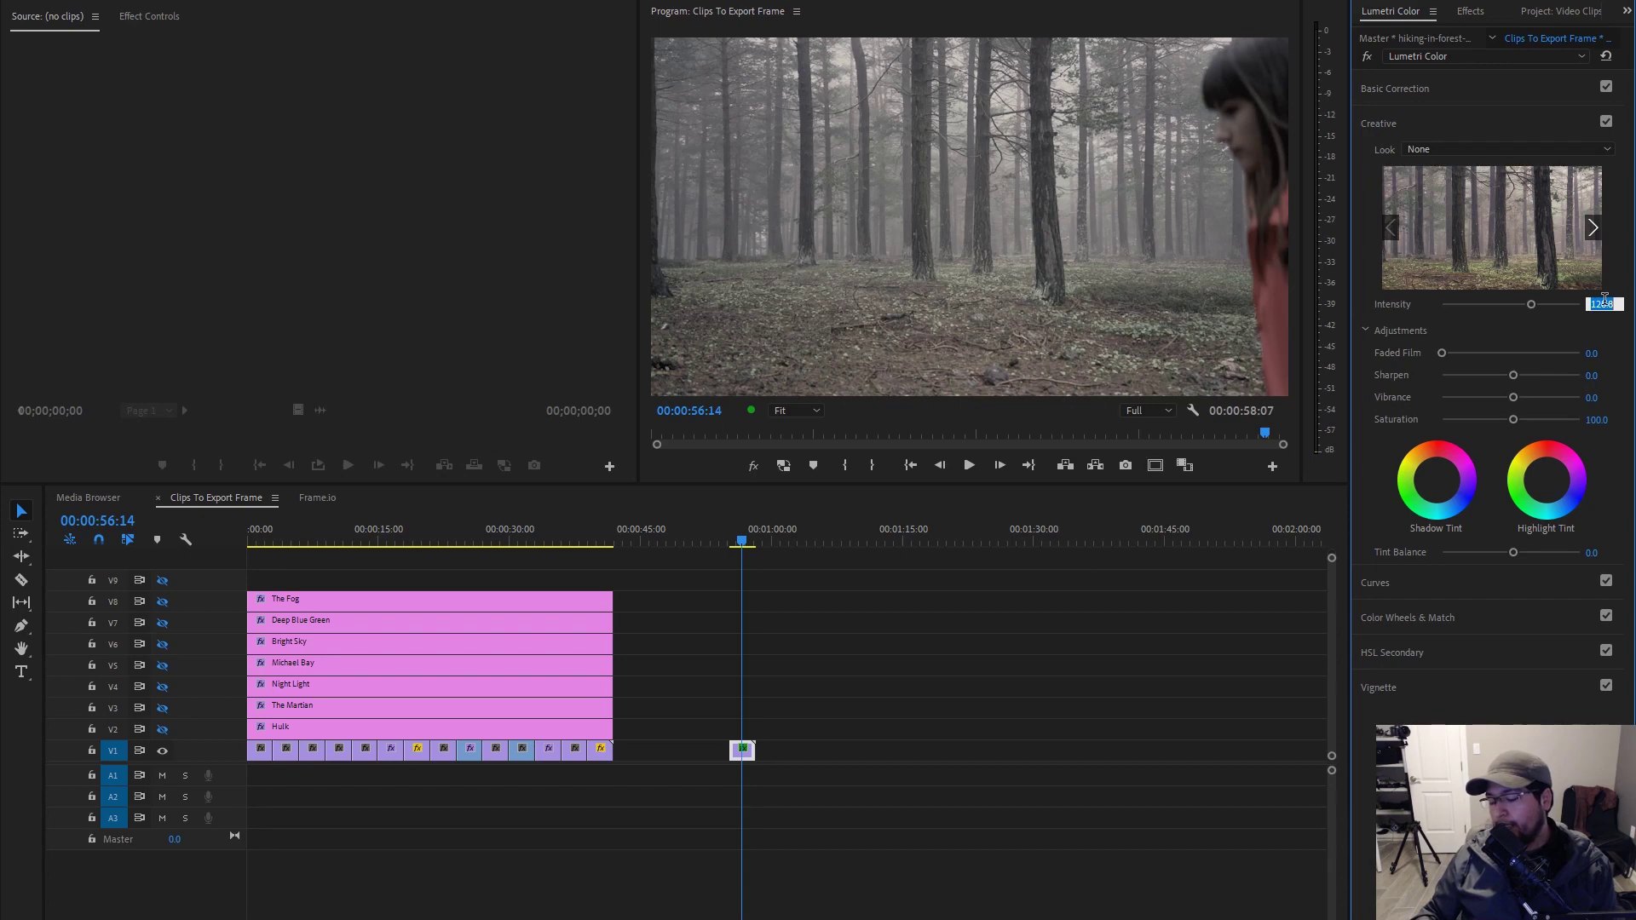
type("100")
key("Return")
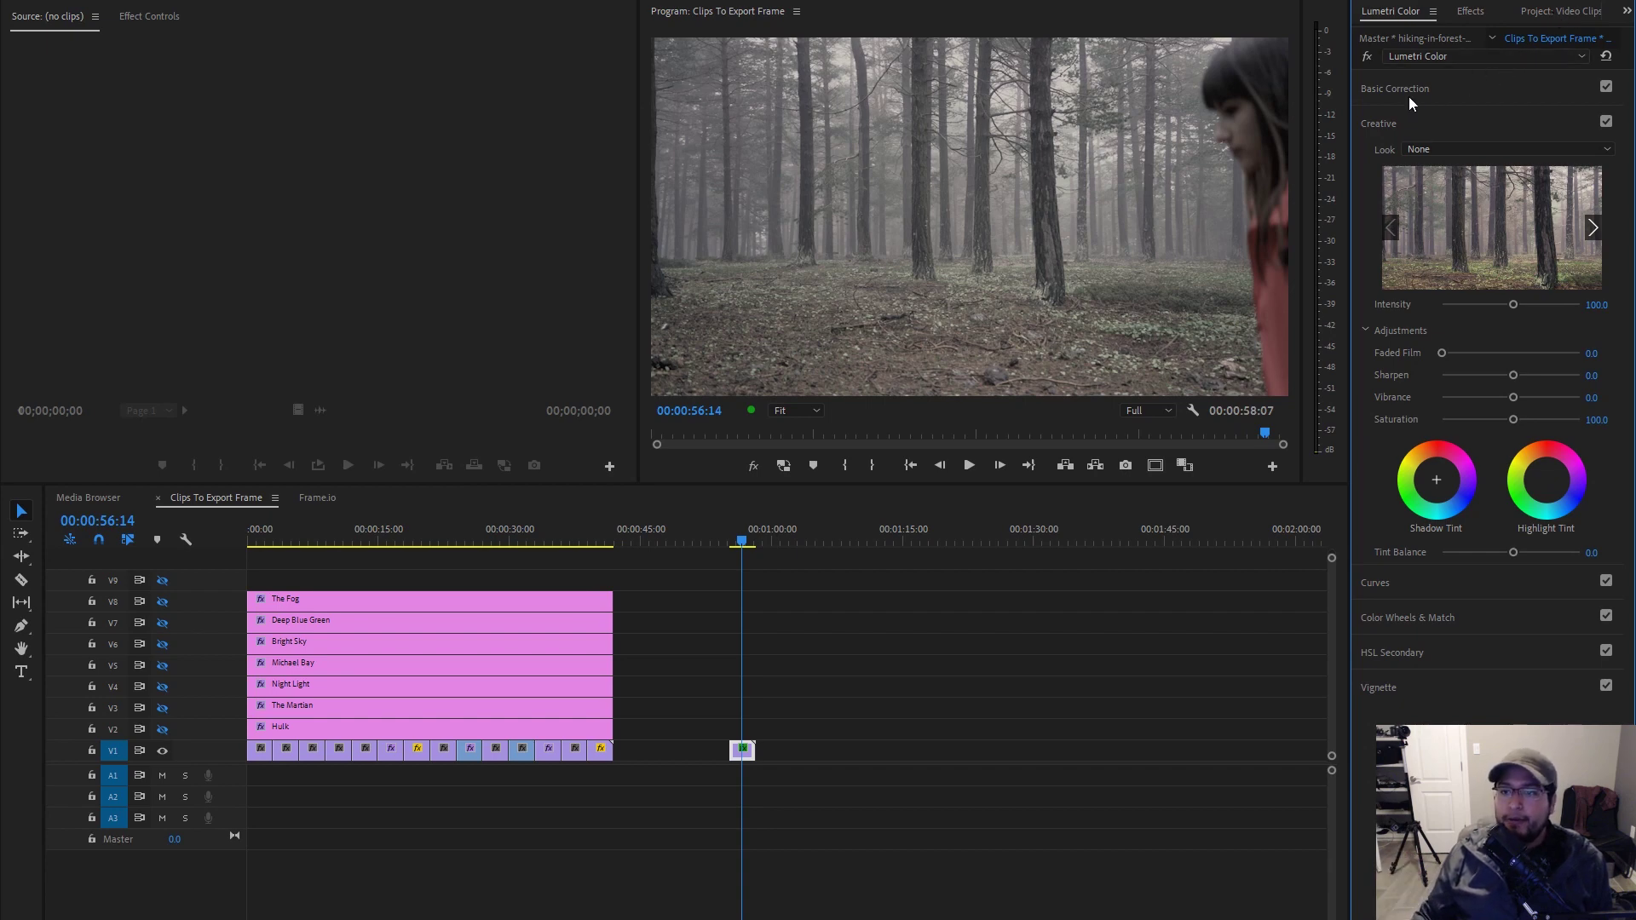
Step: Review the Basic Correction and Creative sections of the Lumetri Color effect on the forest clip
left_click(1396, 126)
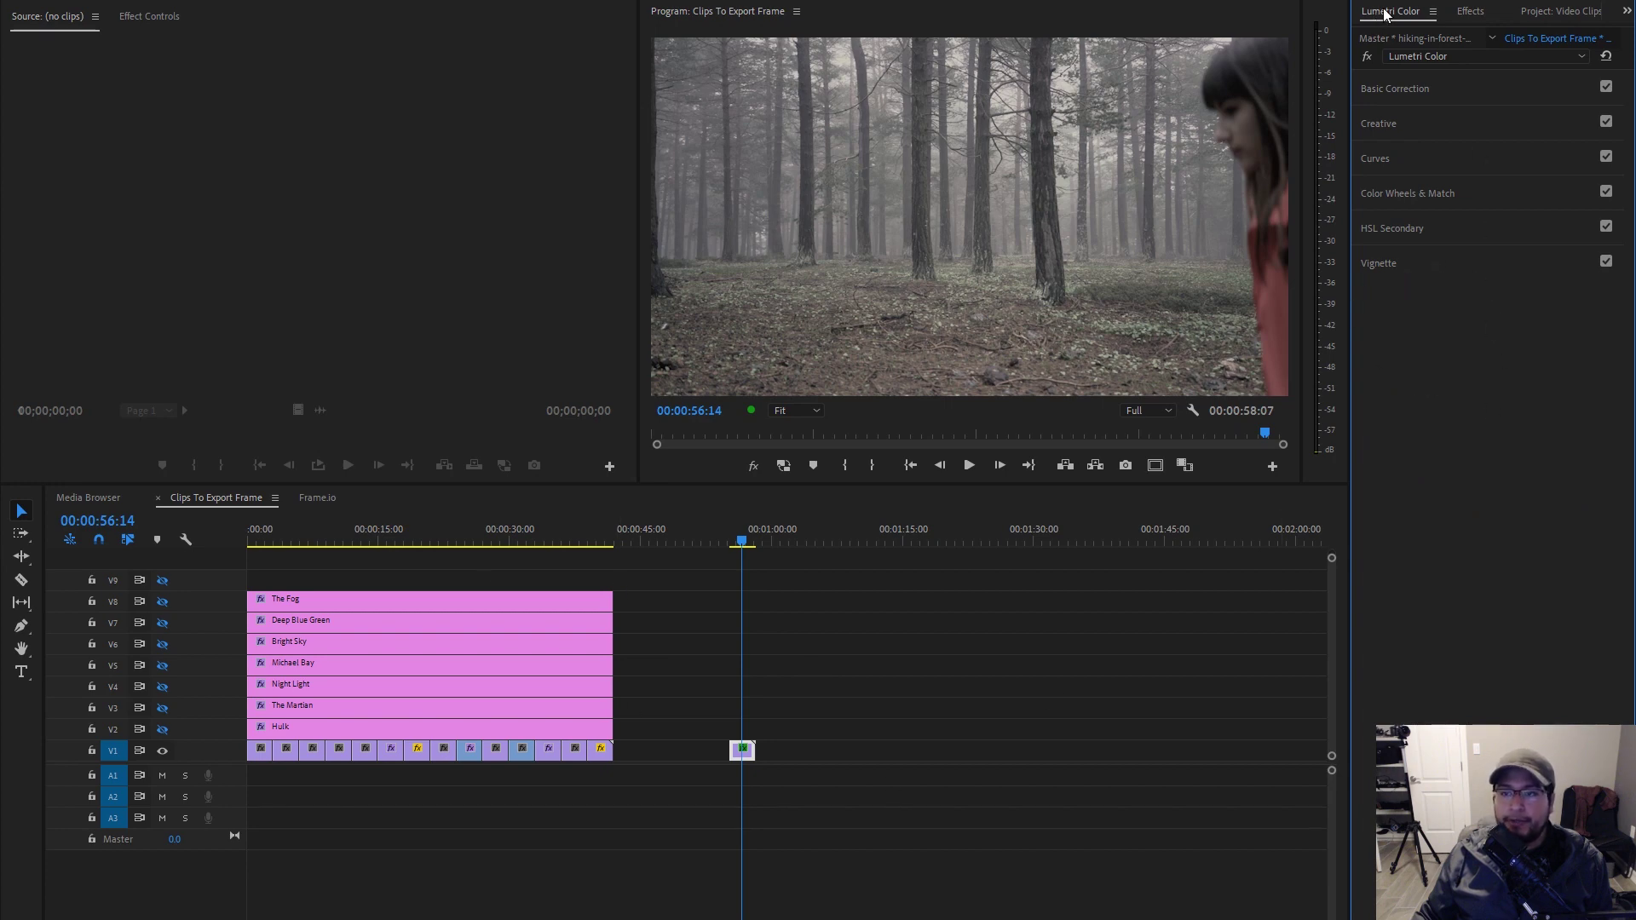
left_click(1399, 130)
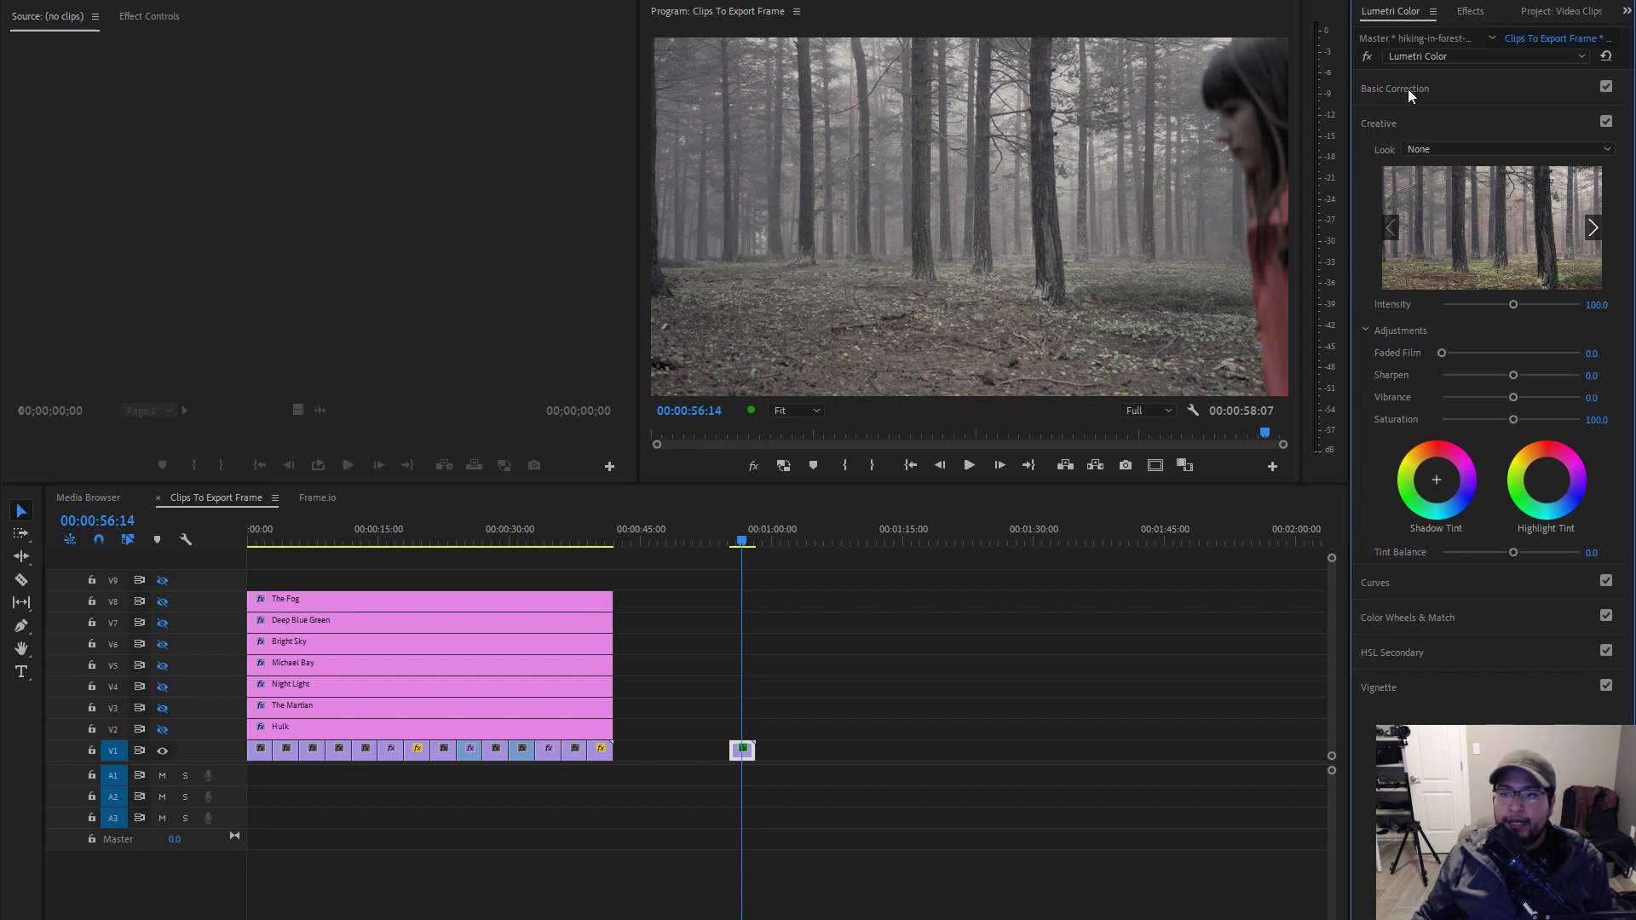
left_click(1408, 89)
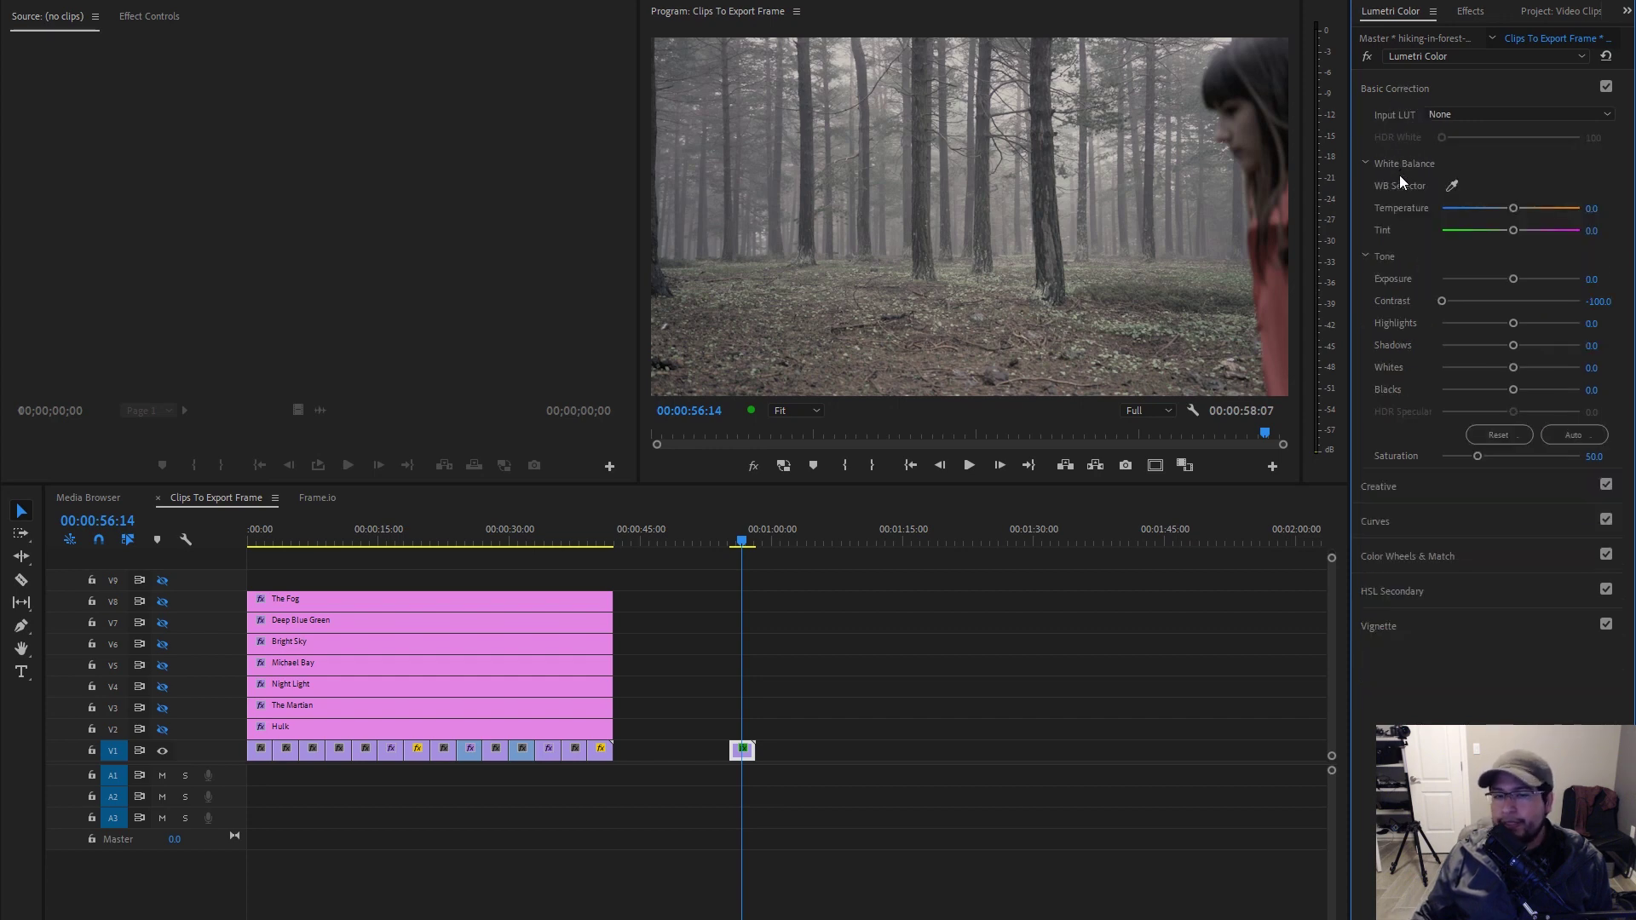
left_click(1413, 92)
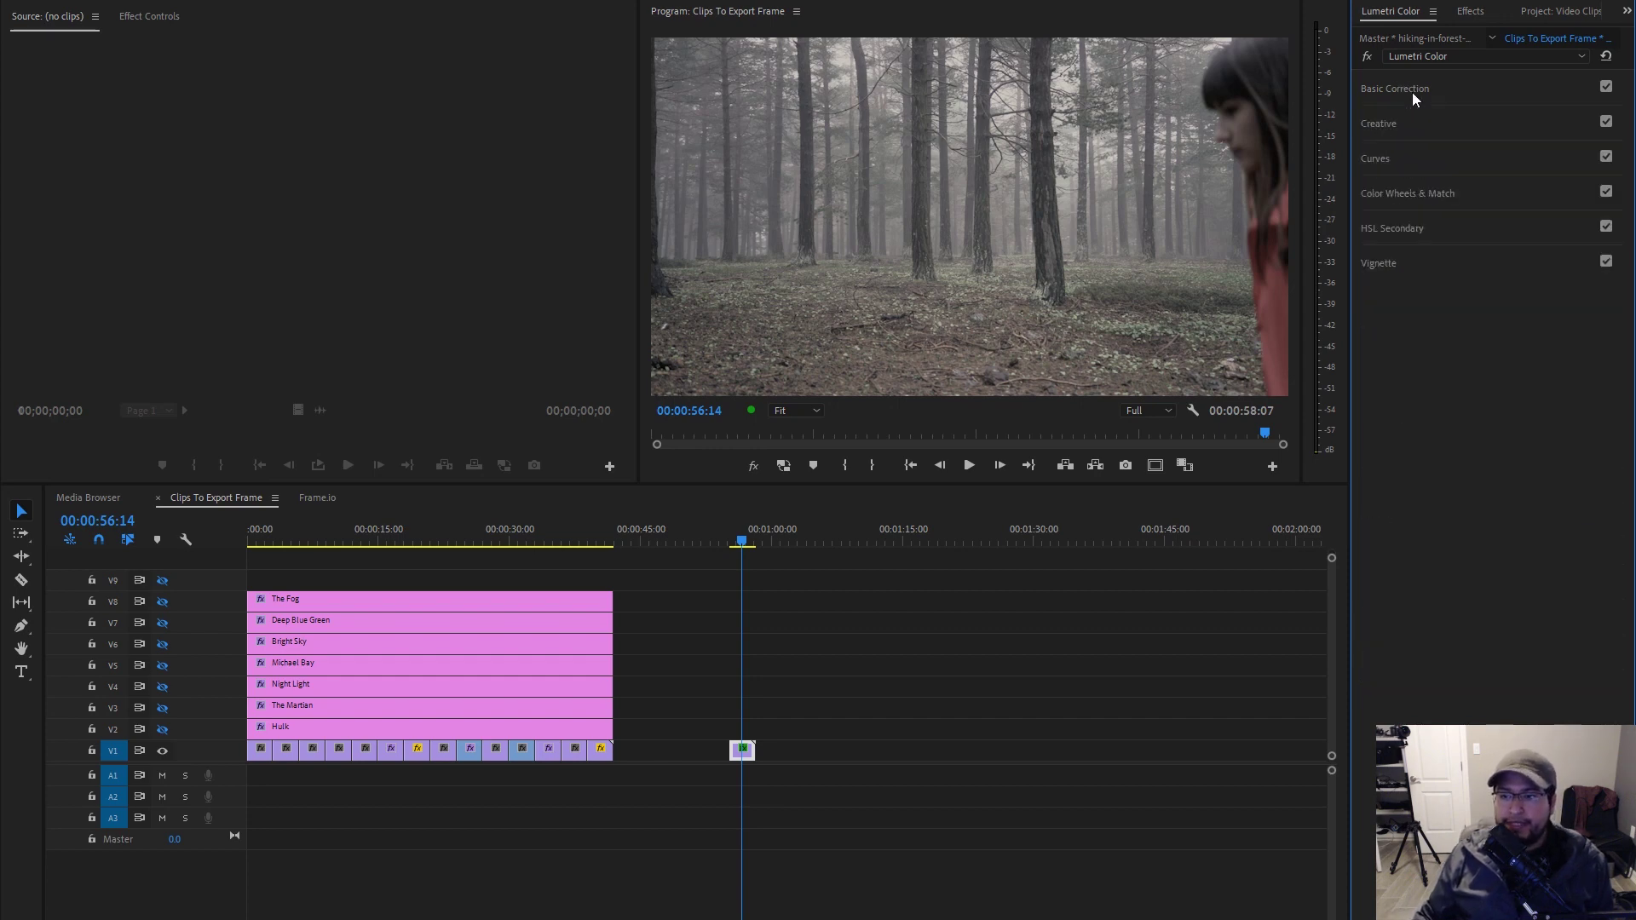
left_click(1397, 128)
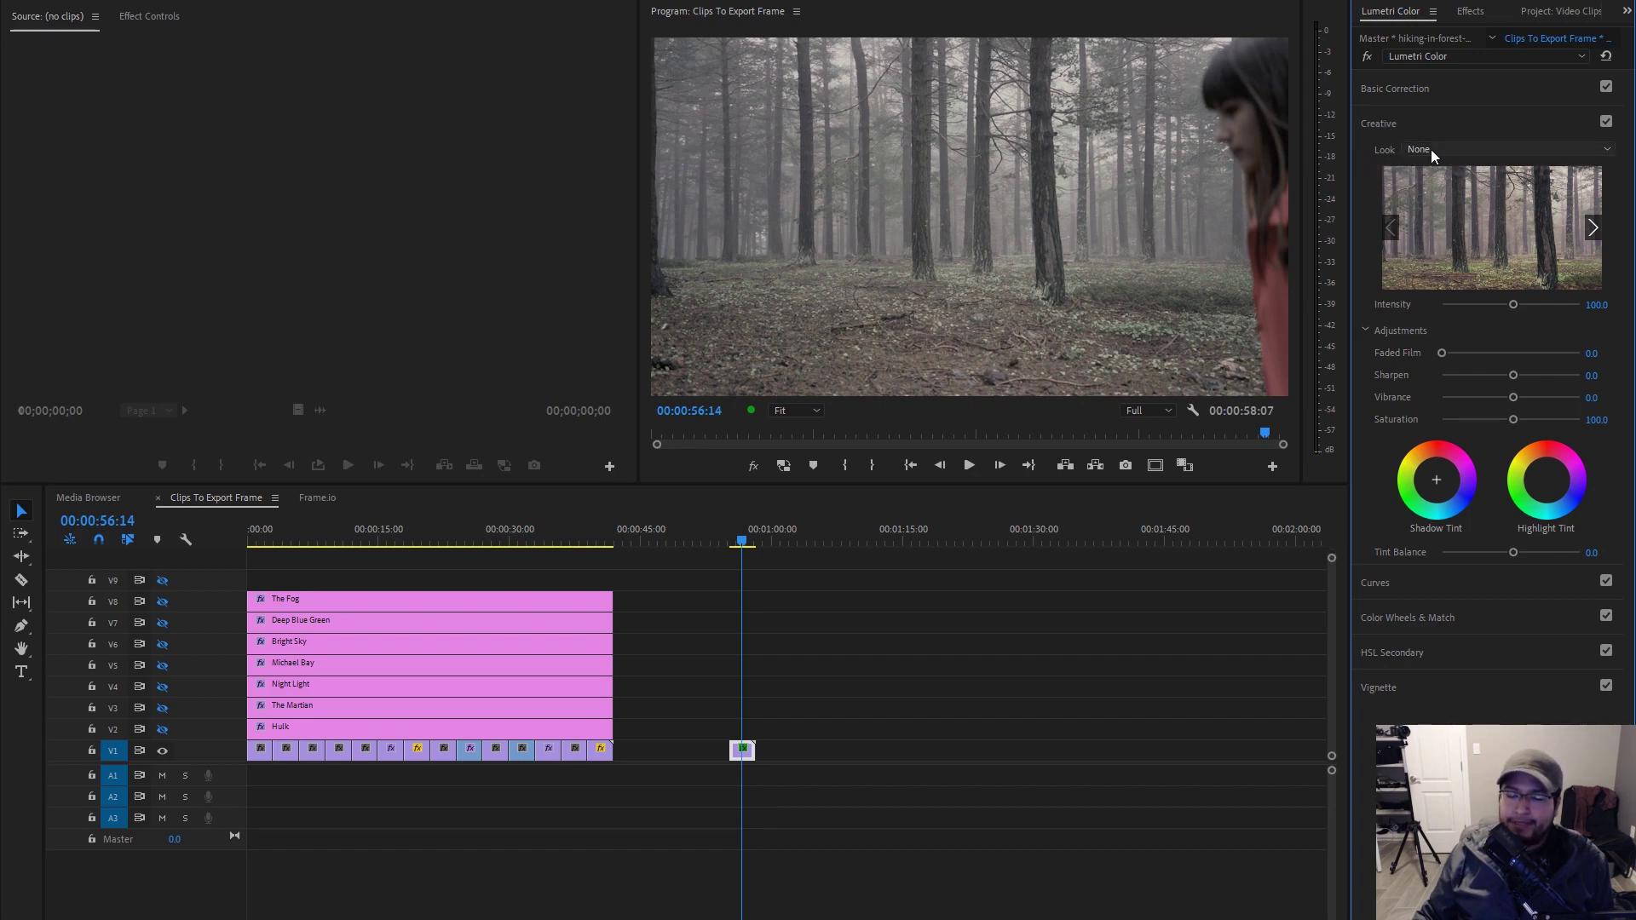
left_click(1402, 125)
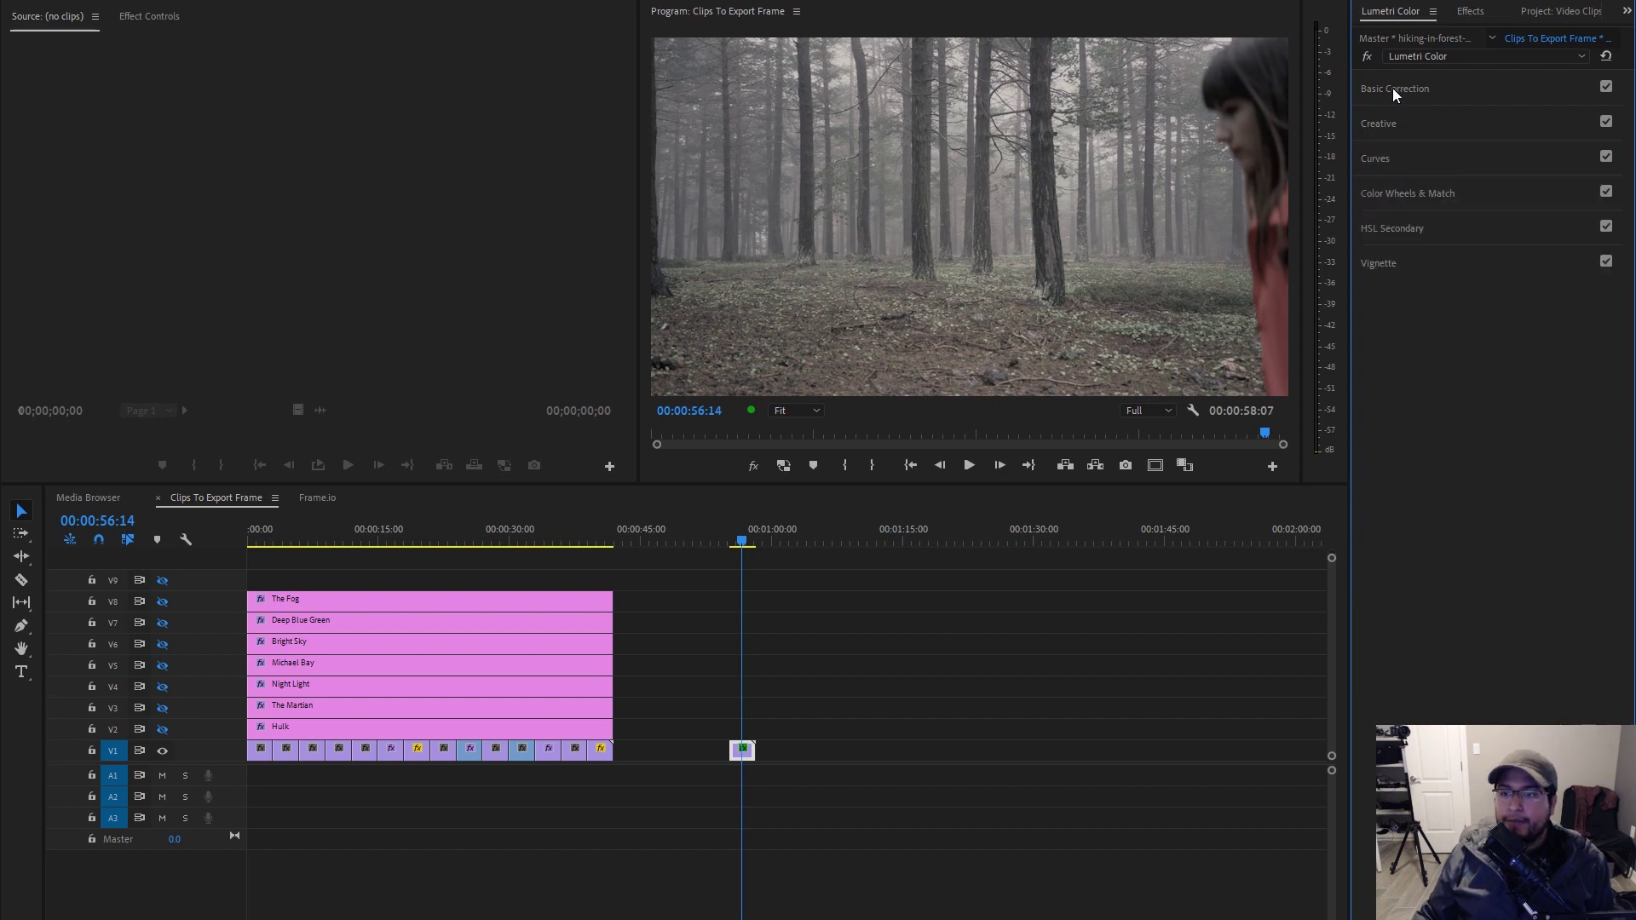
left_click(1392, 88)
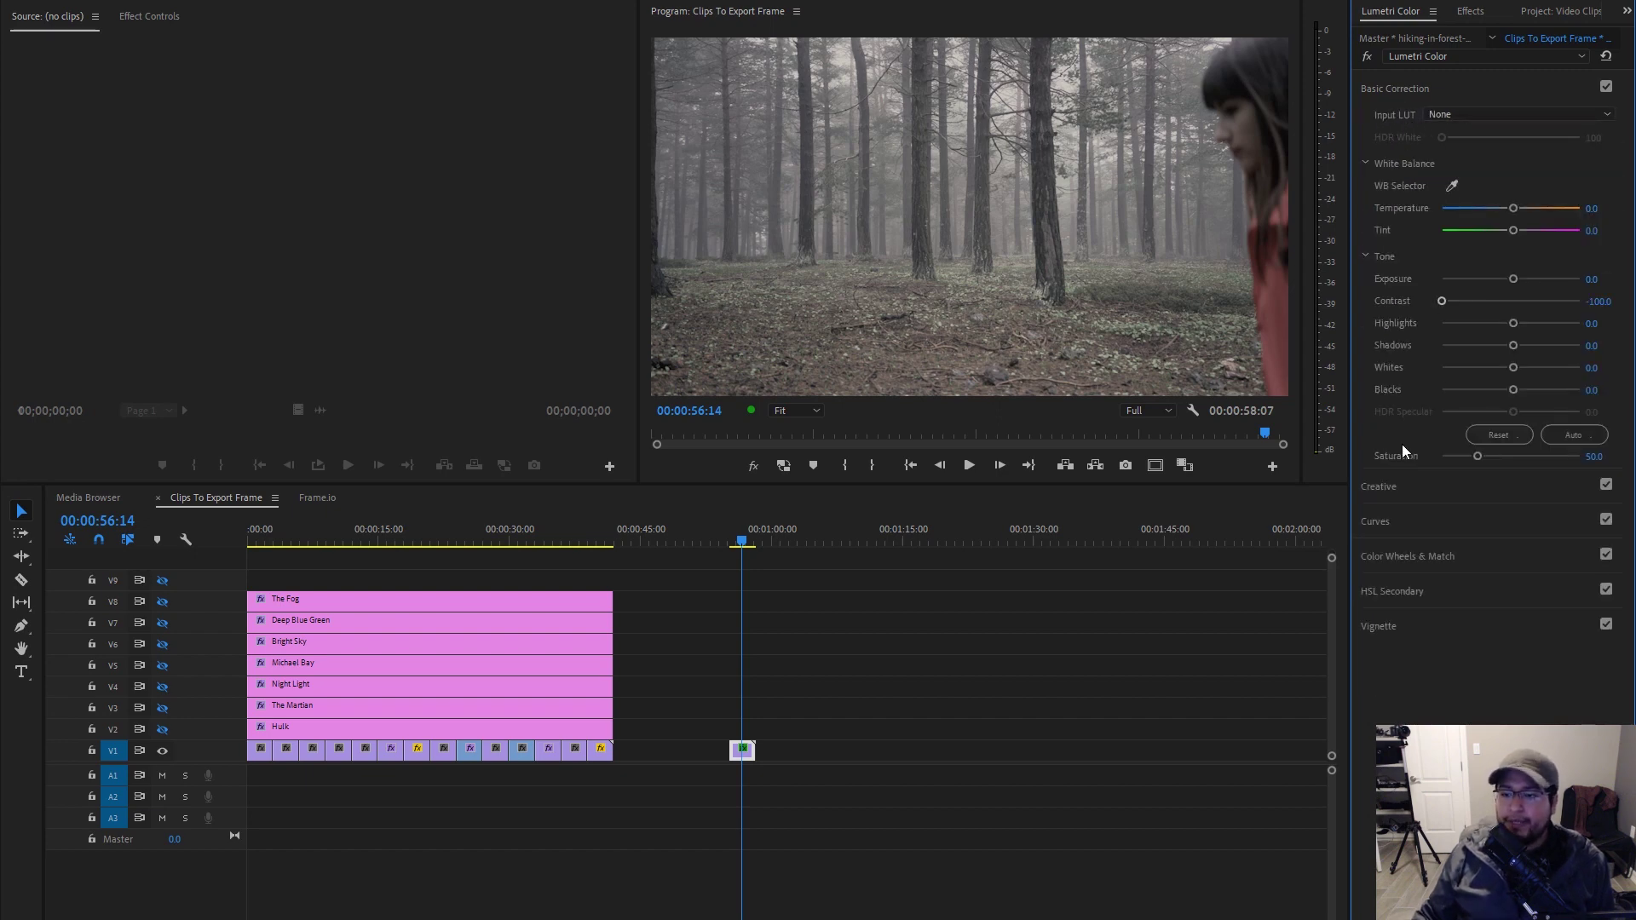
left_click(1406, 489)
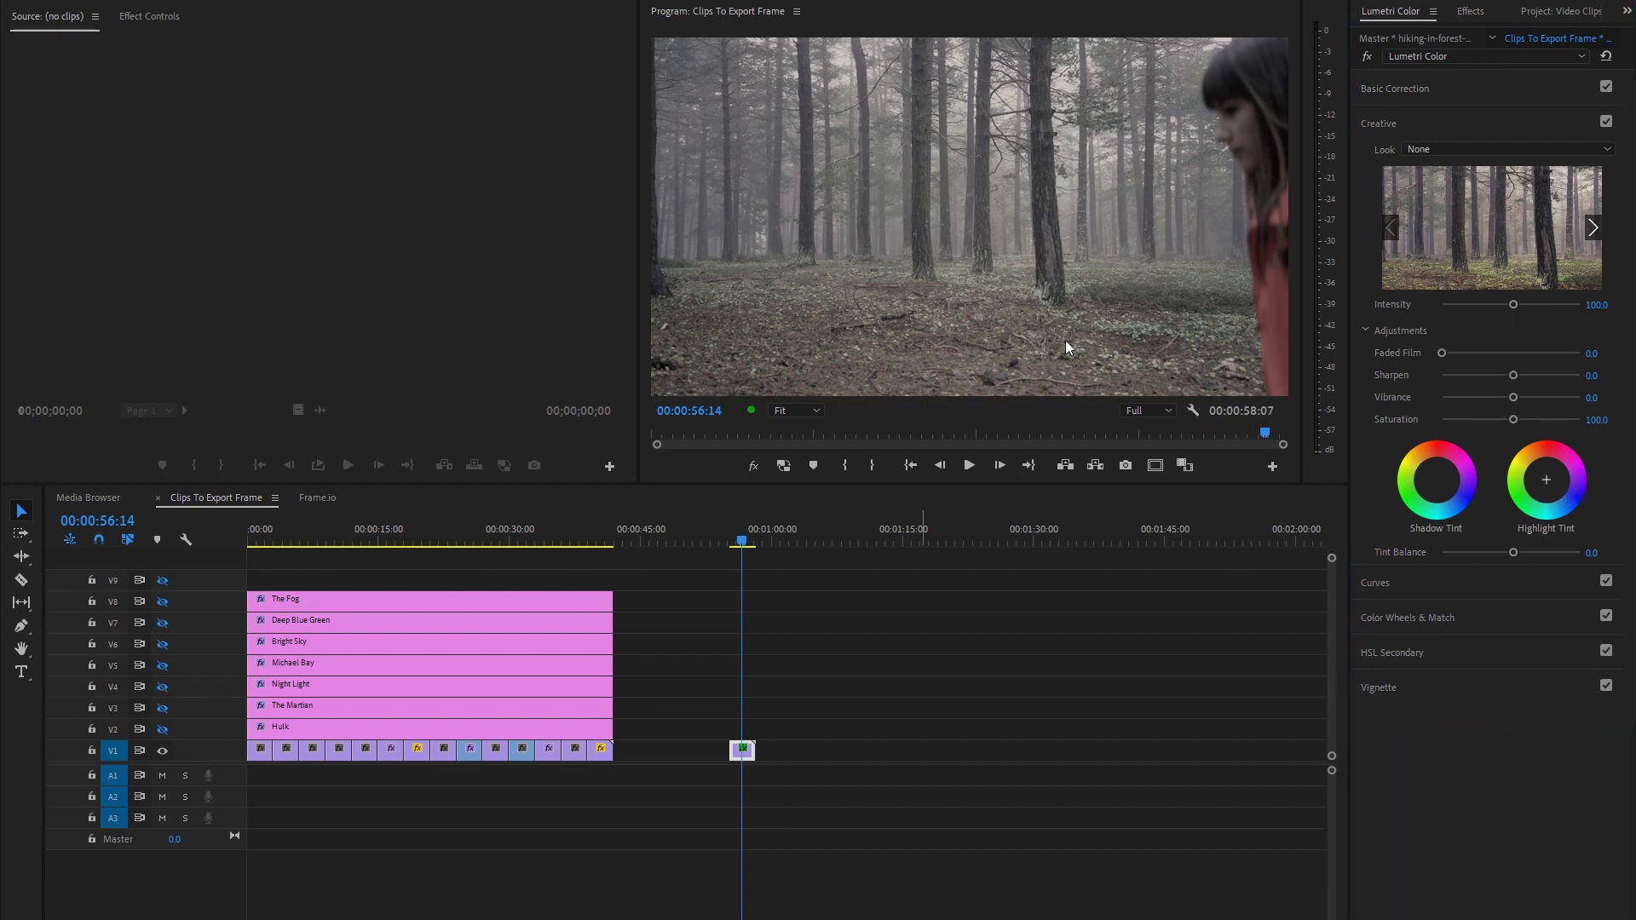
left_click(1399, 123)
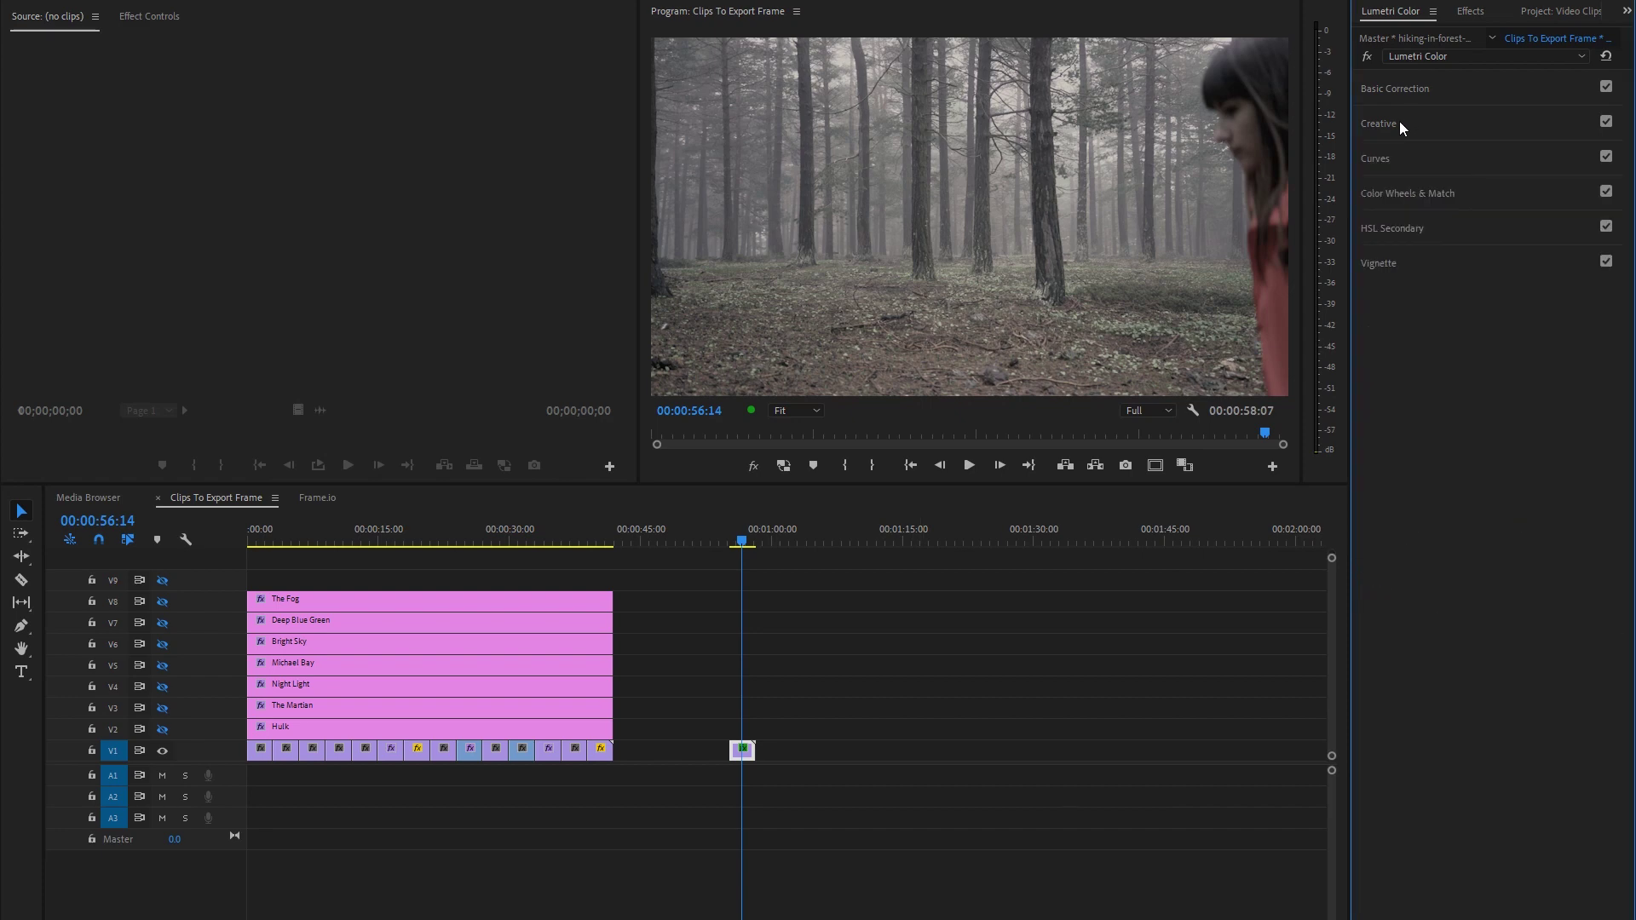
left_click(1397, 126)
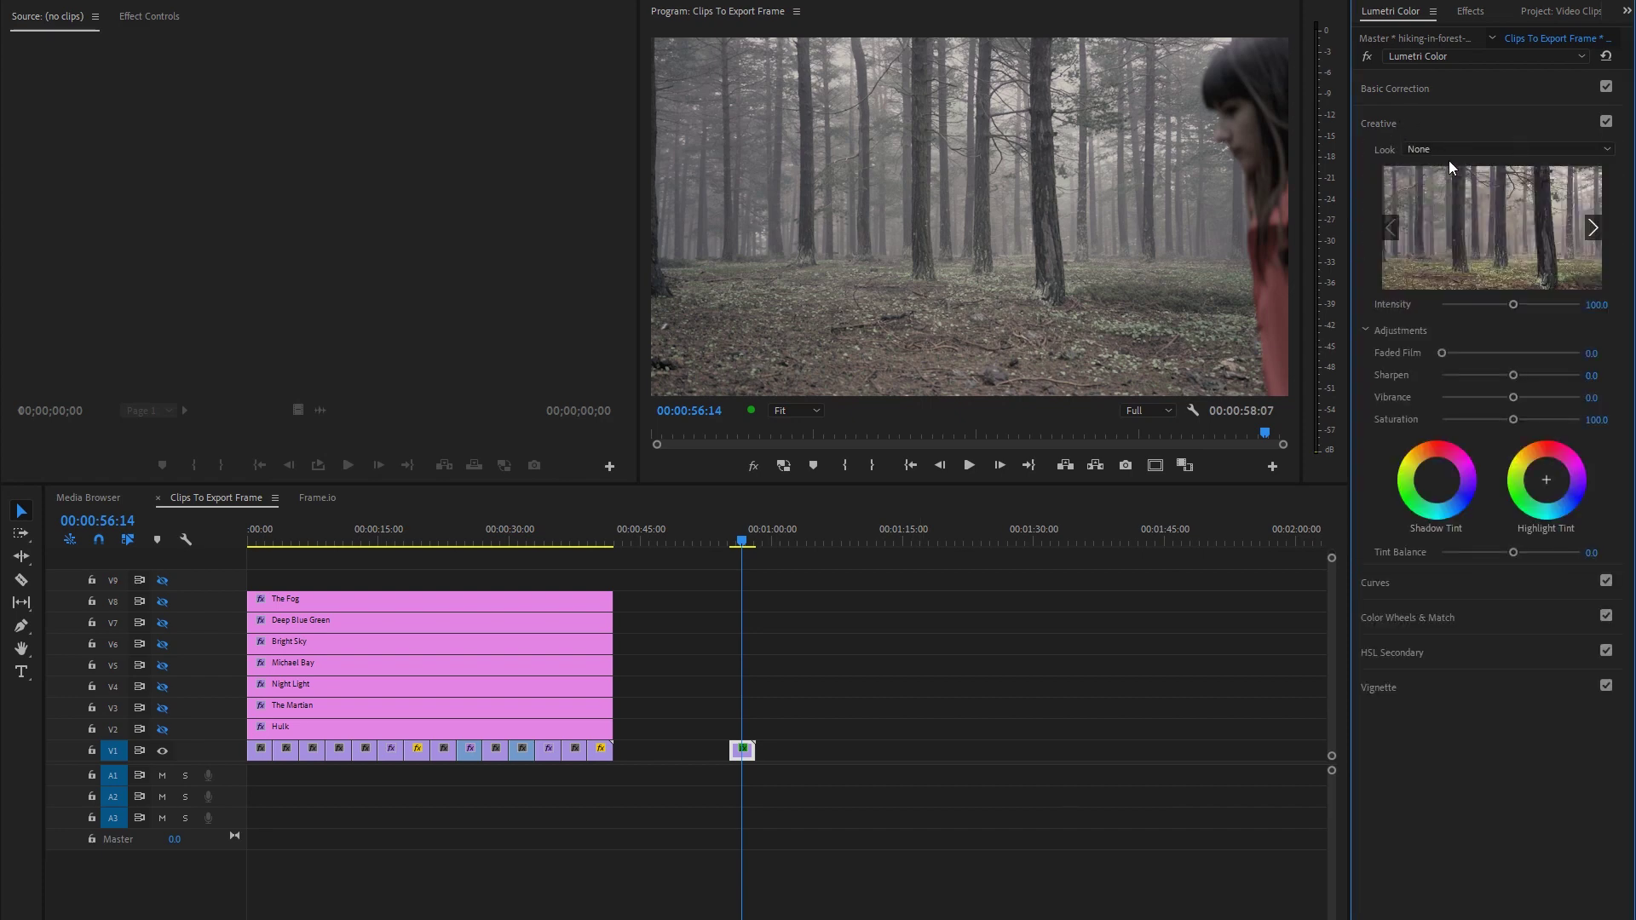
Step: Browse for a look in the Cube folder of Birge Media Lut Pack Skin Tone Protection, select Bright Sky.cube, and cancel
left_click(1435, 151)
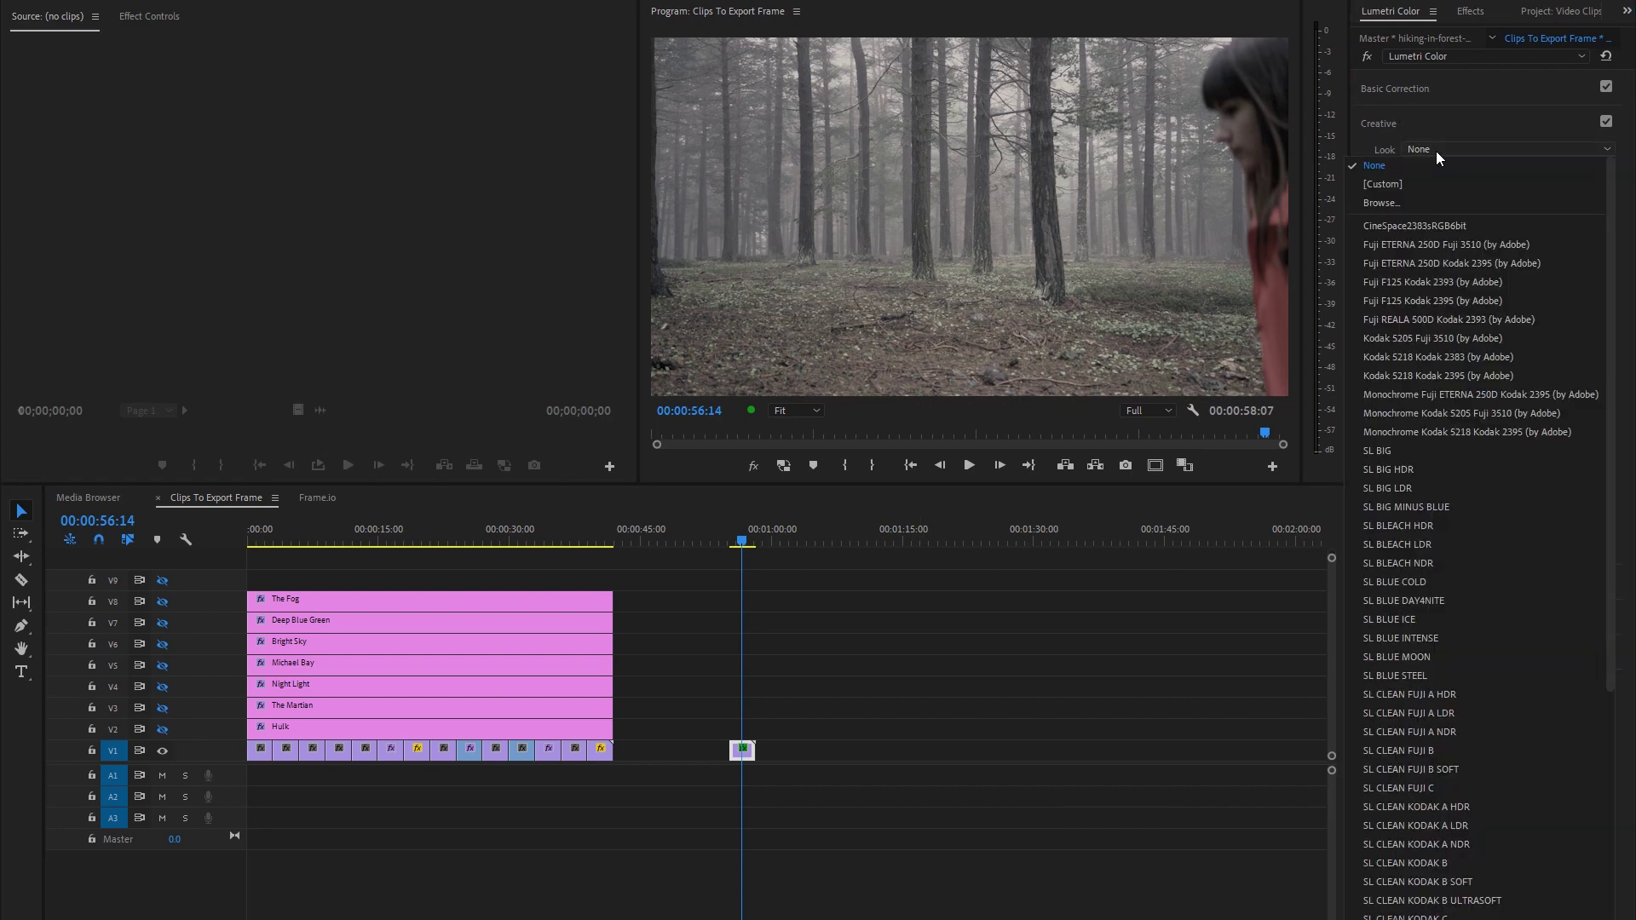
left_click(1384, 201)
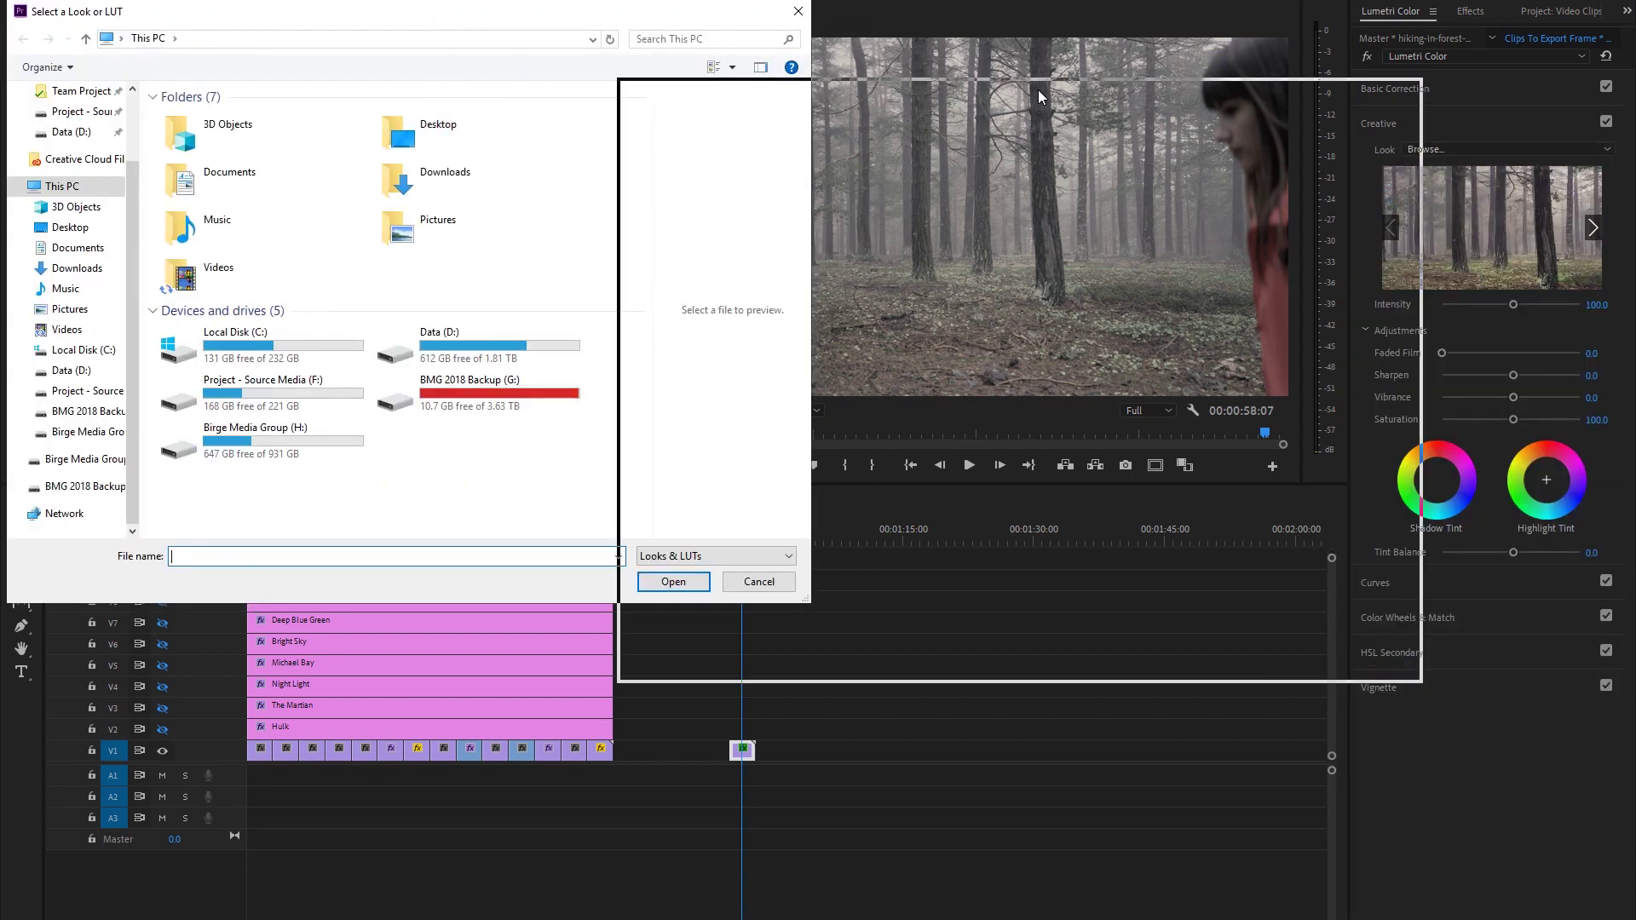
left_click_drag(1038, 90, 939, 74)
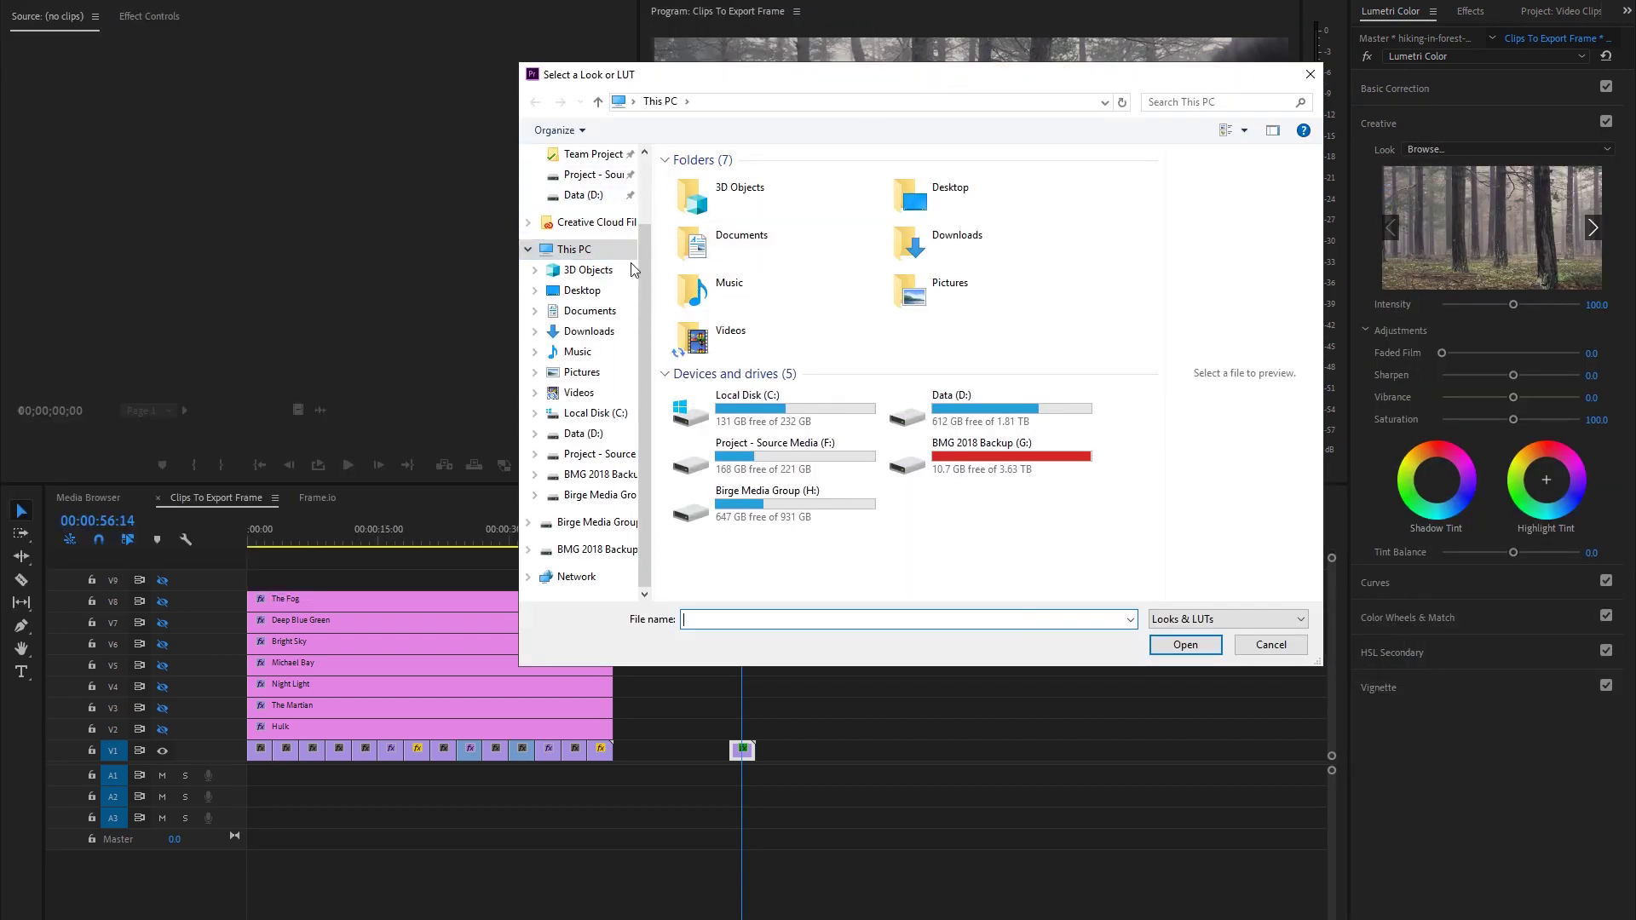
scroll(631, 269, "up", 2)
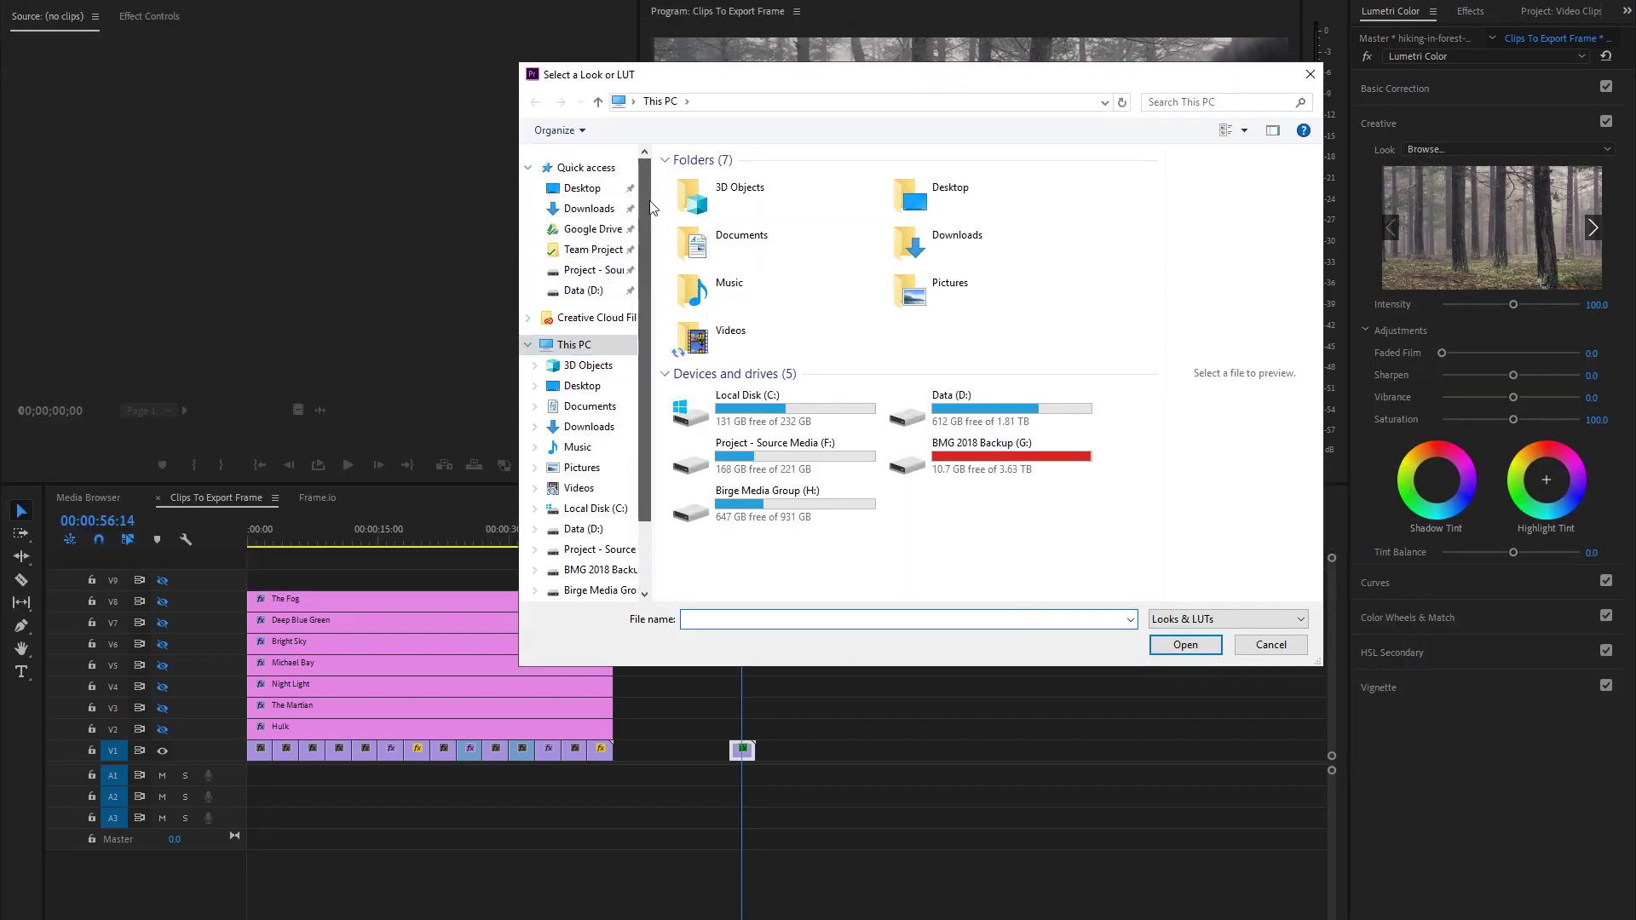
left_click(582, 188)
double_click(714, 201)
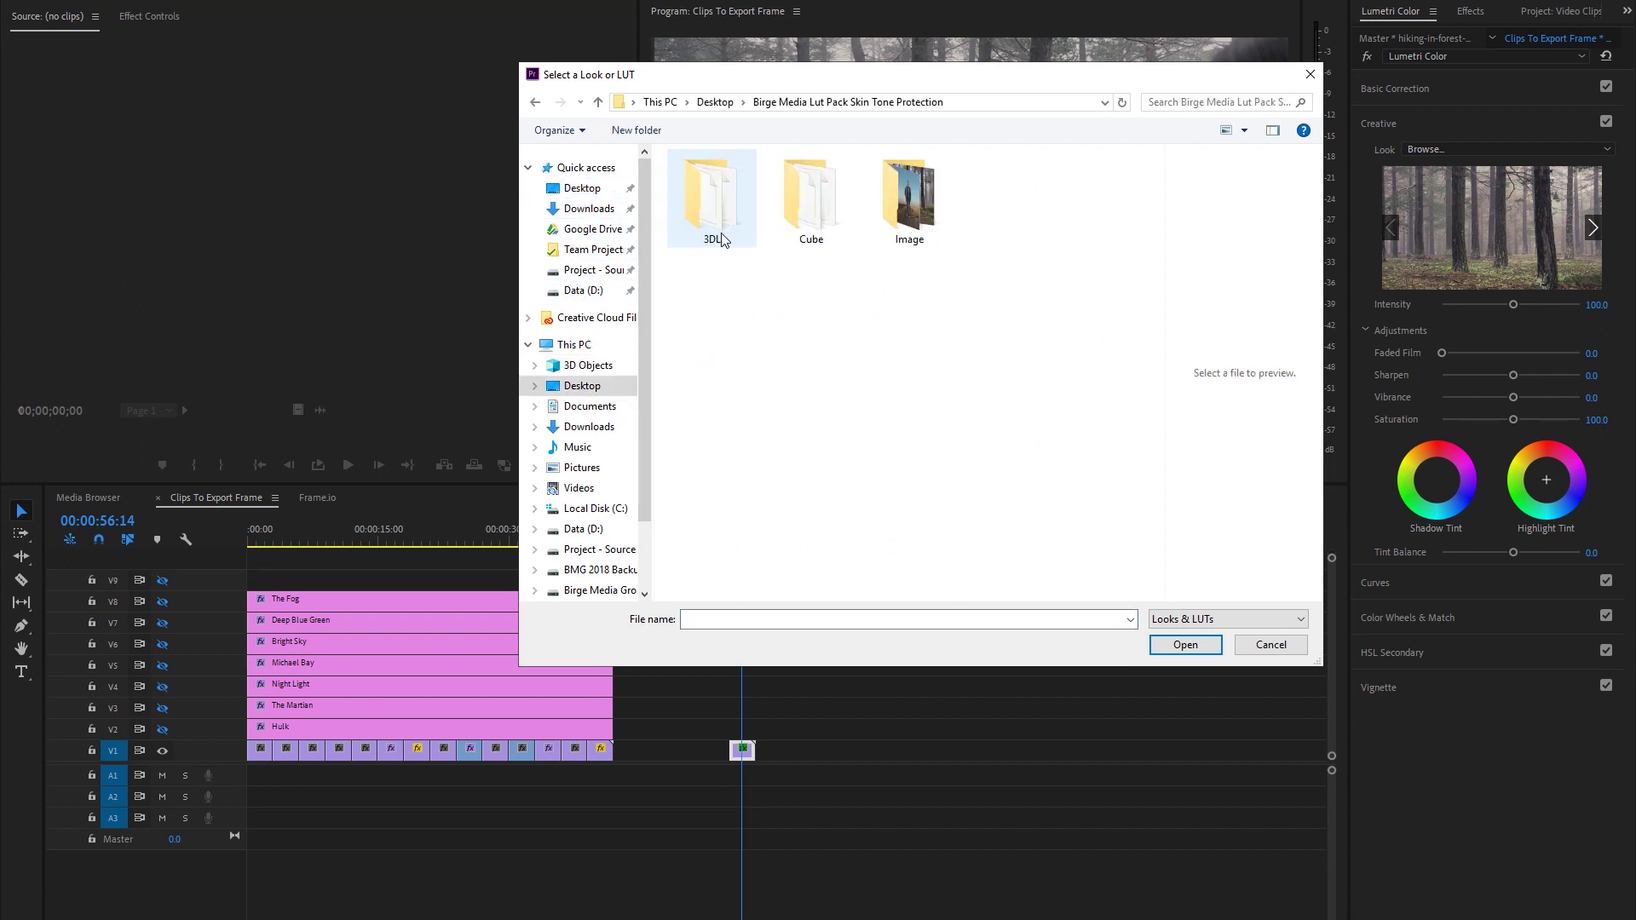
double_click(824, 232)
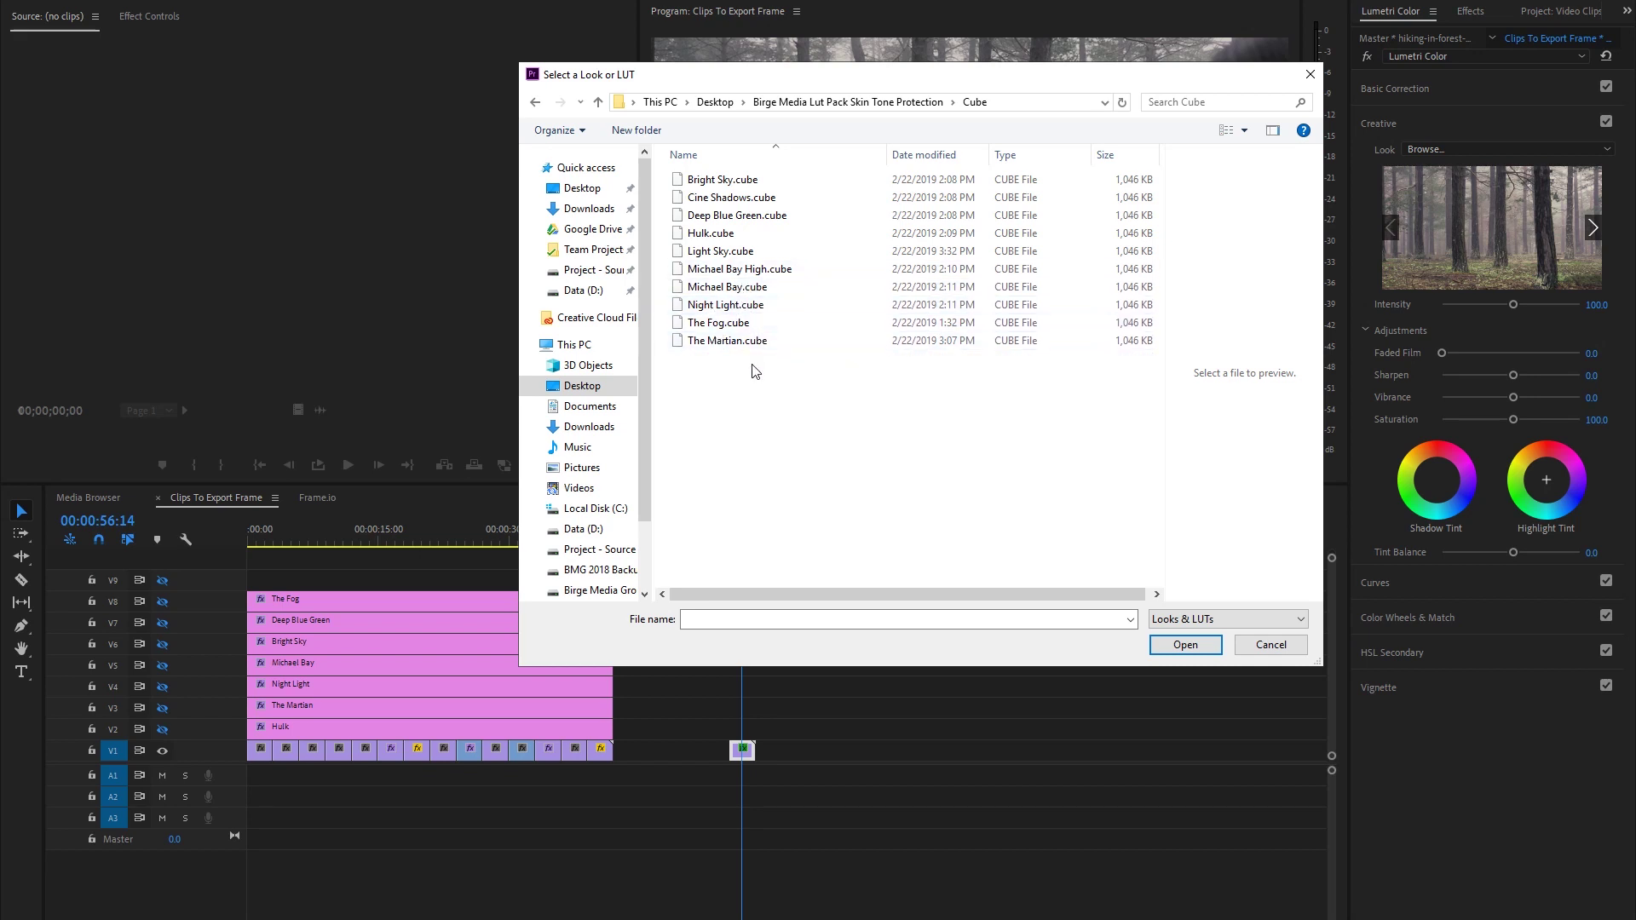
left_click(747, 180)
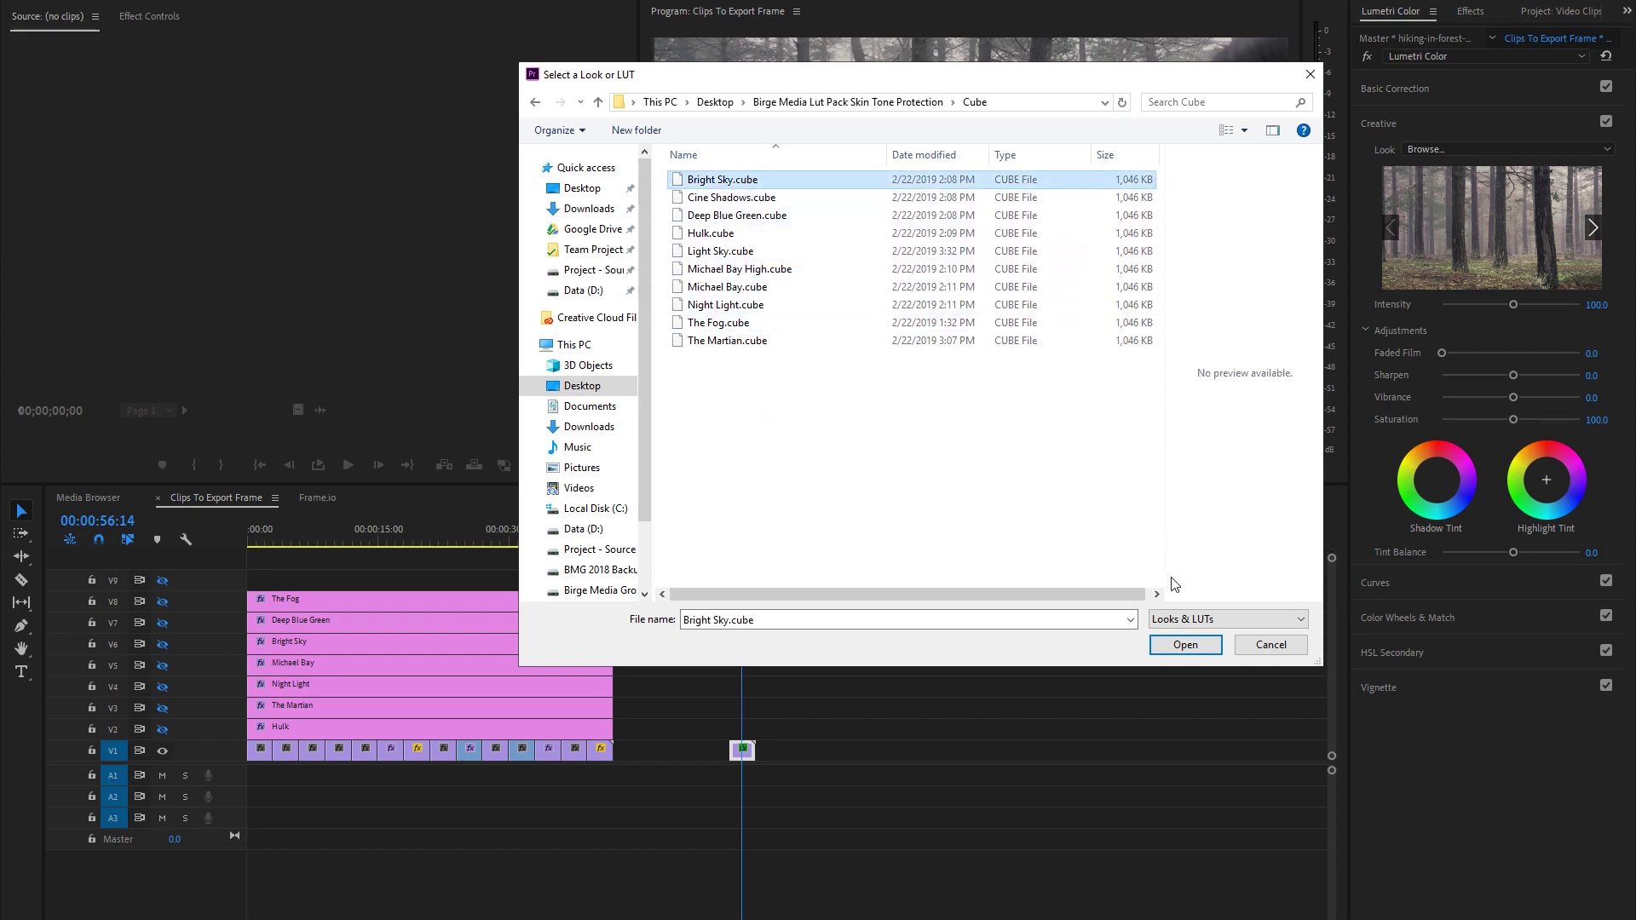
left_click(1252, 648)
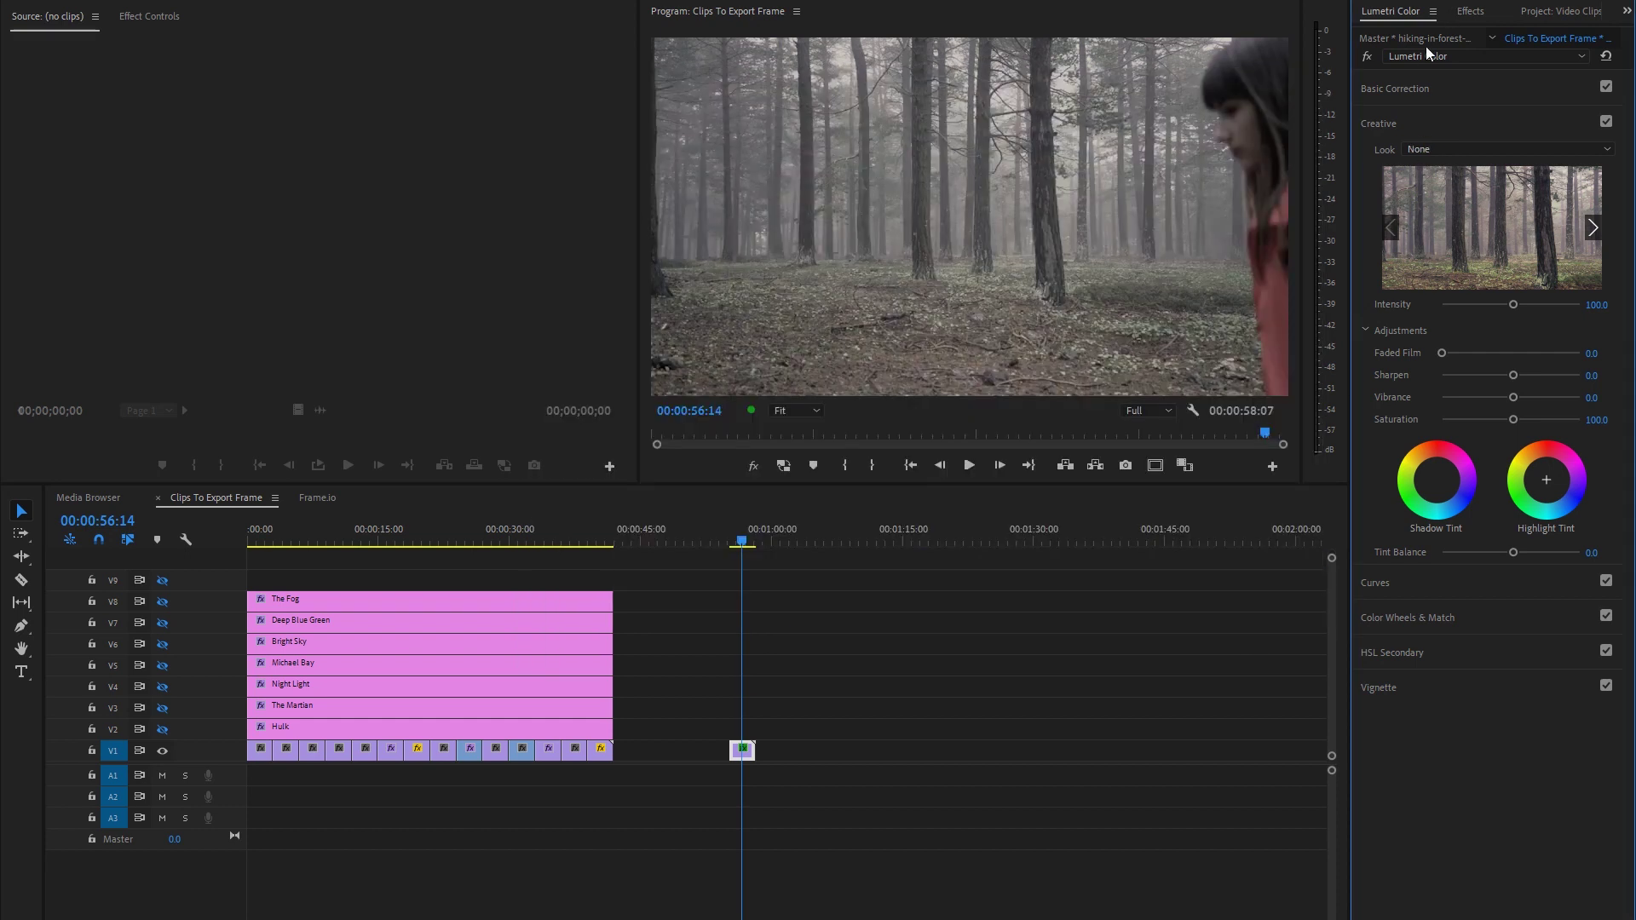
Step: Look through the built-in creative look presets, and close the list without applying one
left_click(1419, 151)
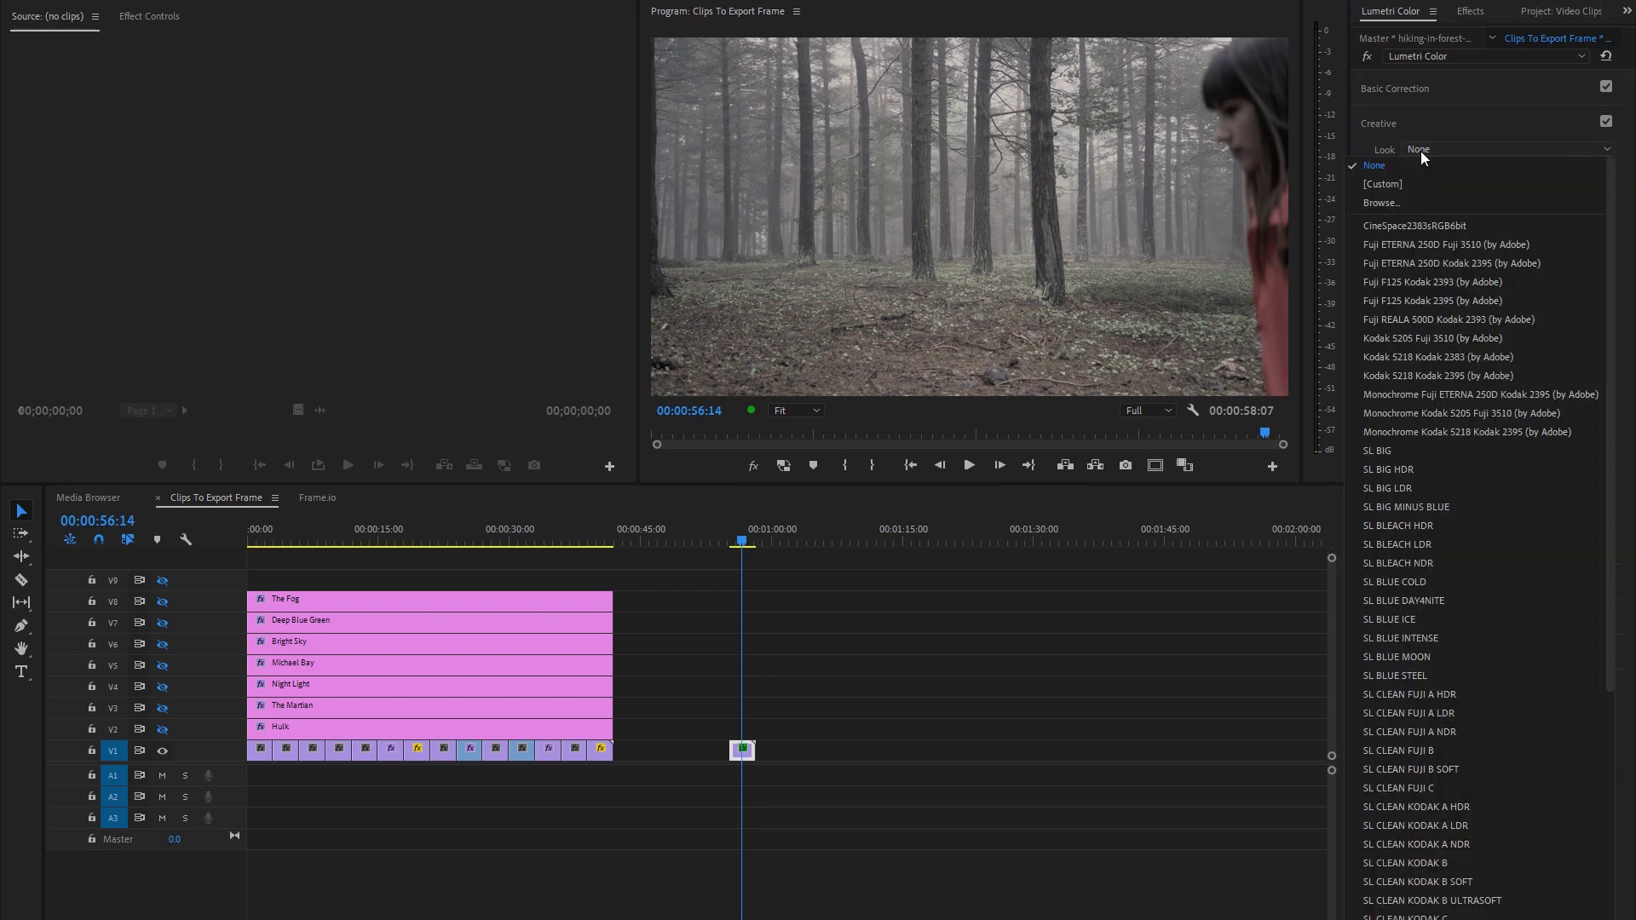
scroll(1427, 581, "down", 15)
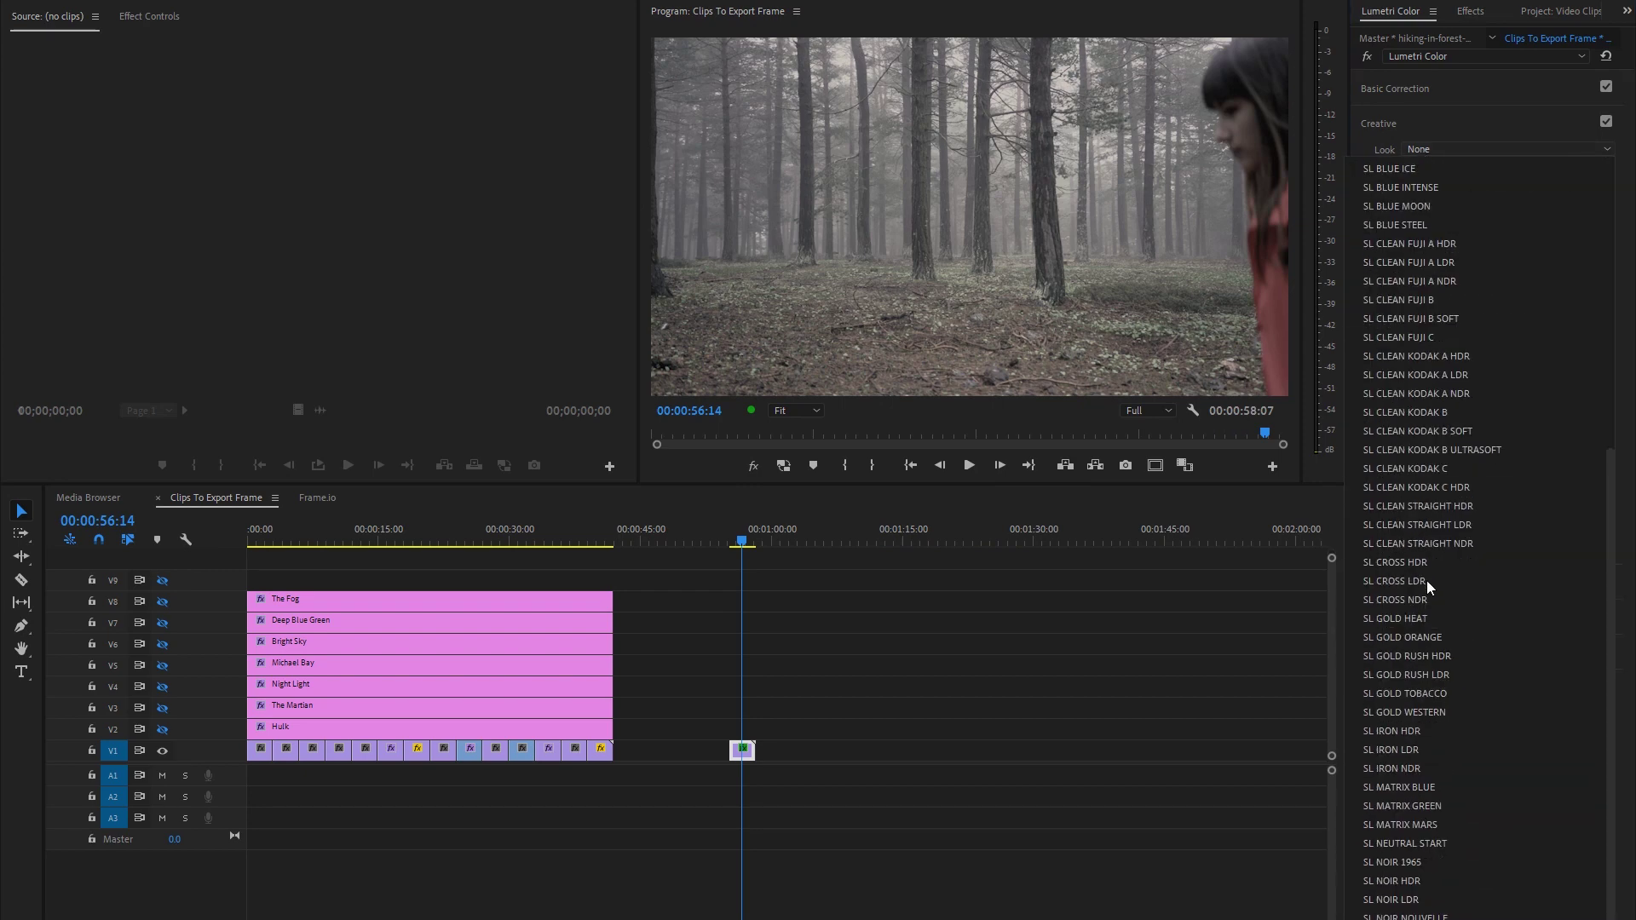
scroll(1424, 575, "up", 15)
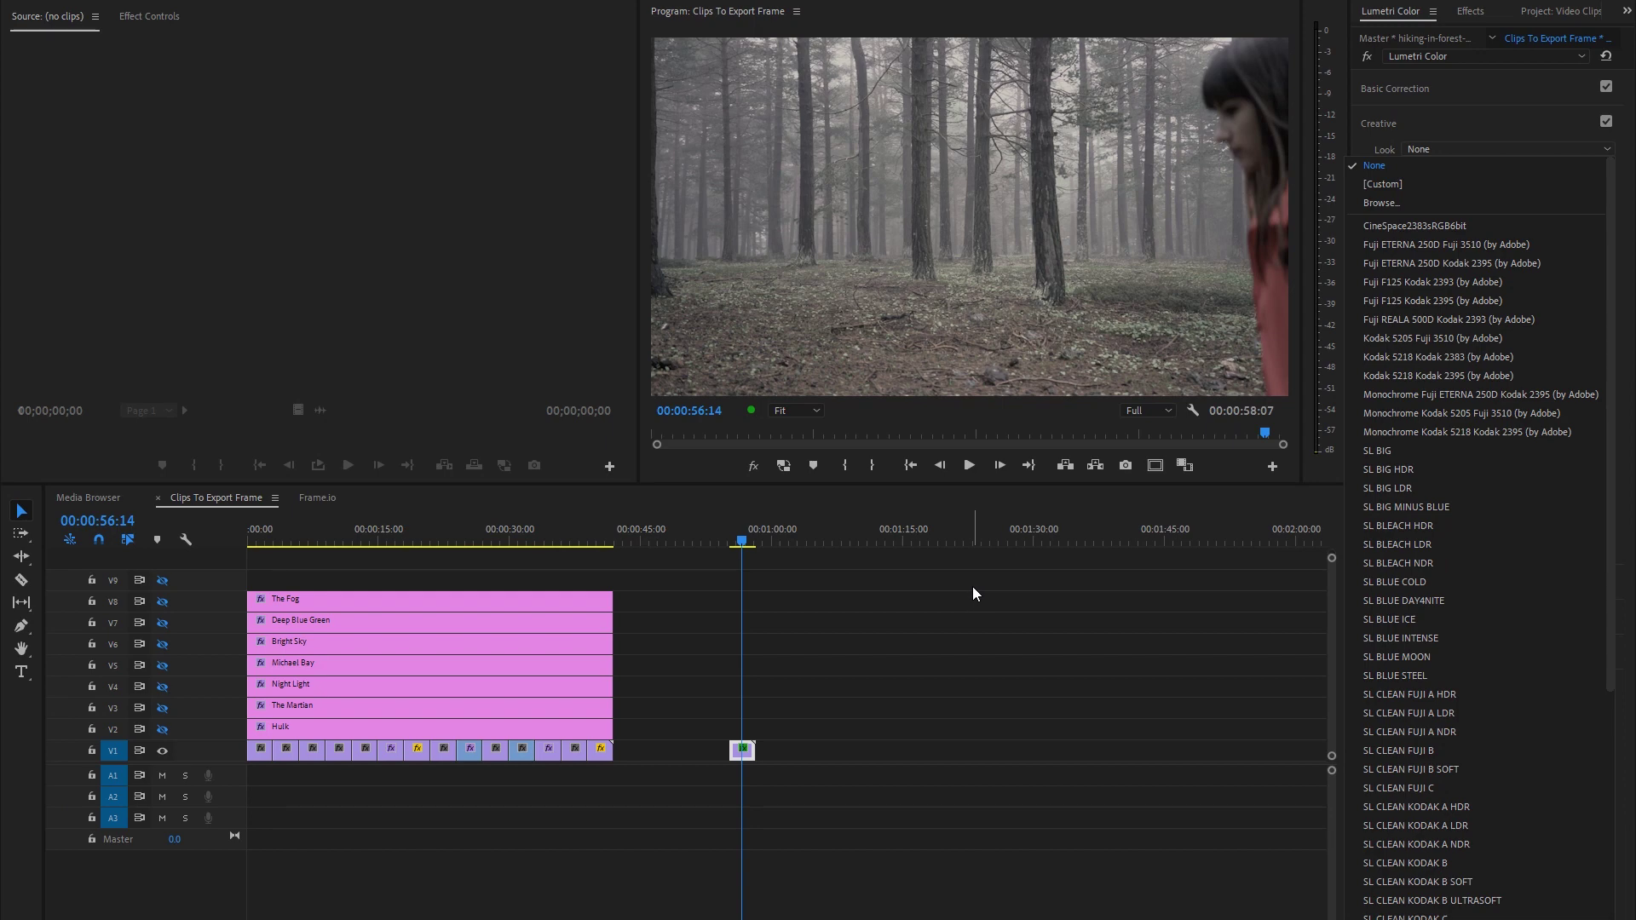
left_click(1061, 651)
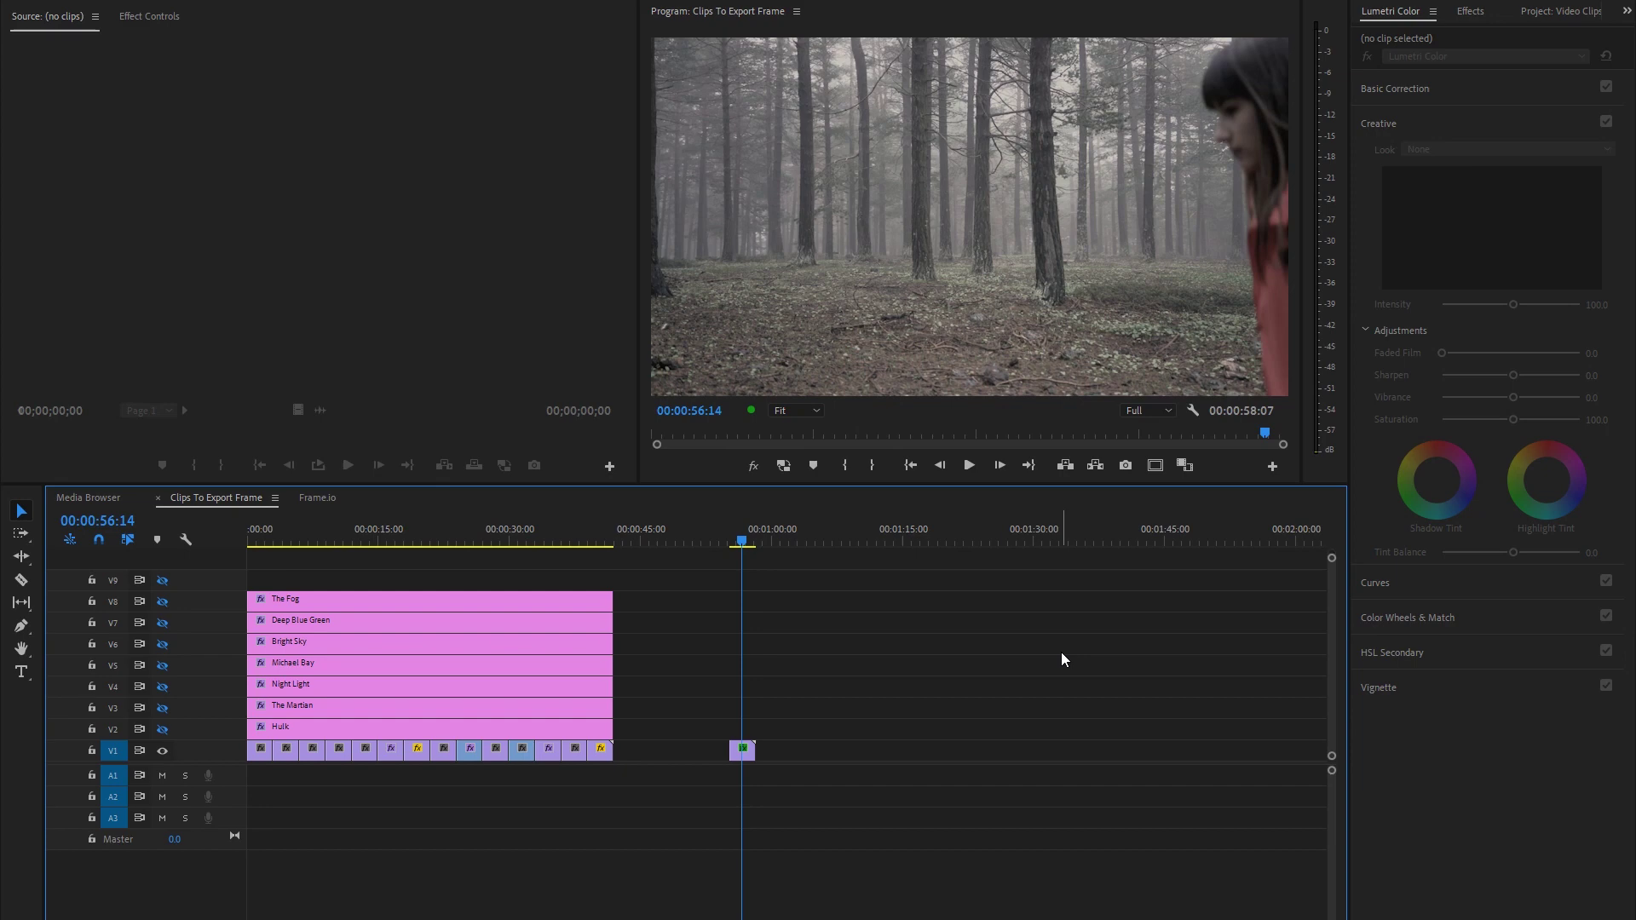
Step: View the clip of the two women at 00:00:04:09, and return to the forest clip to play it briefly
left_click_drag(298, 540, 288, 543)
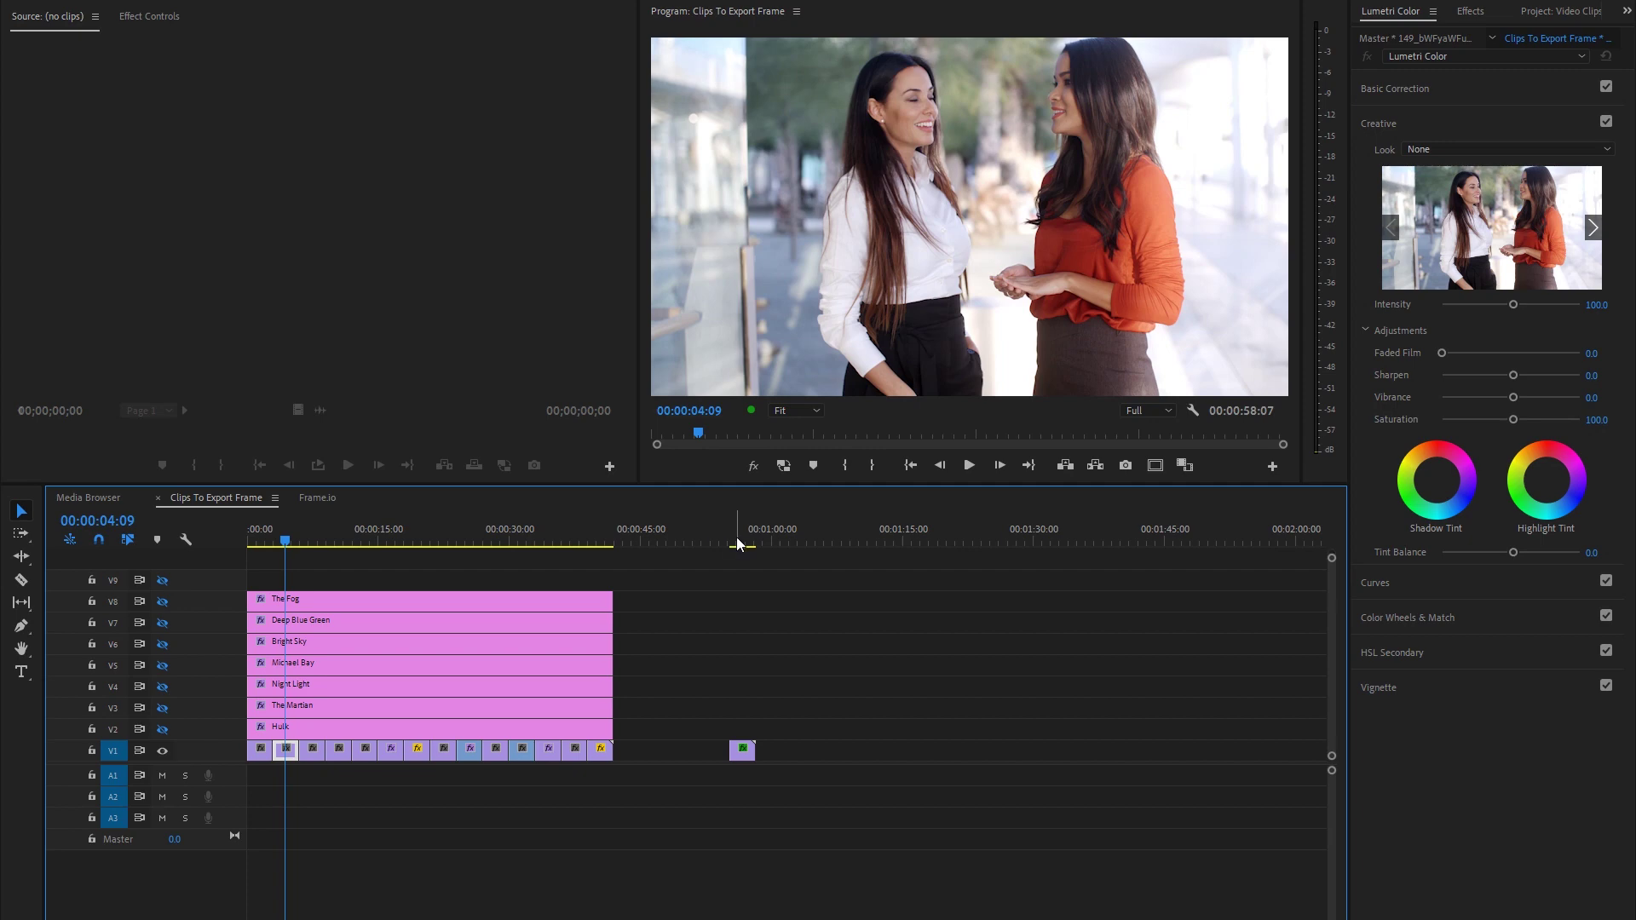
left_click_drag(734, 537, 741, 543)
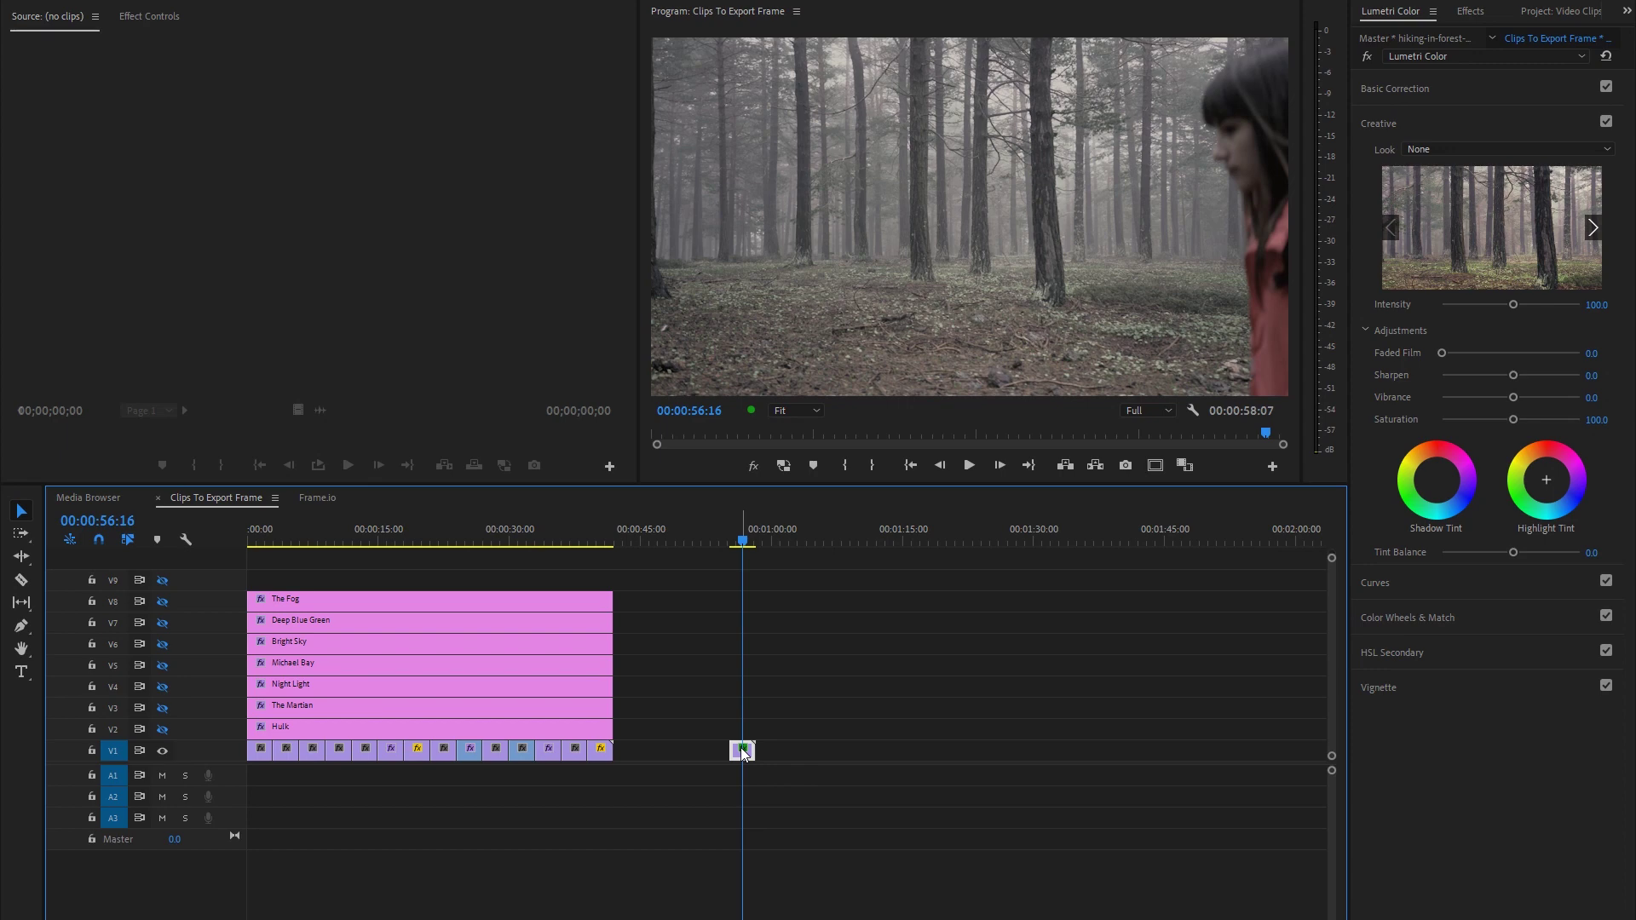
key("space")
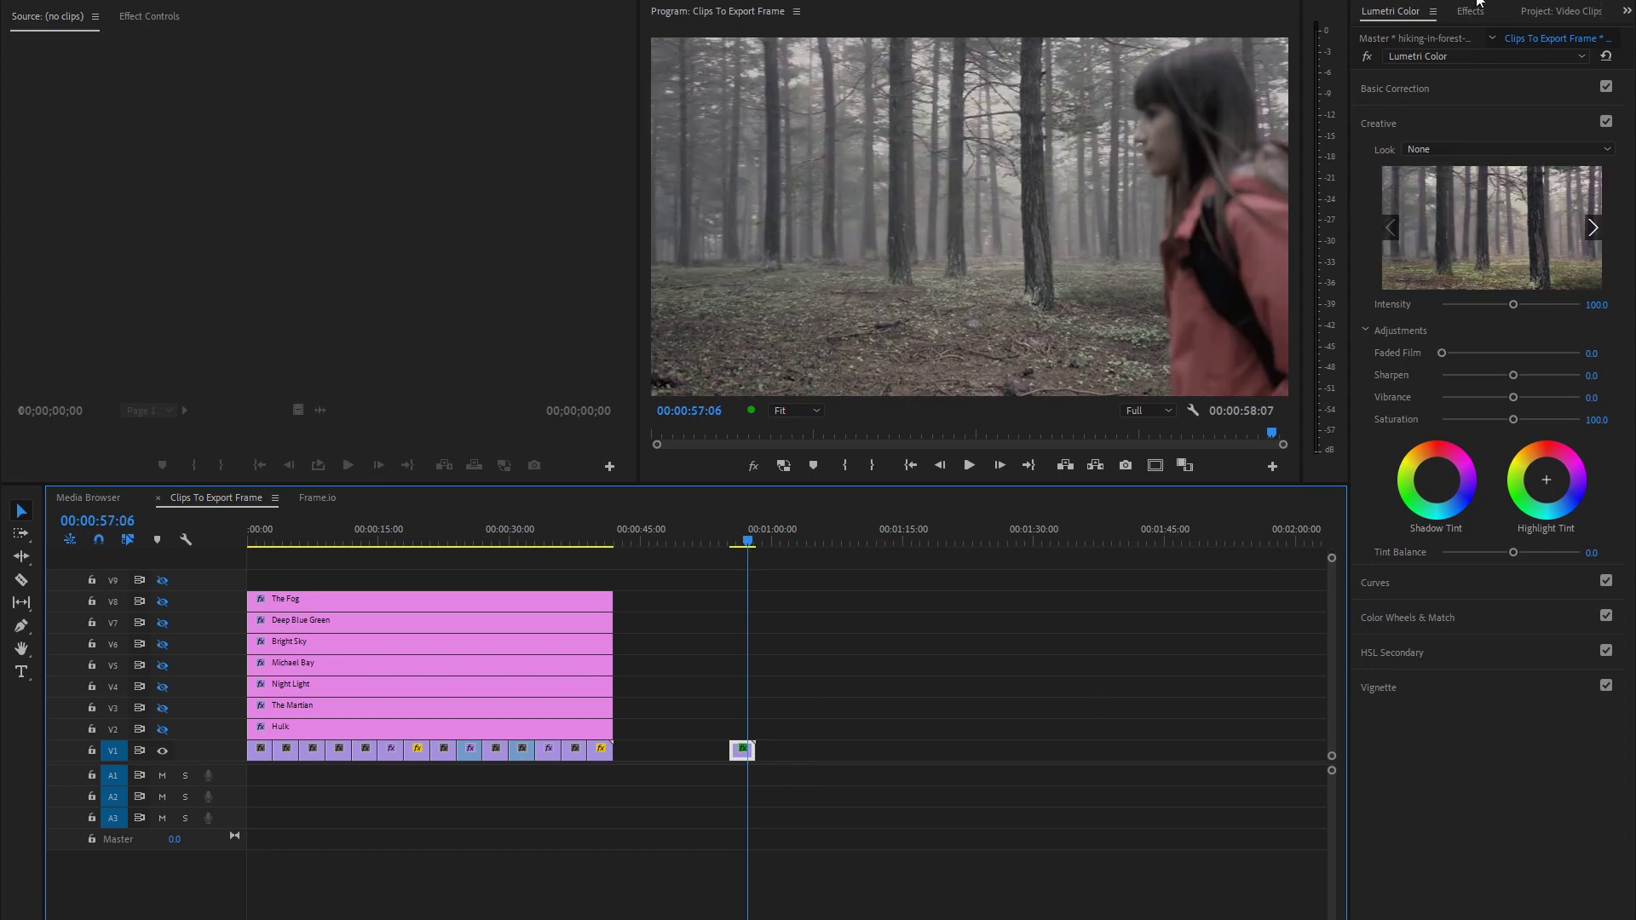
Step: Create an adjustment layer in the project and place it on V2 above the separate forest clip
left_click(1526, 12)
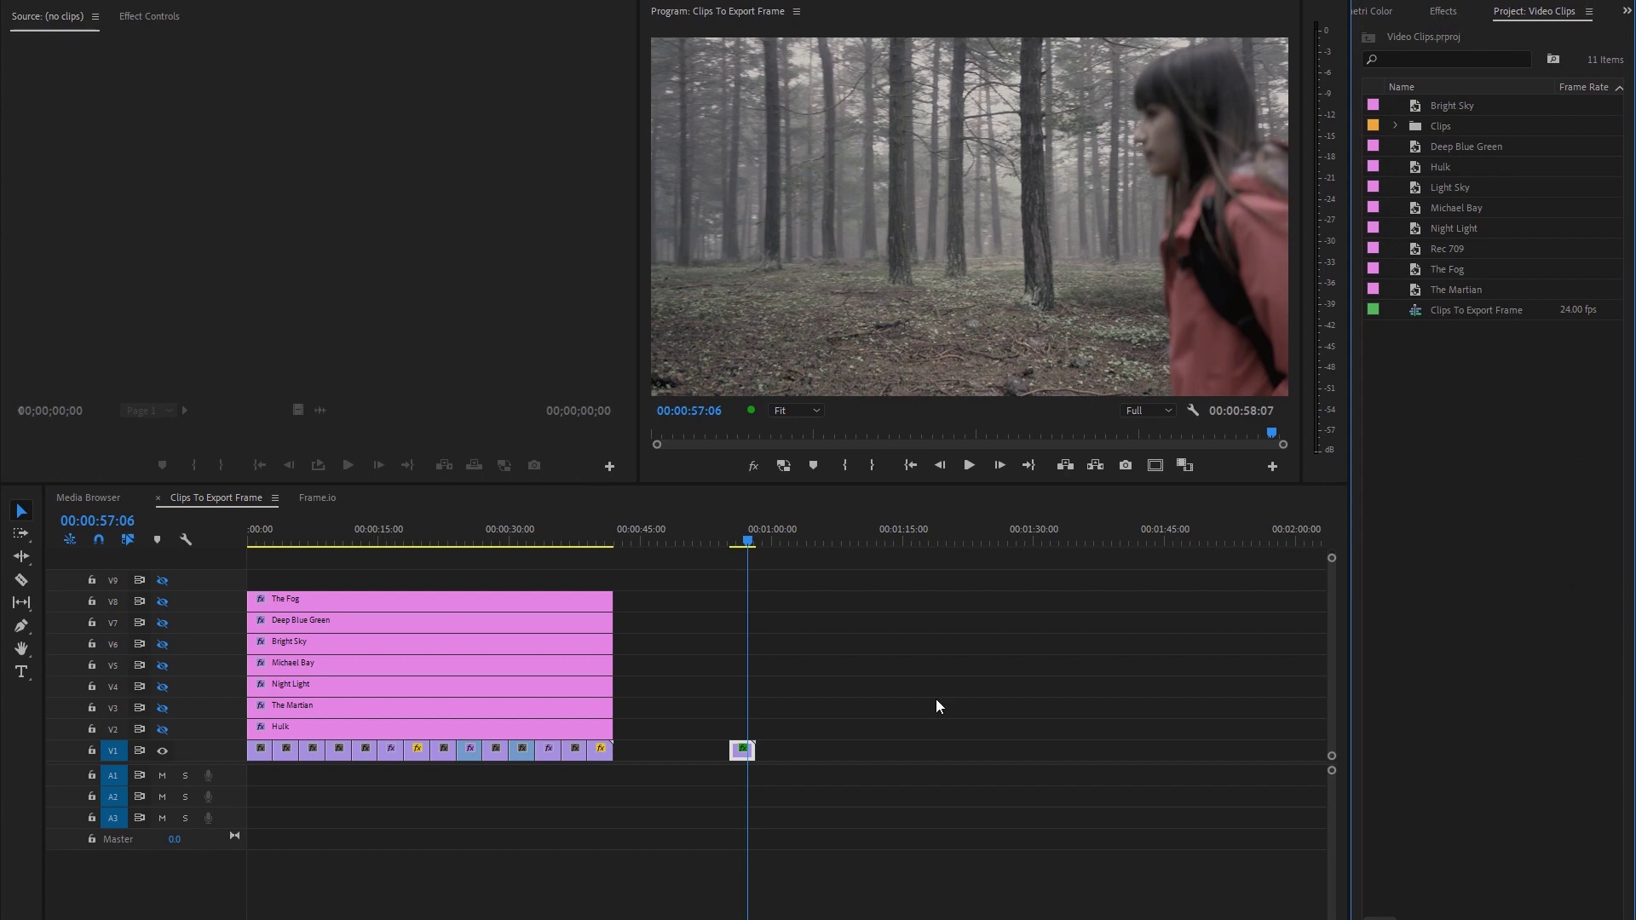
left_click_drag(751, 539, 745, 539)
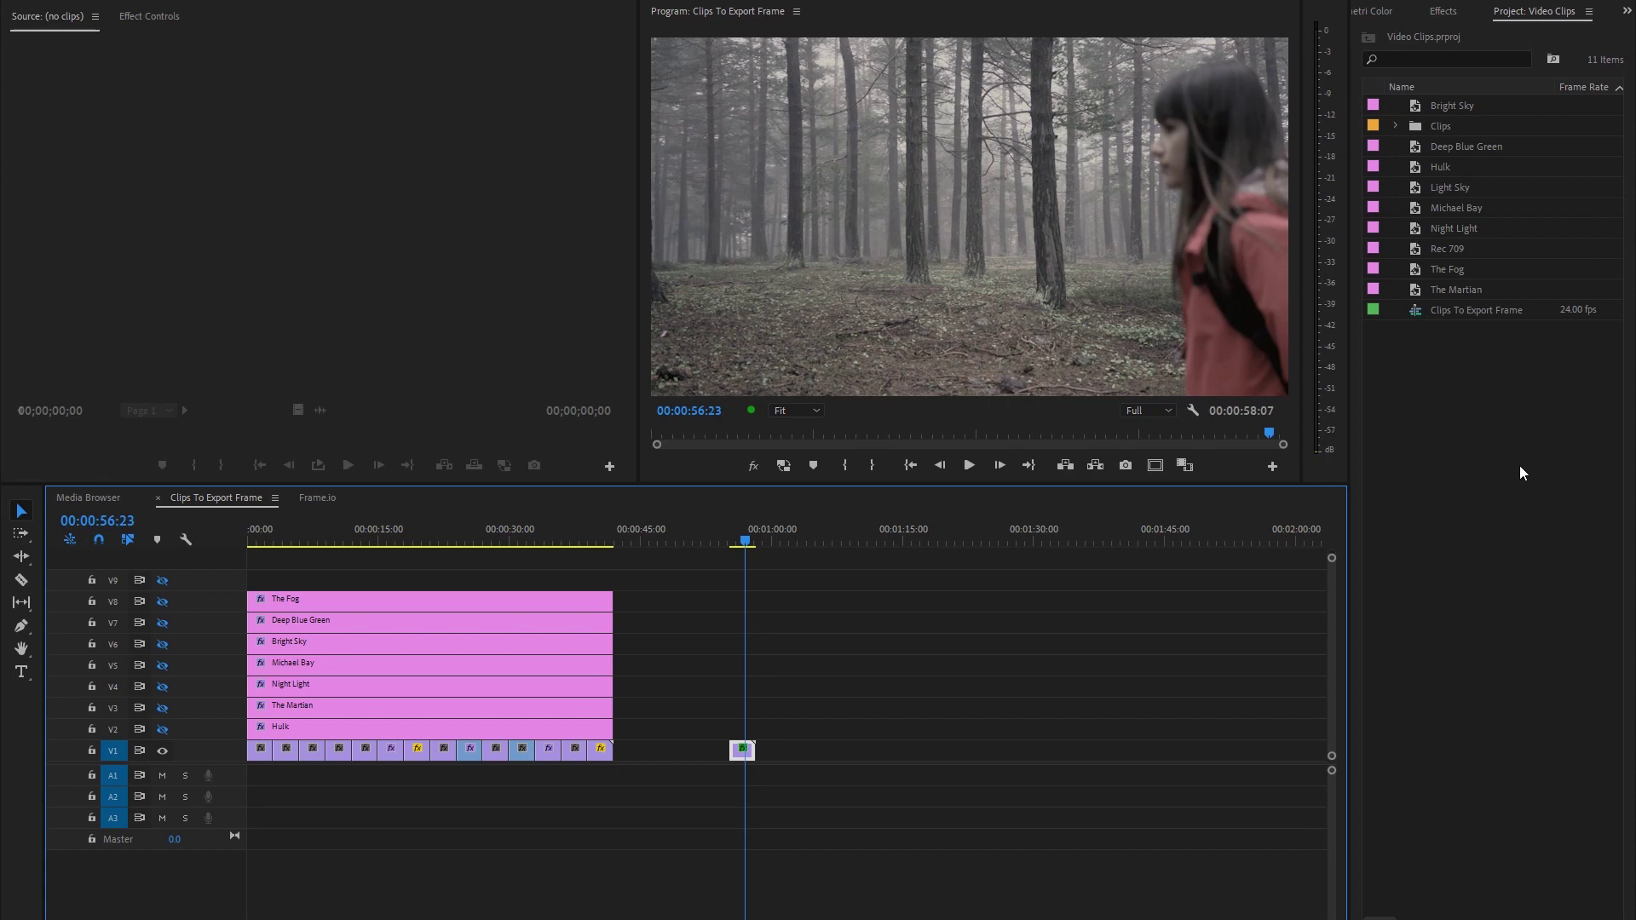
right_click(1453, 501)
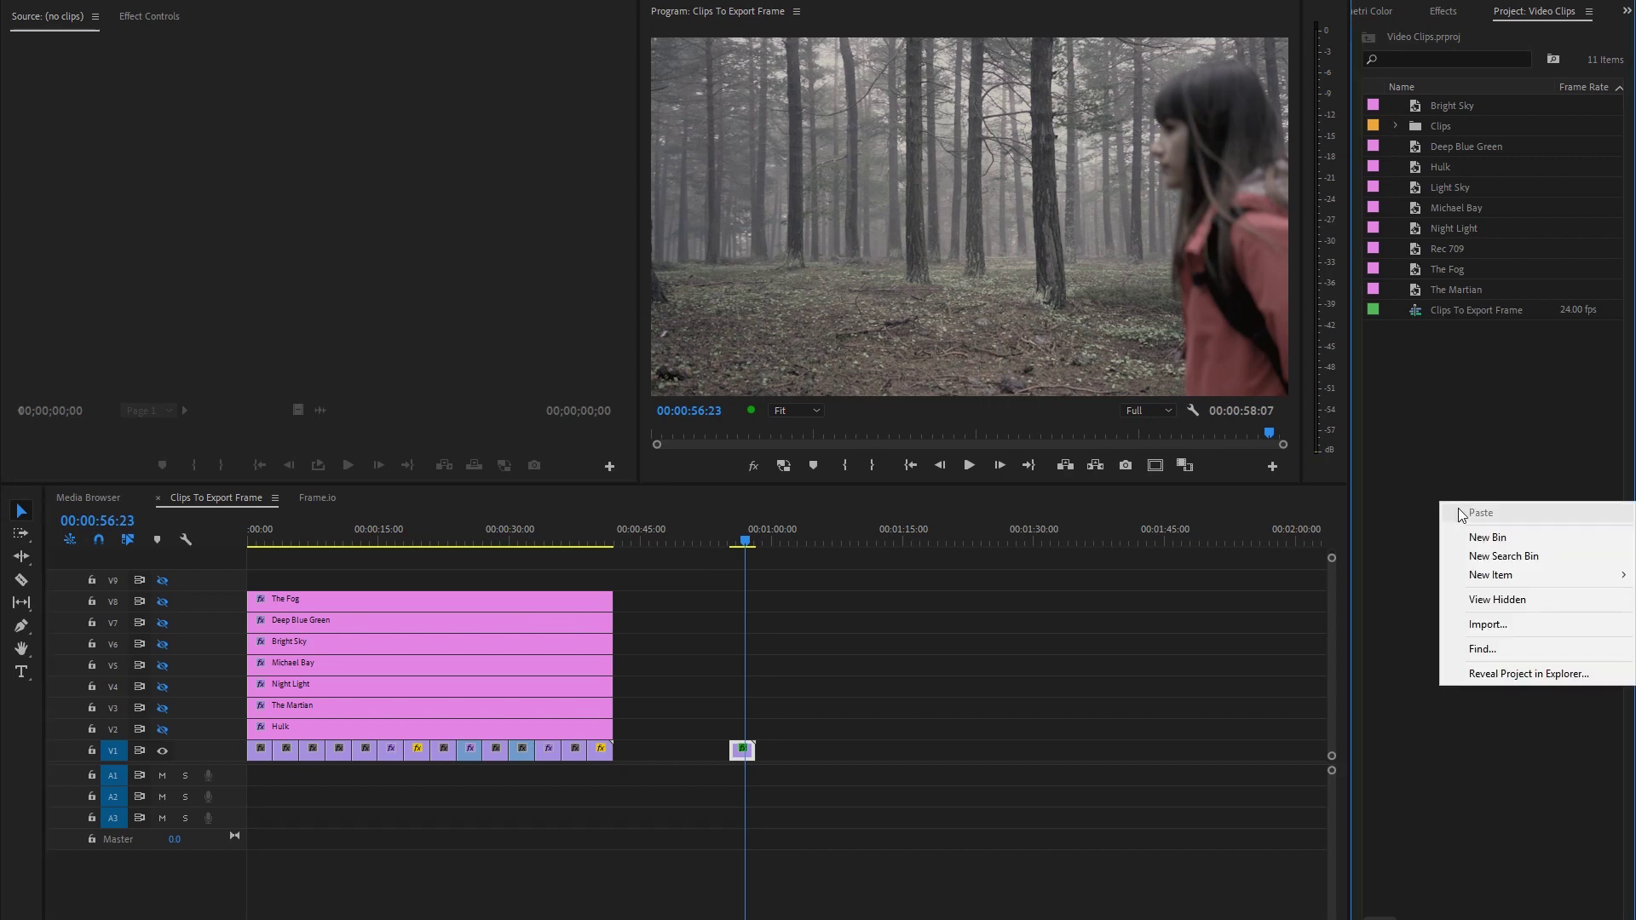
left_click(1458, 507)
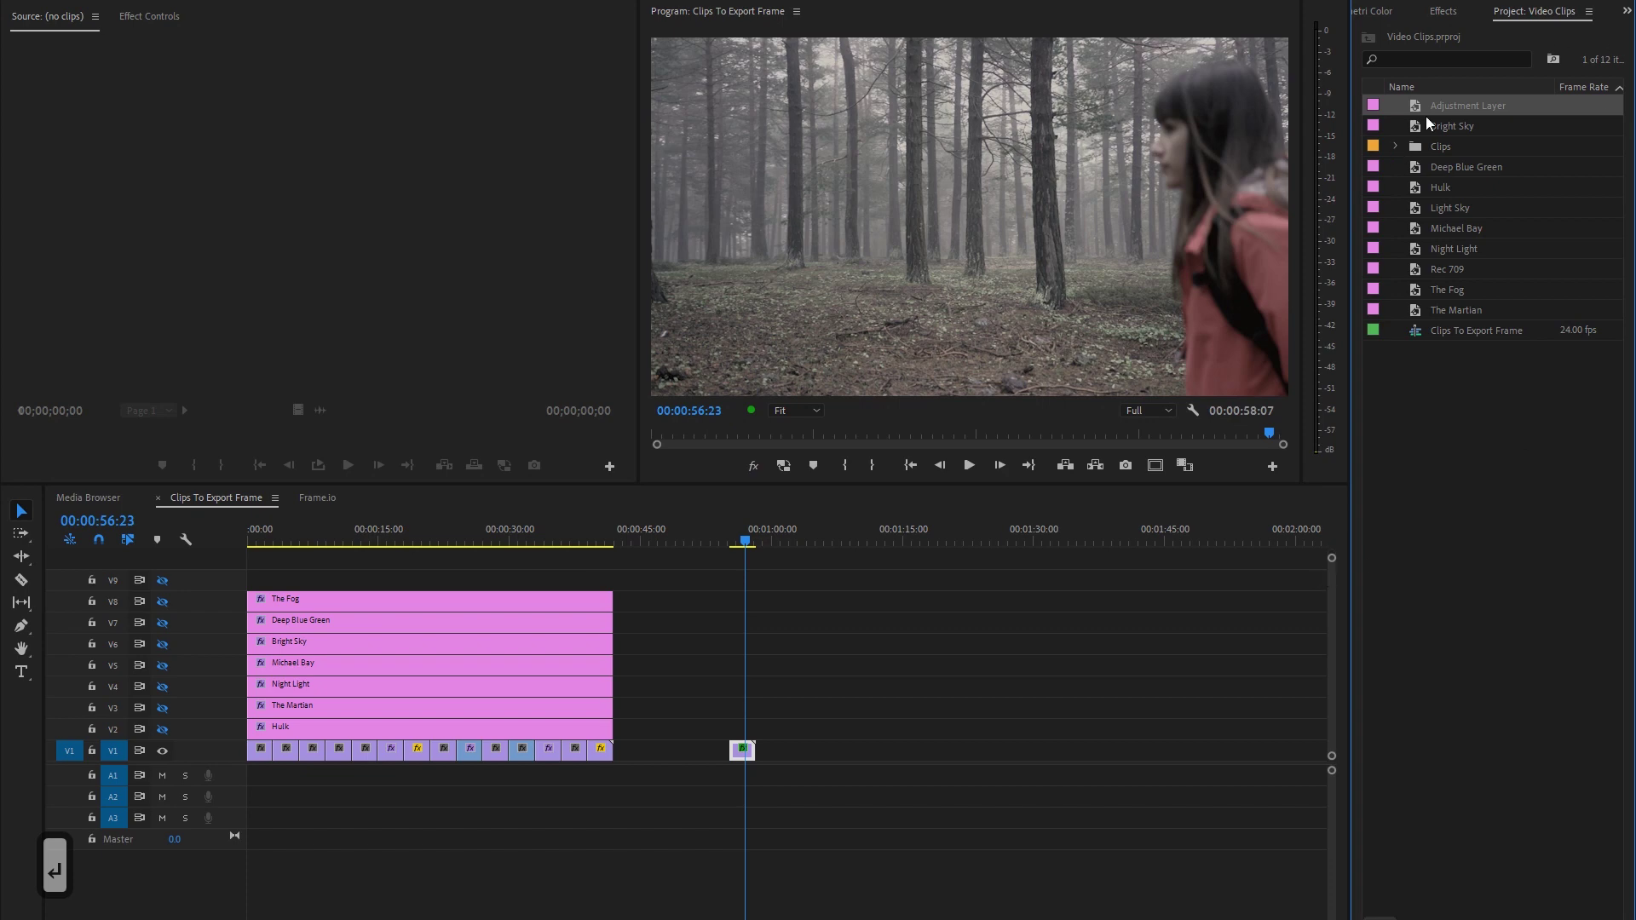
left_click_drag(1418, 107, 750, 731)
left_click_drag(744, 544, 738, 548)
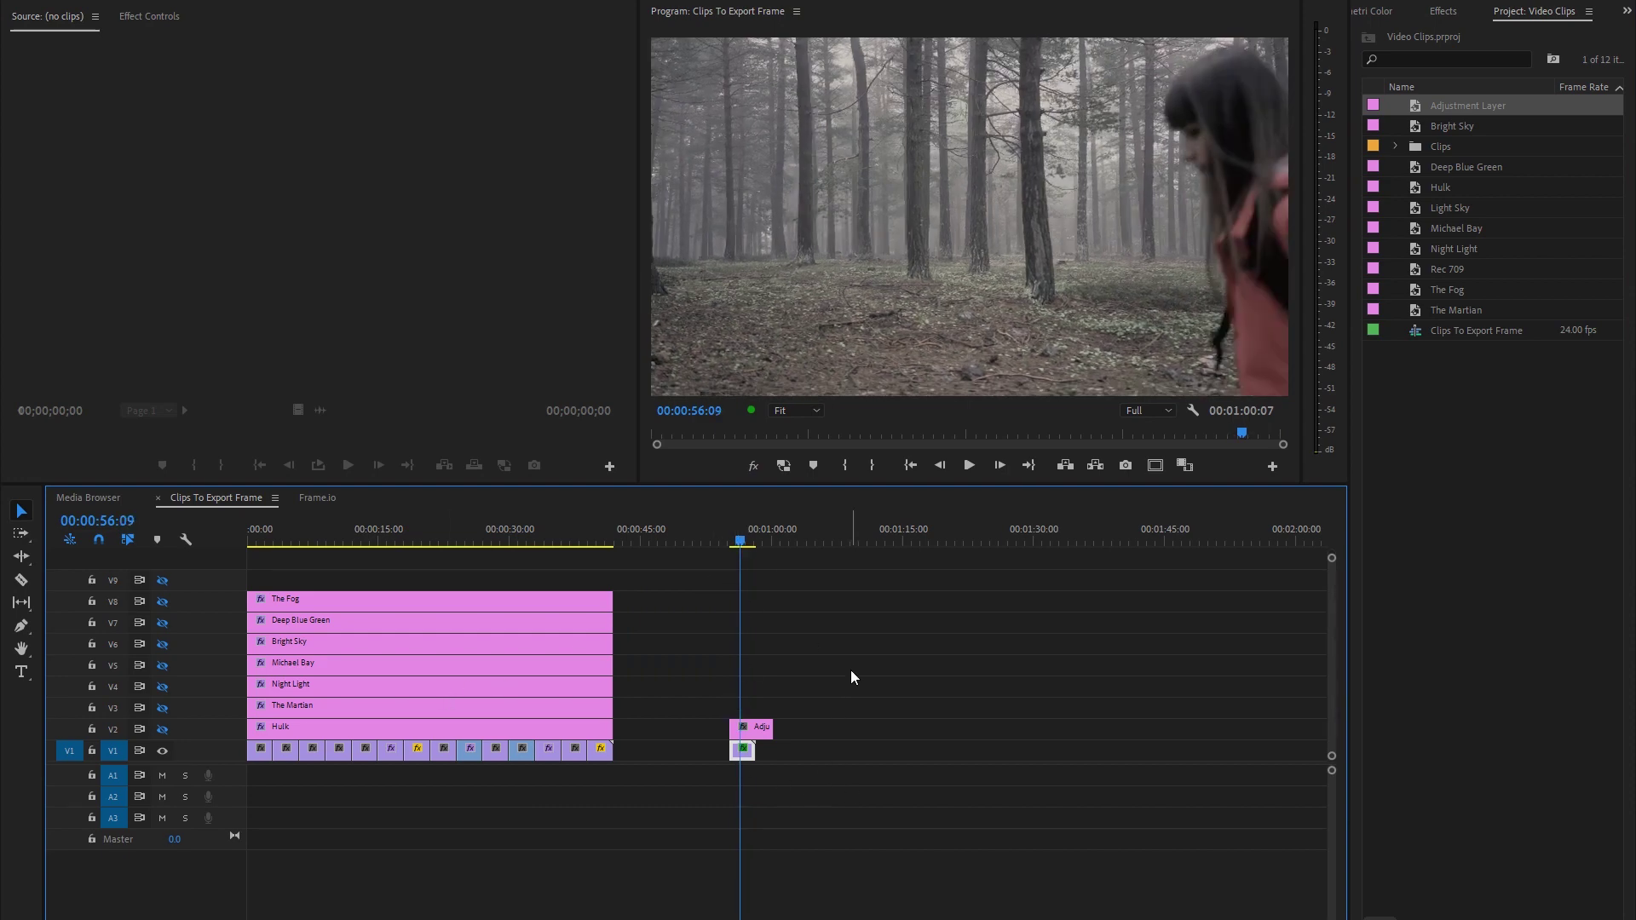
Step: Set the adjustment layer's Lumetri contrast to 50, and raise it further to the maximum of 100
left_click(765, 730)
left_click(1398, 15)
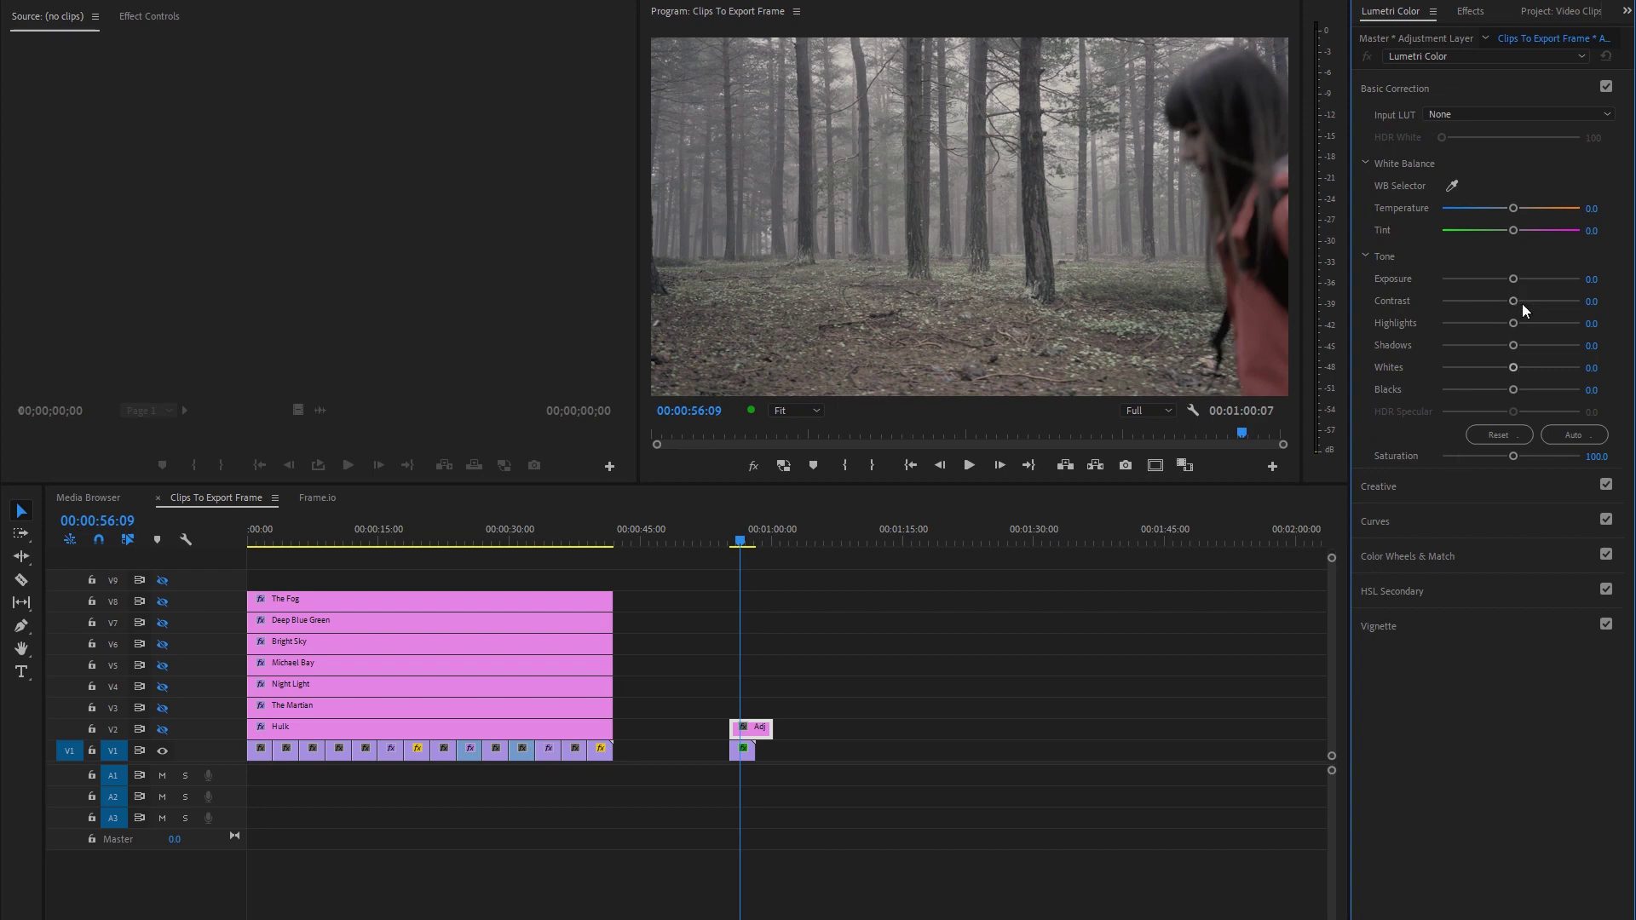
left_click(1590, 300)
type("50")
key("Return")
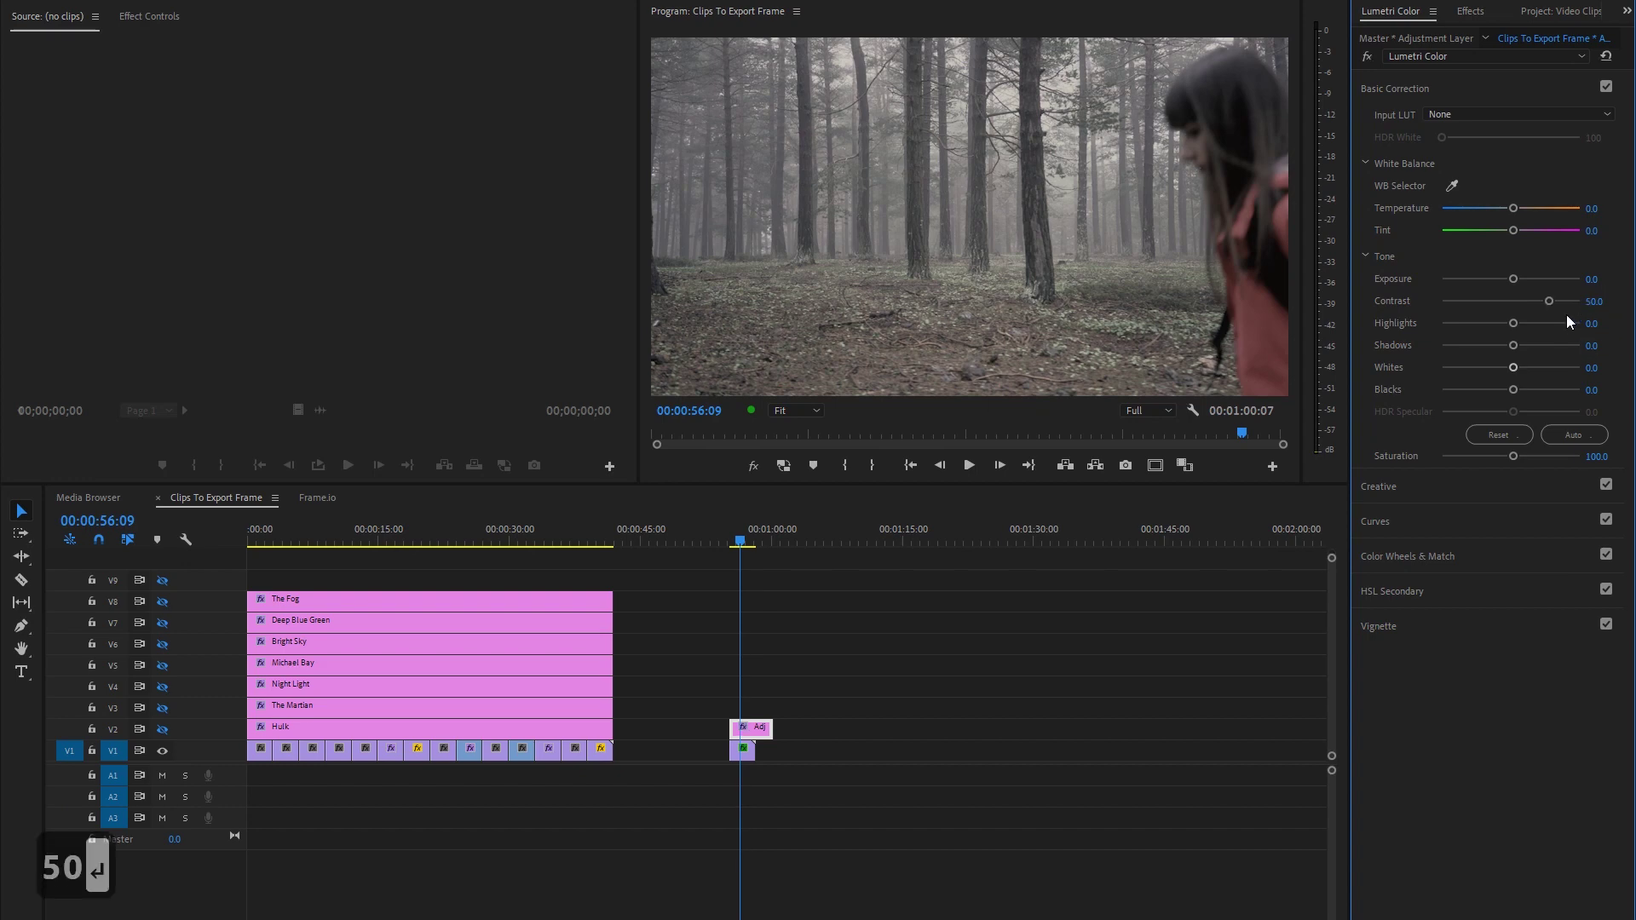
left_click_drag(1550, 300, 1580, 301)
Step: Turn on V2 track output and trim the adjustment layer's end to match the forest clip below it
left_click(161, 708)
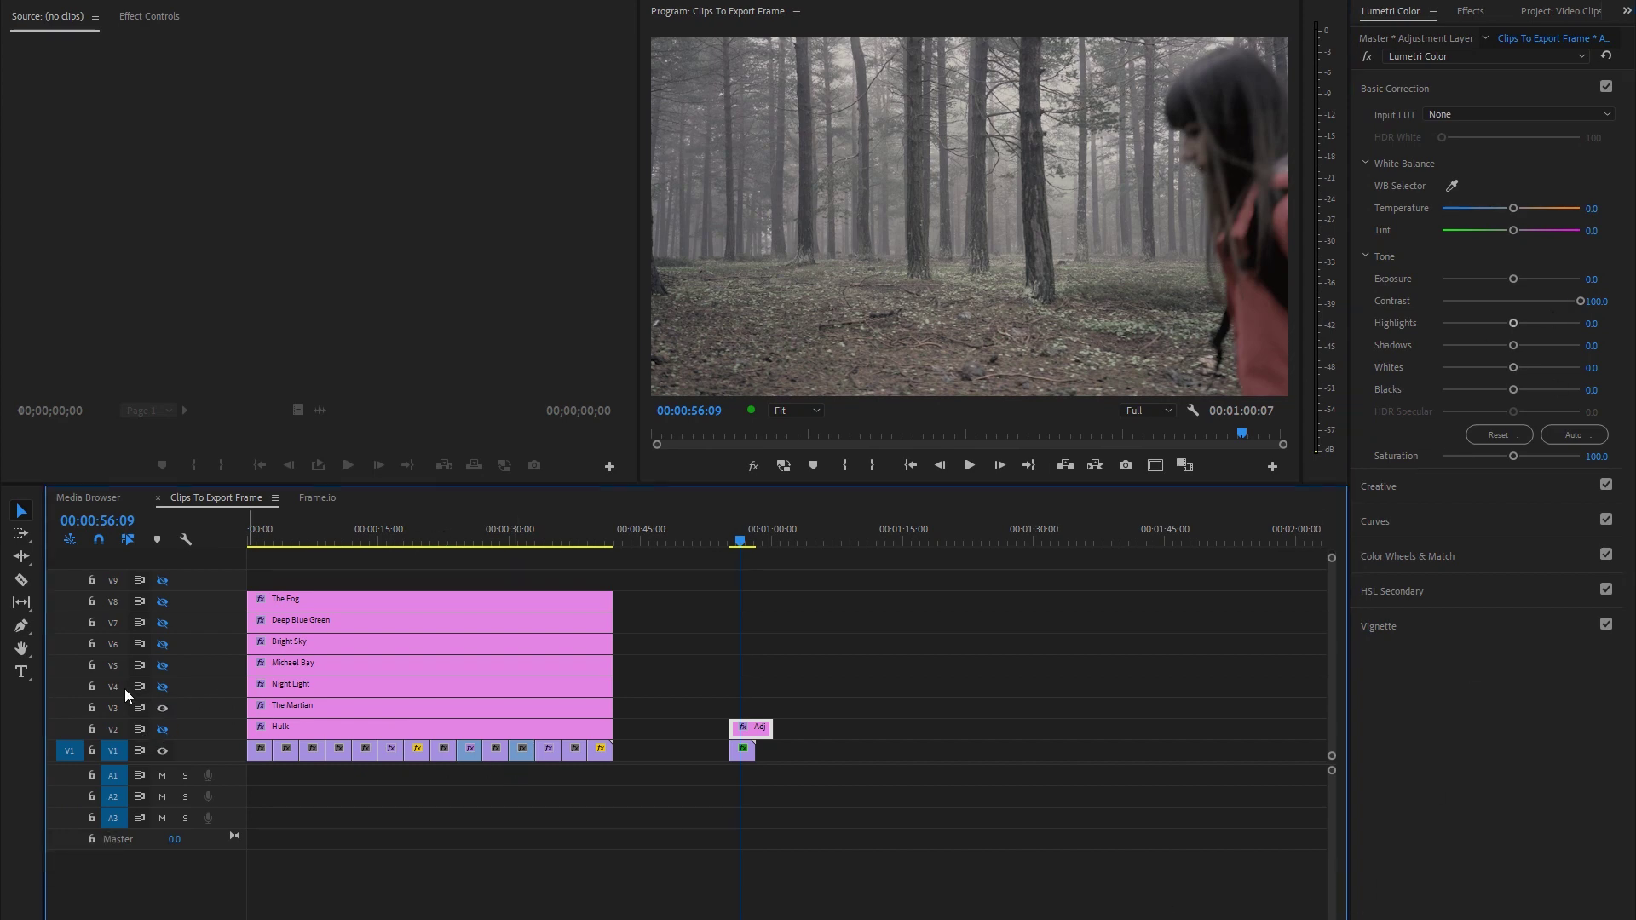
left_click(162, 708)
left_click(163, 728)
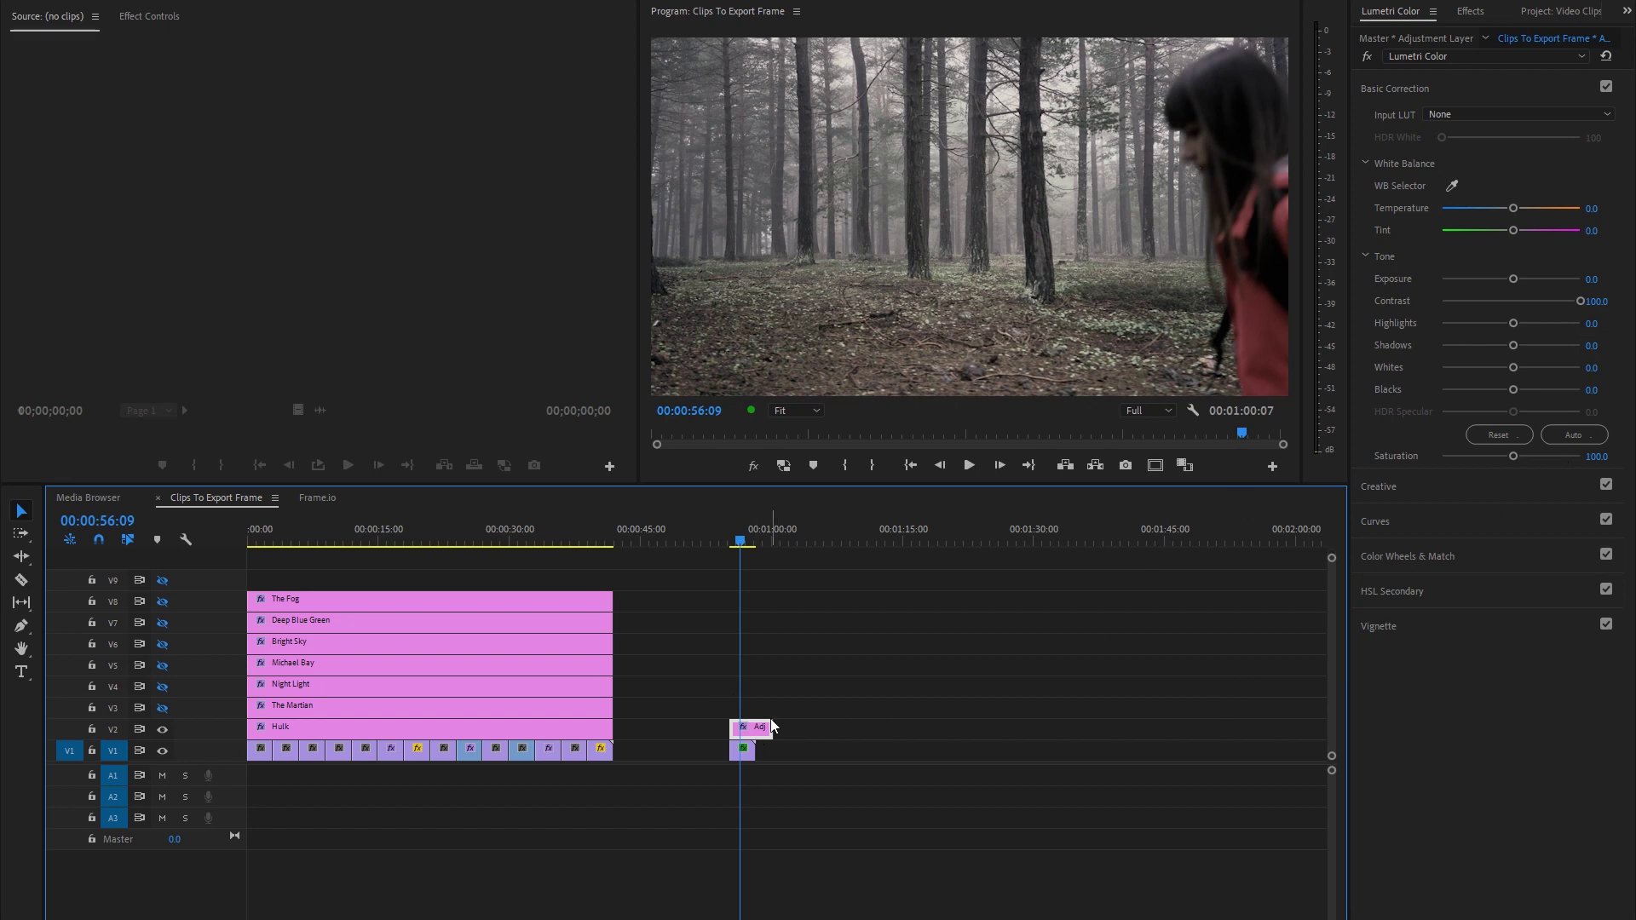
left_click_drag(772, 728, 753, 731)
Step: Set the adjustment layer's Basic Correction saturation to 200
left_click(1600, 456)
type("200")
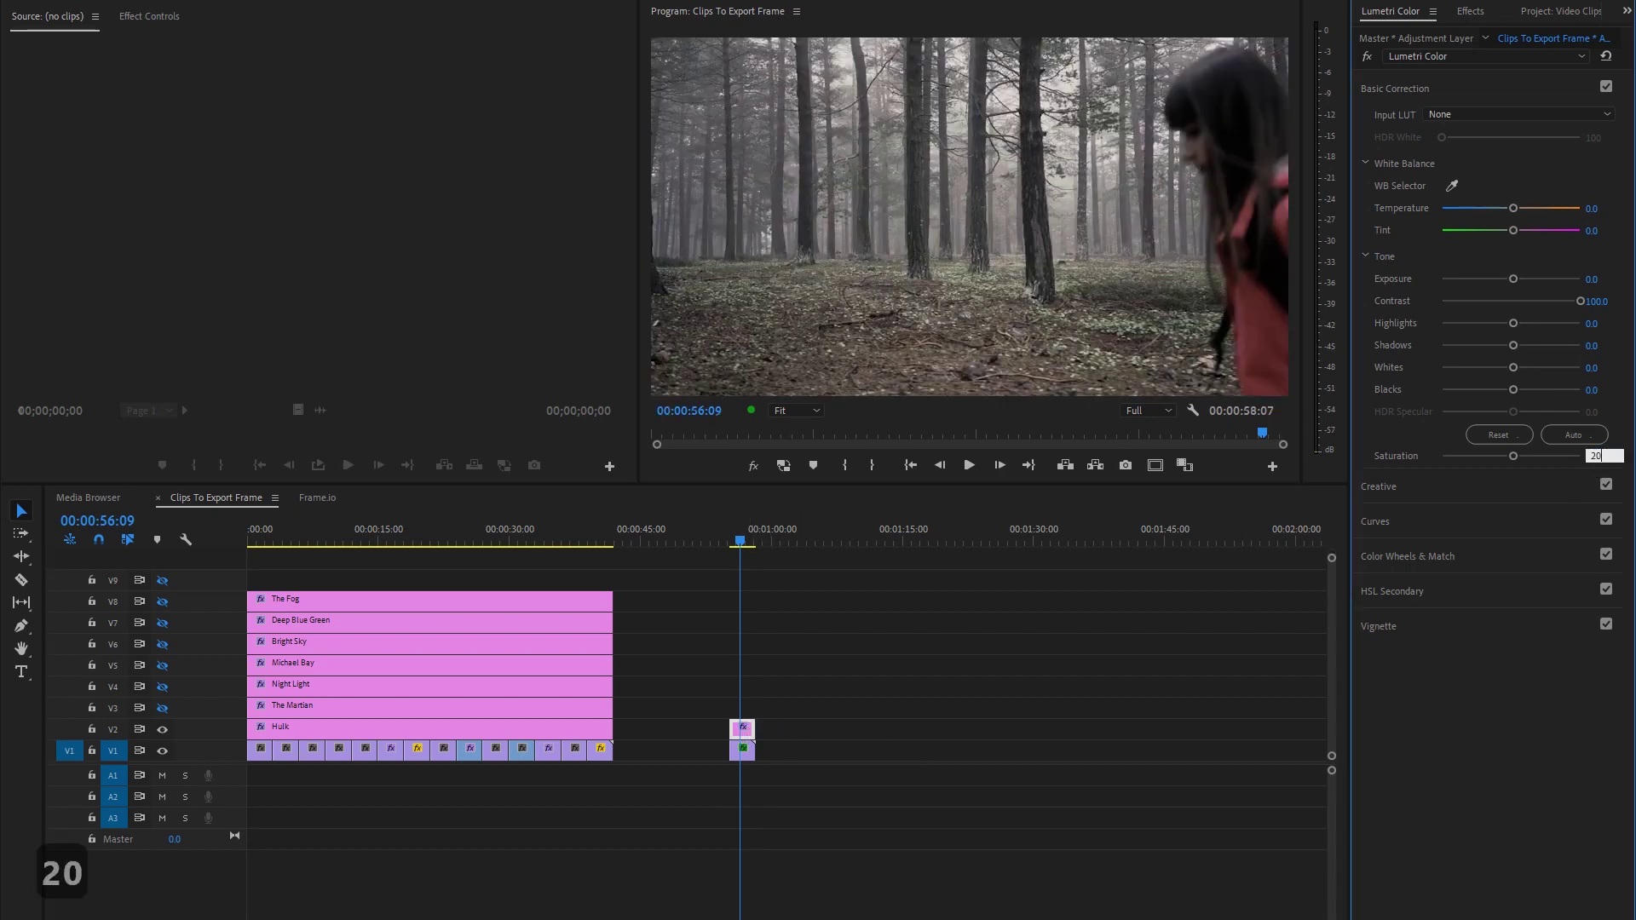
key("Return")
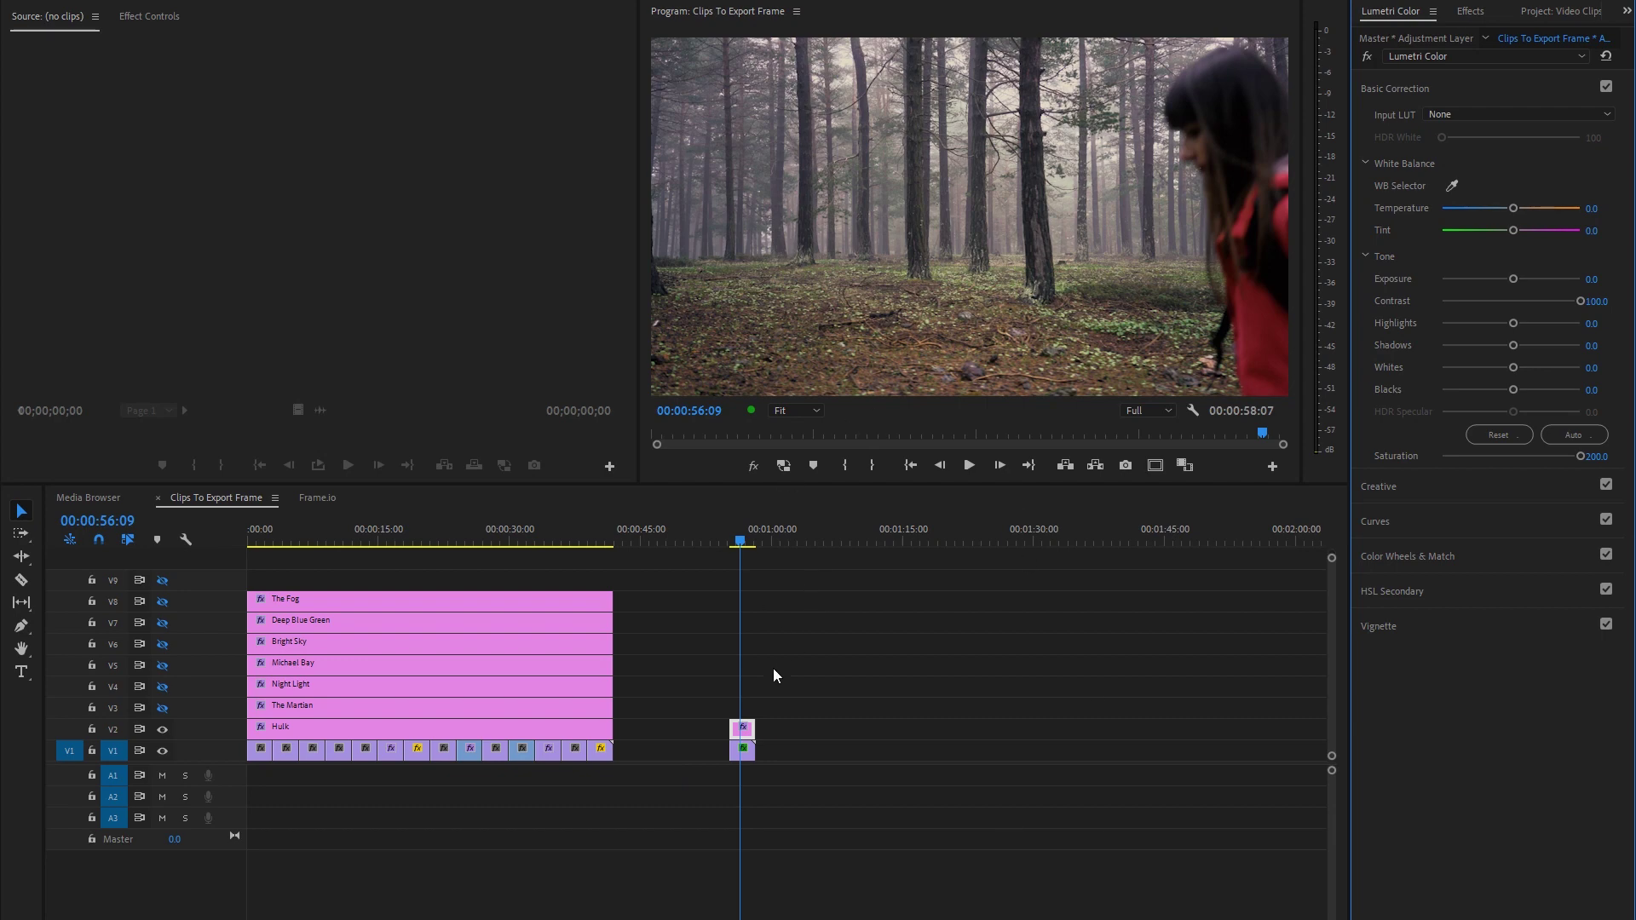
Step: Delete the separate forest clip and the adjustment layer above it from the timeline
left_click(750, 670)
left_click_drag(690, 671, 754, 764)
key("Delete")
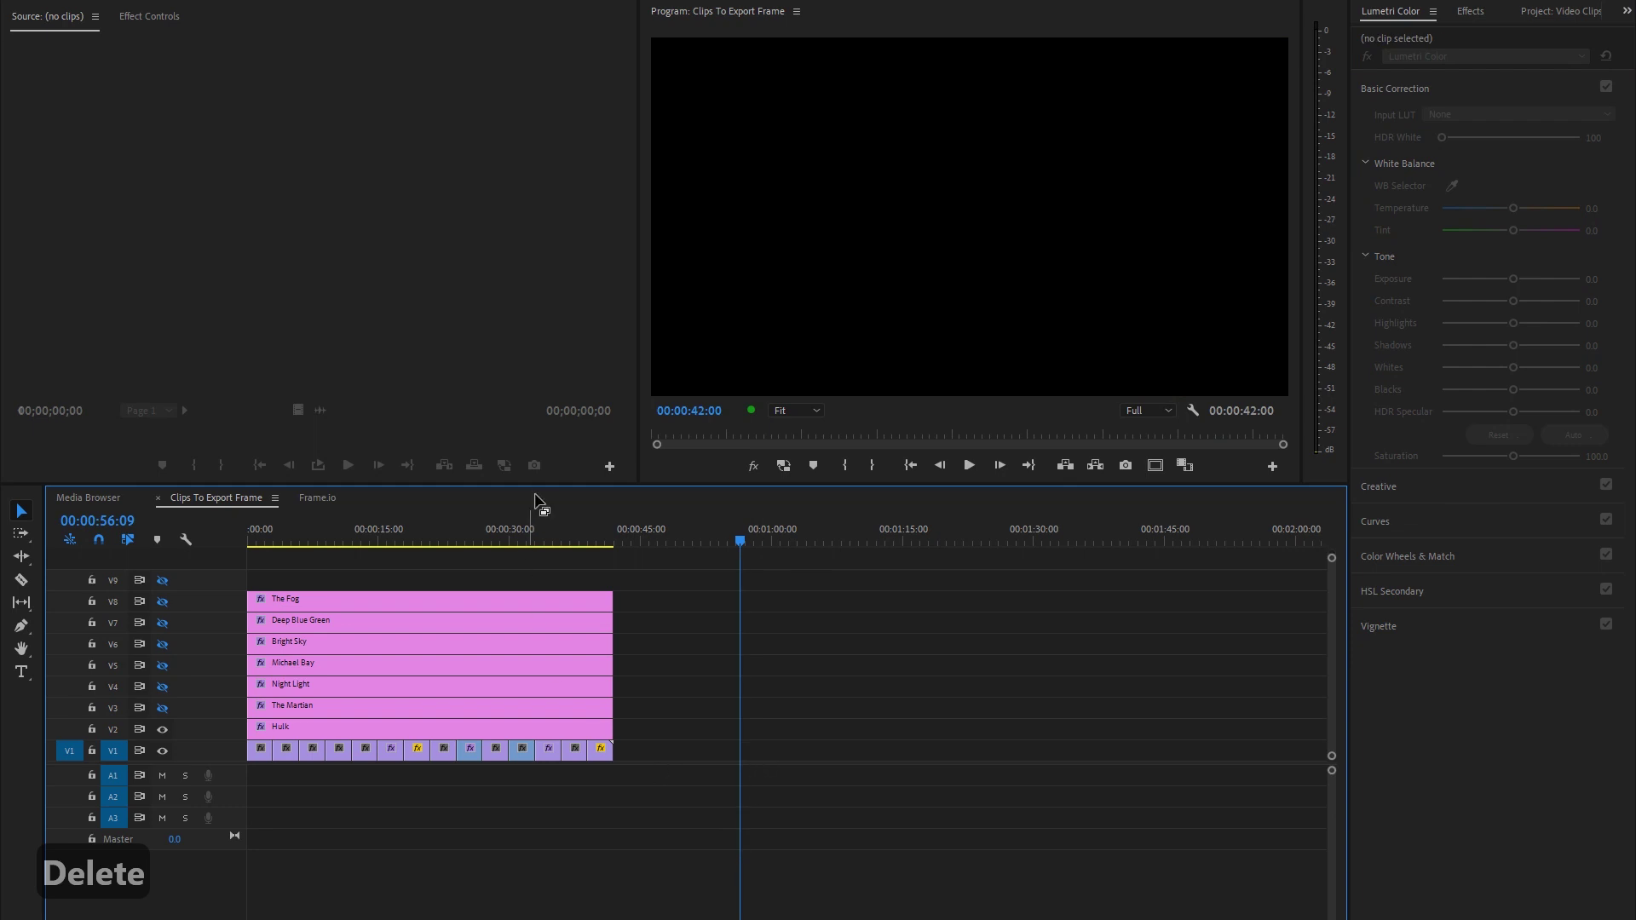
Step: Place a copy of the clip of the woman in the hat on V1 beyond the sequence, and view it at 00:00:55:21
left_click_drag(537, 529, 475, 529)
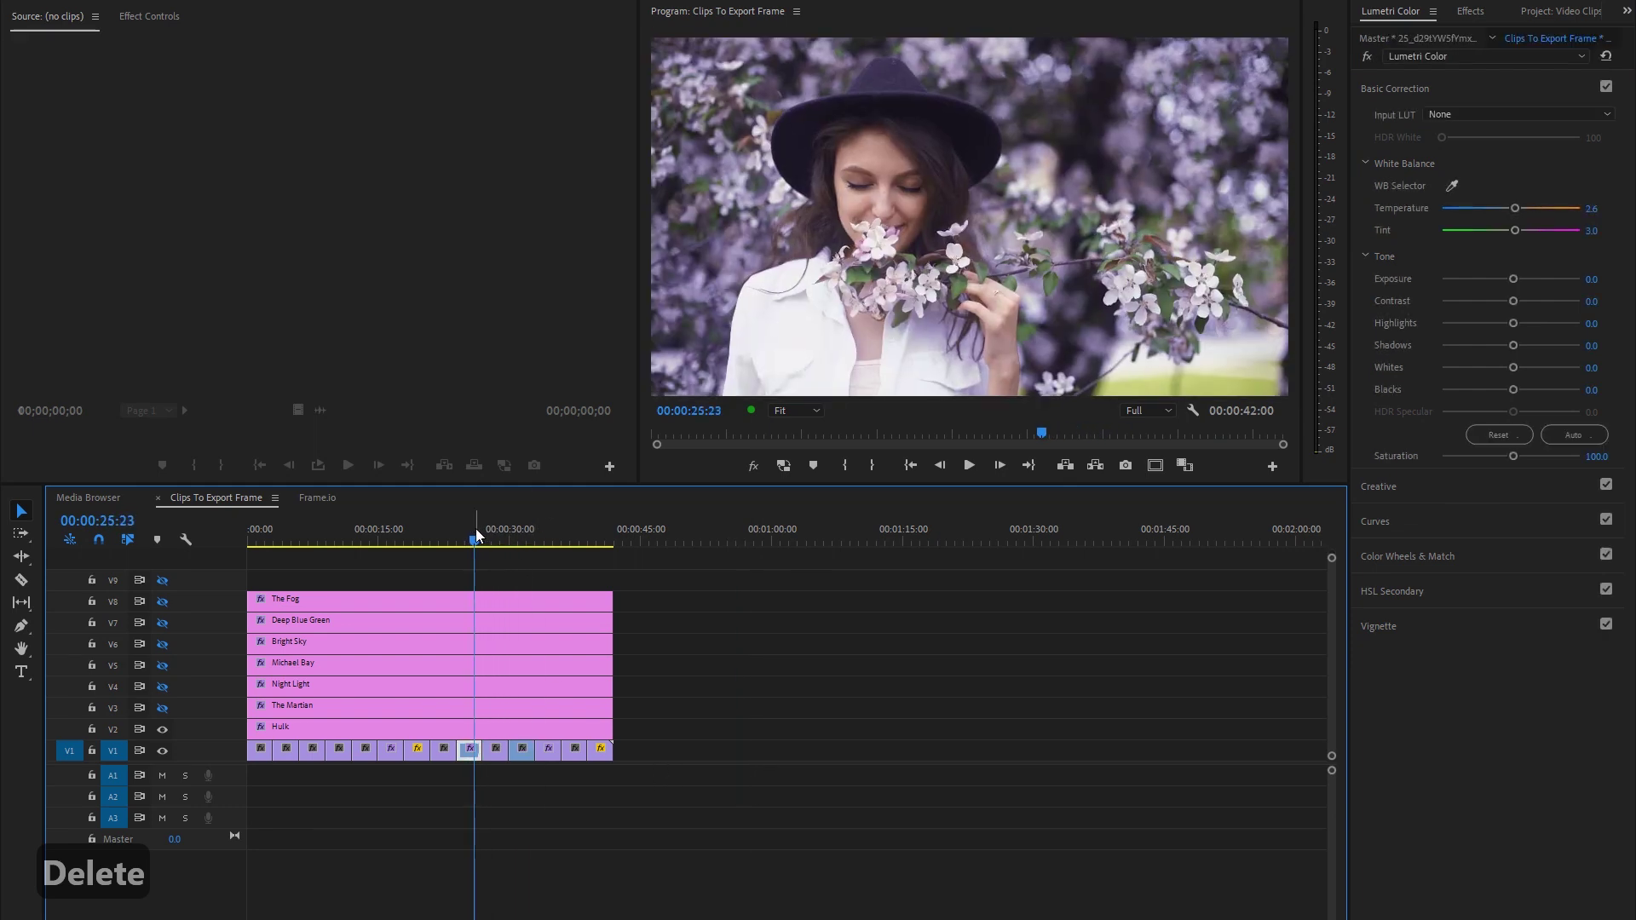
left_click_drag(484, 748, 735, 750)
left_click_drag(752, 537, 738, 520)
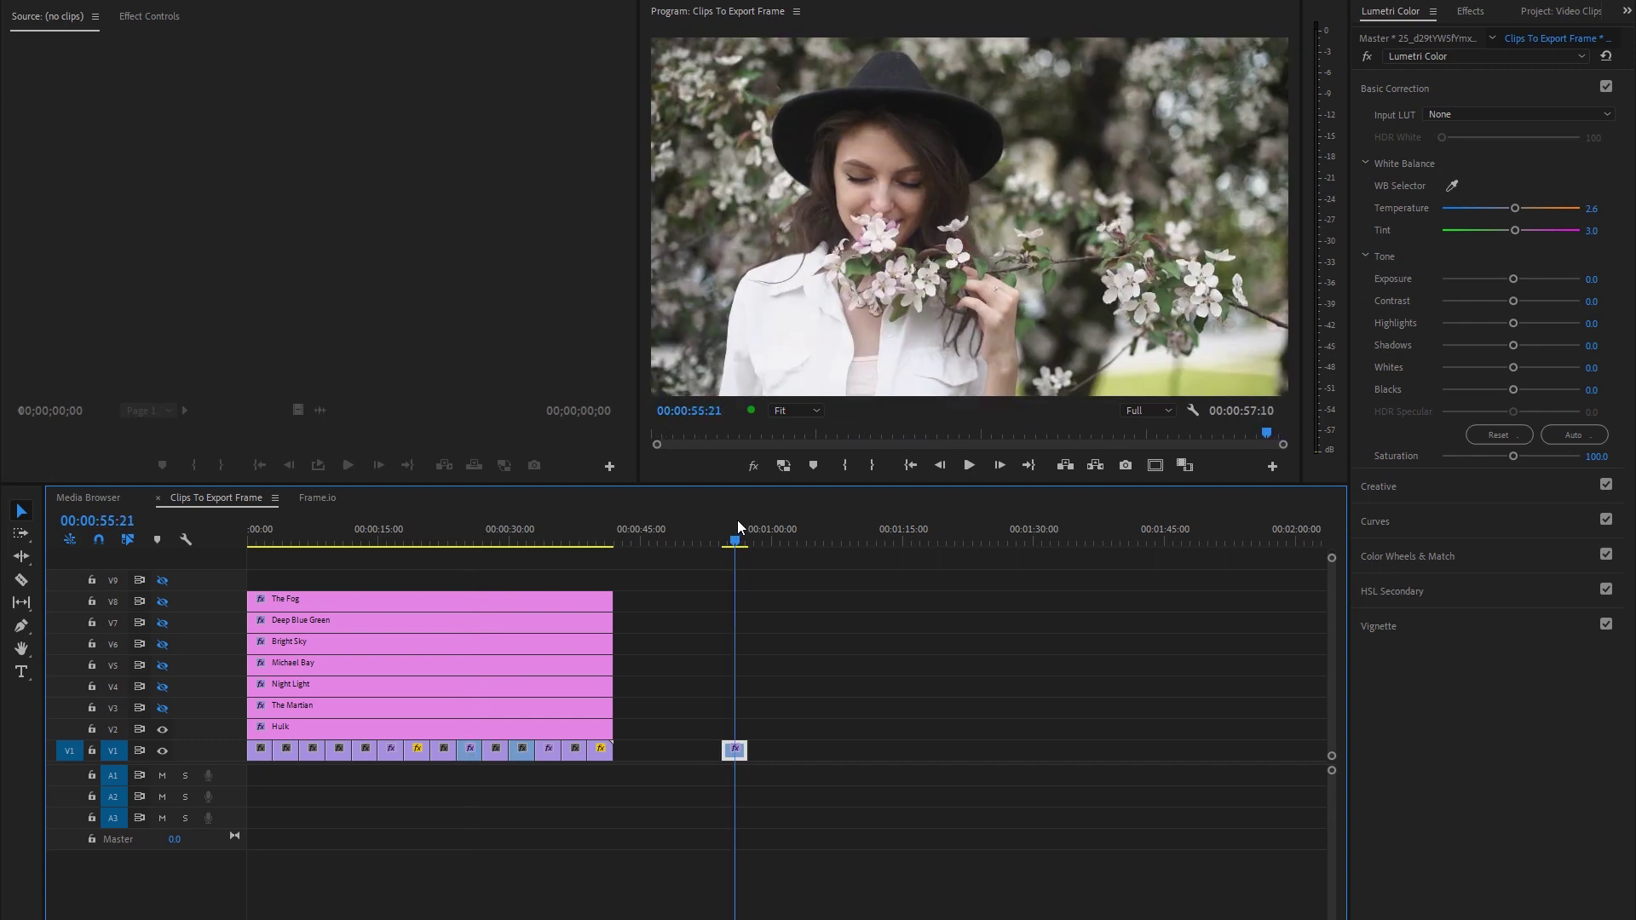
Step: Set the tint and temperature of the copied clip of the woman in the hat to 0 in Basic Correction
left_click(1382, 496)
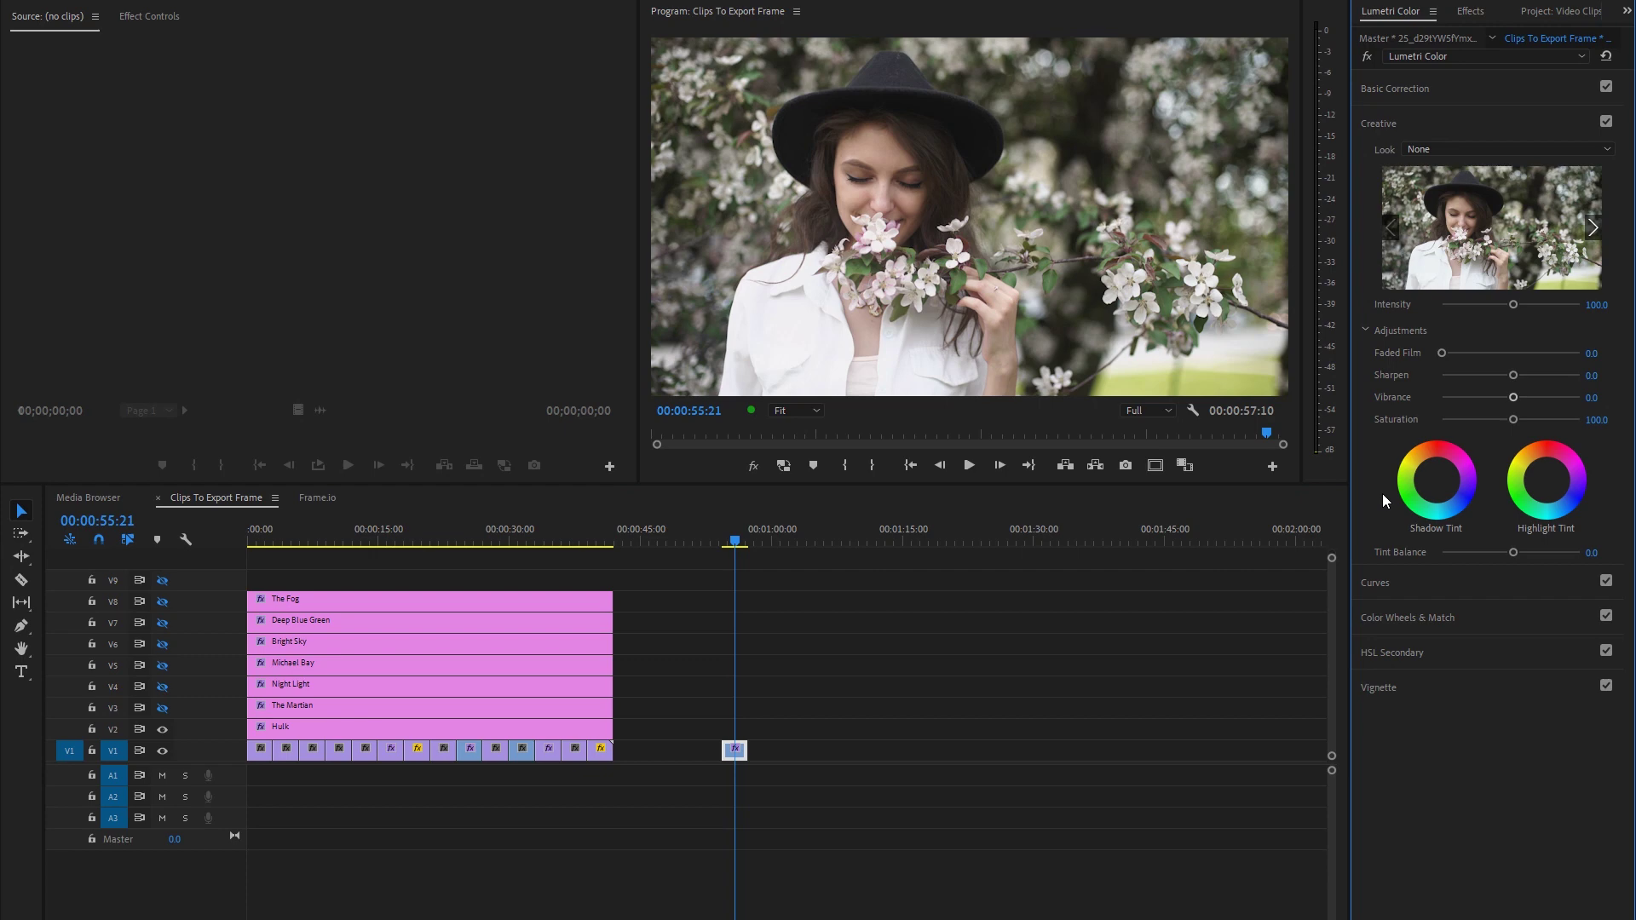
left_click(1404, 91)
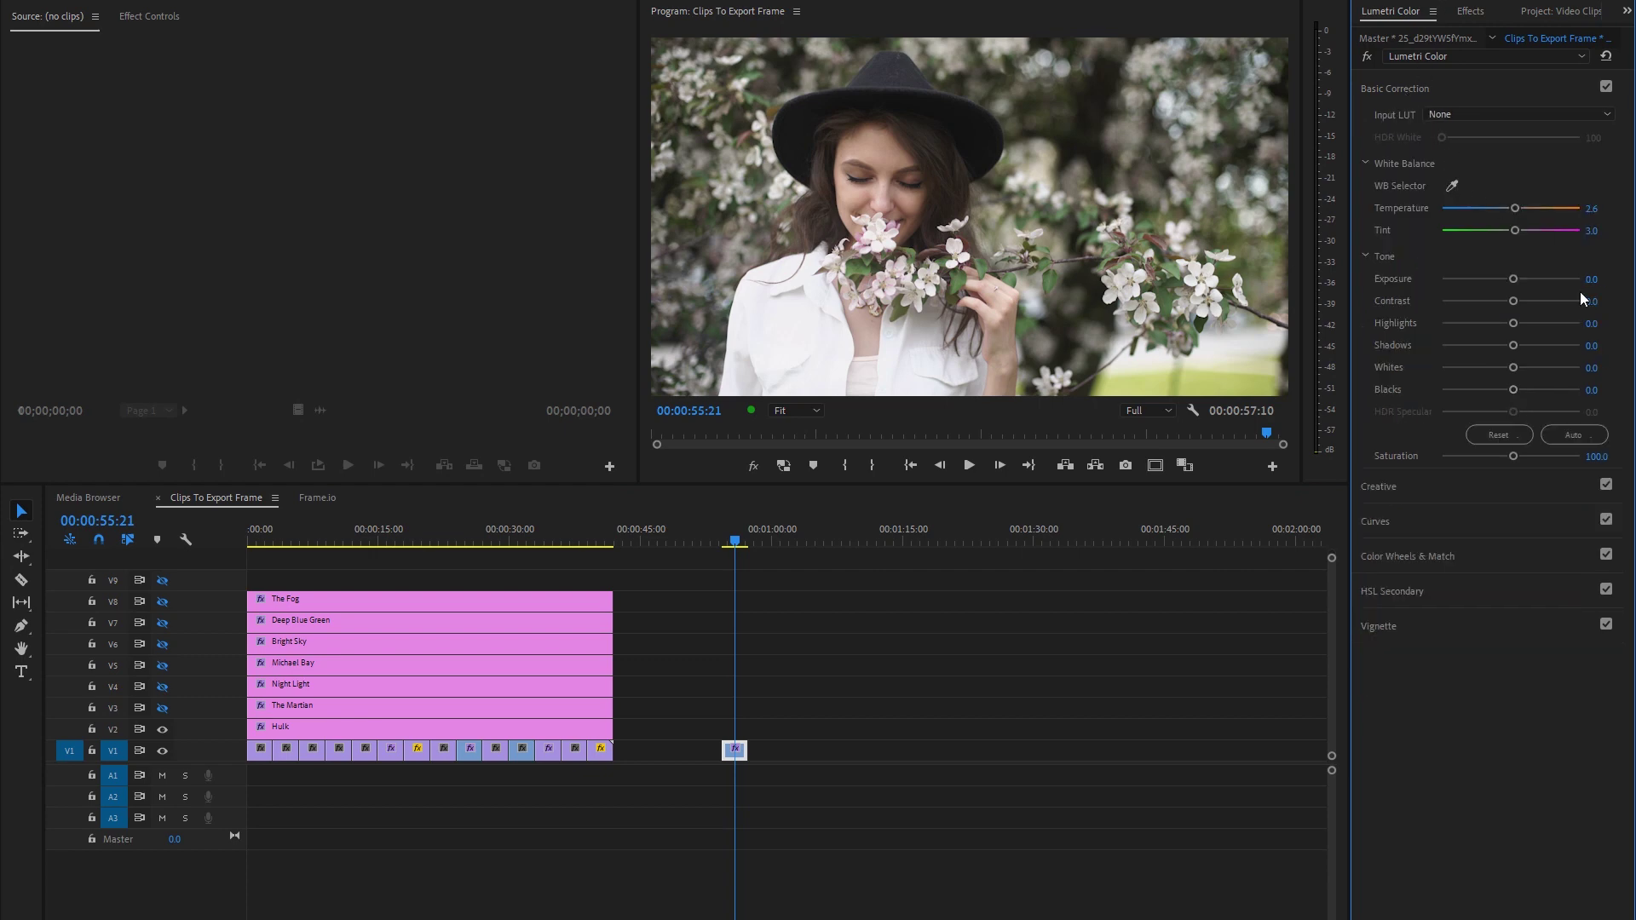
left_click(1600, 229)
type("0")
key("Return")
left_click(1590, 209)
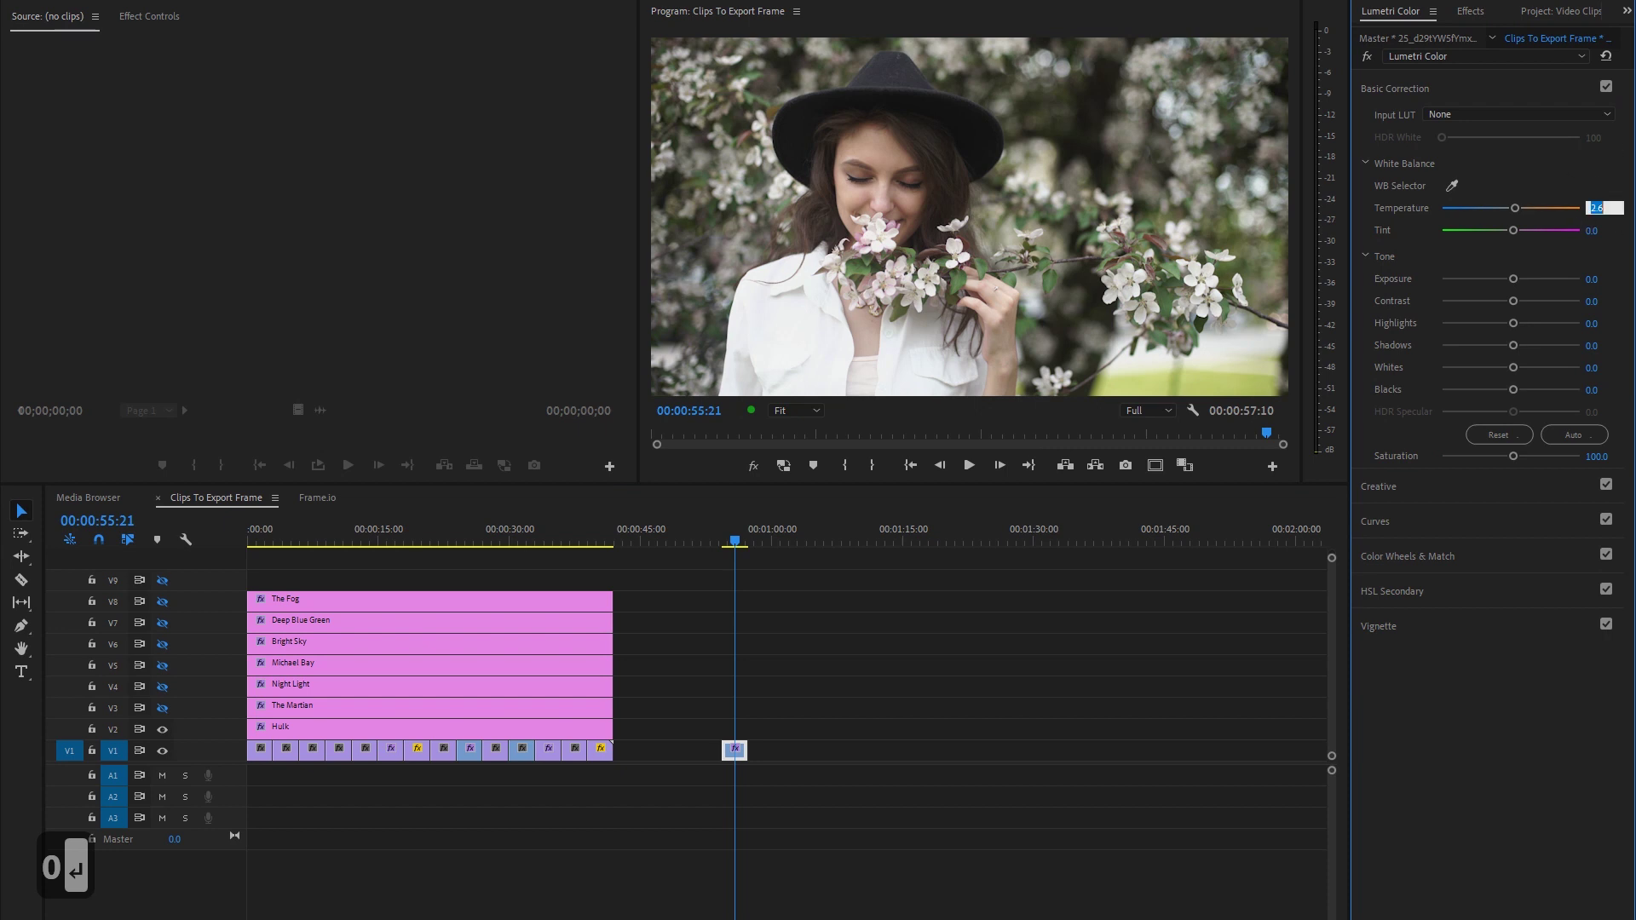
type("0")
key("Return")
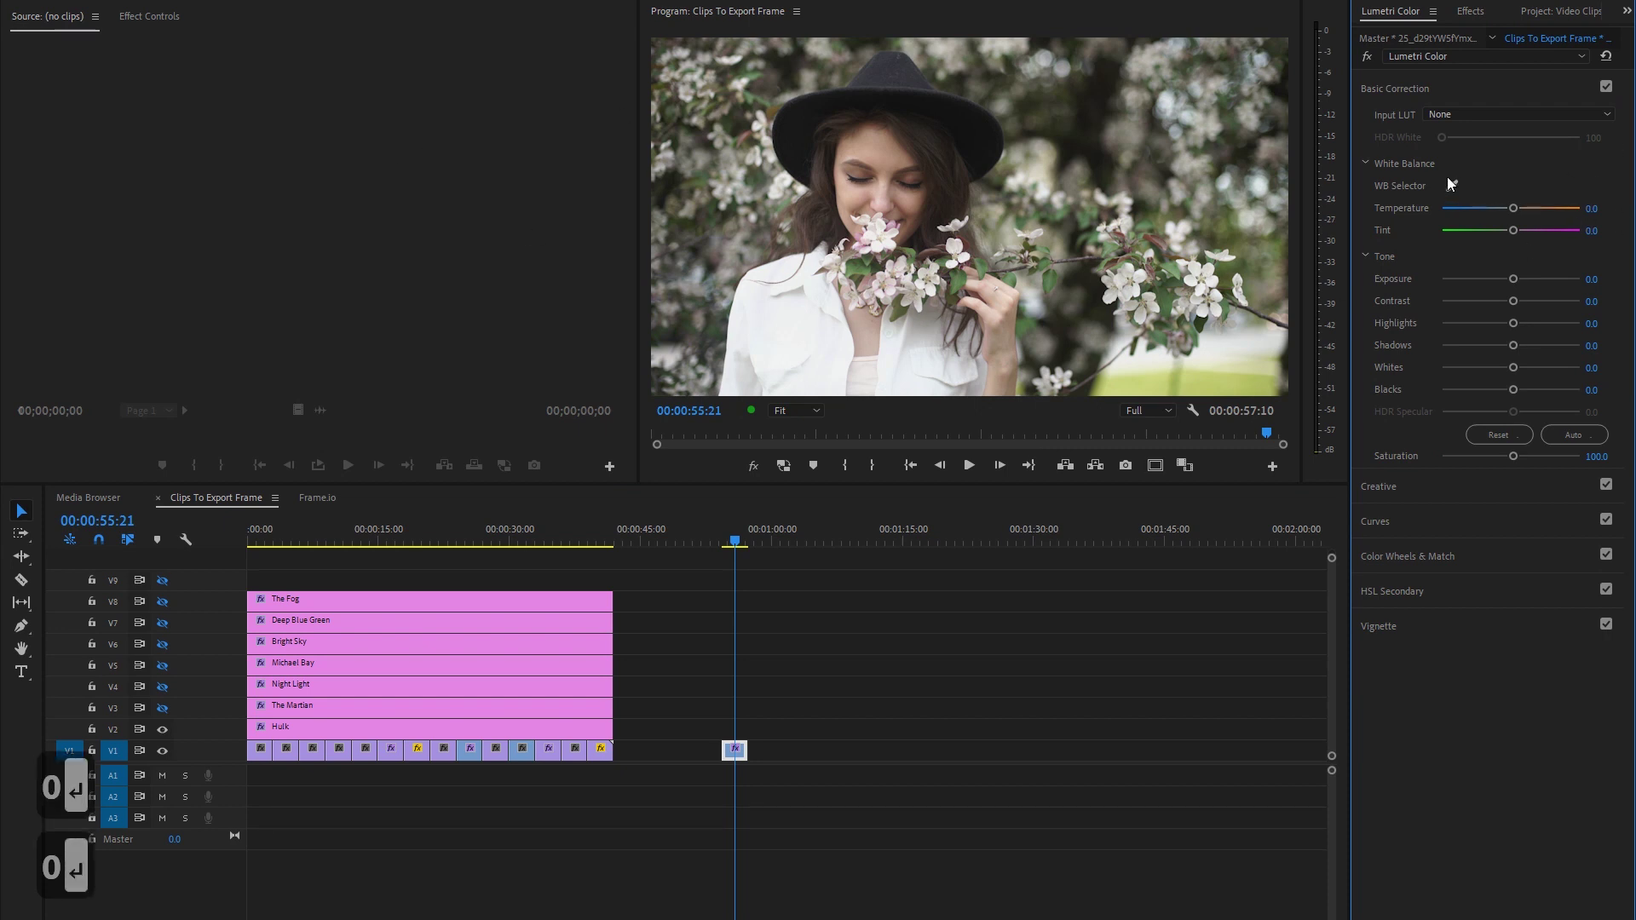
left_click(1169, 599)
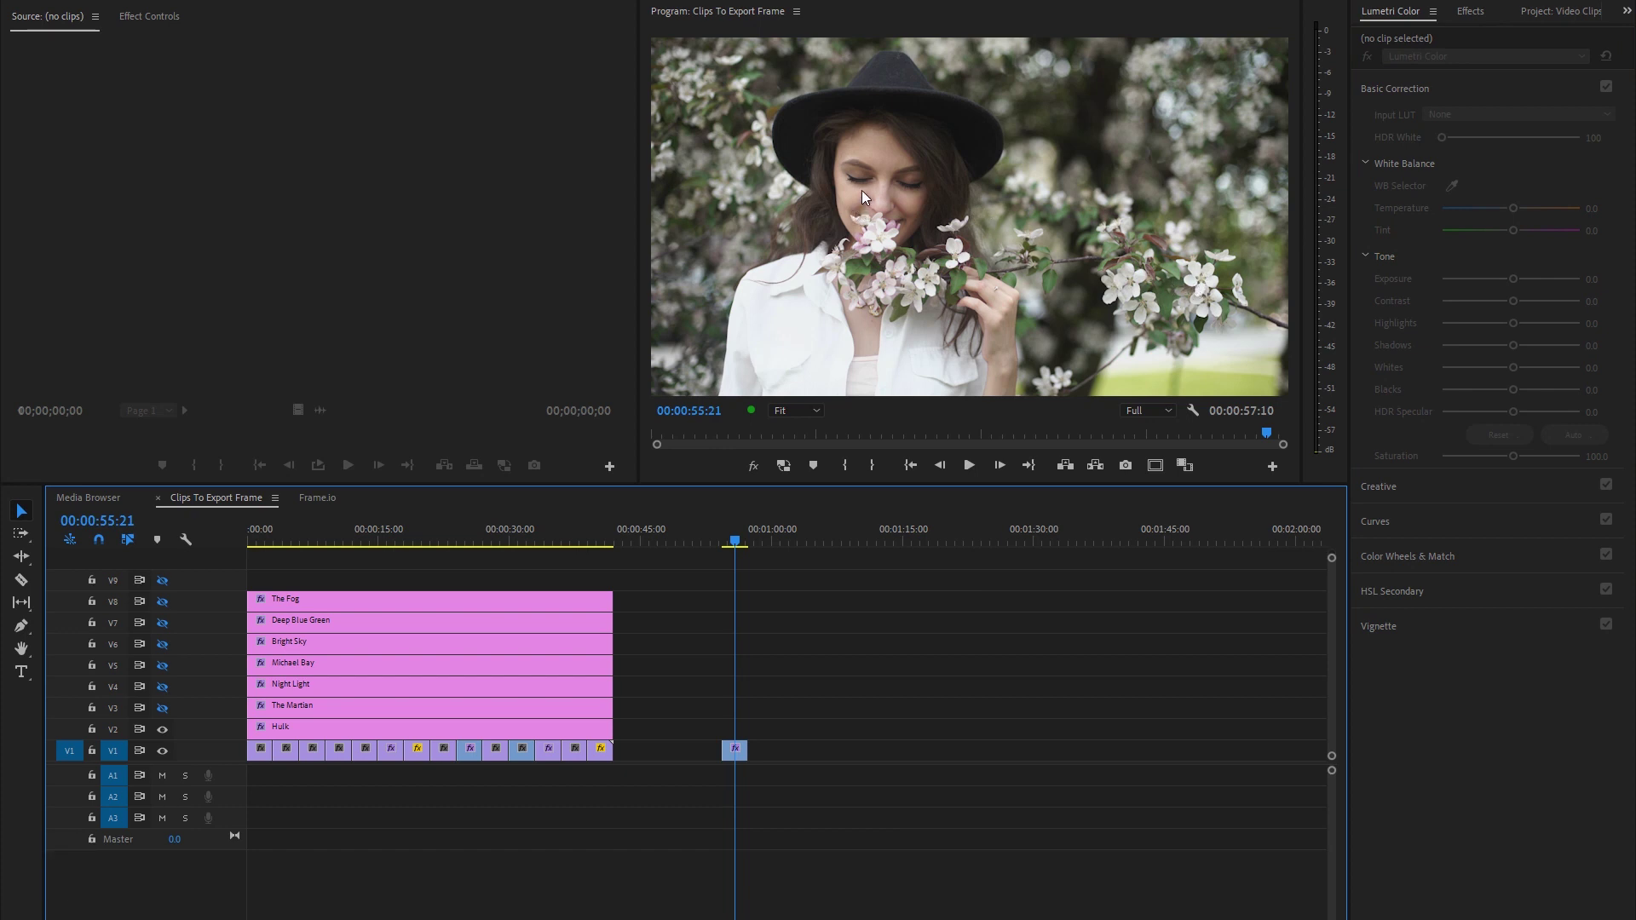
left_click(1413, 230)
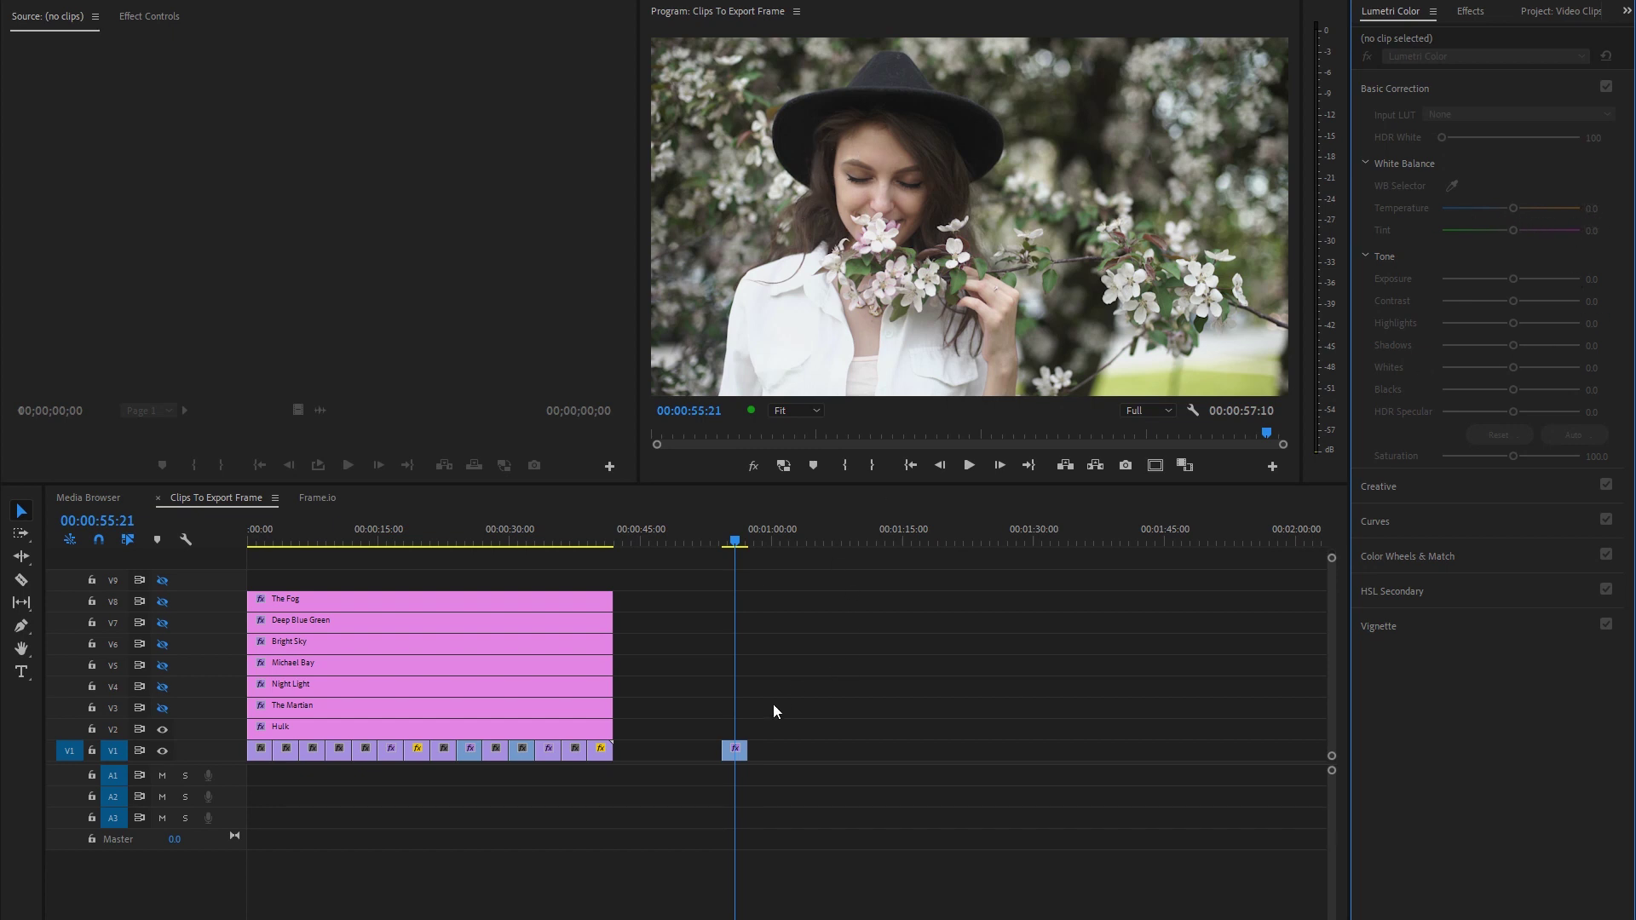
Step: Set the copied clip's white balance to temperature 2.6 and tint 3
left_click(738, 749)
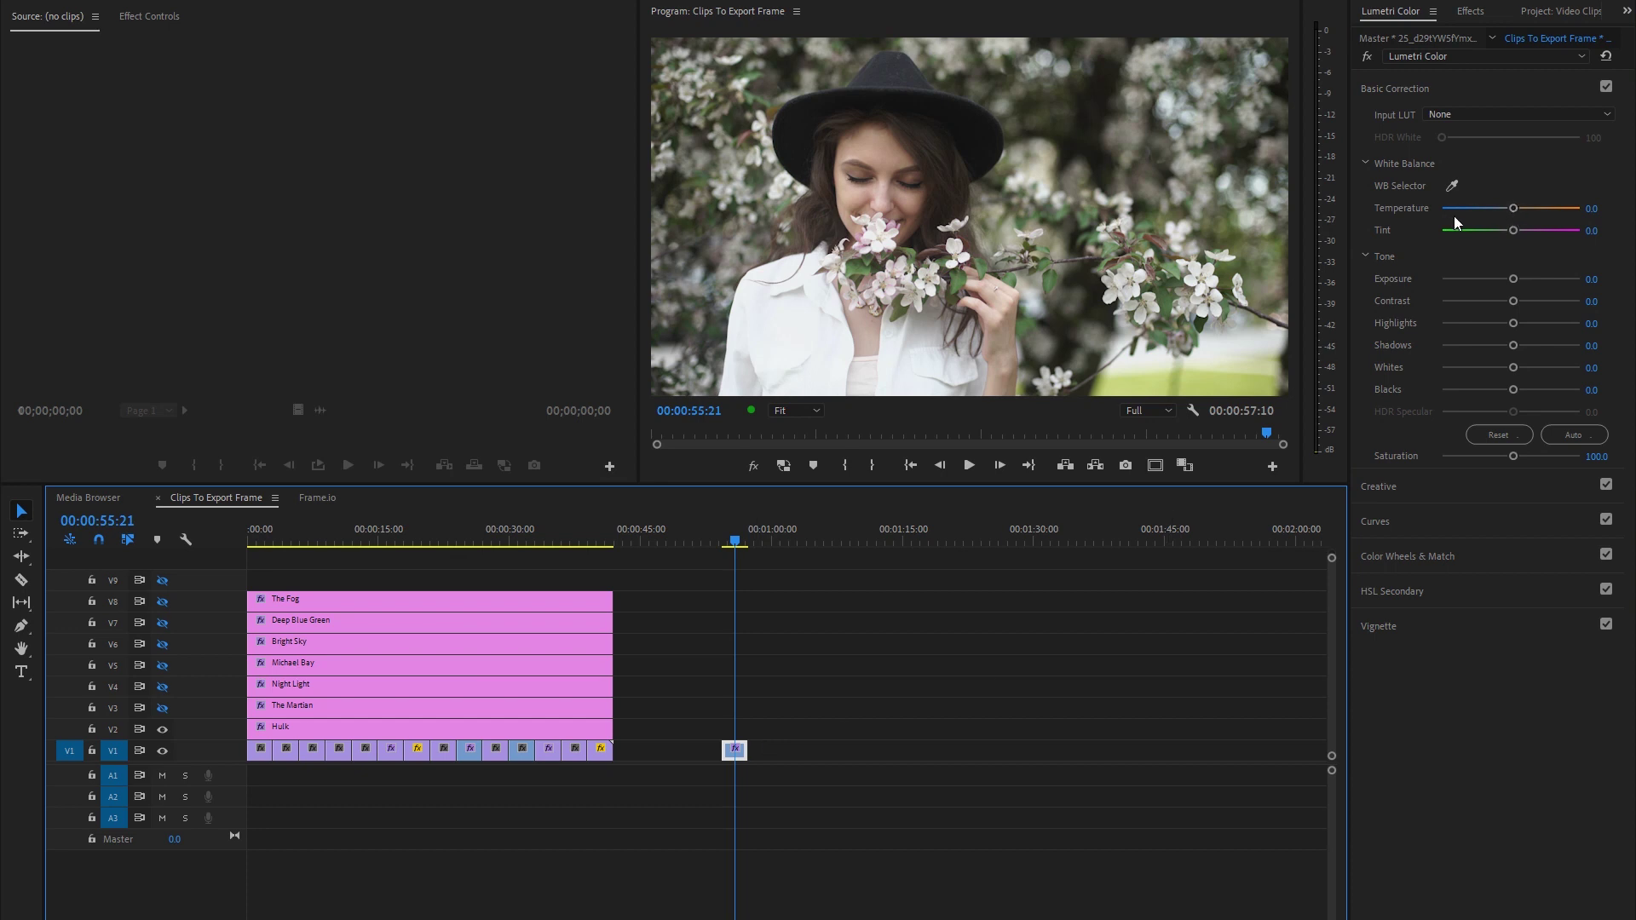
left_click(1591, 209)
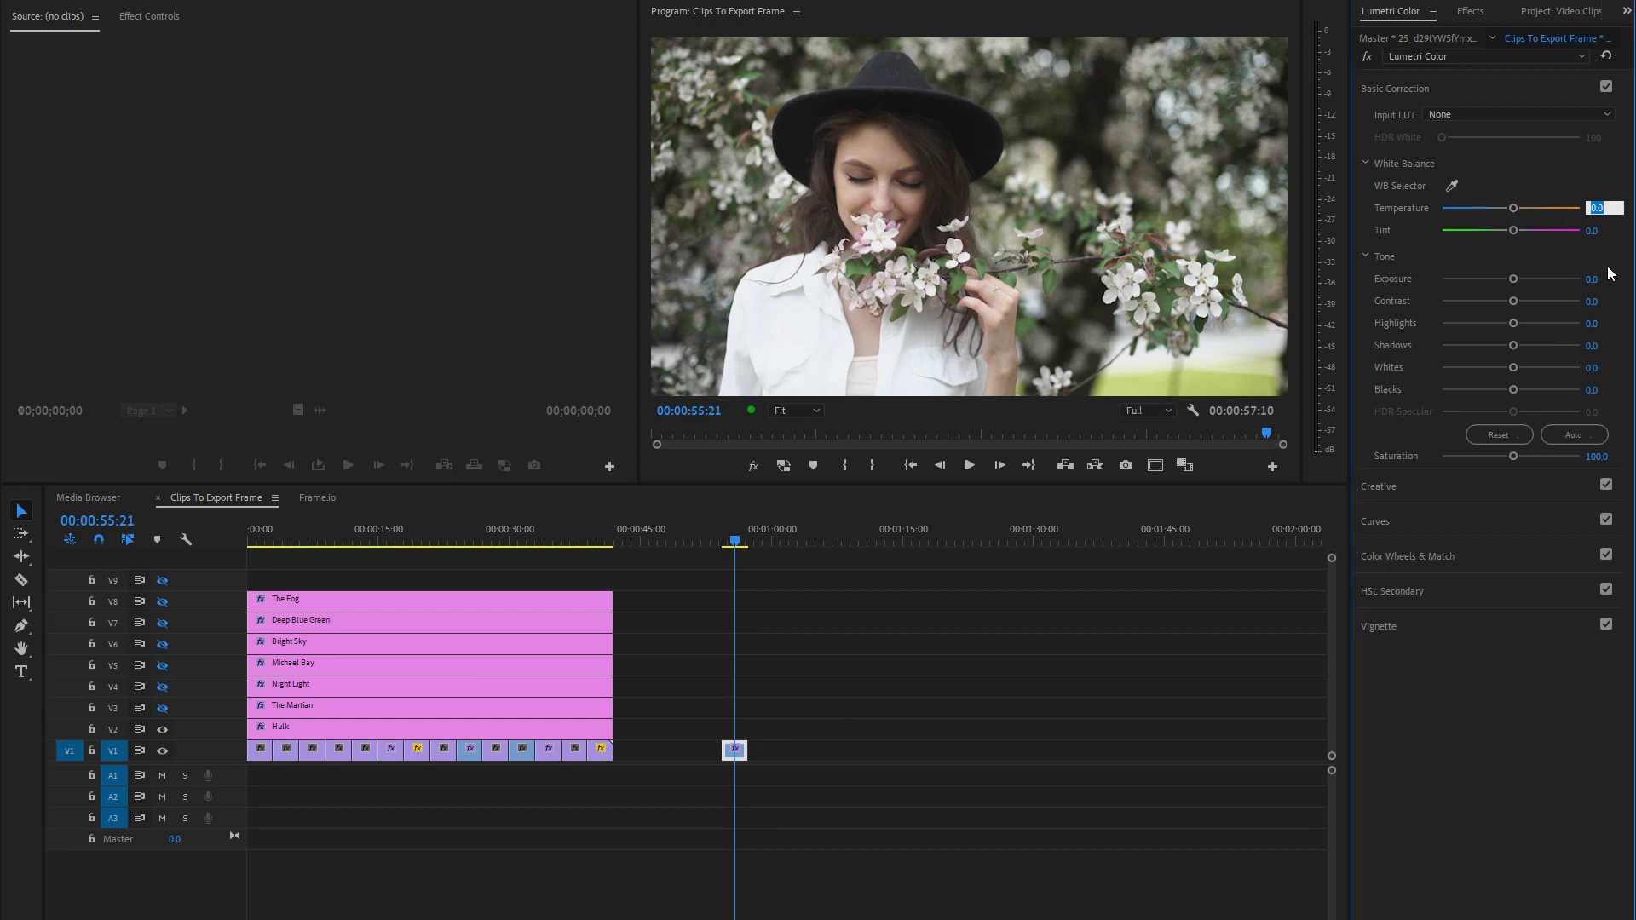
type("2.6")
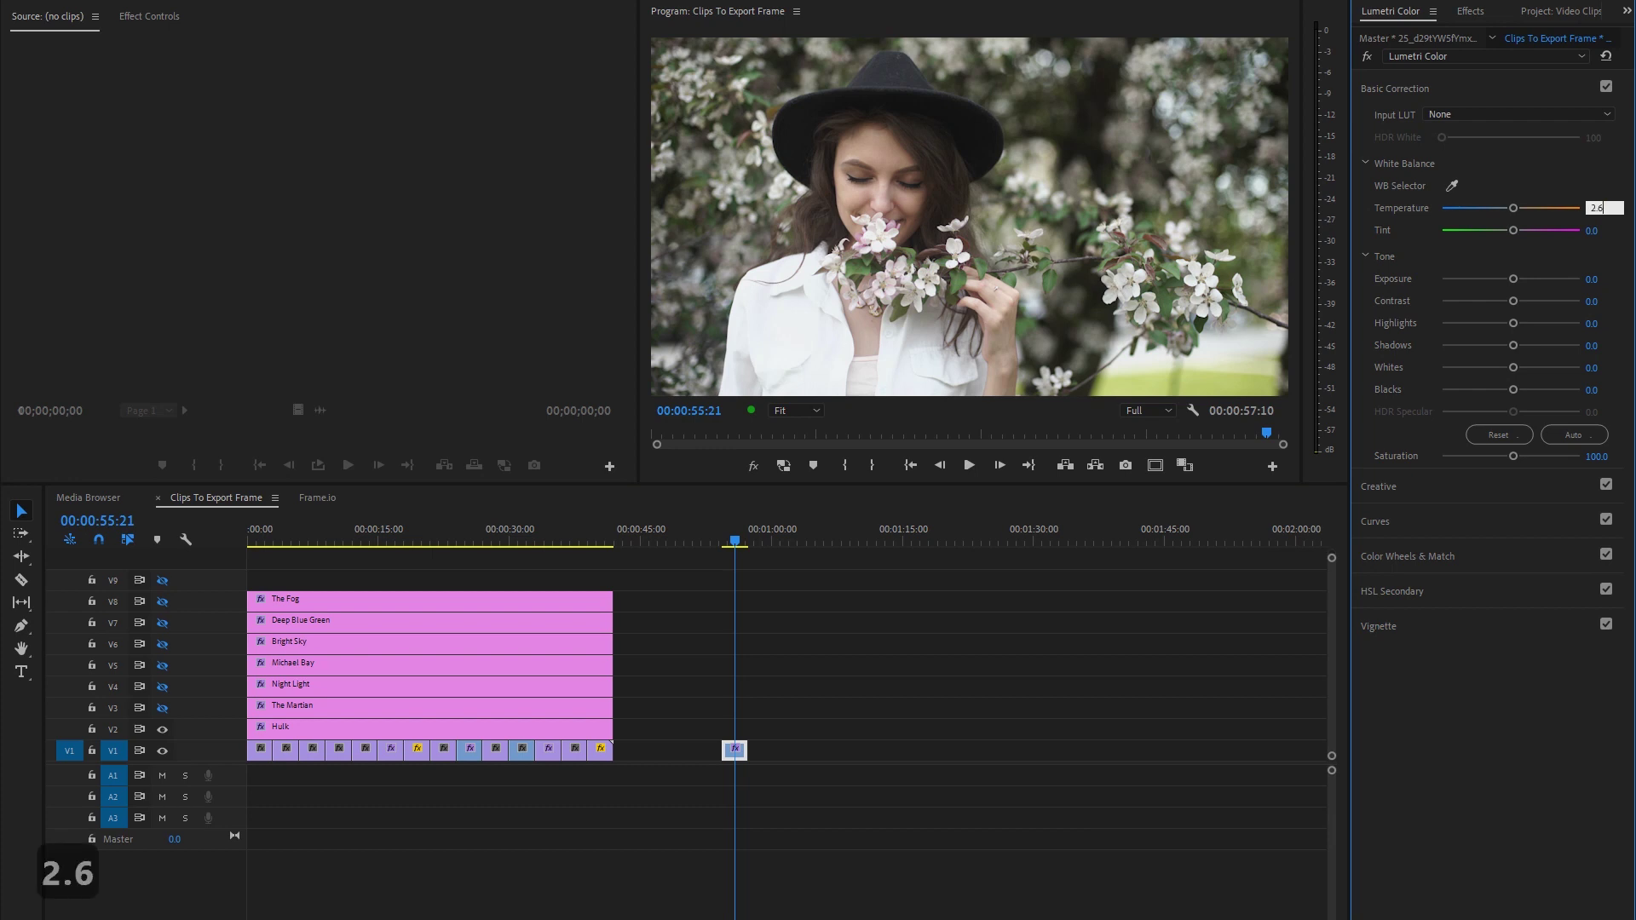
key("Return")
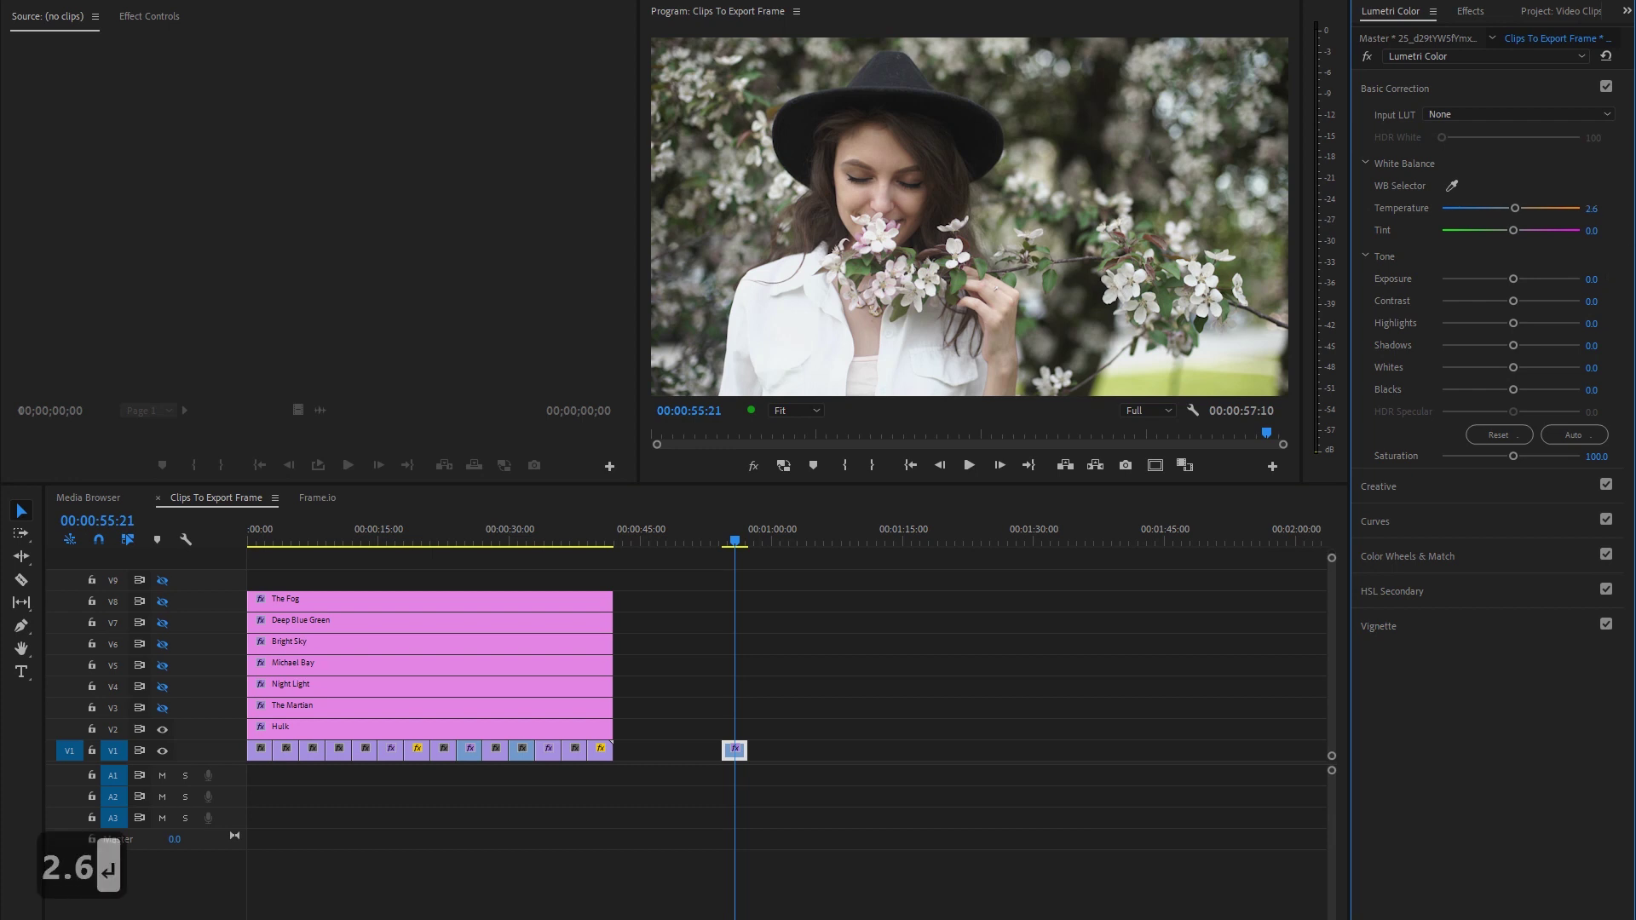
left_click(1591, 231)
type("3")
key("Return")
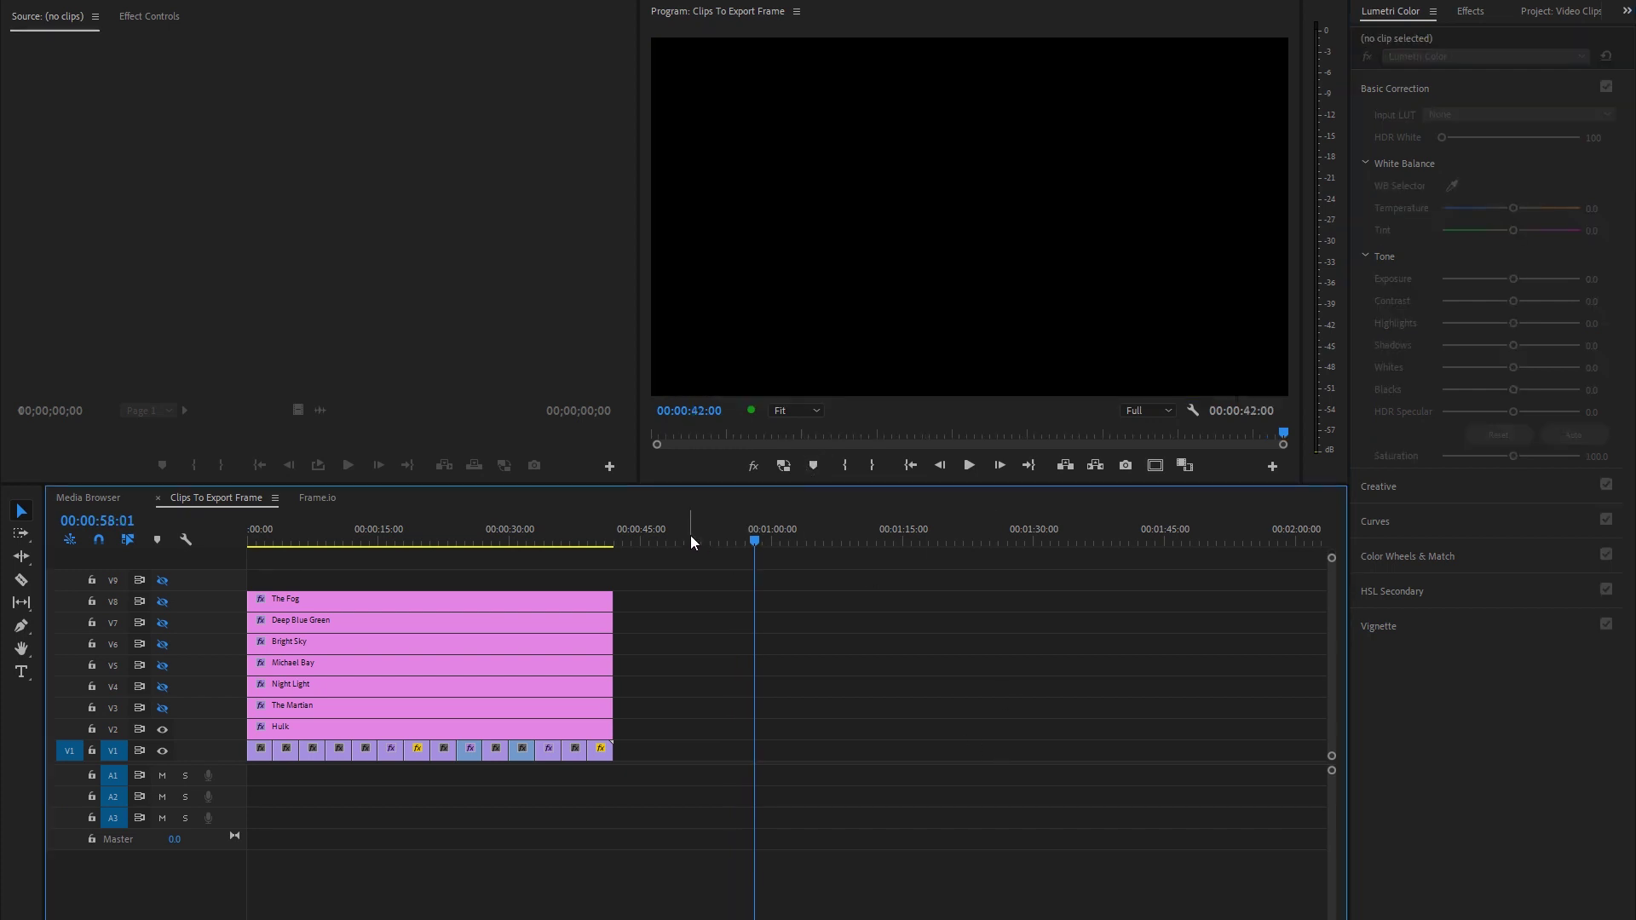
Step: Turn off V2 track output and play the base clips from the start of the sequence
left_click(162, 729)
left_click_drag(273, 526, 228, 530)
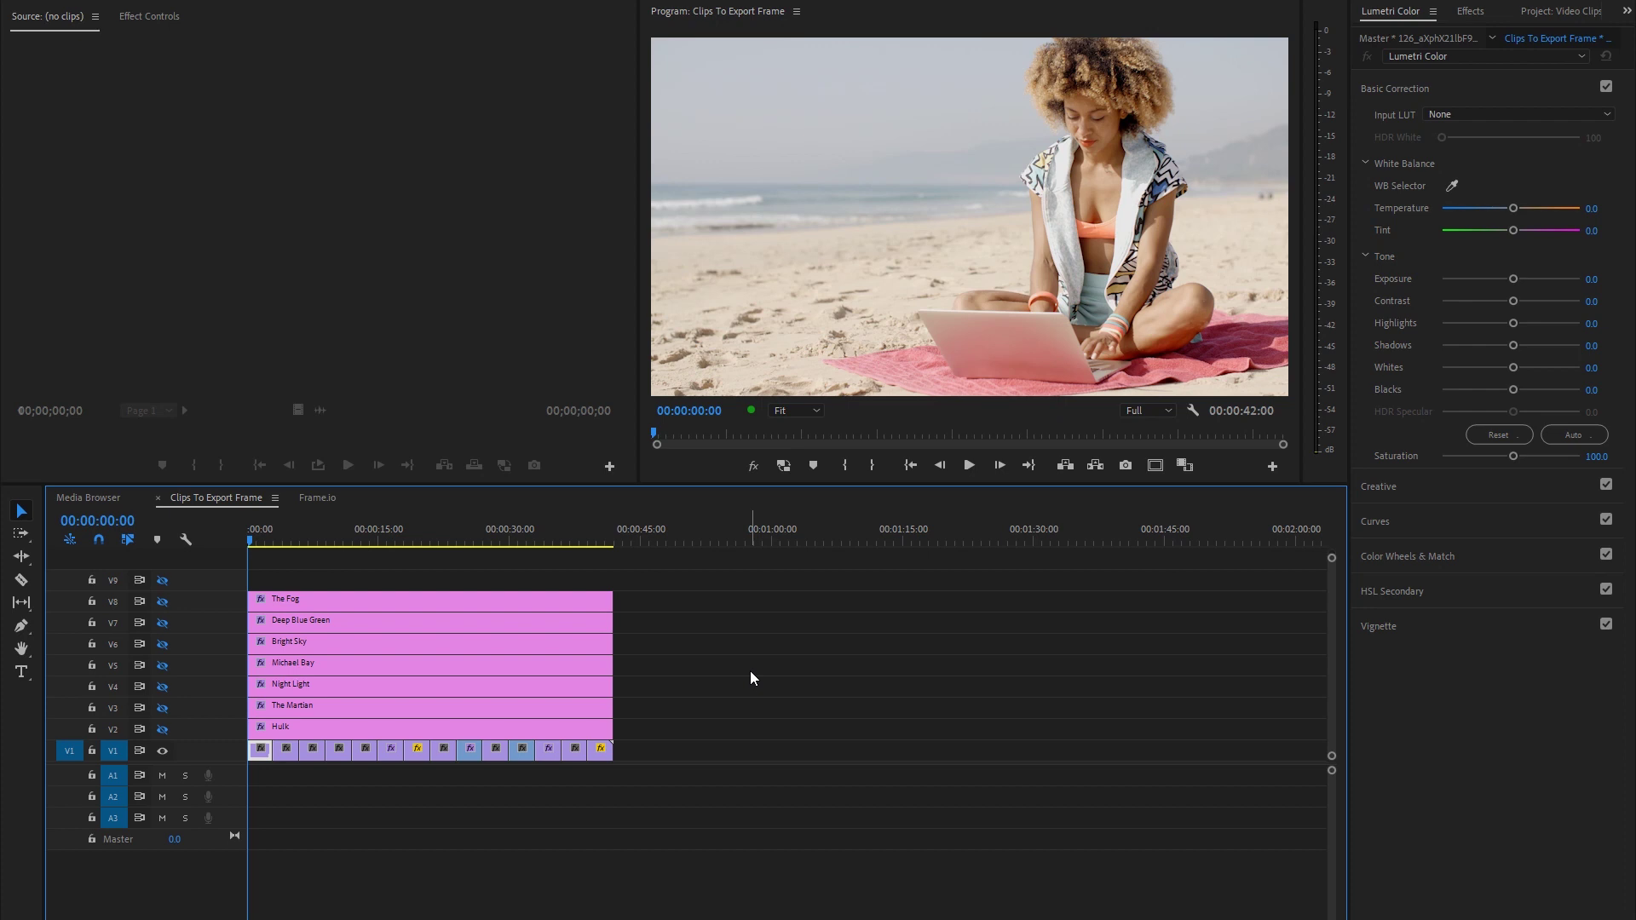
key("space")
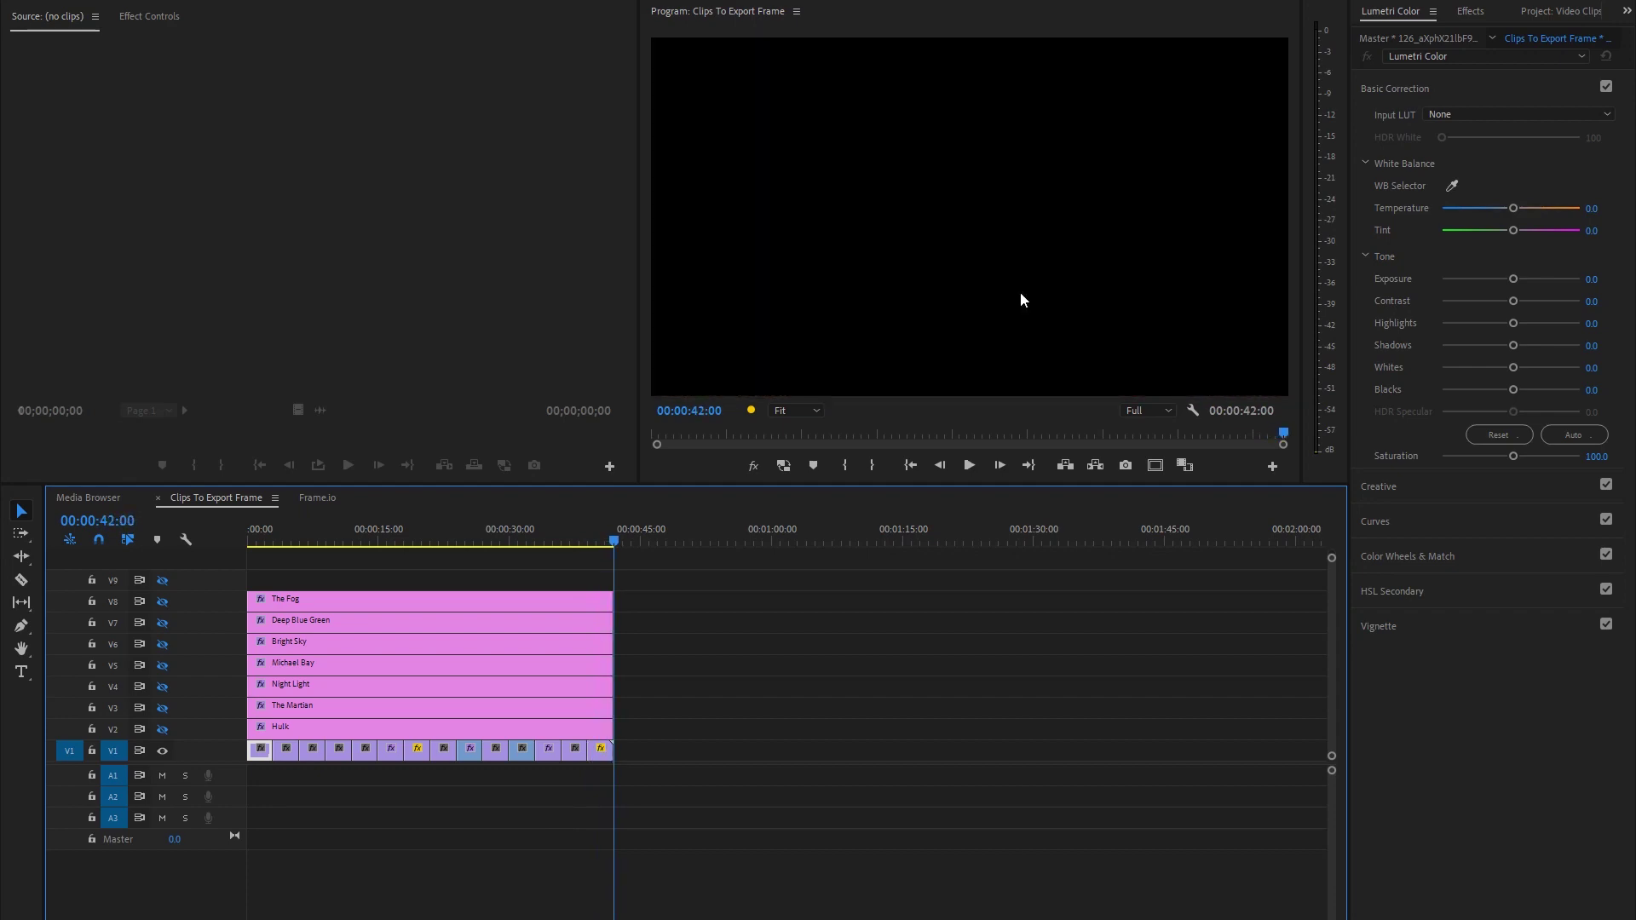
key("space")
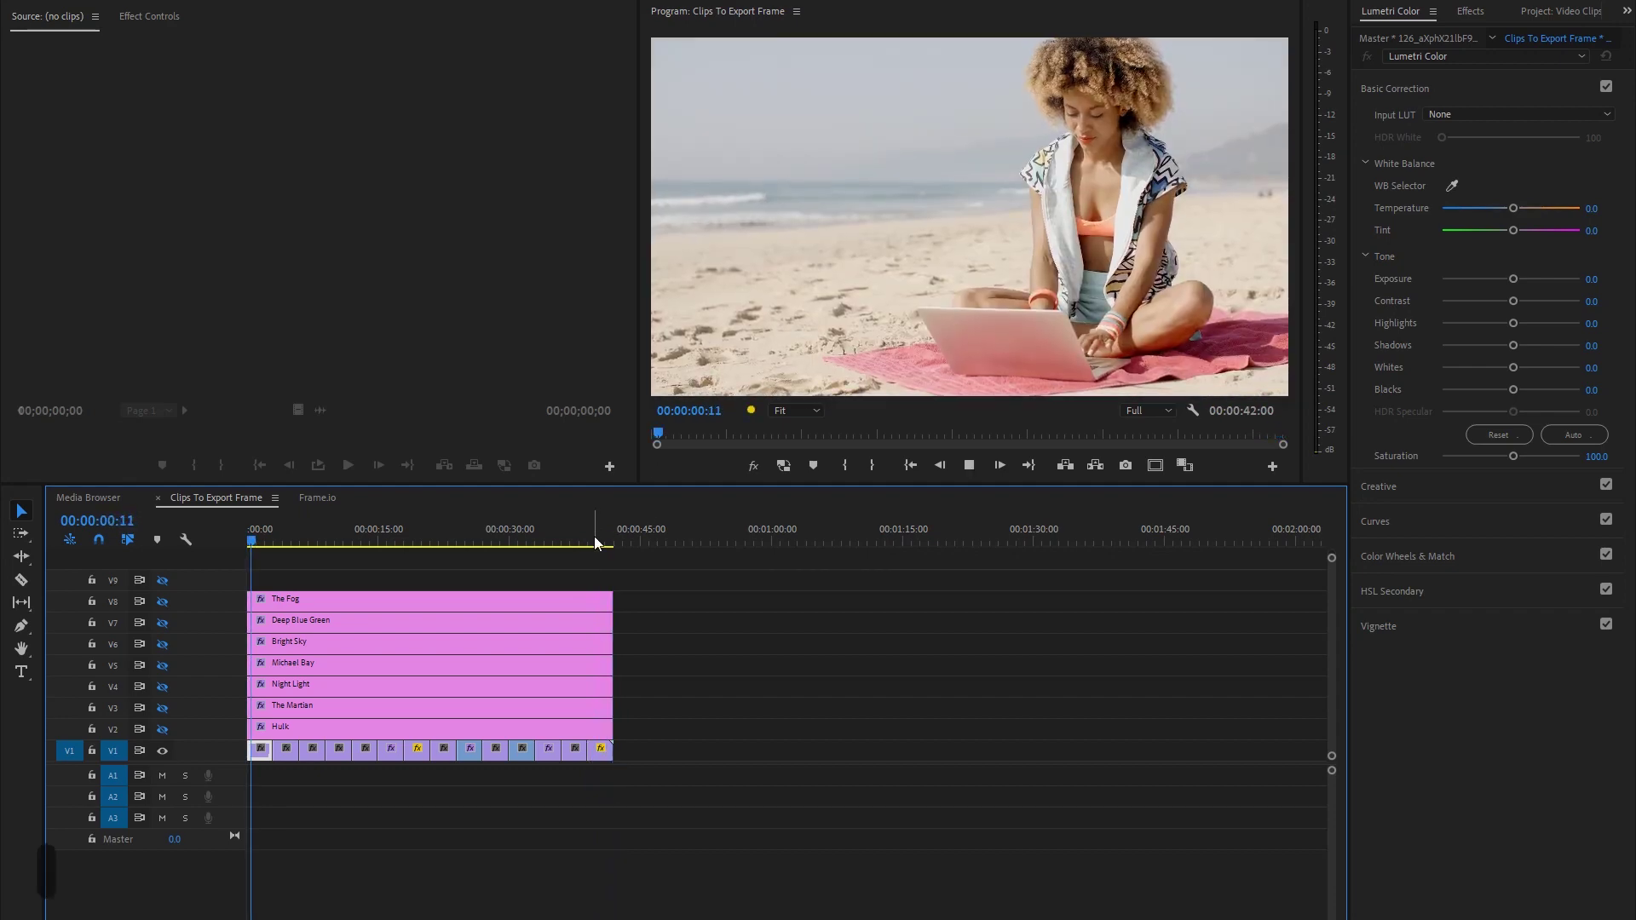
key("space")
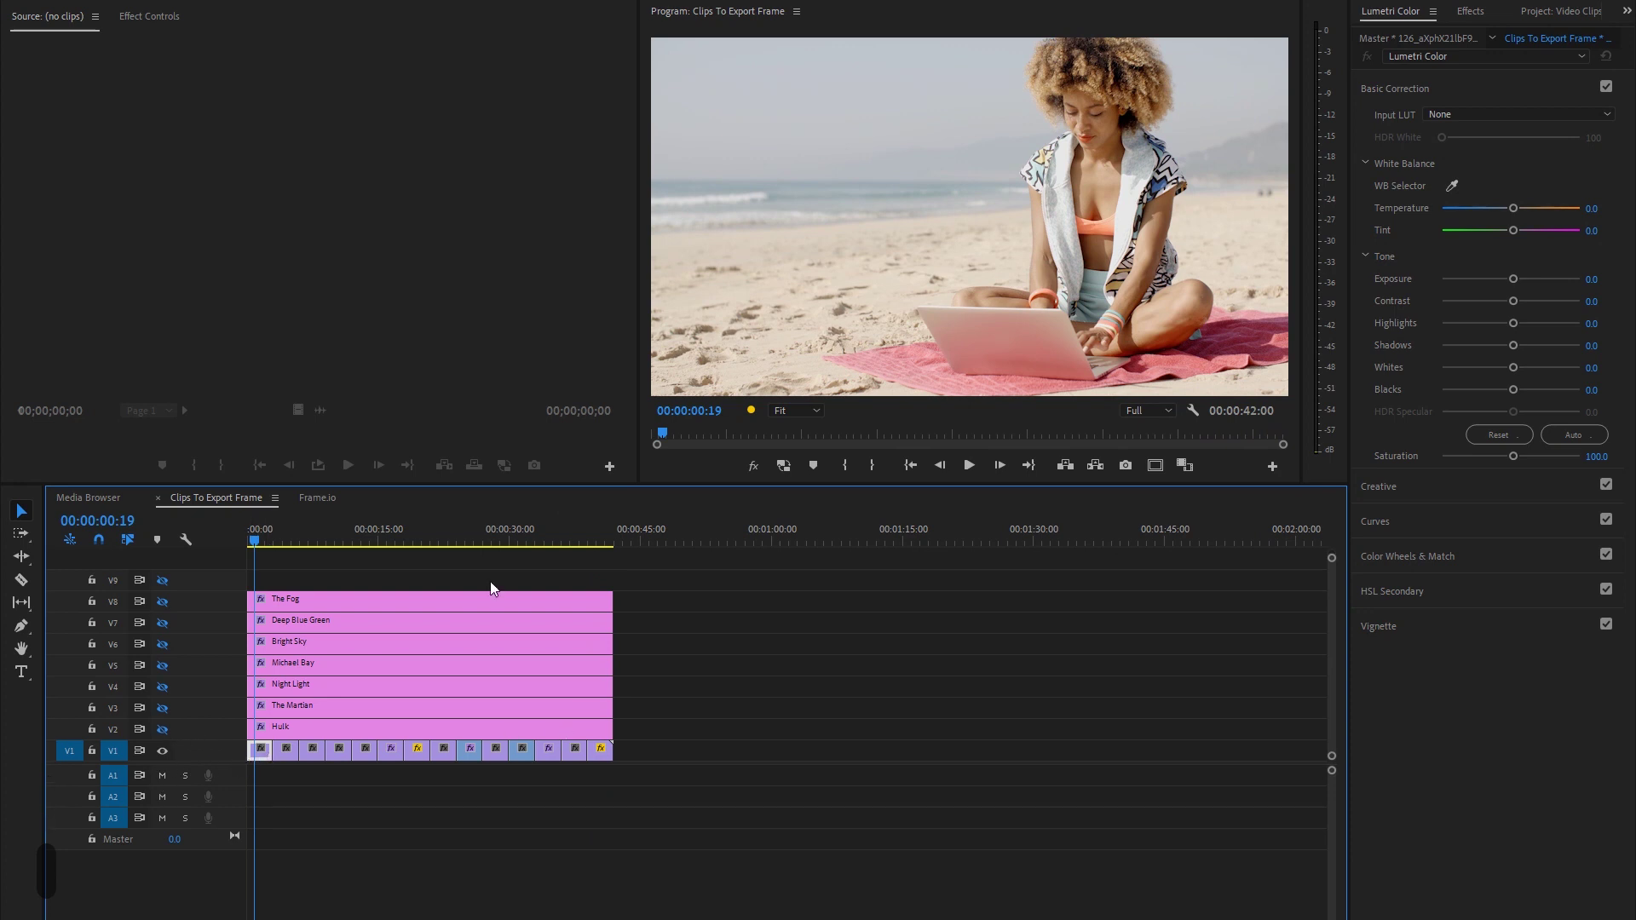
Step: Move the playhead to 00:00:44:09 and create a 1920 × 1080 adjustment layer at 24.00 fps with square pixels
left_click_drag(498, 539, 638, 545)
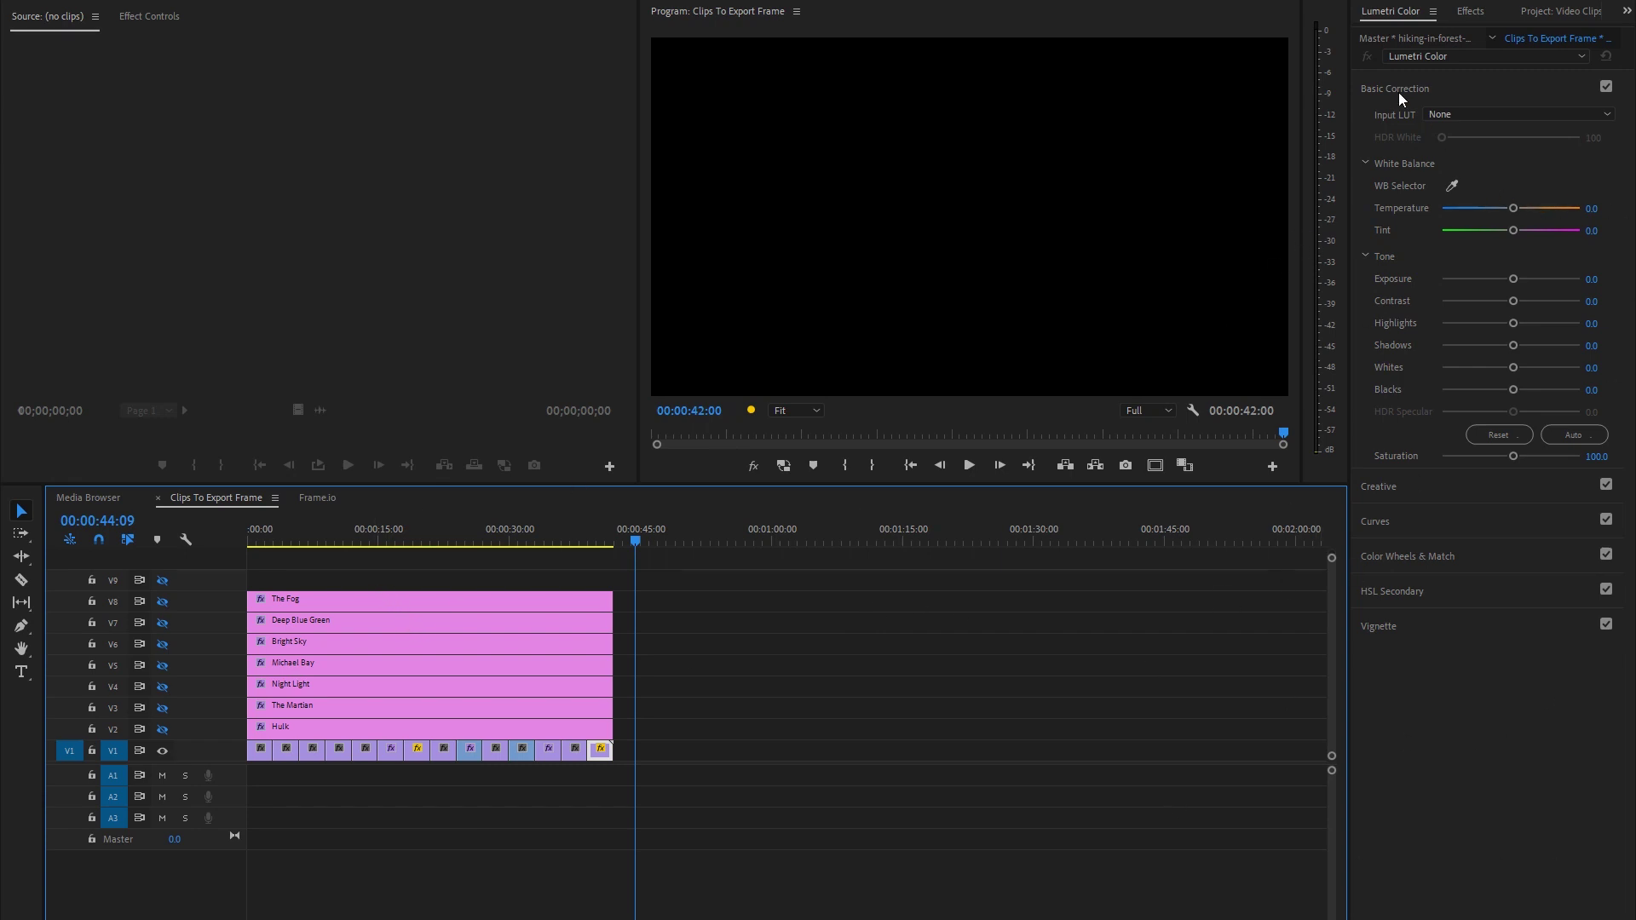
left_click(1561, 10)
right_click(1442, 569)
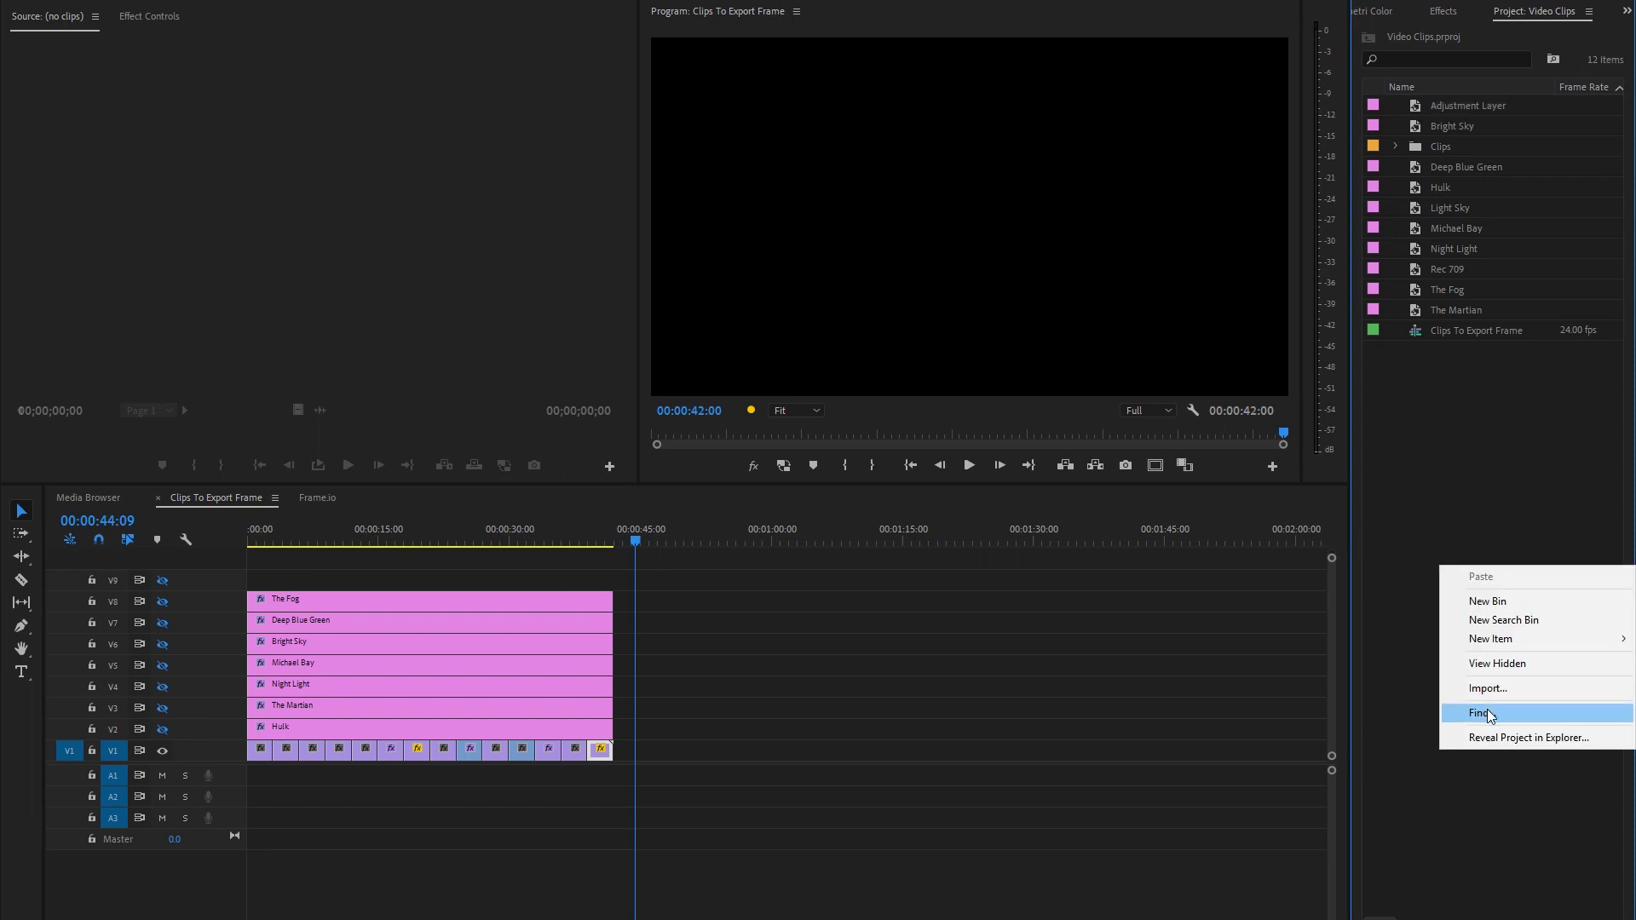
mouse_move(1506, 640)
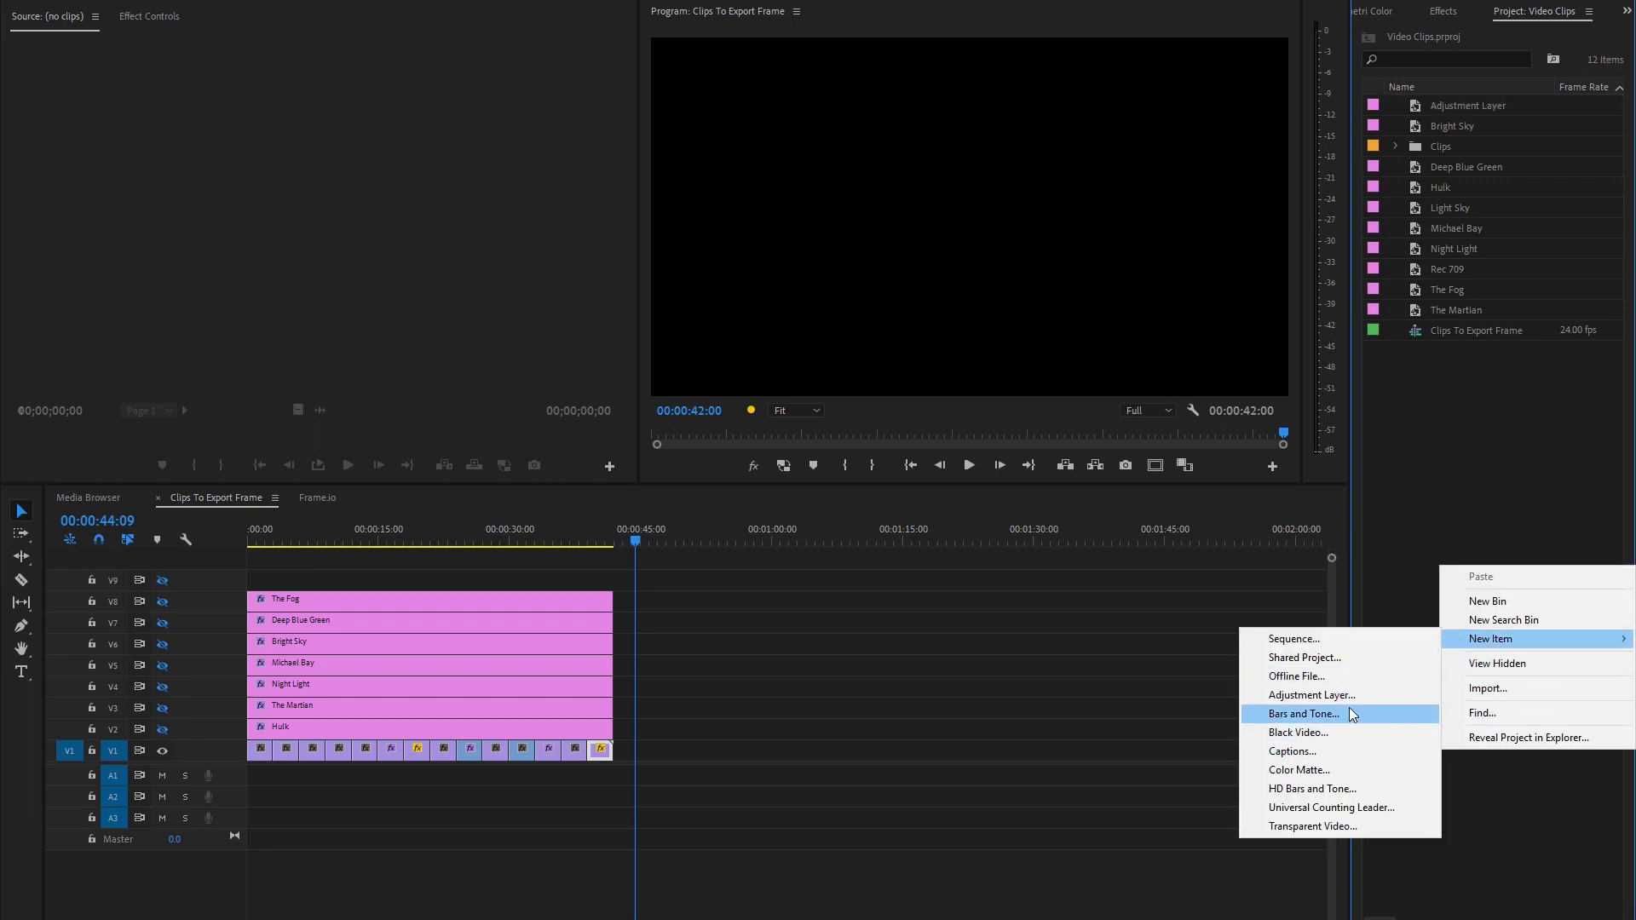
left_click(1329, 694)
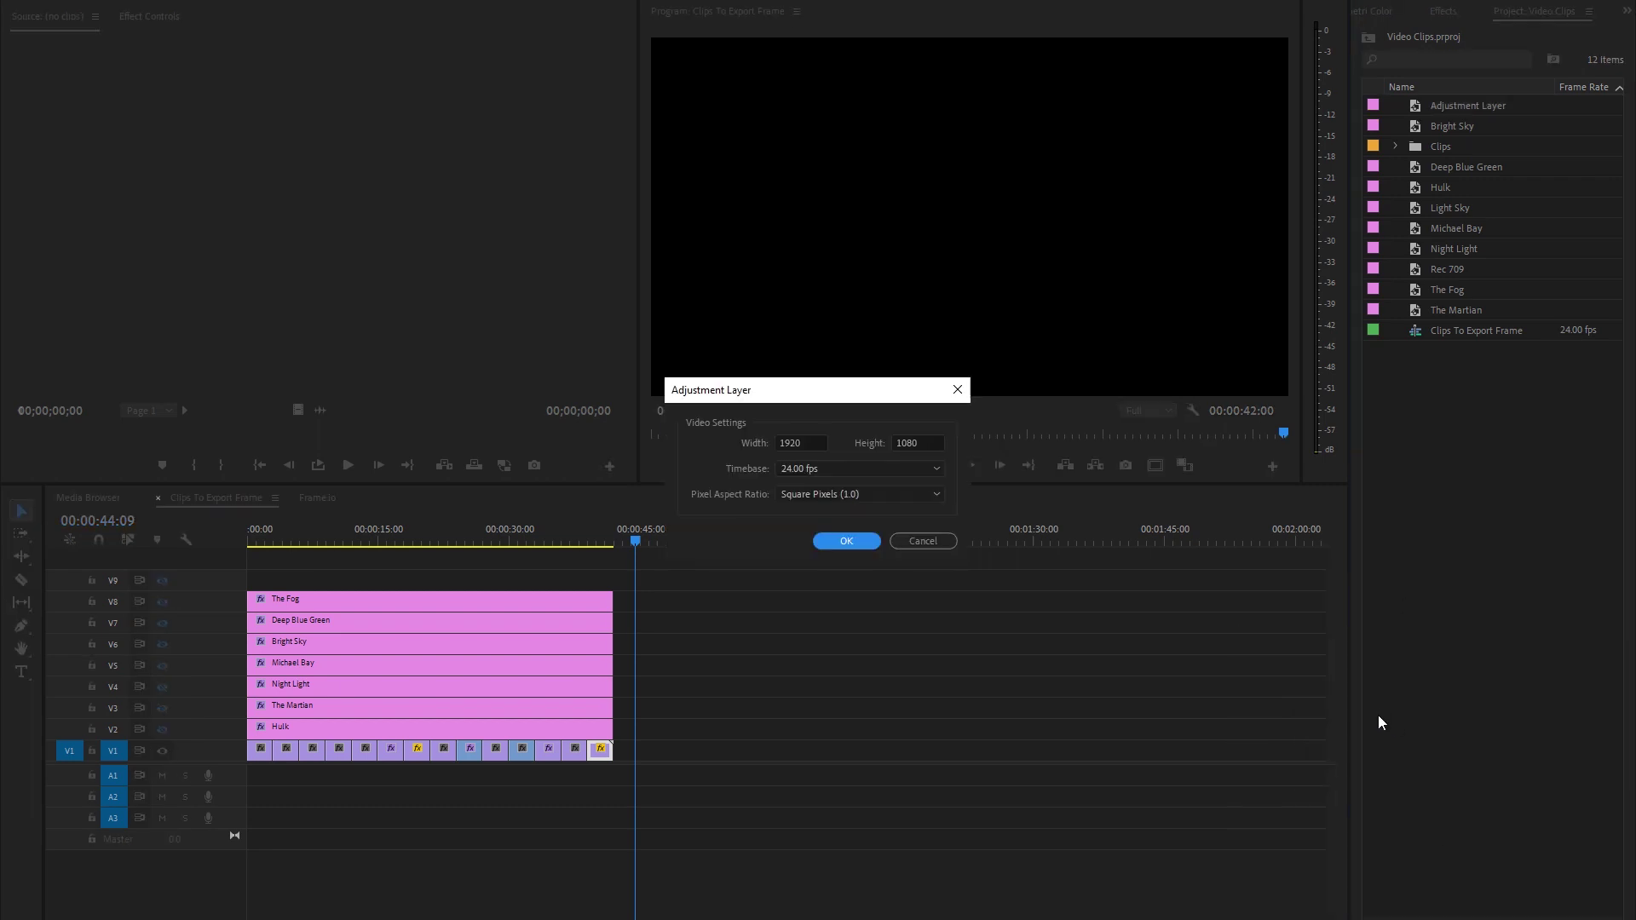
left_click(846, 541)
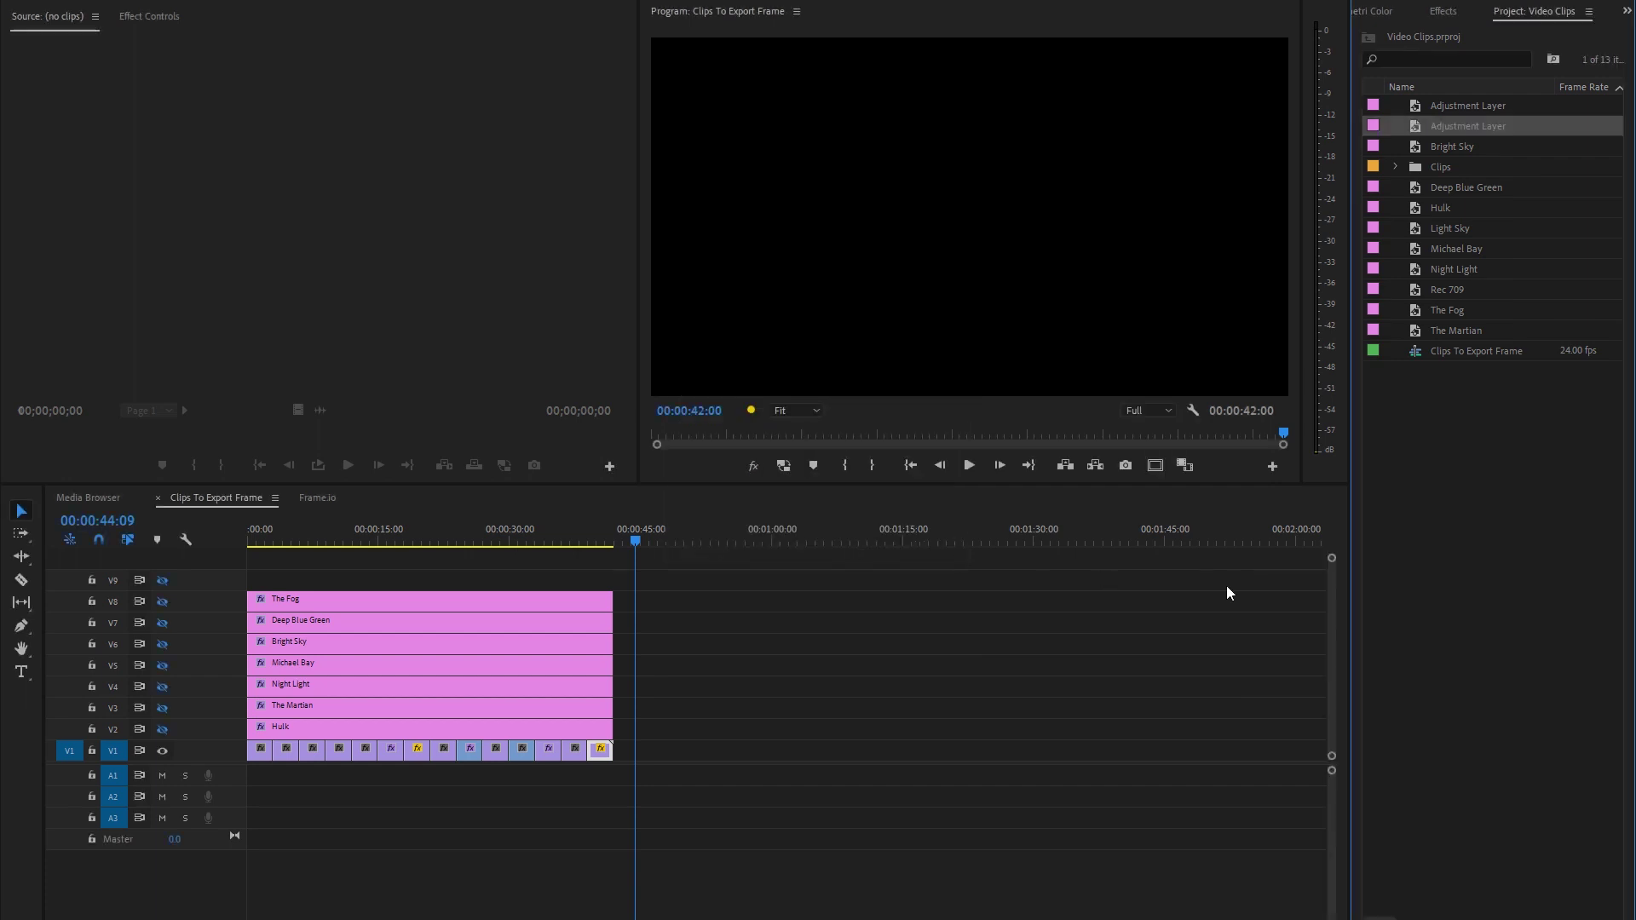
Step: Delete the newly created adjustment layer from the project, and open the remaining one in the Source monitor
key("Delete")
double_click(1455, 104)
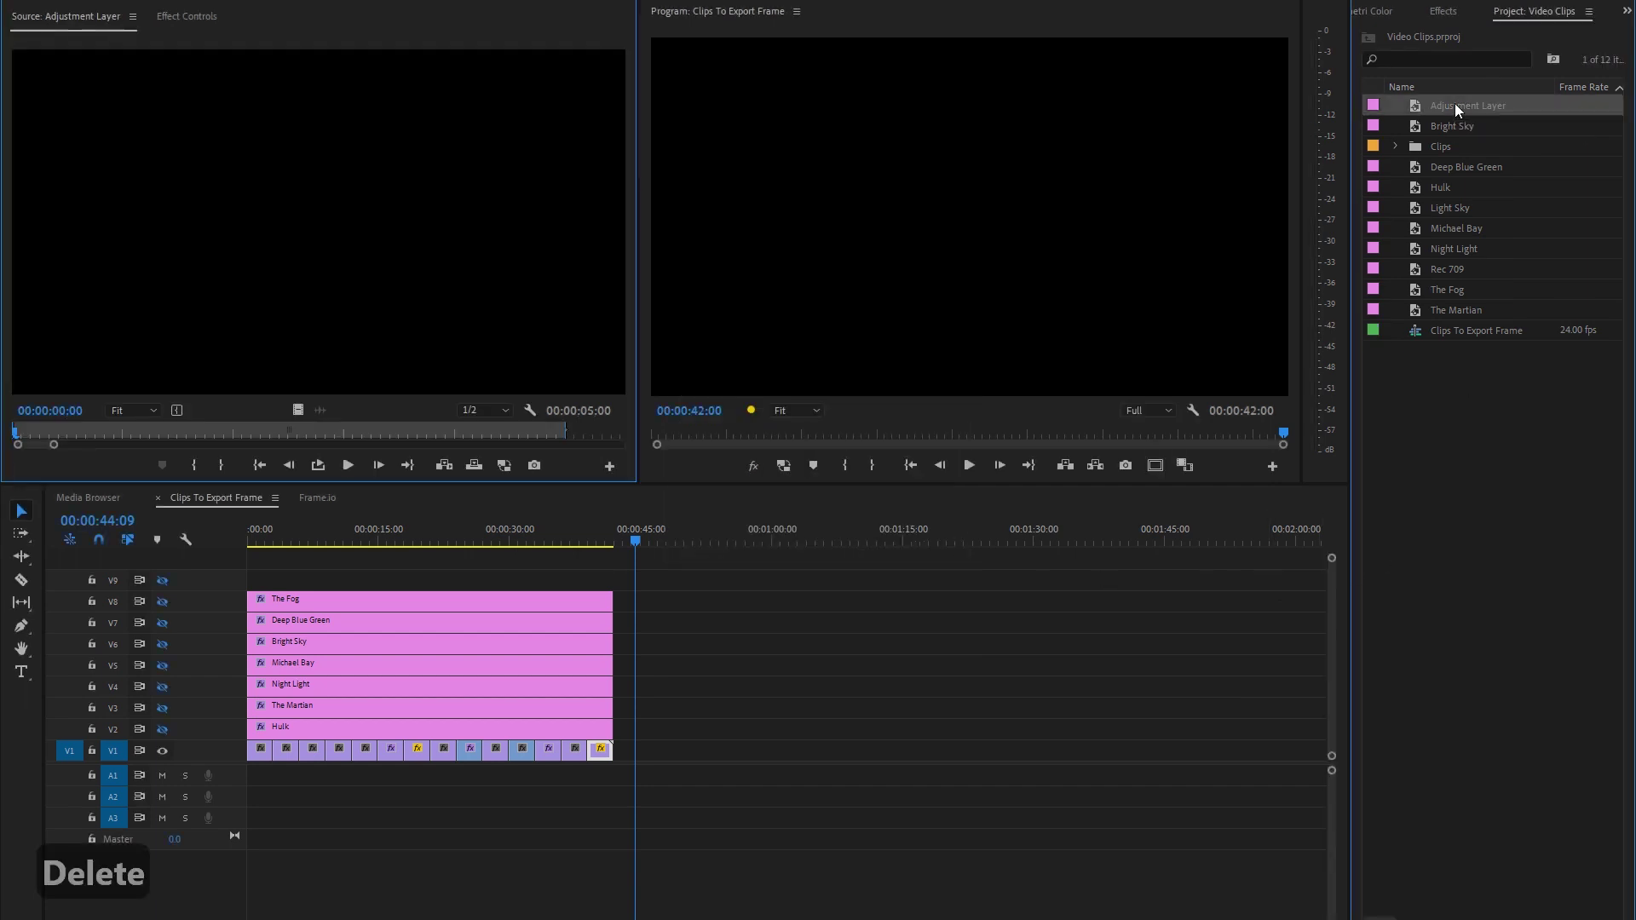
Step: Rename the adjustment layer as Light Sky and place it on track V9 spanning the full length of the clips
left_click(1454, 104)
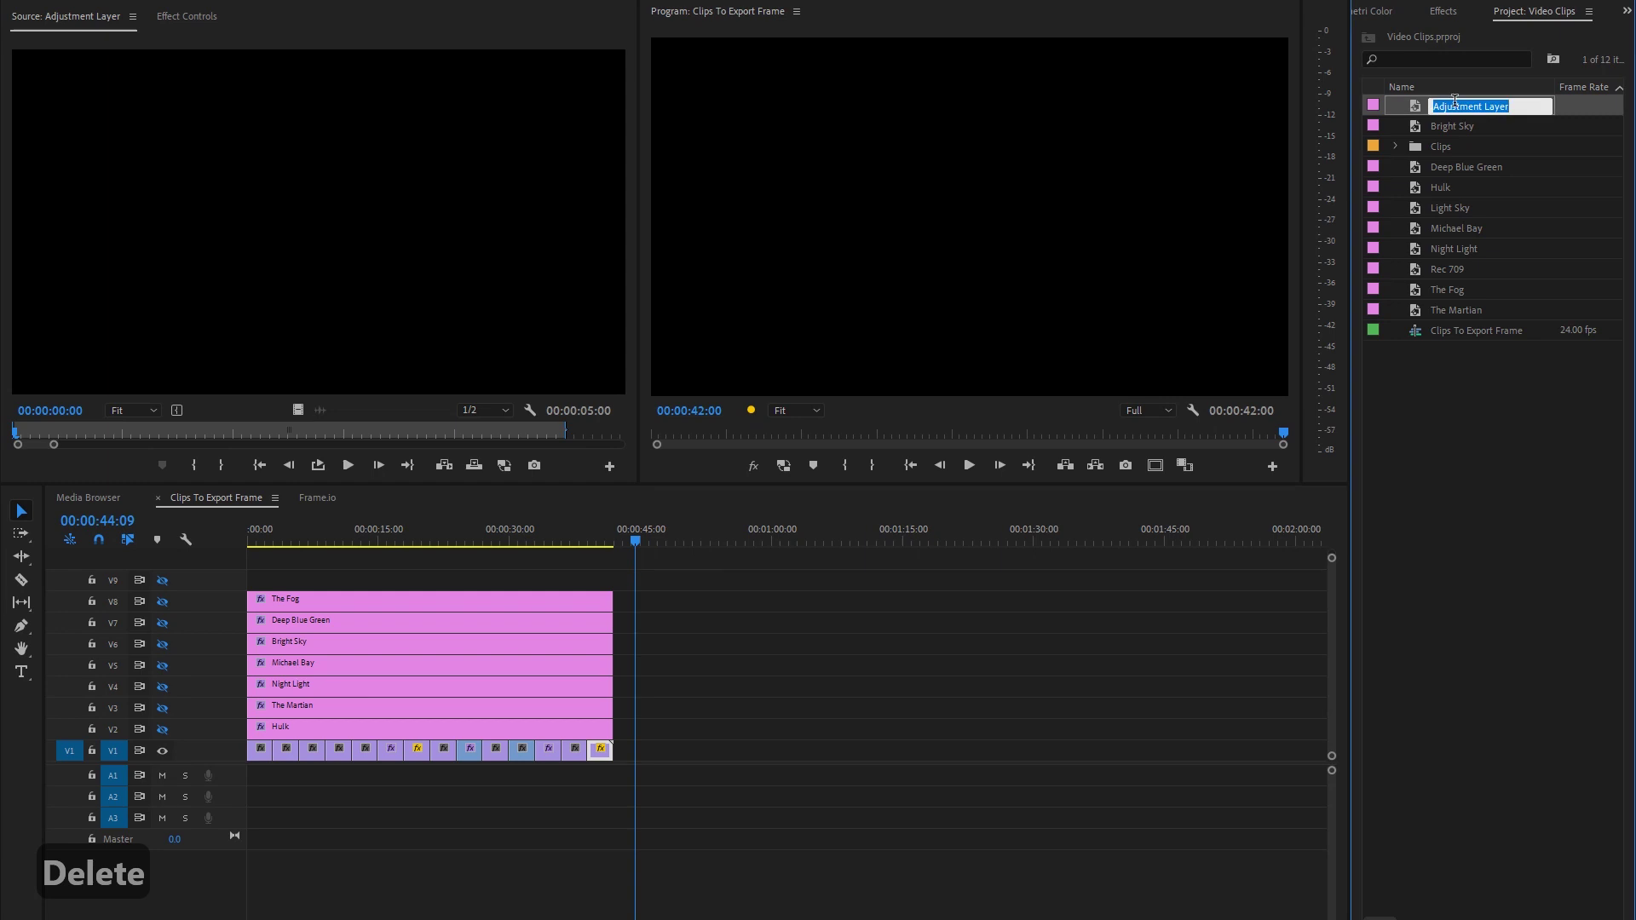
type("Light Sky")
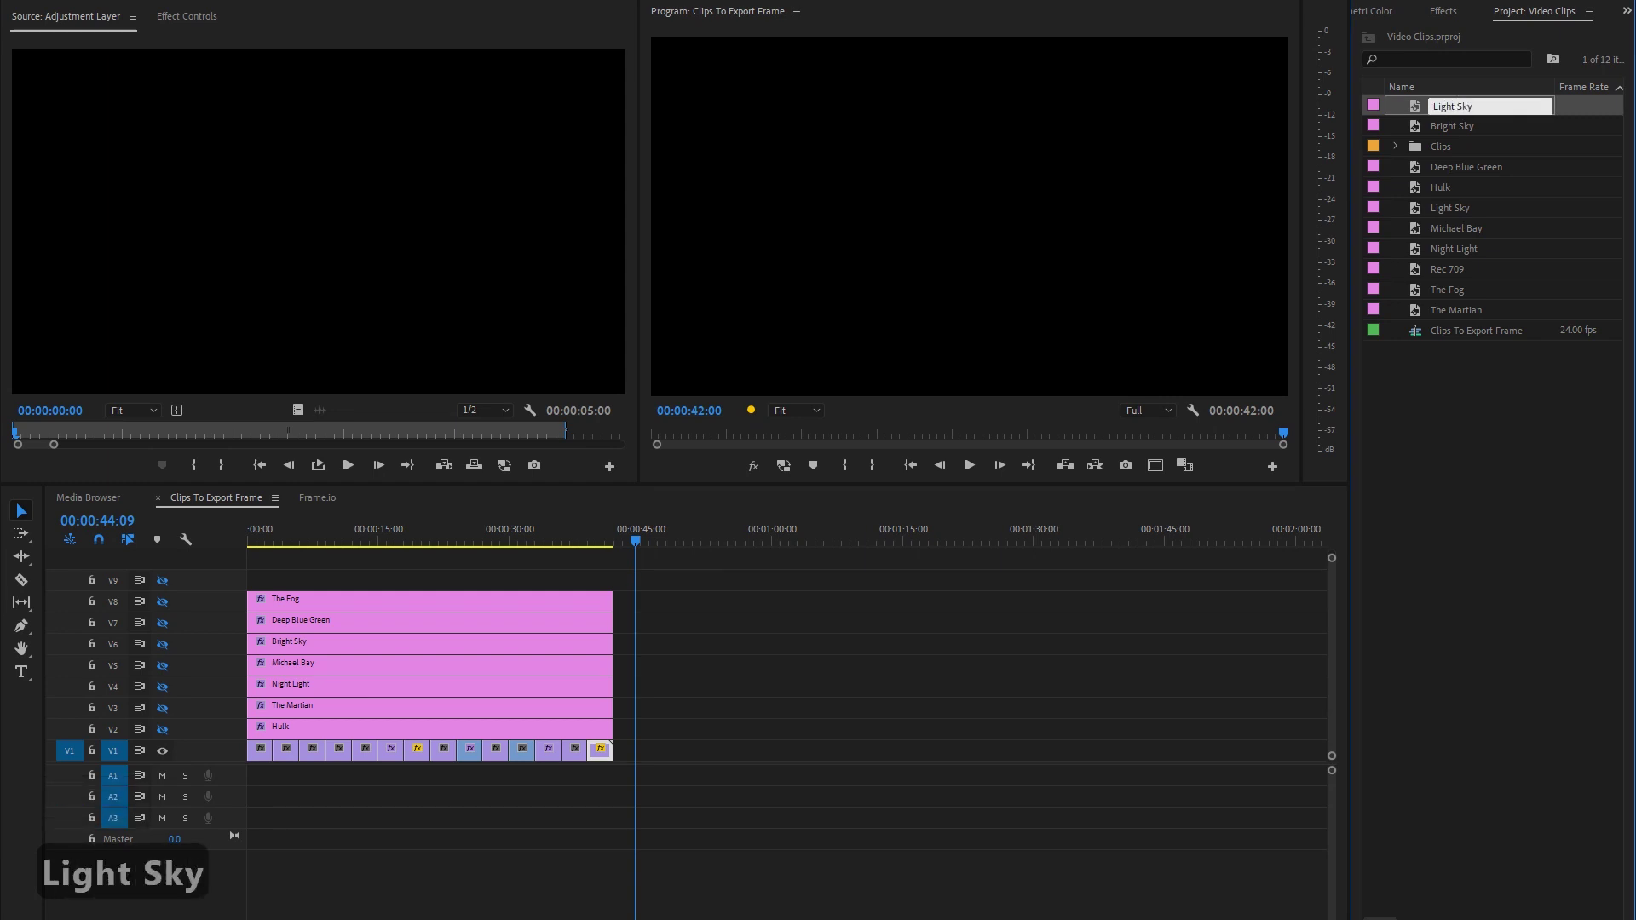
key("Return")
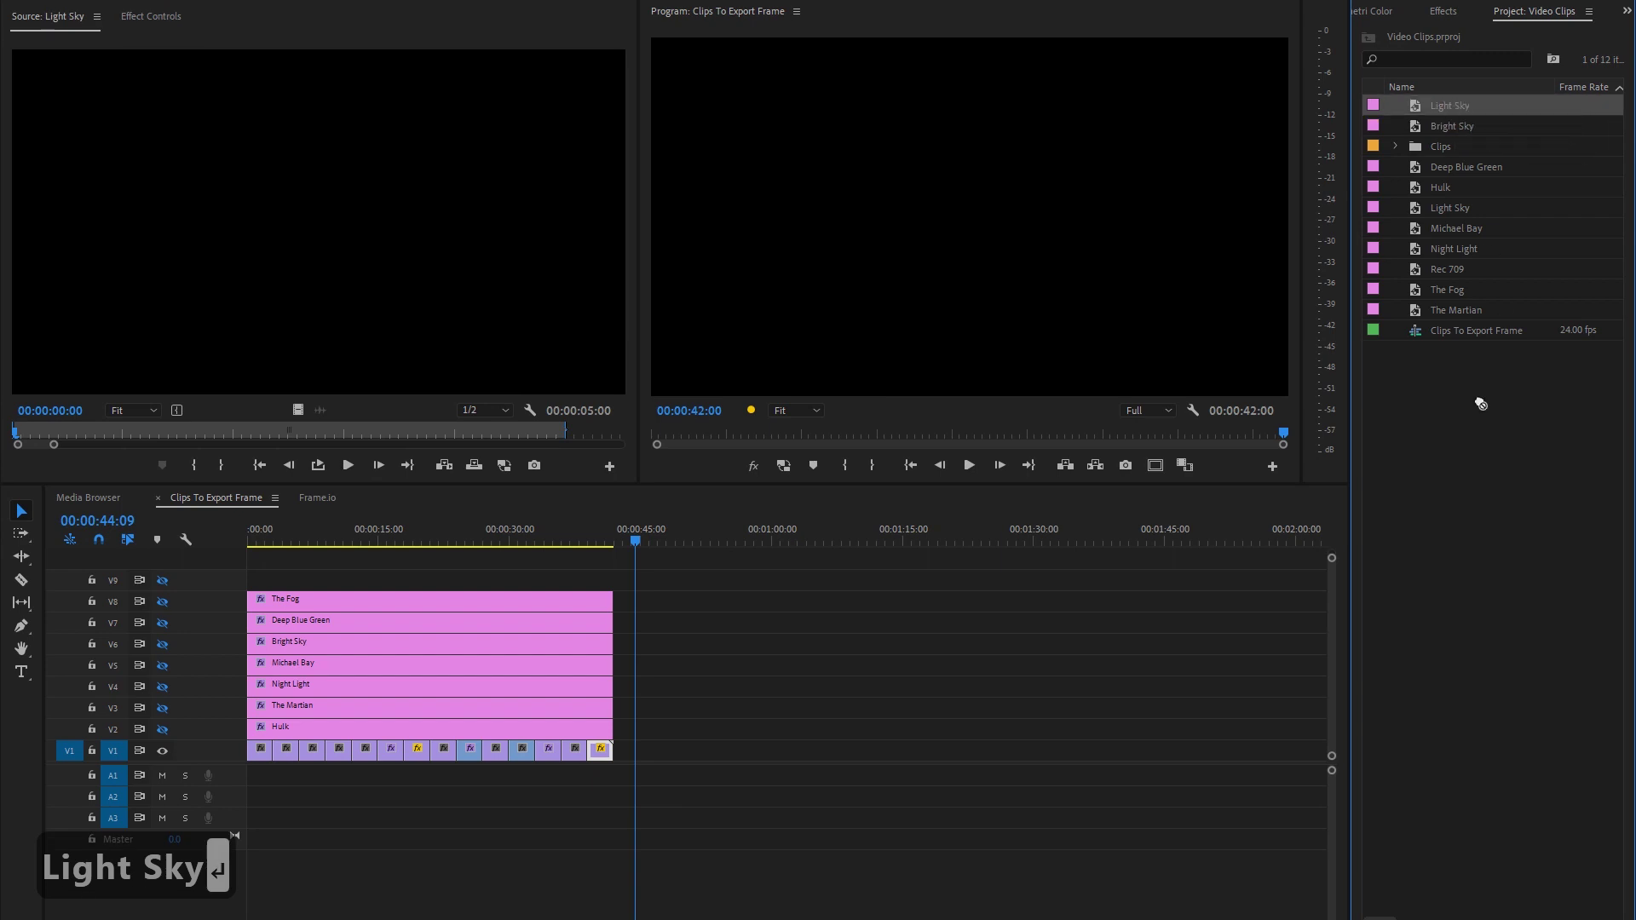
left_click_drag(1480, 404, 613, 583)
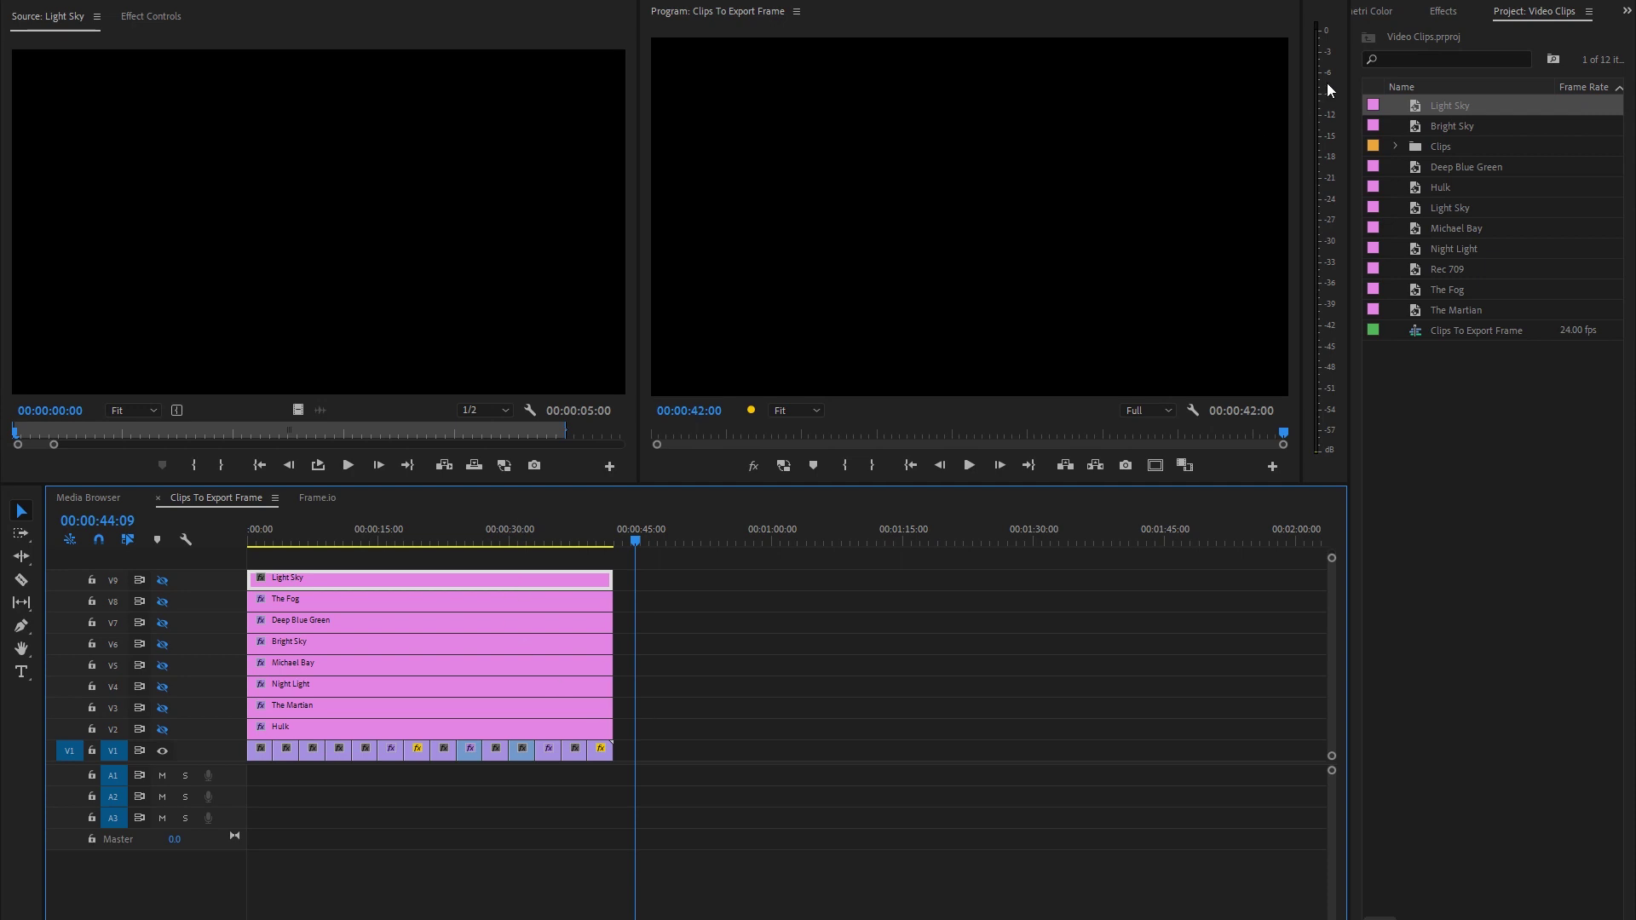
Step: Load Light Sky.cube from the Desktop LUT pack's Cube folder as the Light Sky layer's Creative look
left_click(1382, 12)
left_click(1440, 484)
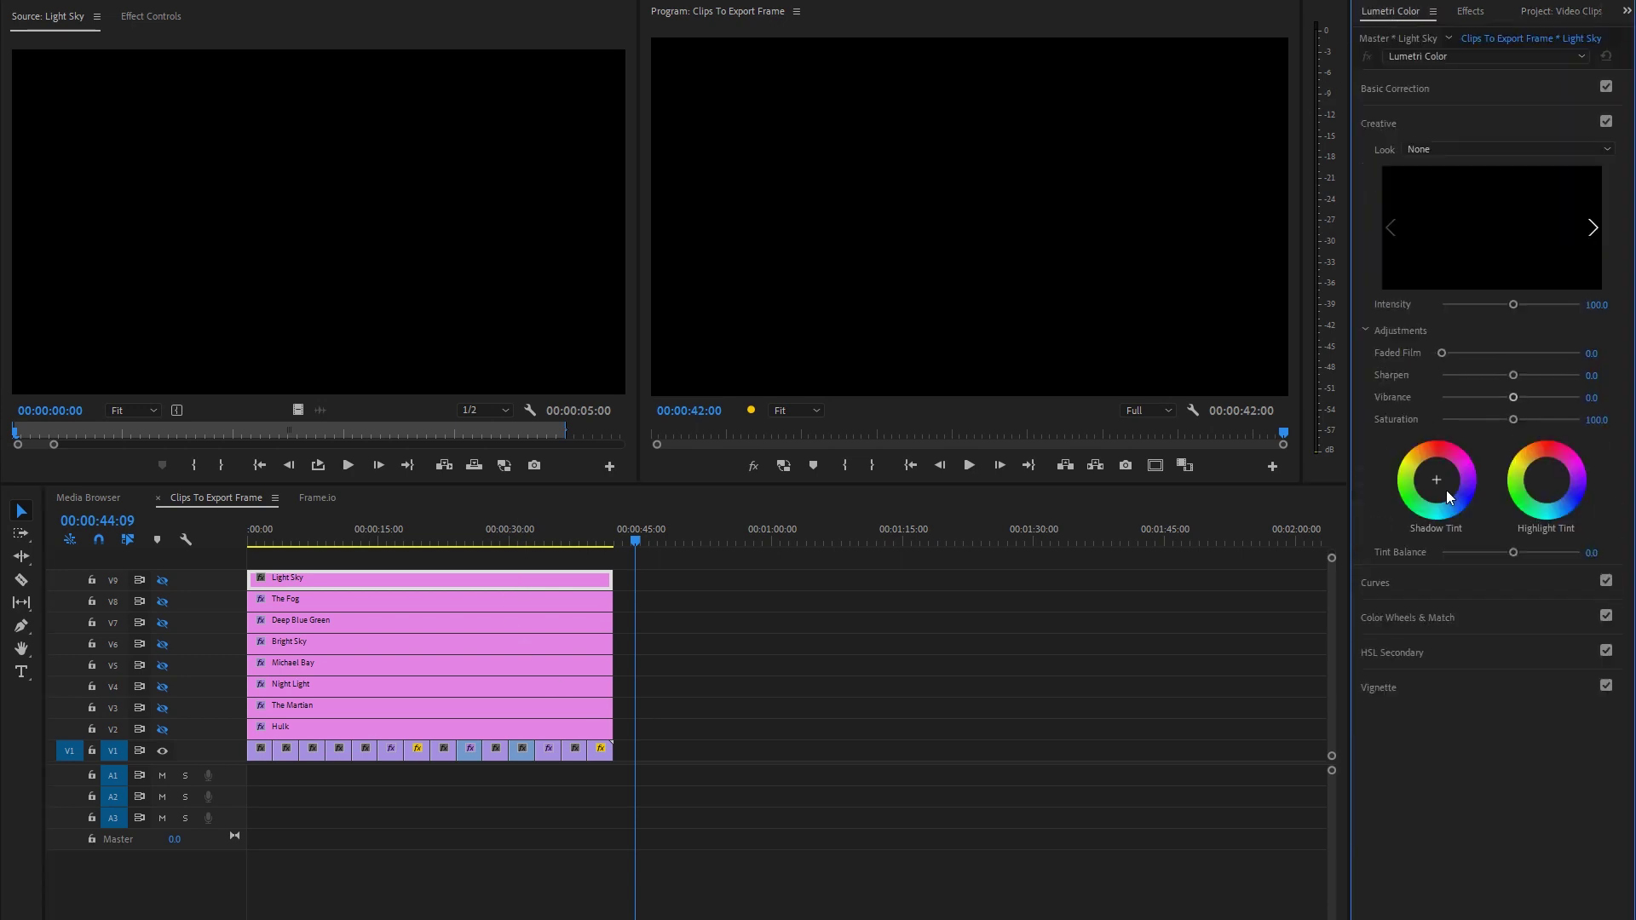
left_click(1465, 149)
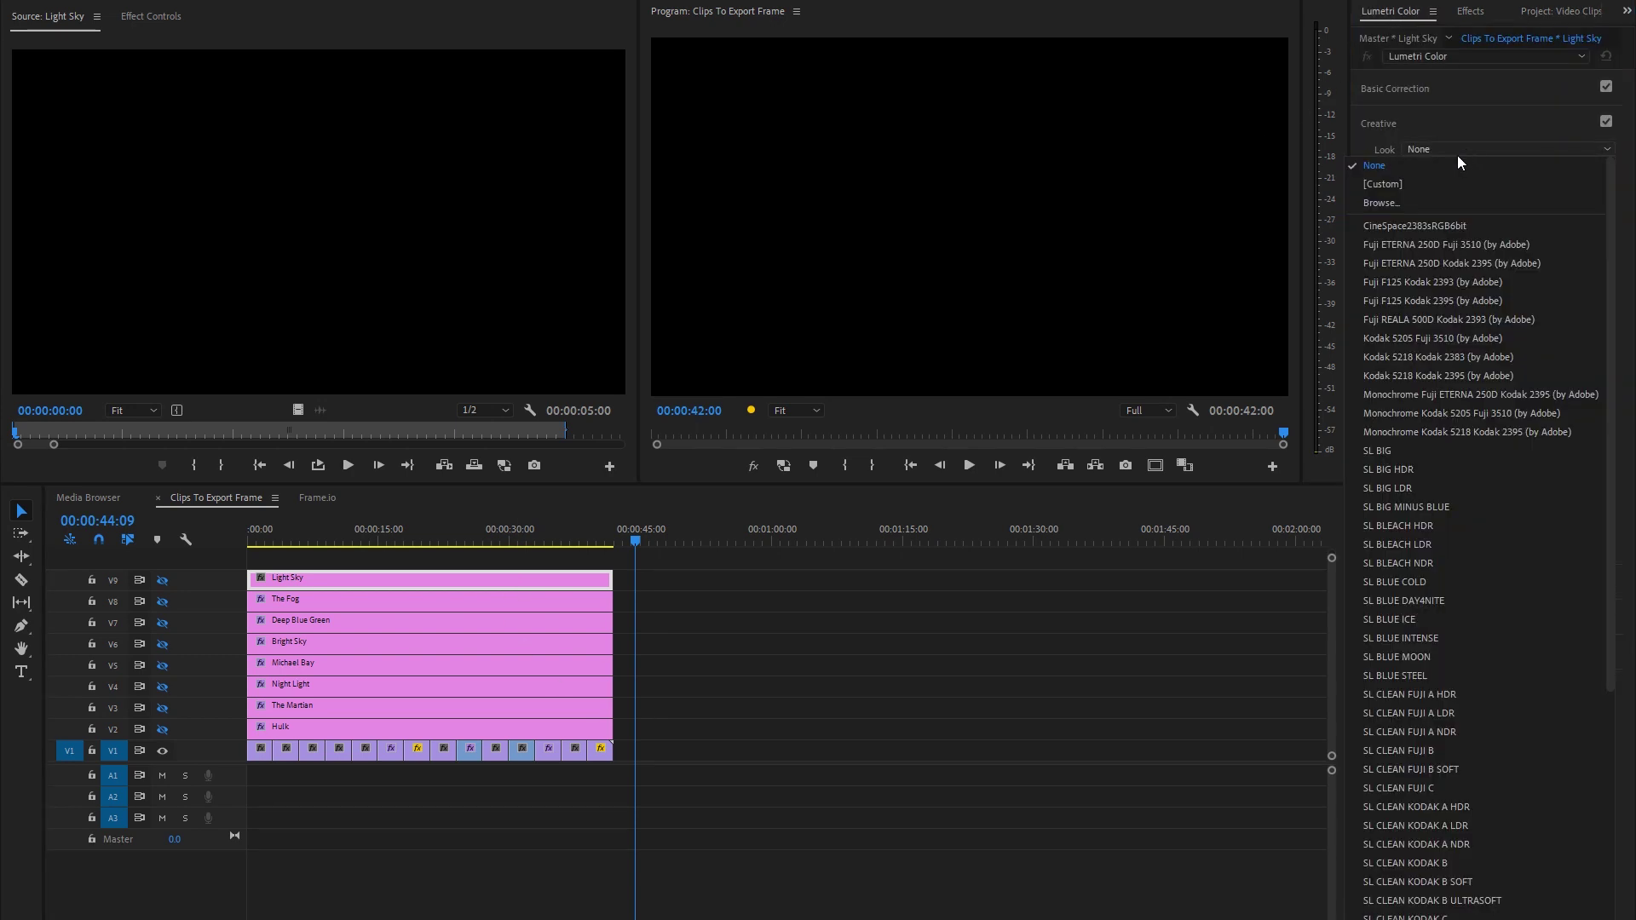
left_click(1420, 201)
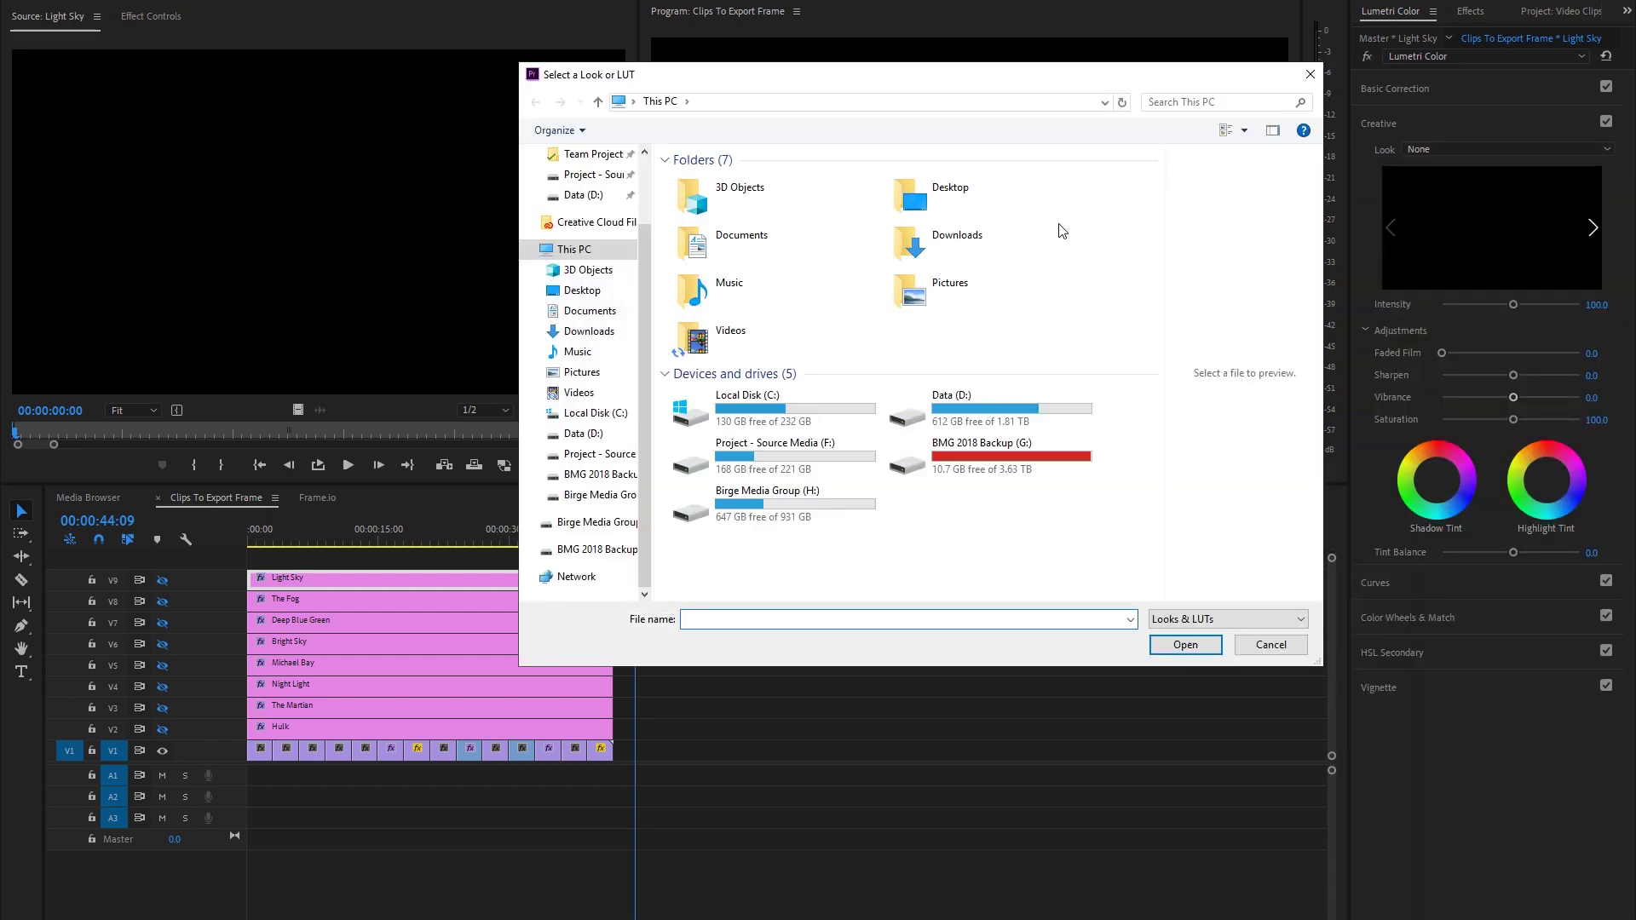
left_click_drag(642, 283, 628, 181)
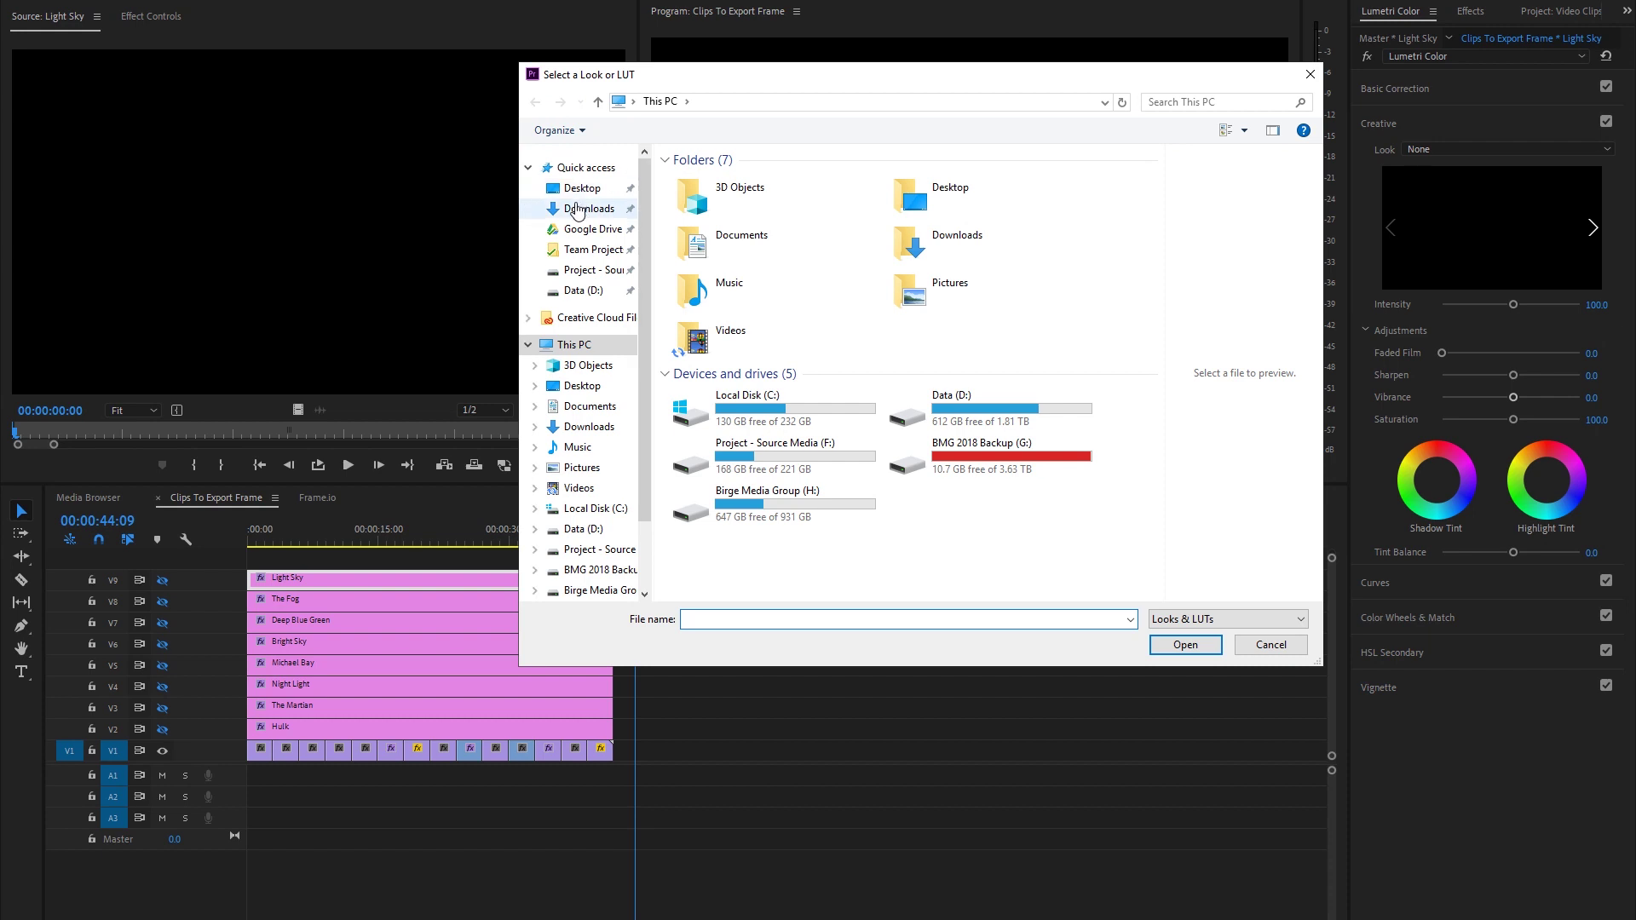
left_click(588, 209)
left_click(579, 192)
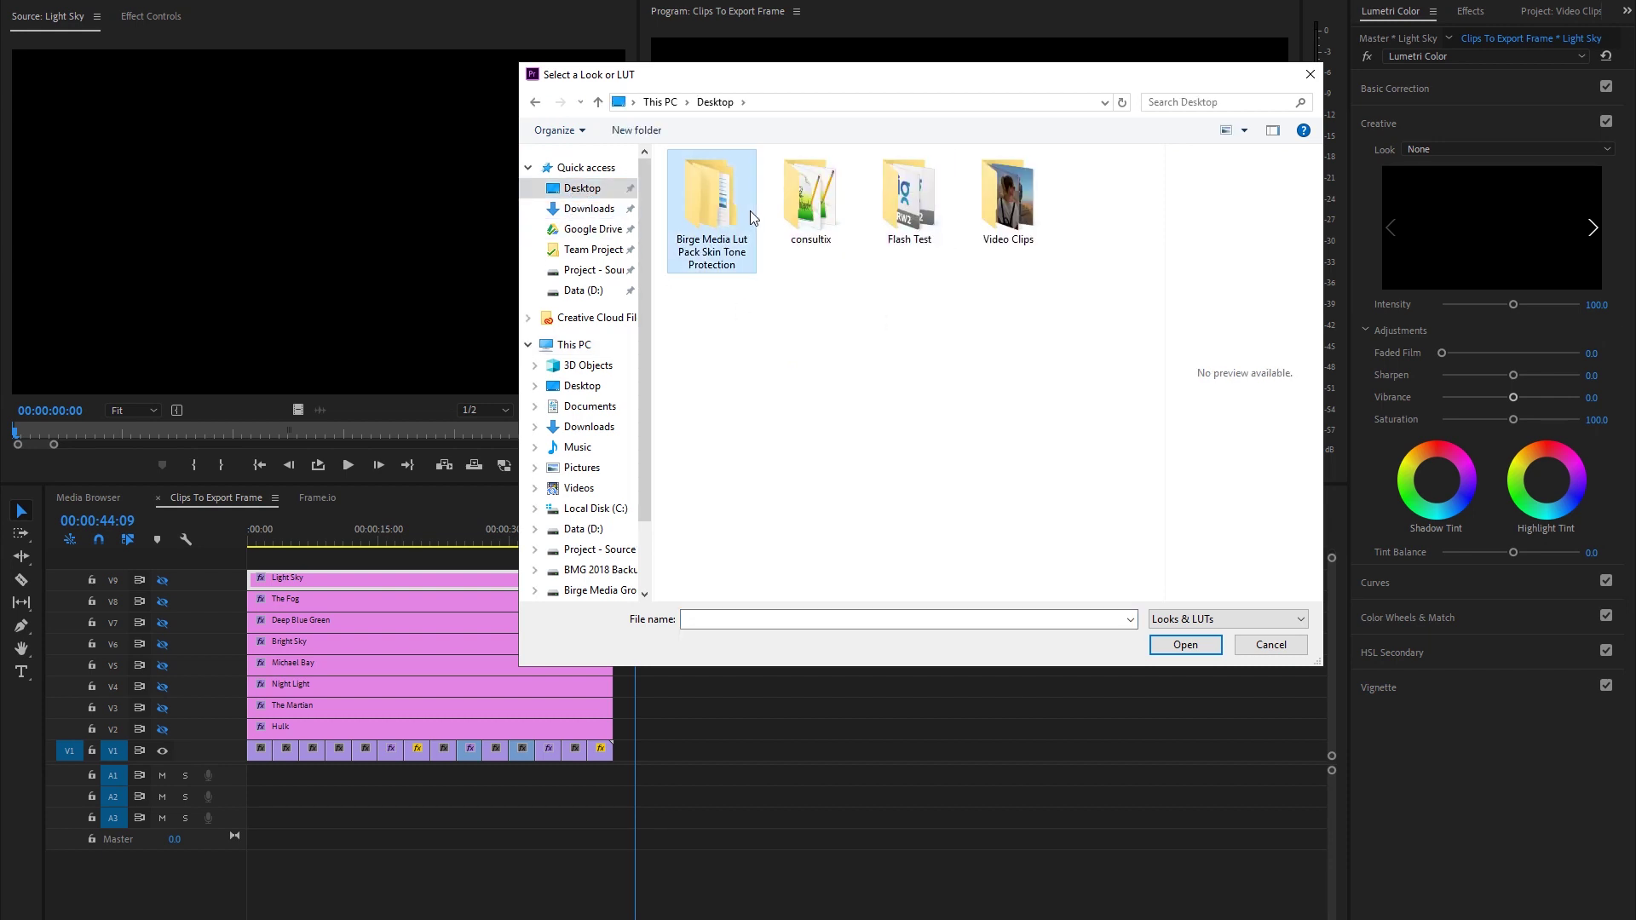
double_click(725, 205)
double_click(794, 207)
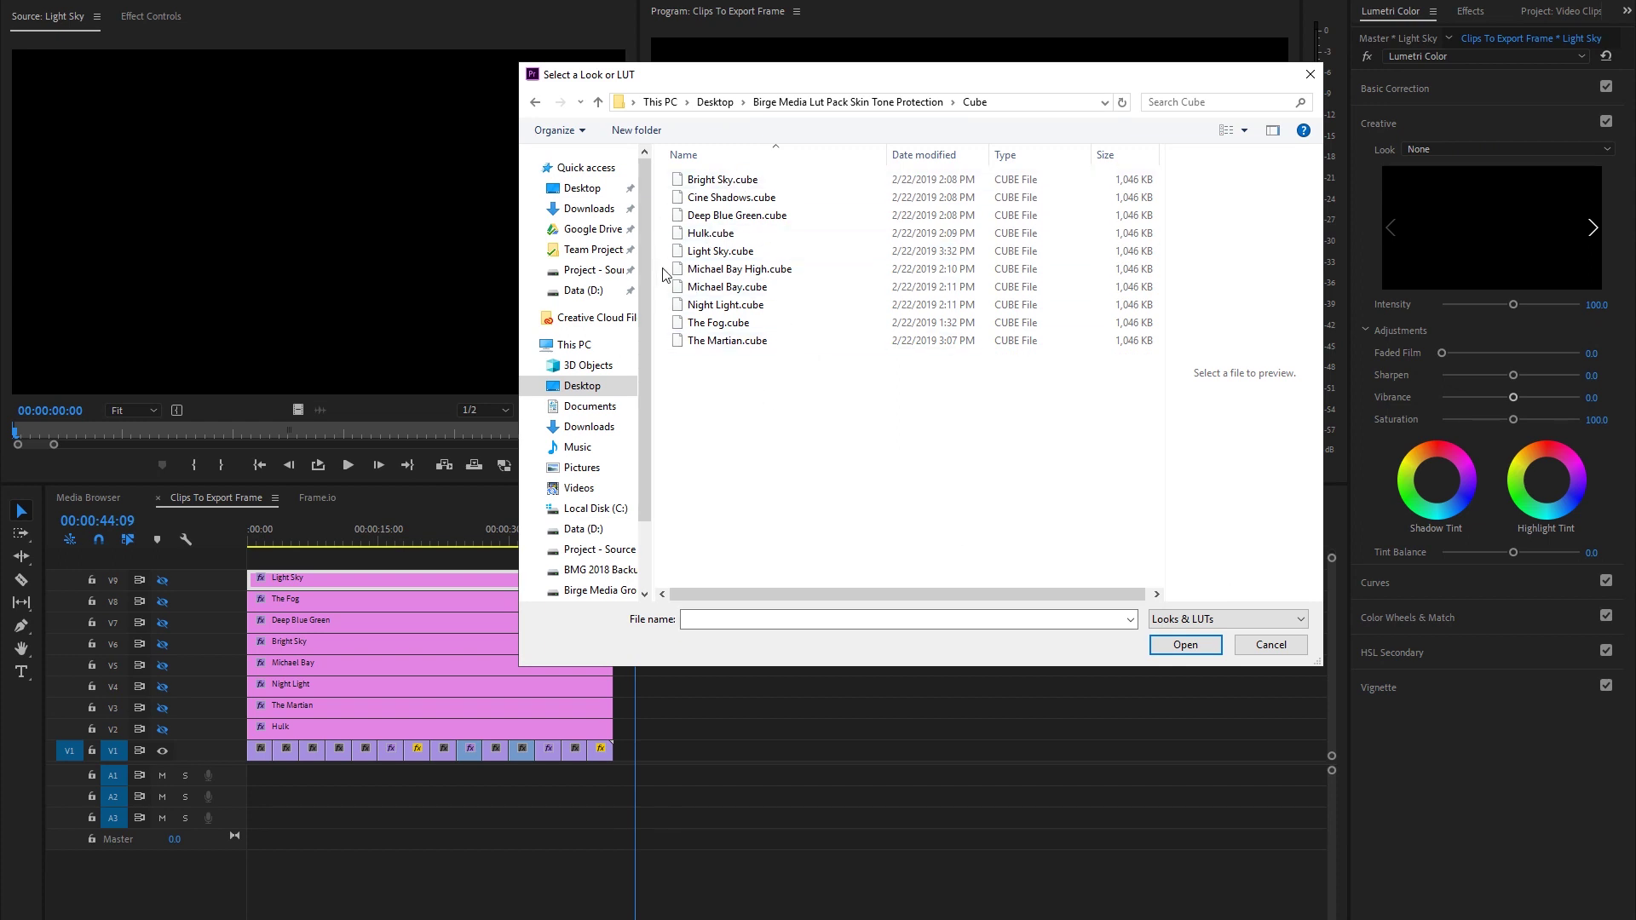
left_click(738, 252)
left_click(1185, 645)
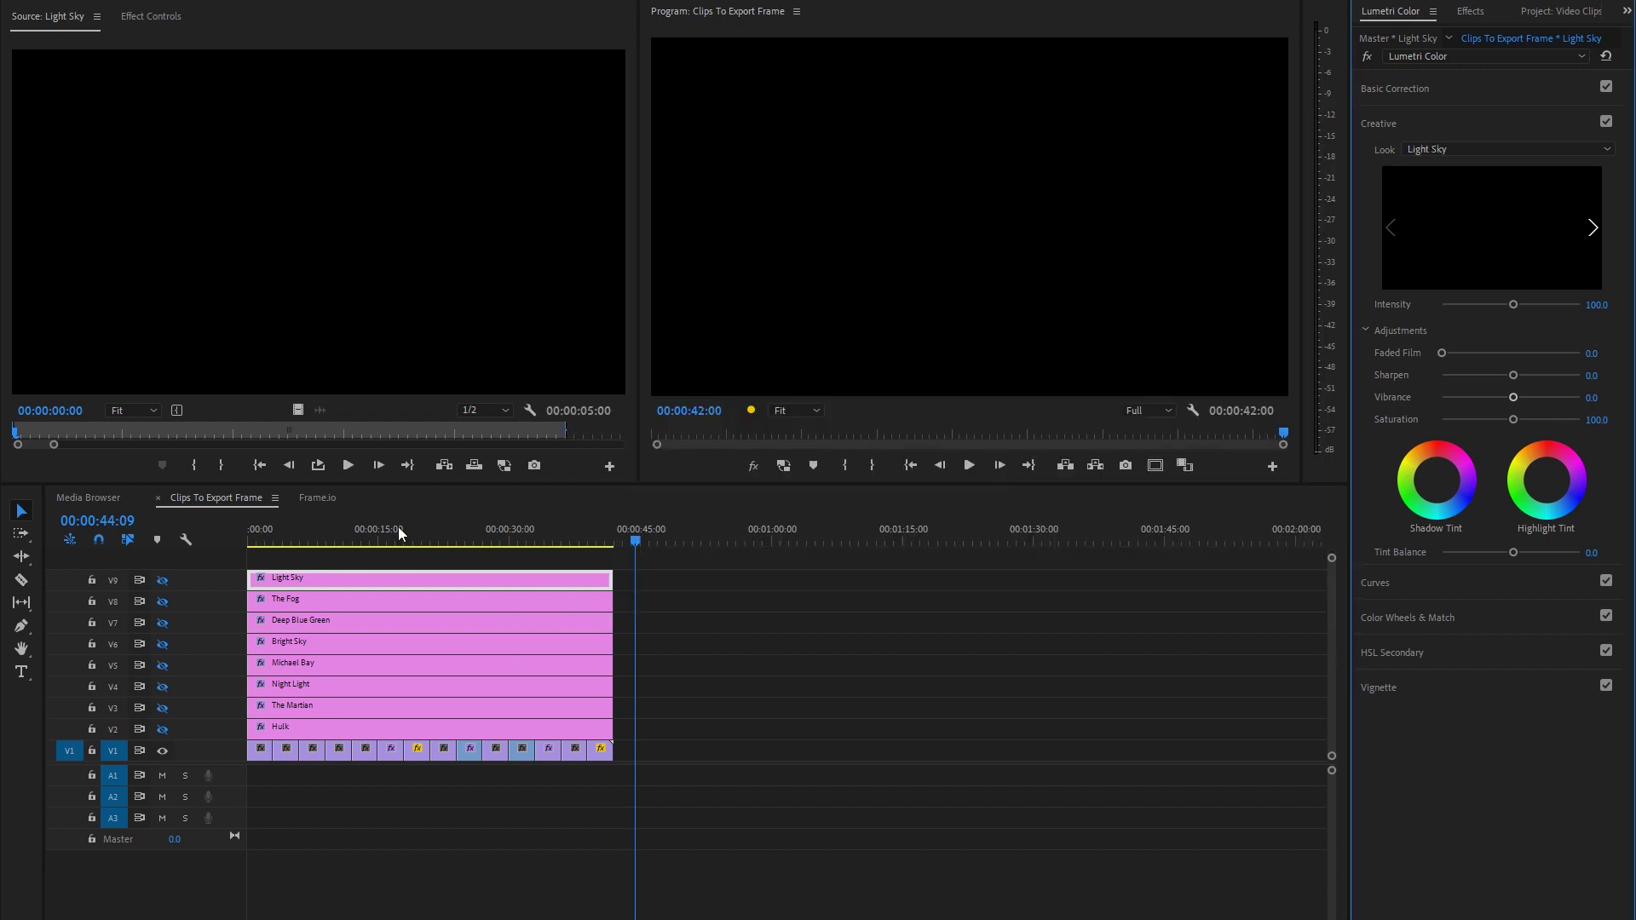
Step: Return the playhead to the sequence start and turn on V2 track output for the Hulk adjustment layer
left_click_drag(398, 532, 310, 534)
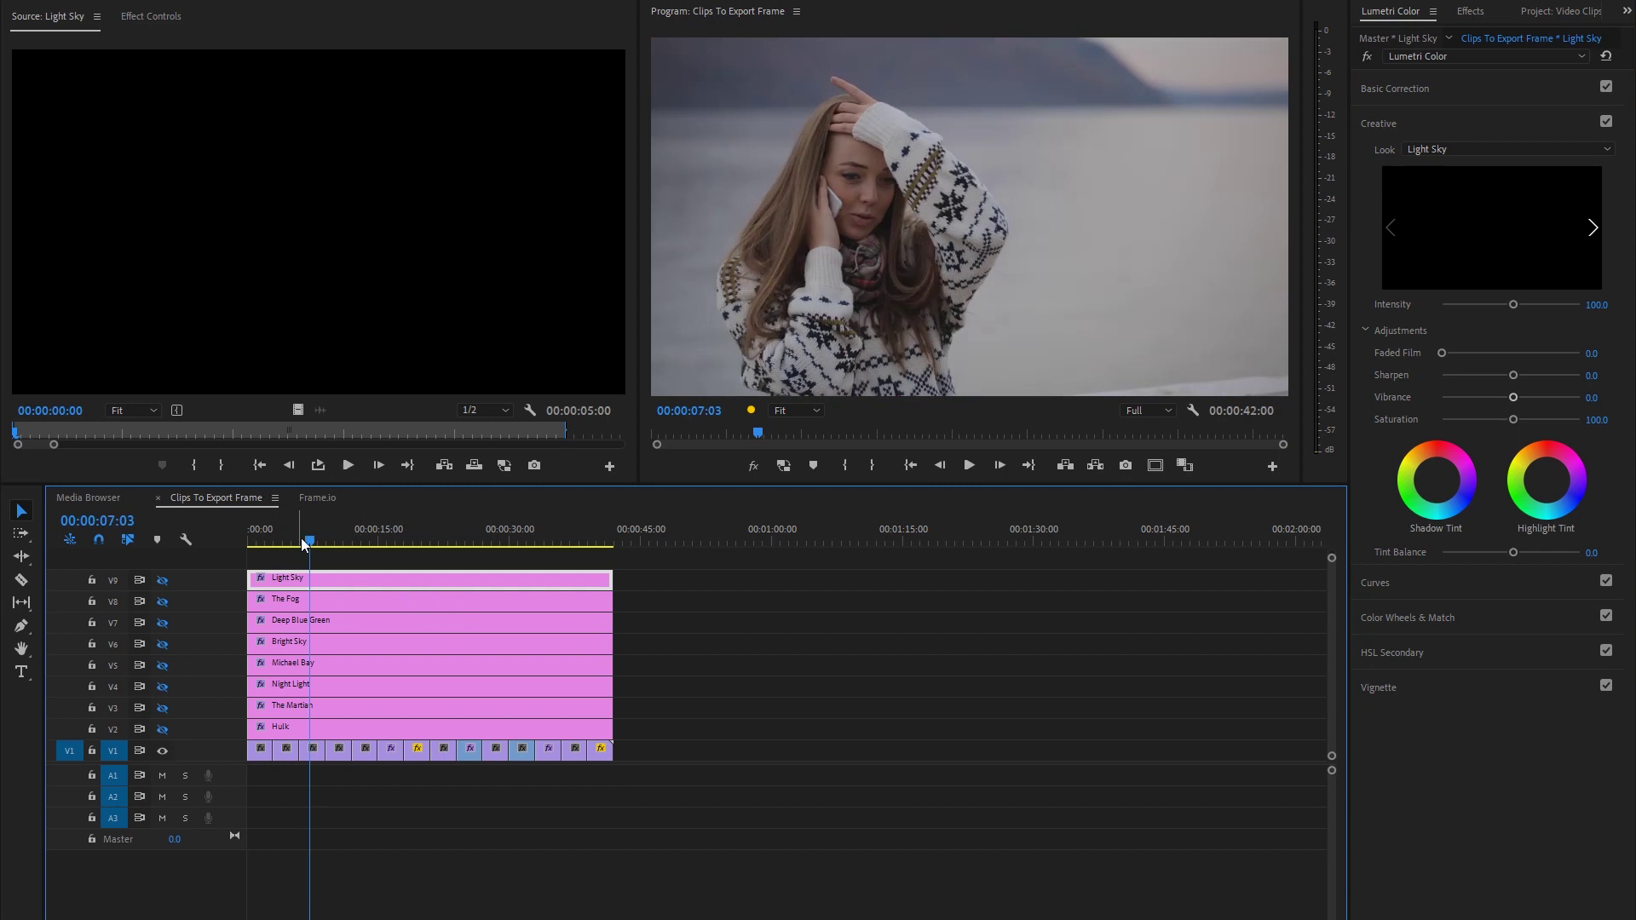
left_click_drag(304, 538, 253, 540)
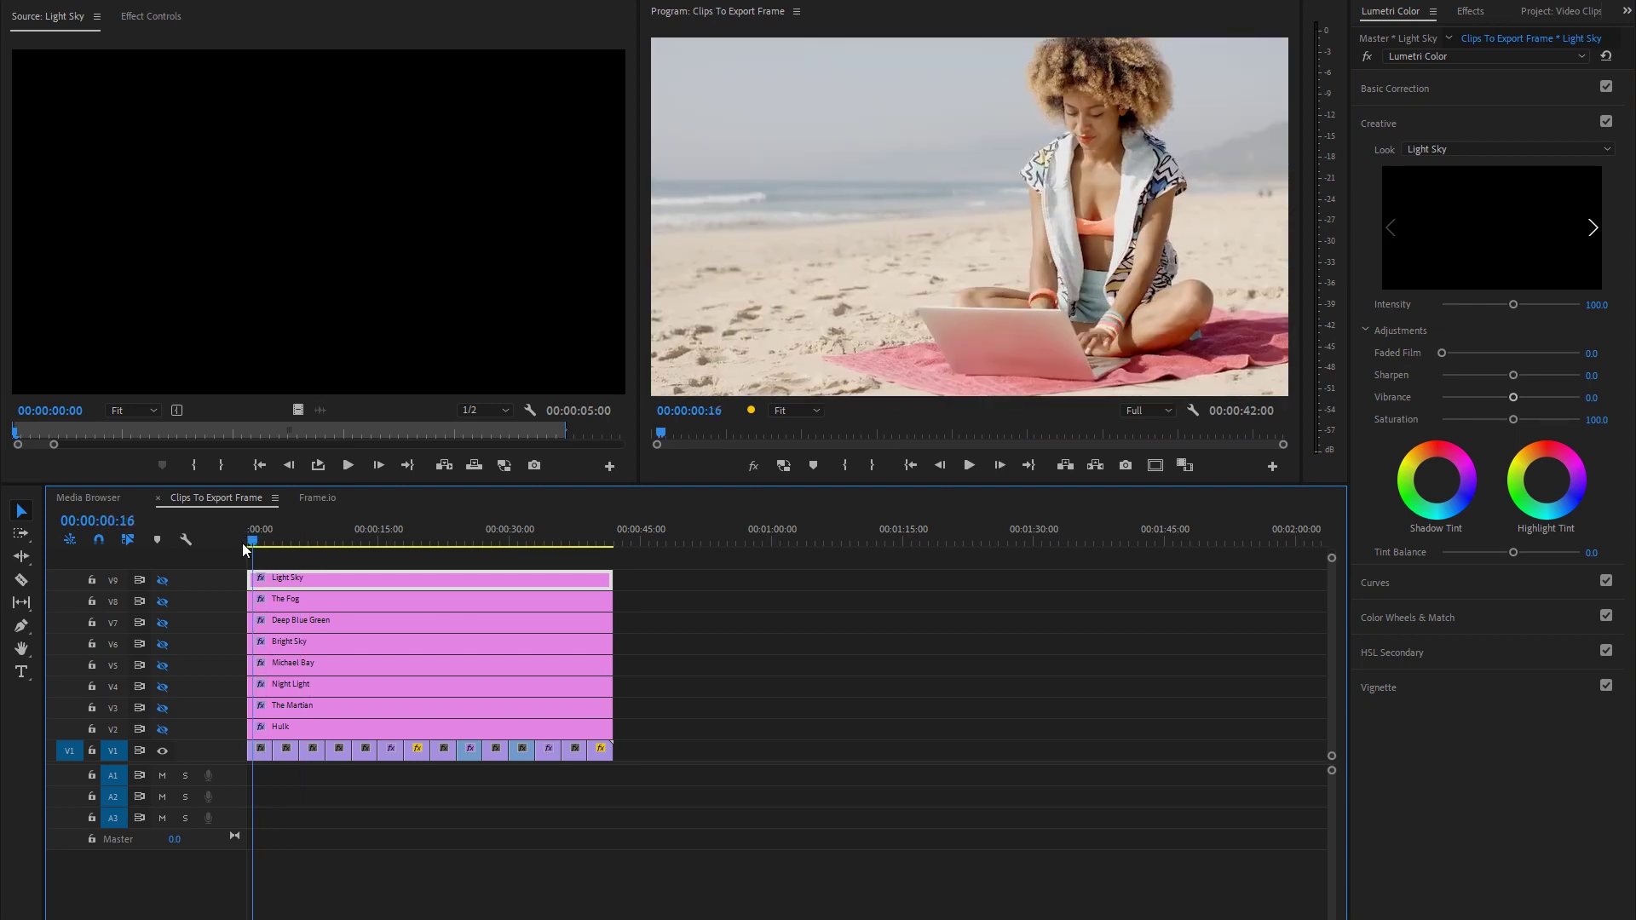
left_click(248, 535)
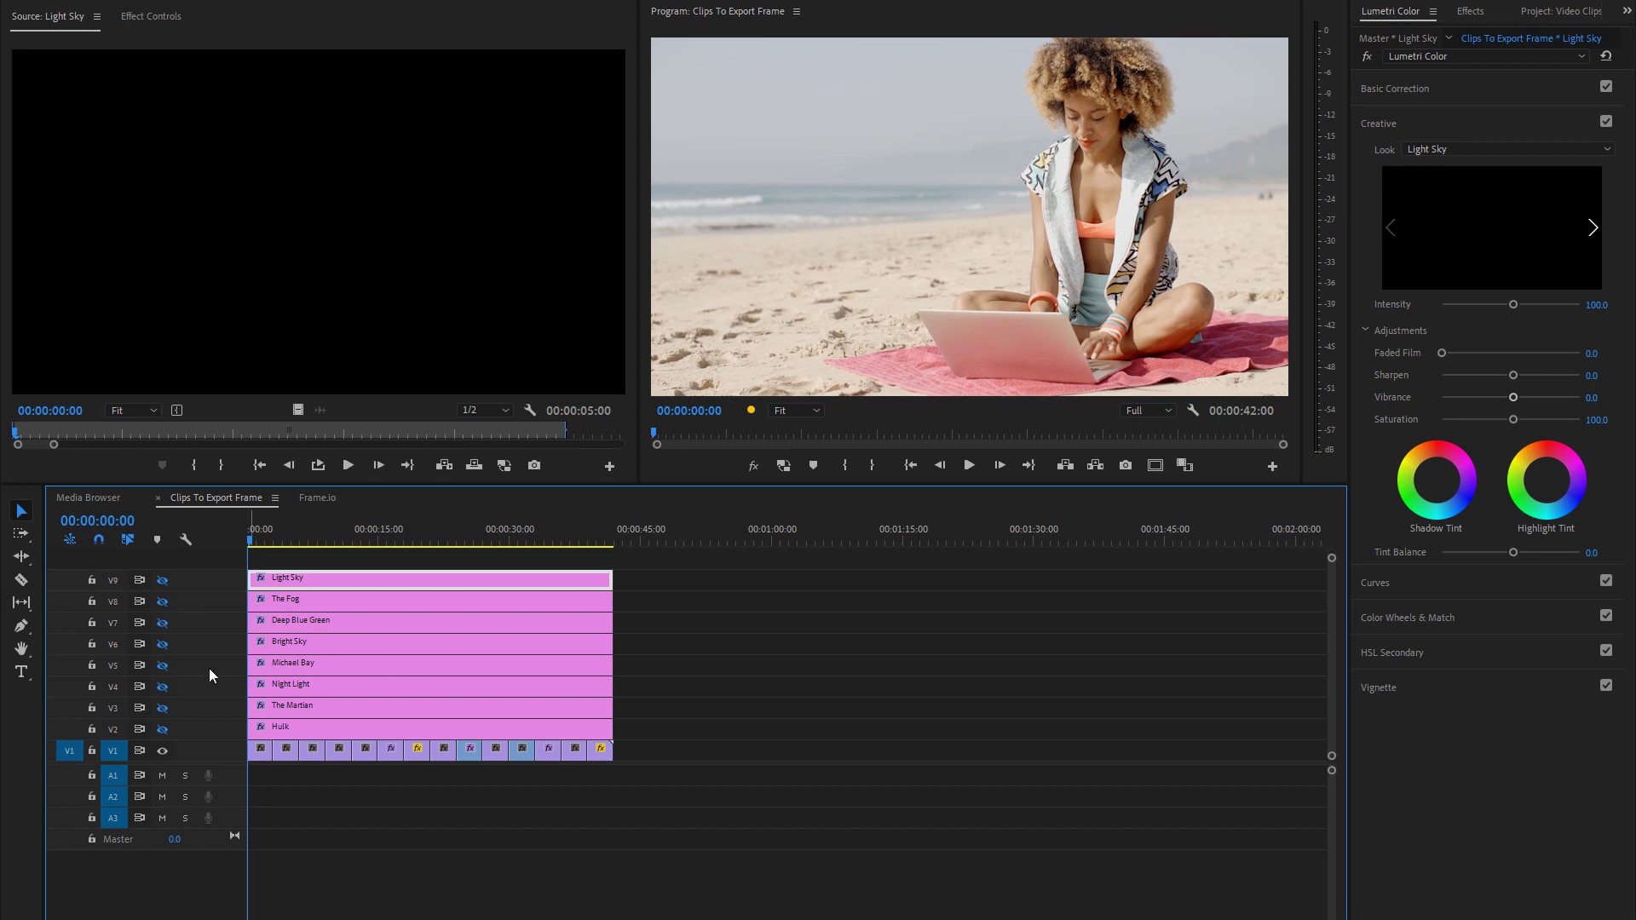
left_click(162, 730)
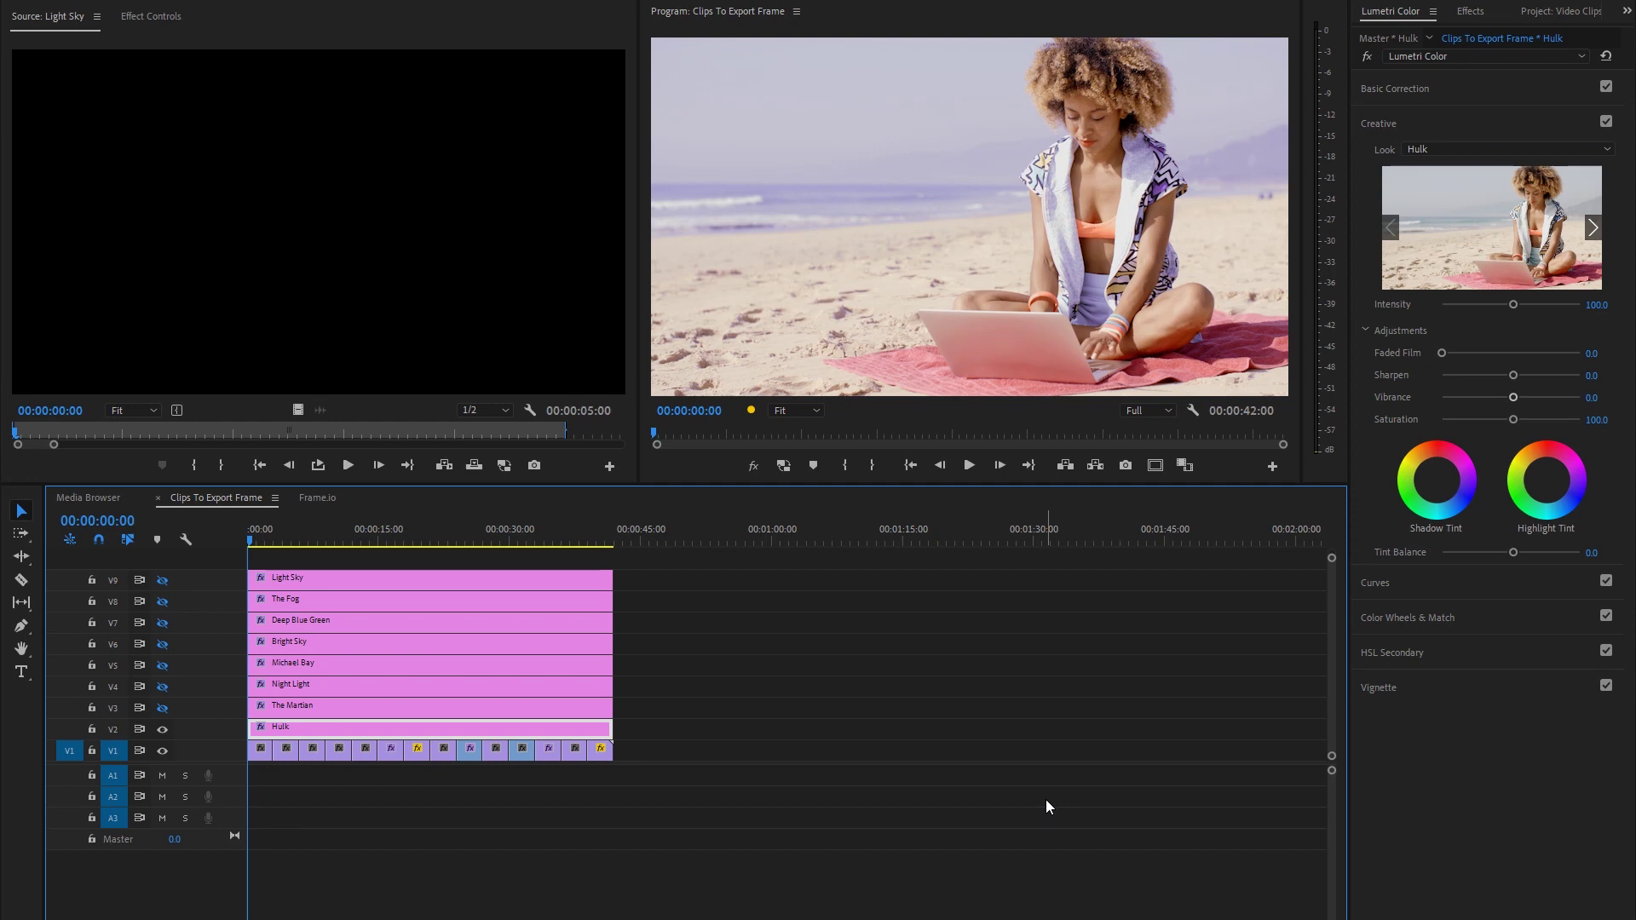
Step: Play the beach, two-women and lakeside phone-call clips, toggling V2 output to compare each with and without the Hulk look
key("space")
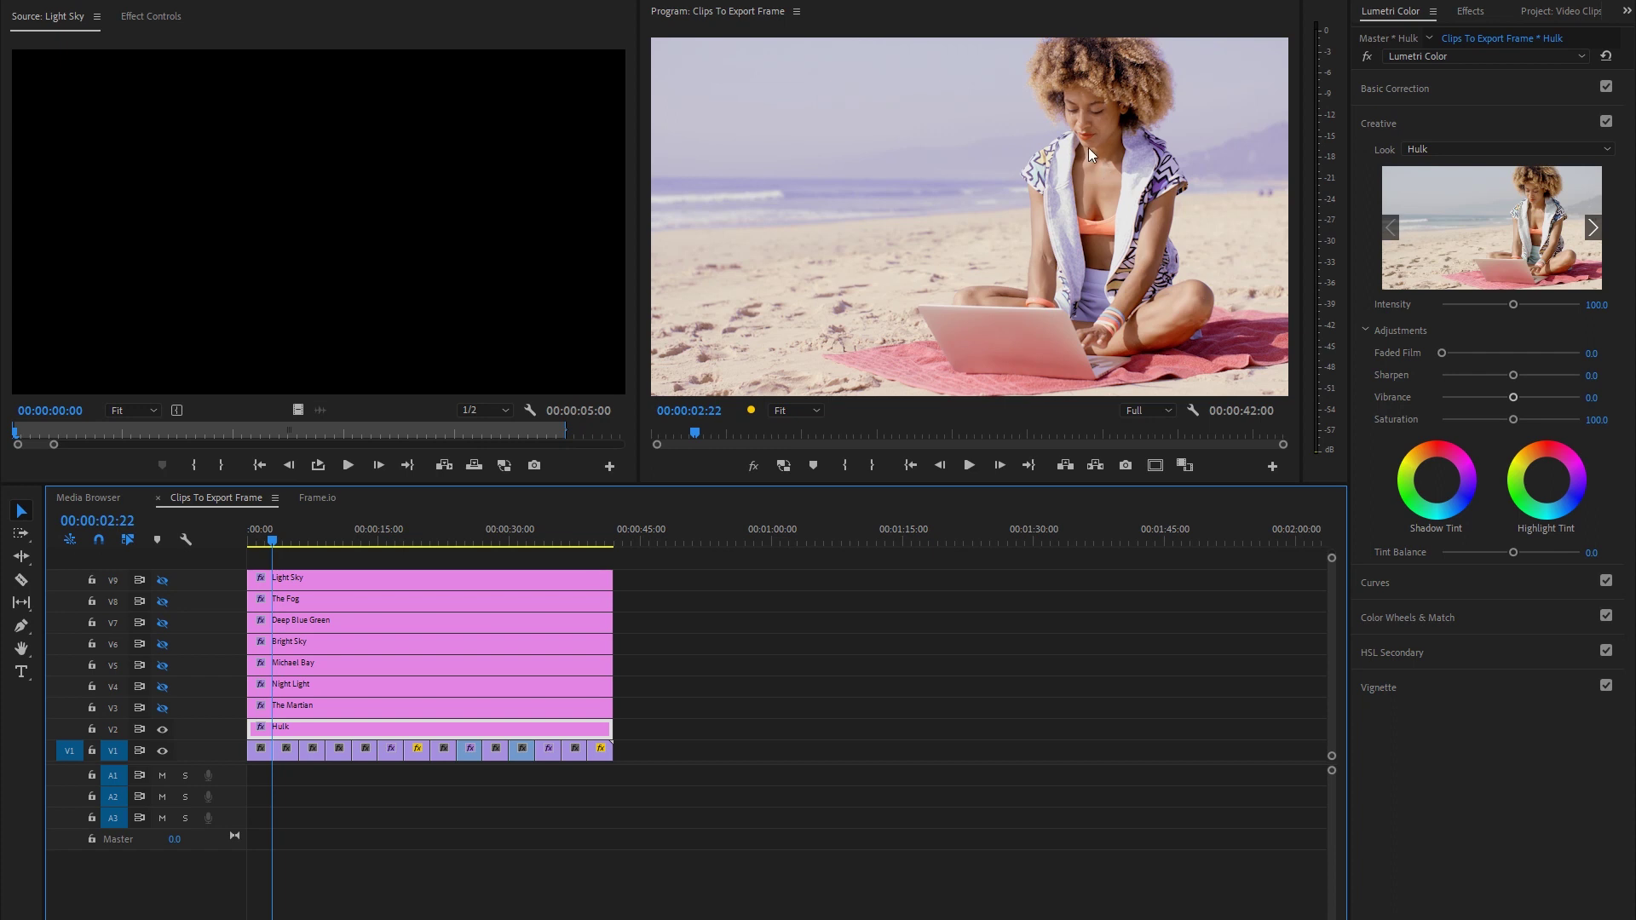
left_click(162, 729)
key("space")
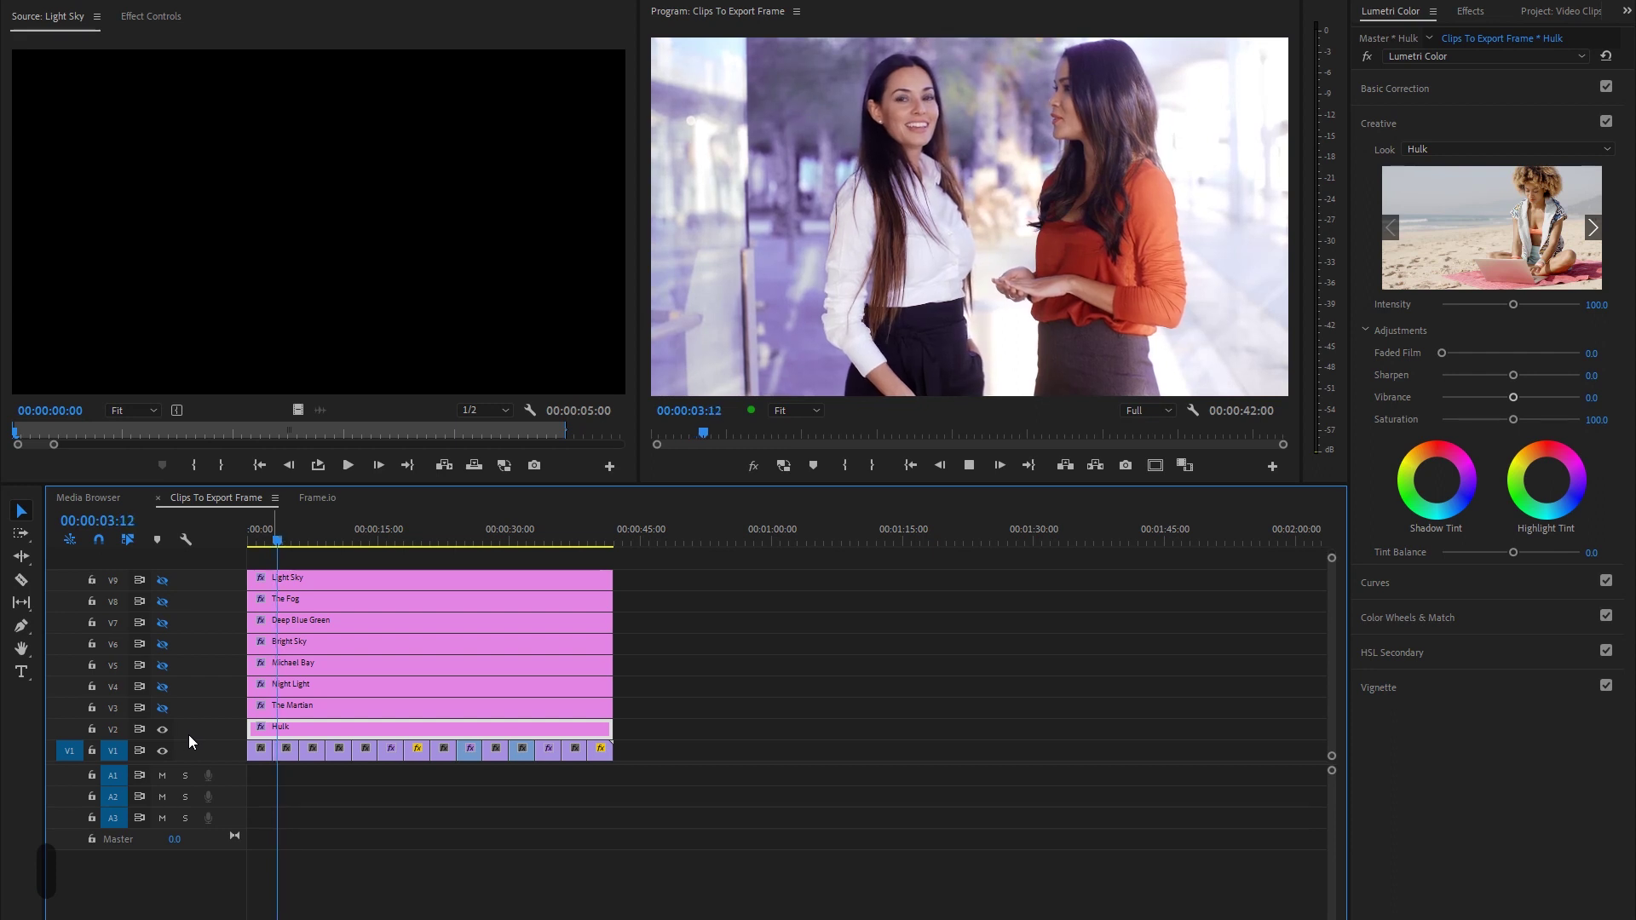
key("space")
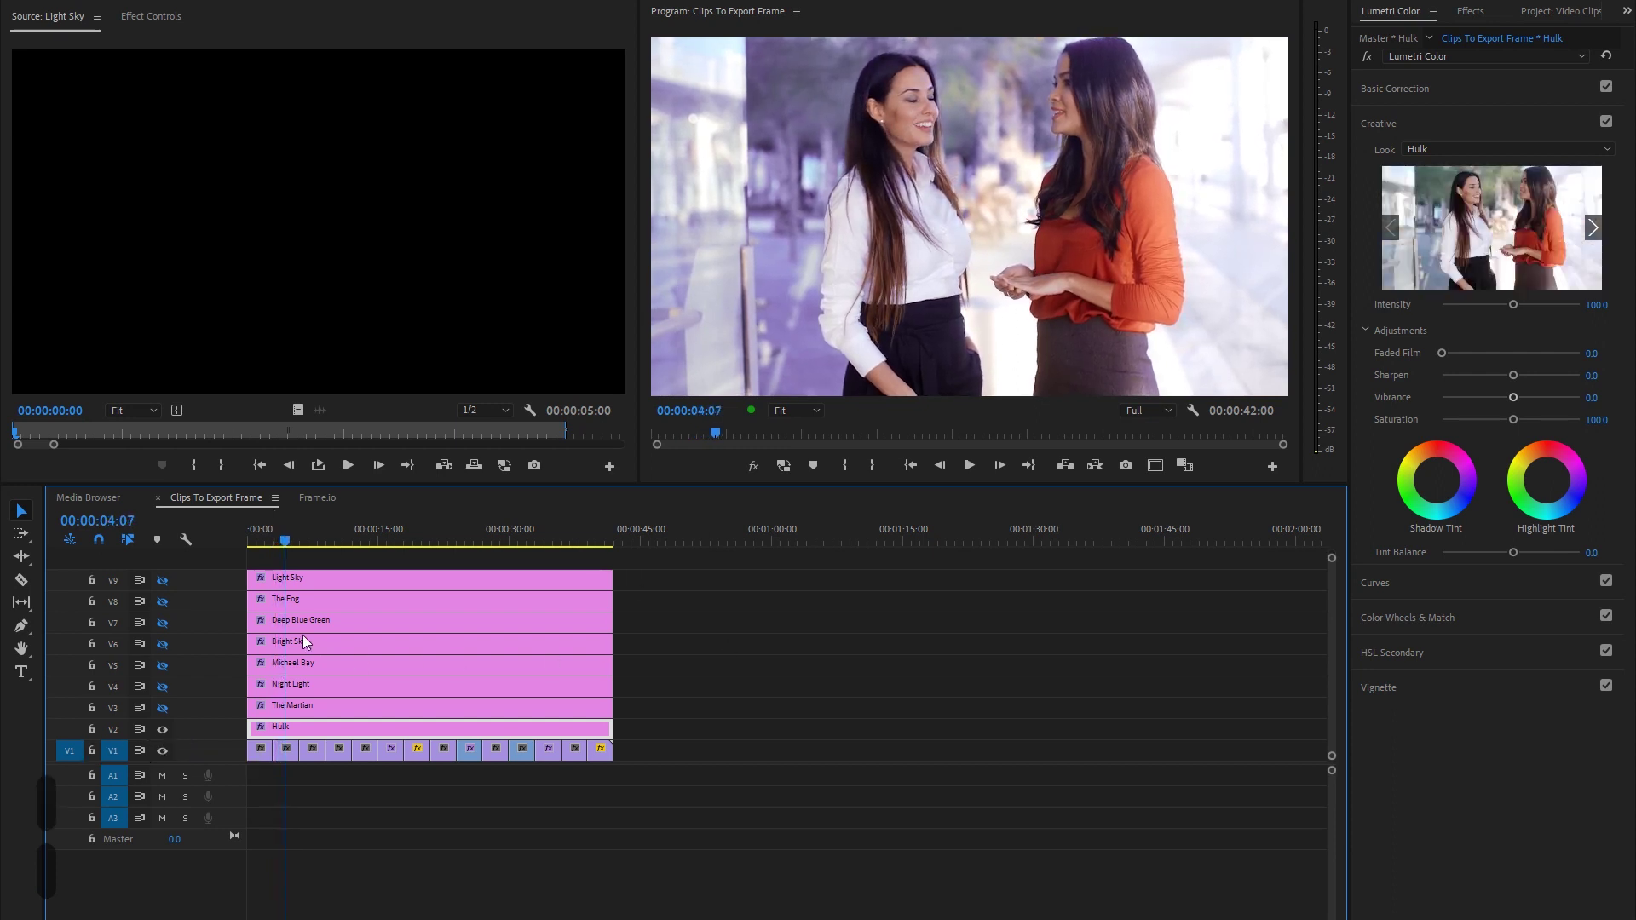
left_click(162, 731)
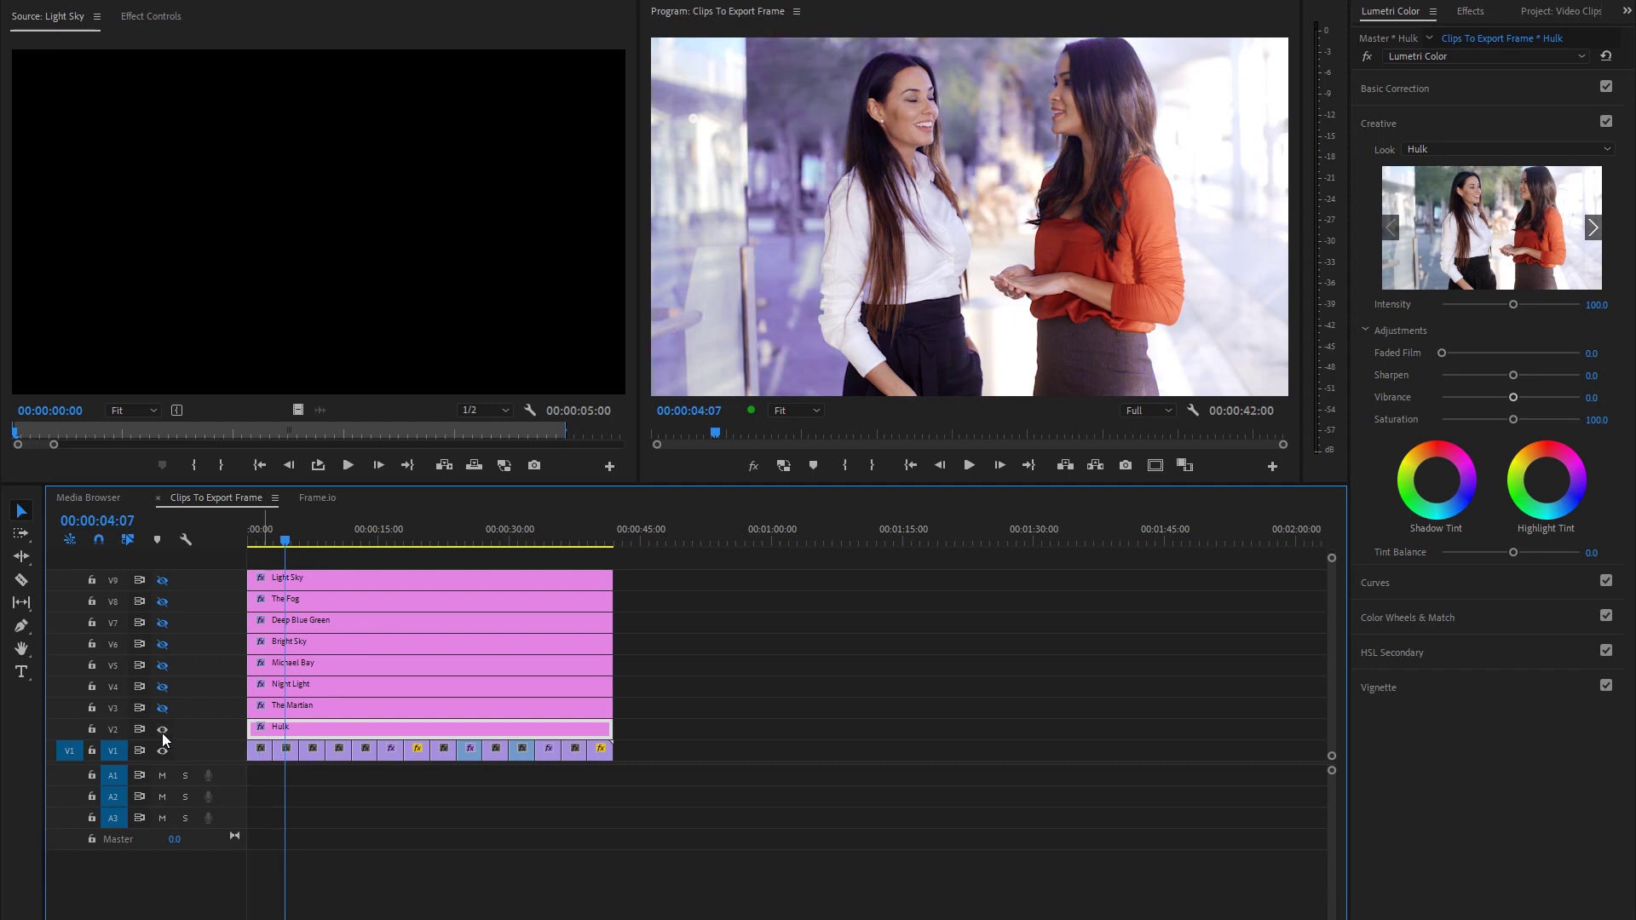
key("space")
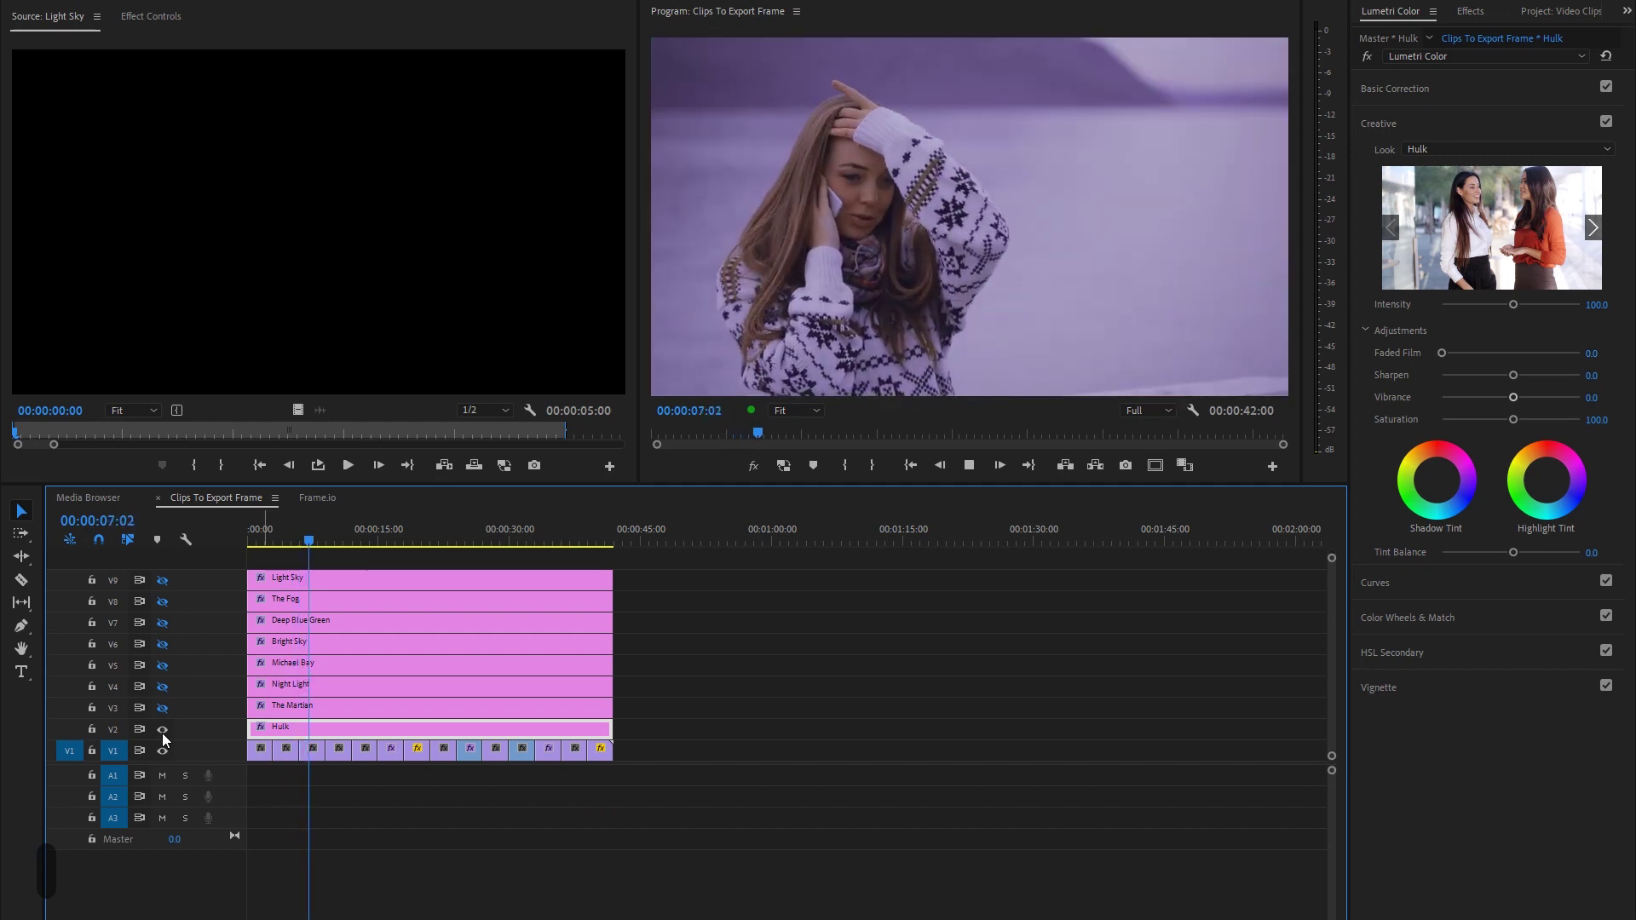
key("space")
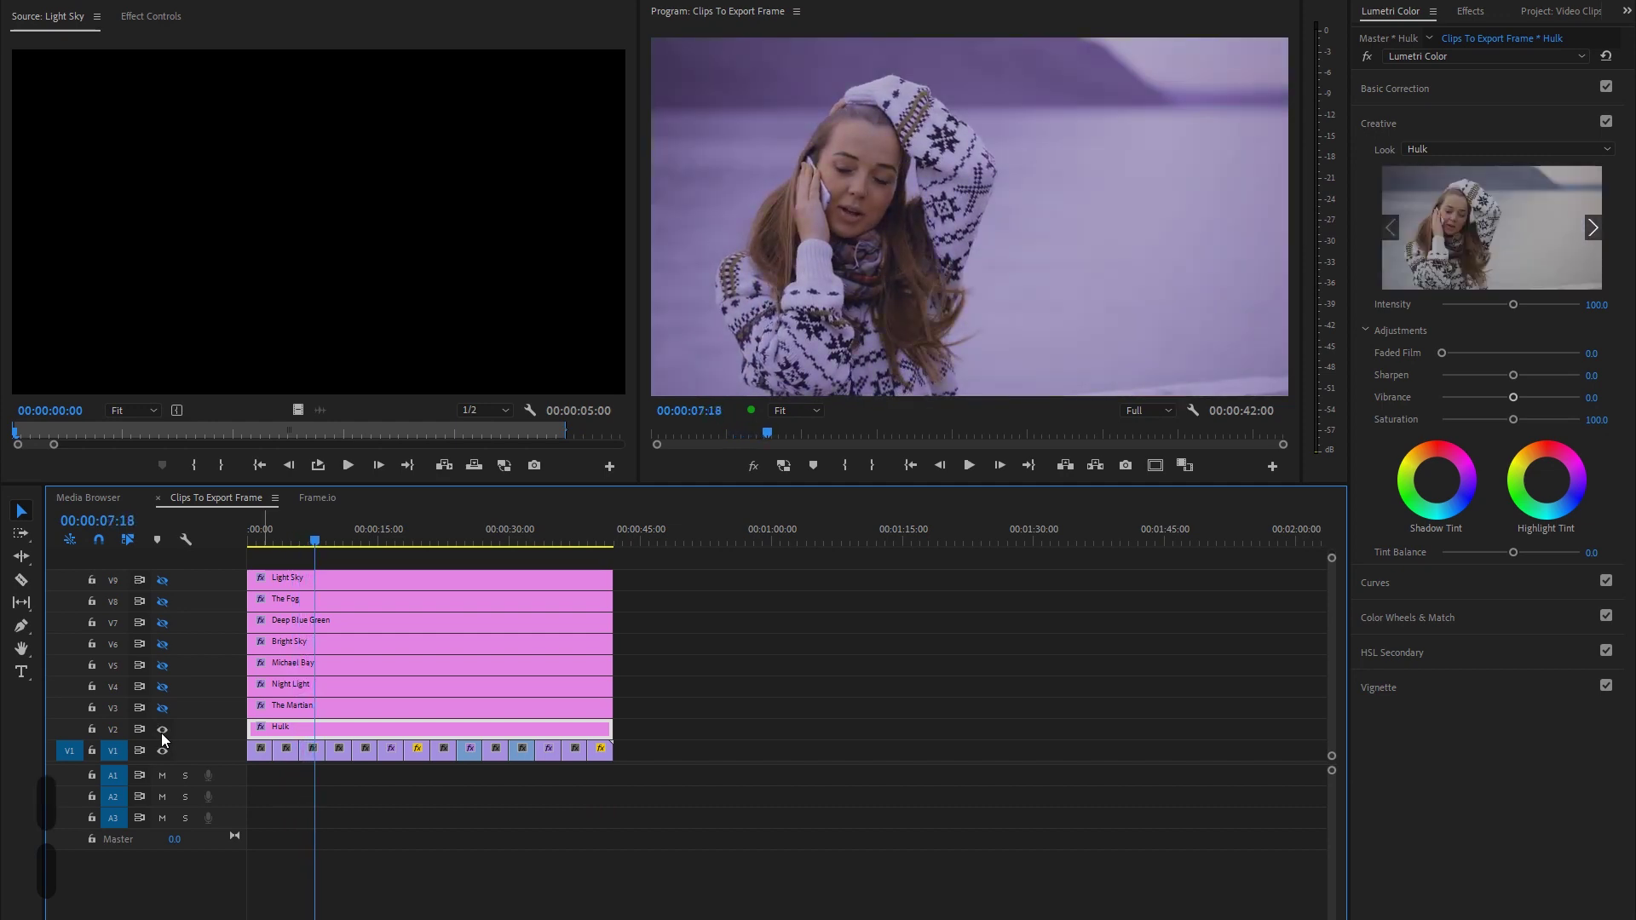
left_click(162, 731)
left_click(162, 731)
Step: Play from the hikers clip through the woman with a phone in bed, pausing to compare the Hulk look on and off
key("space")
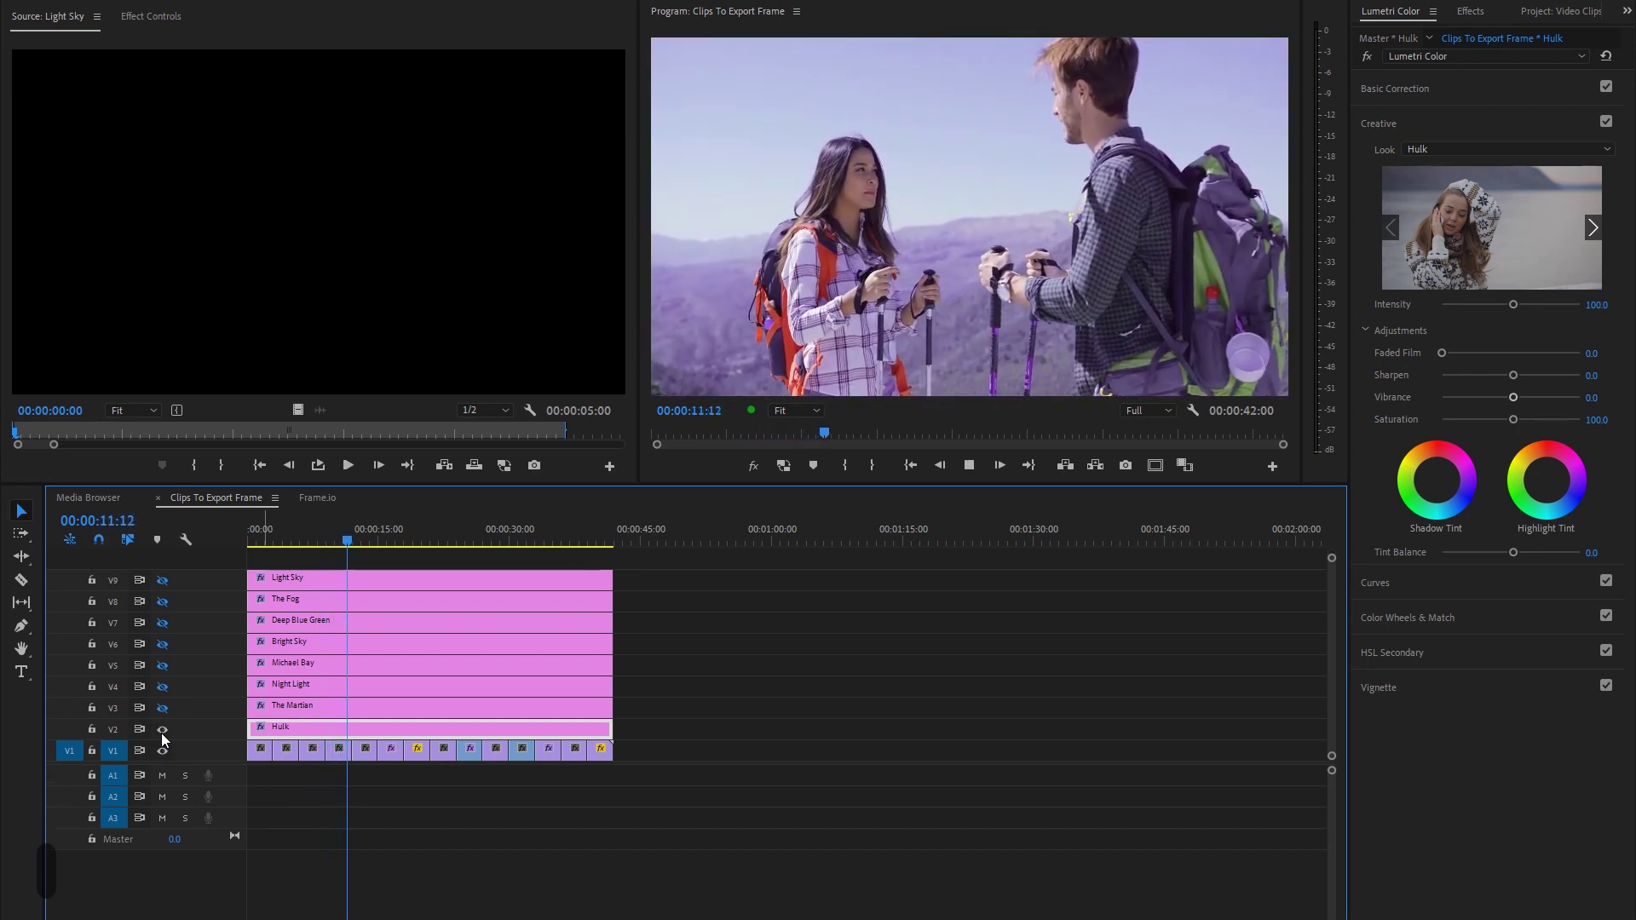
left_click(161, 730)
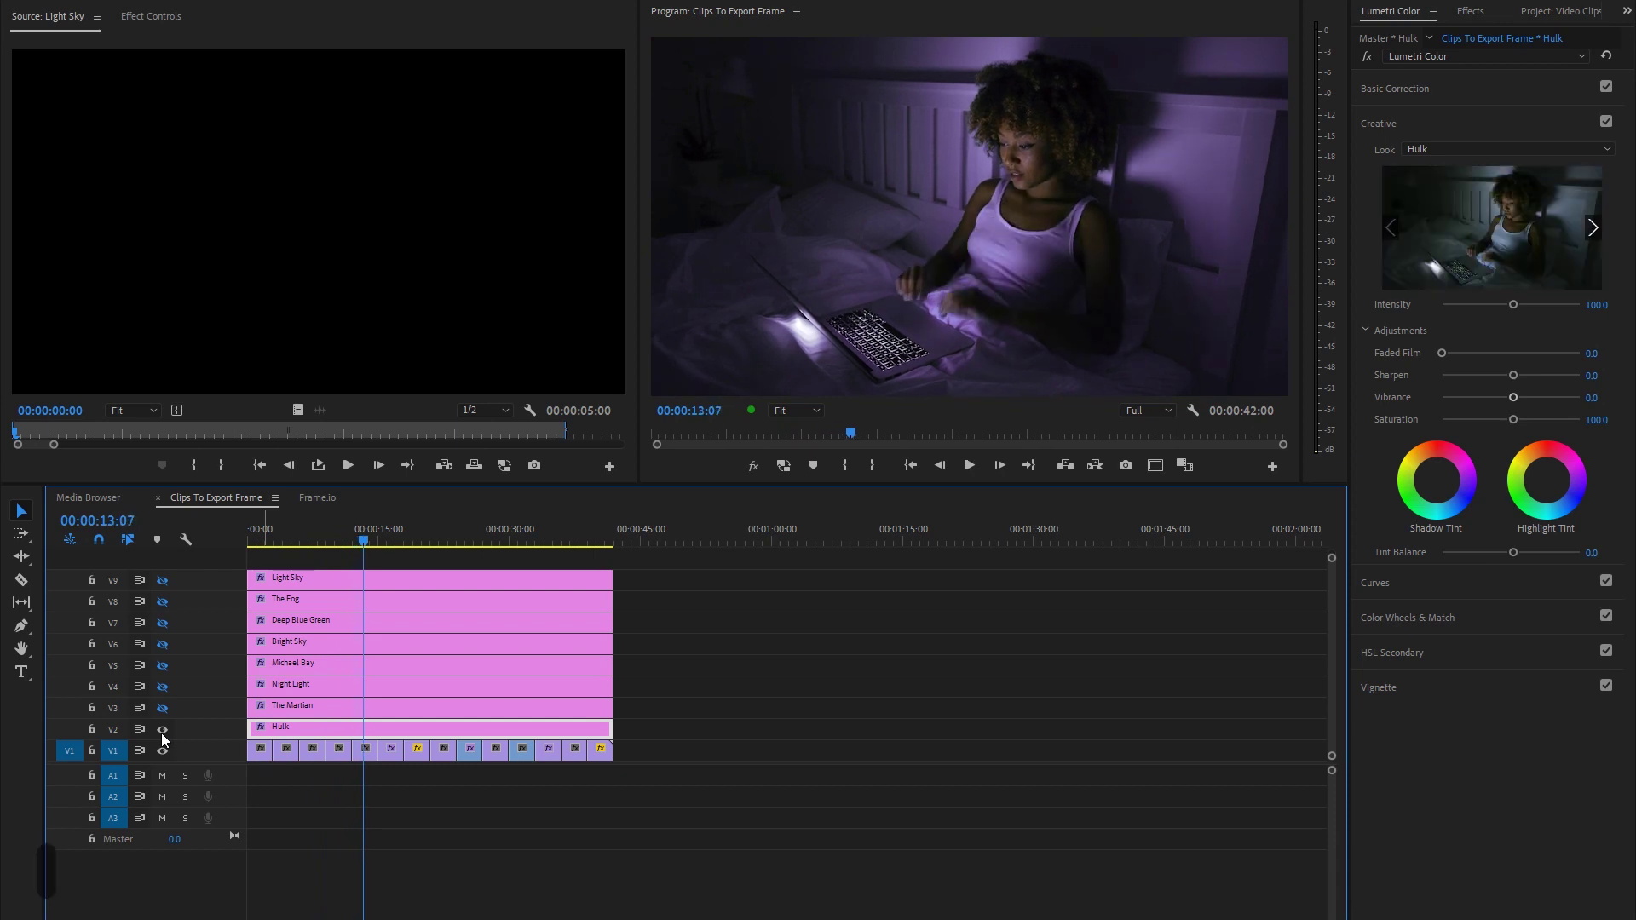
left_click(162, 730)
key("space")
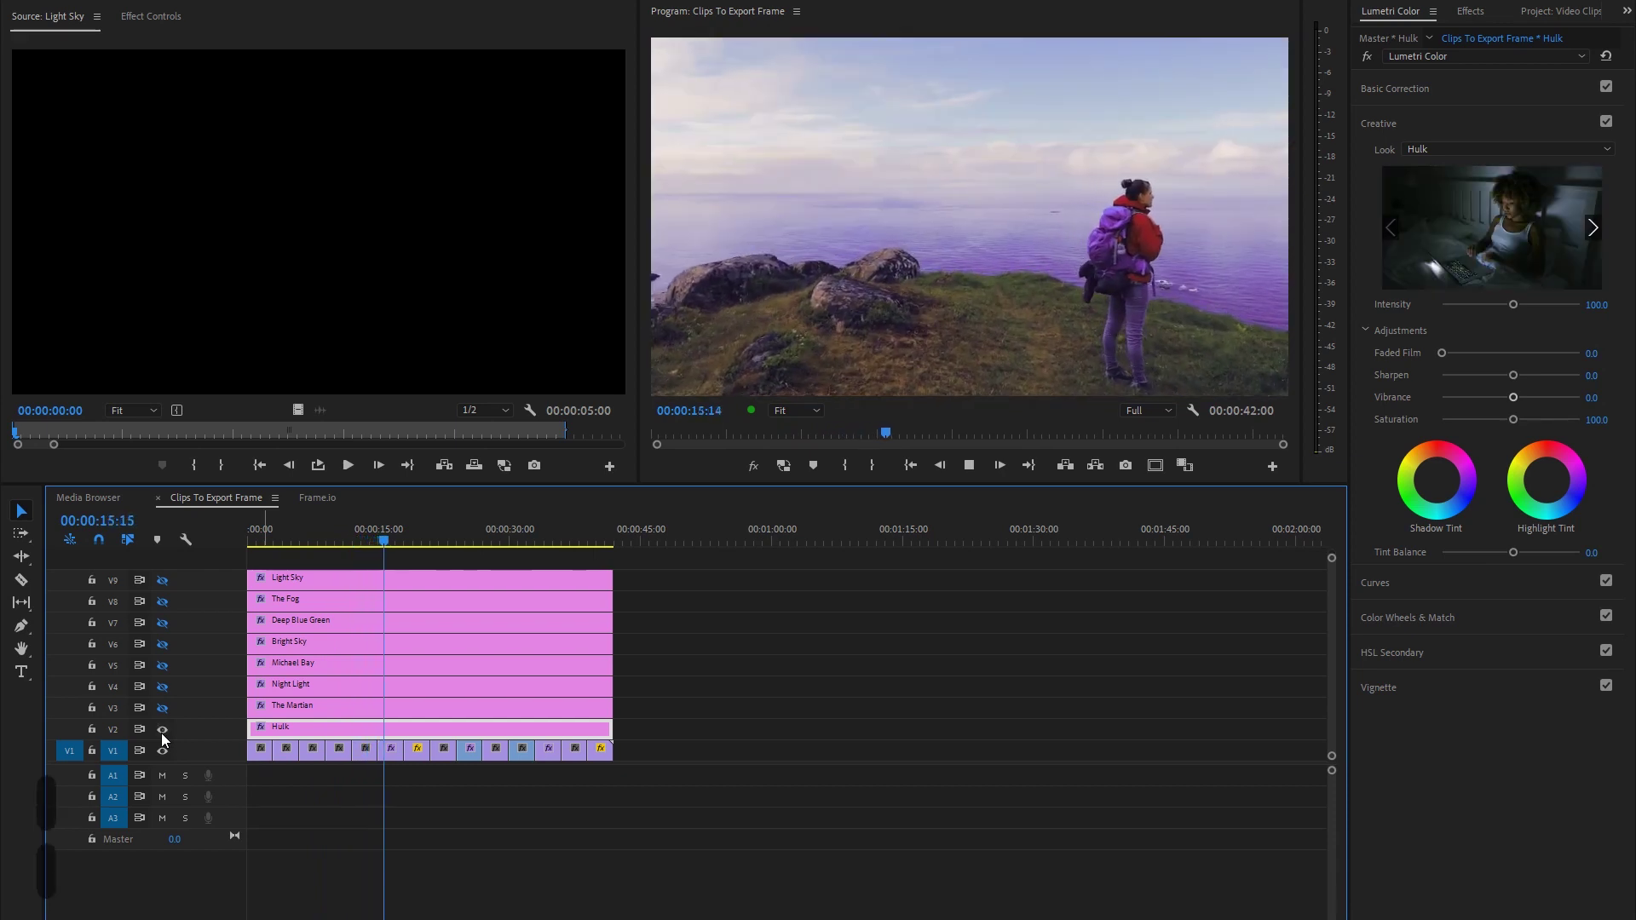
key("space")
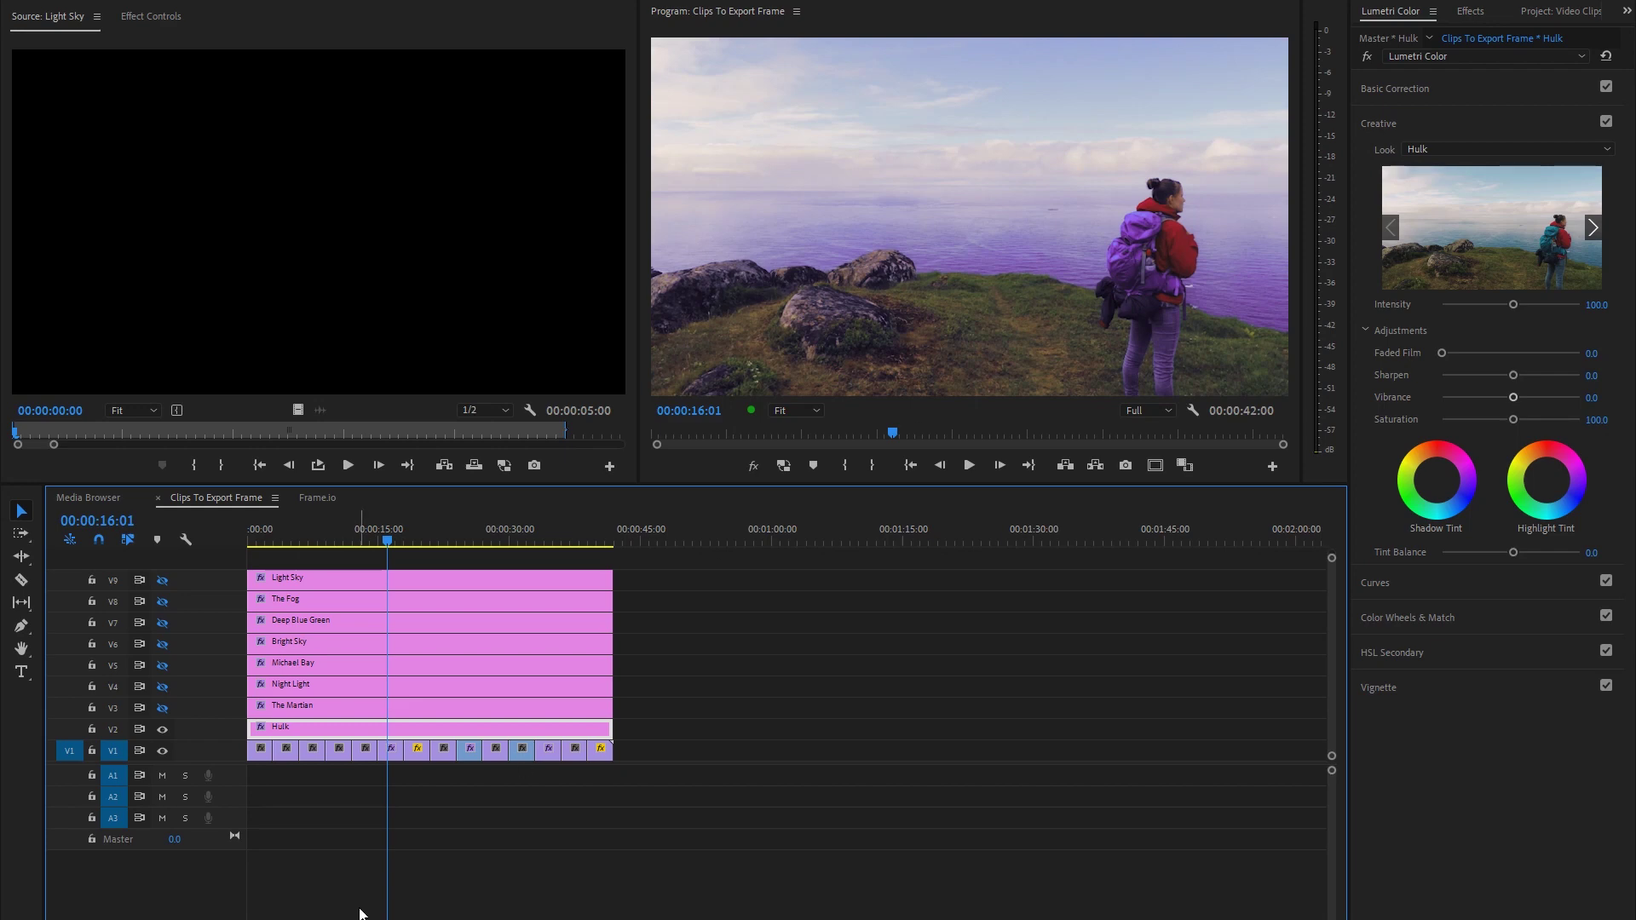
key("space")
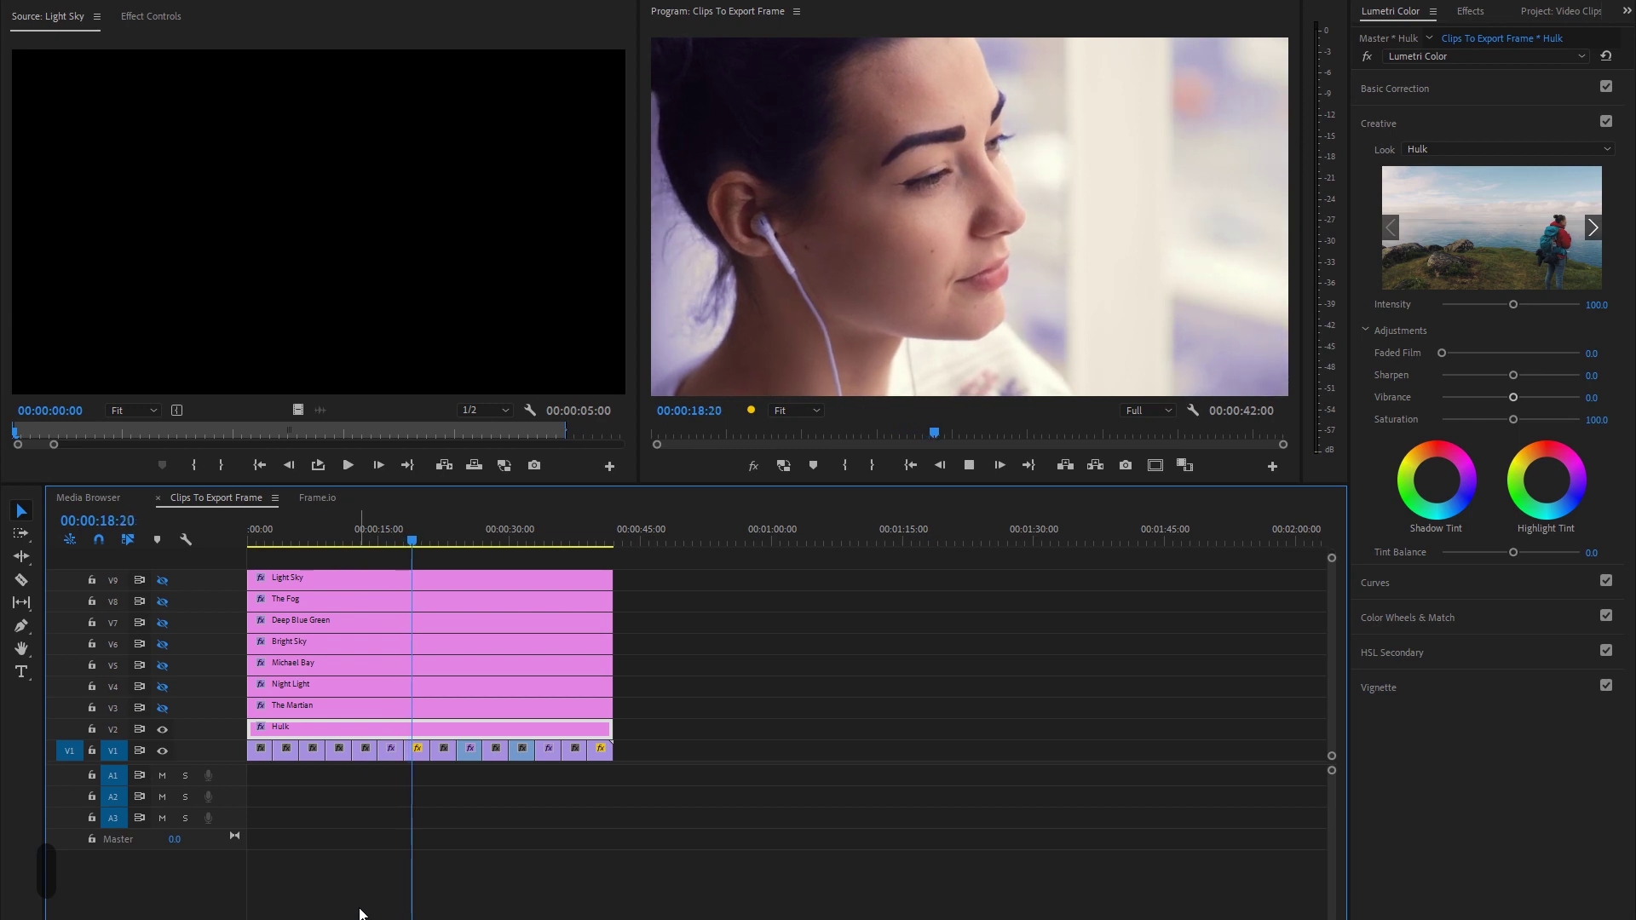
key("space")
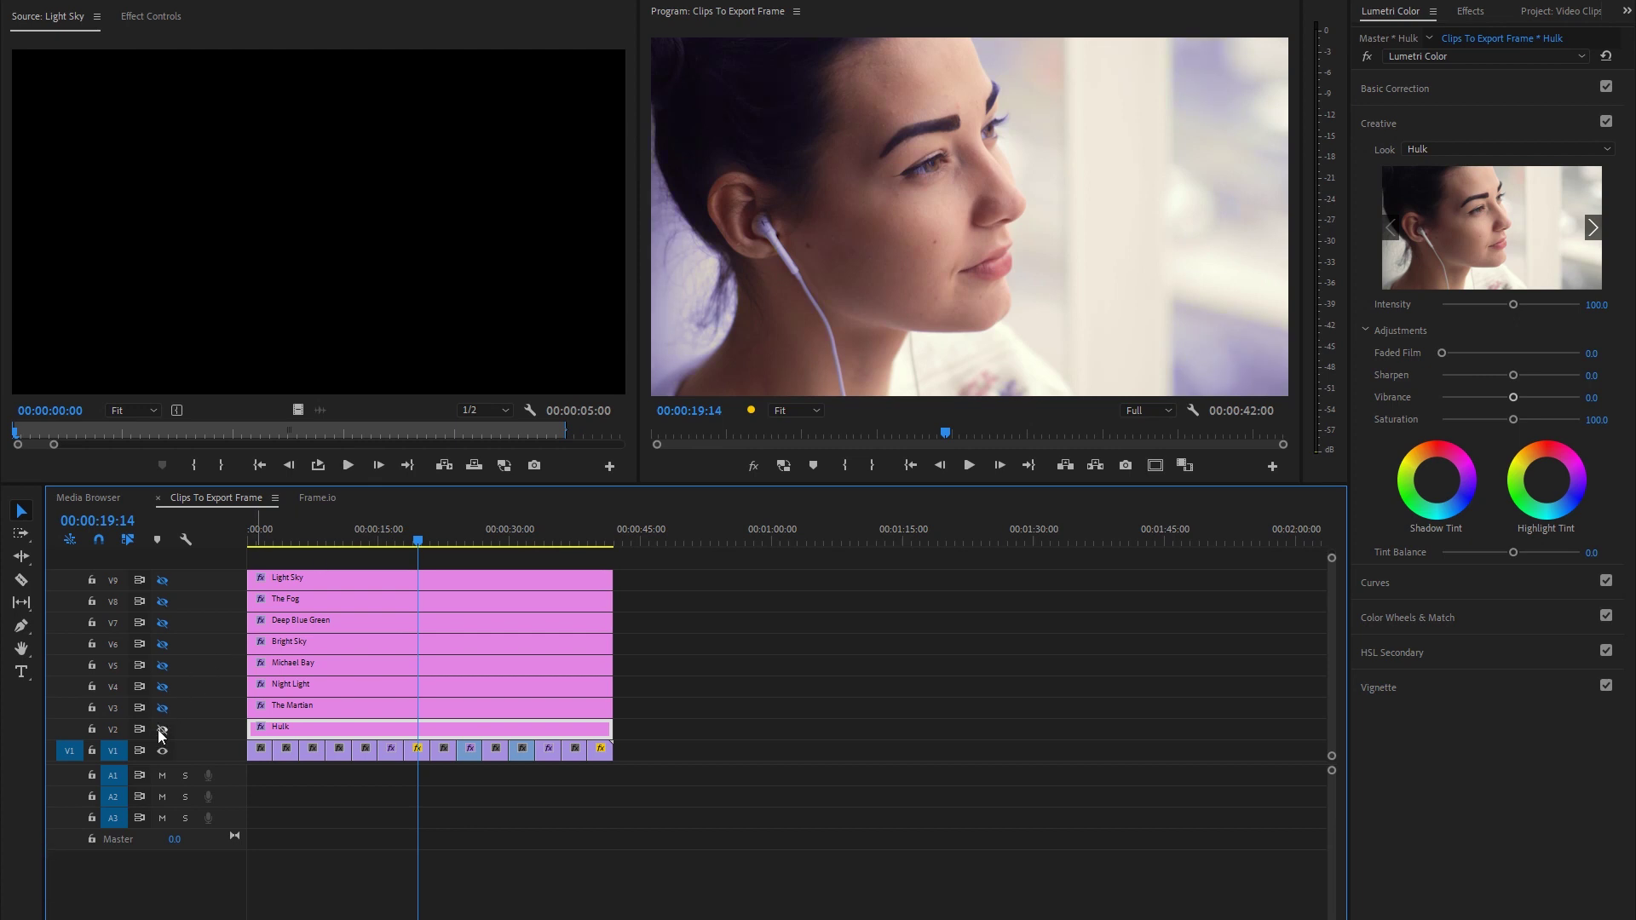
key("space")
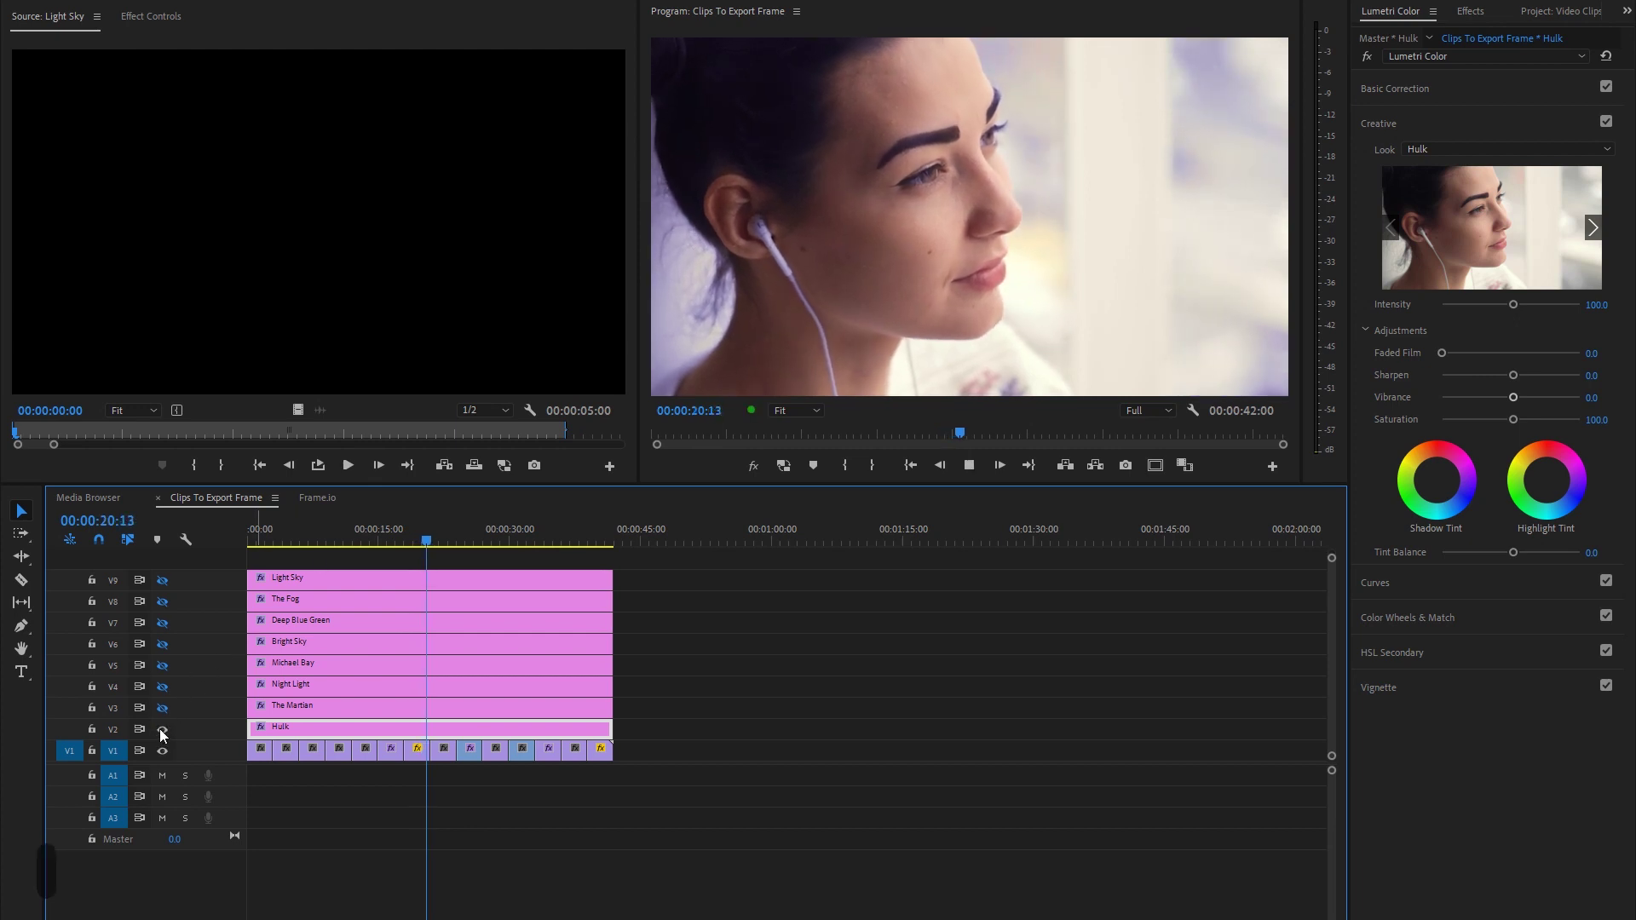
key("space")
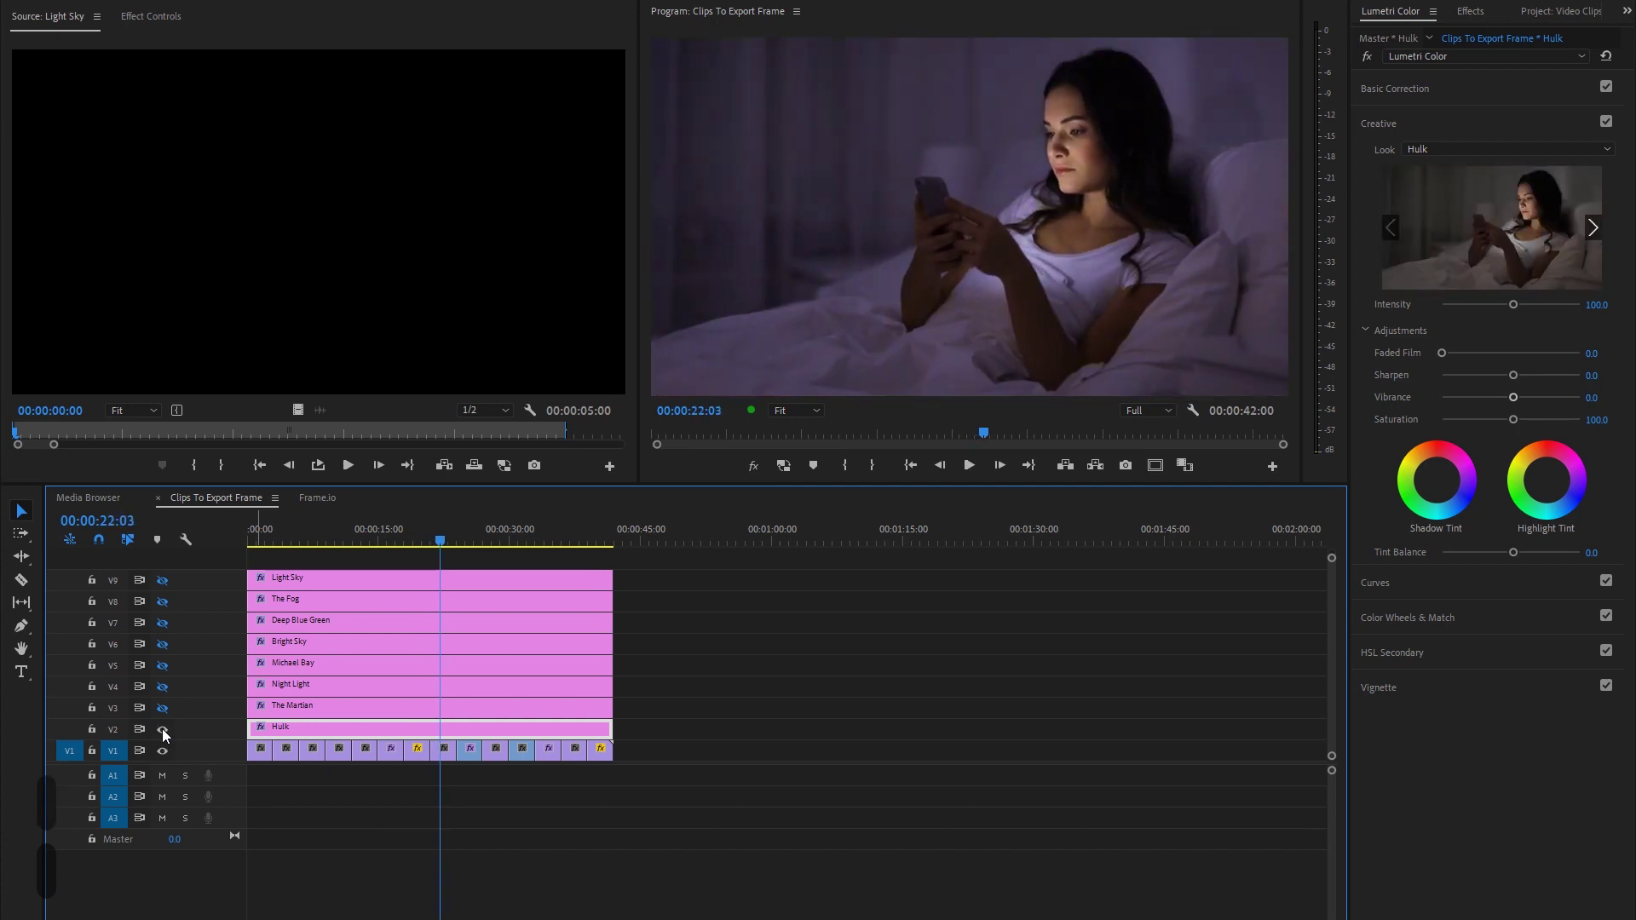
key("space")
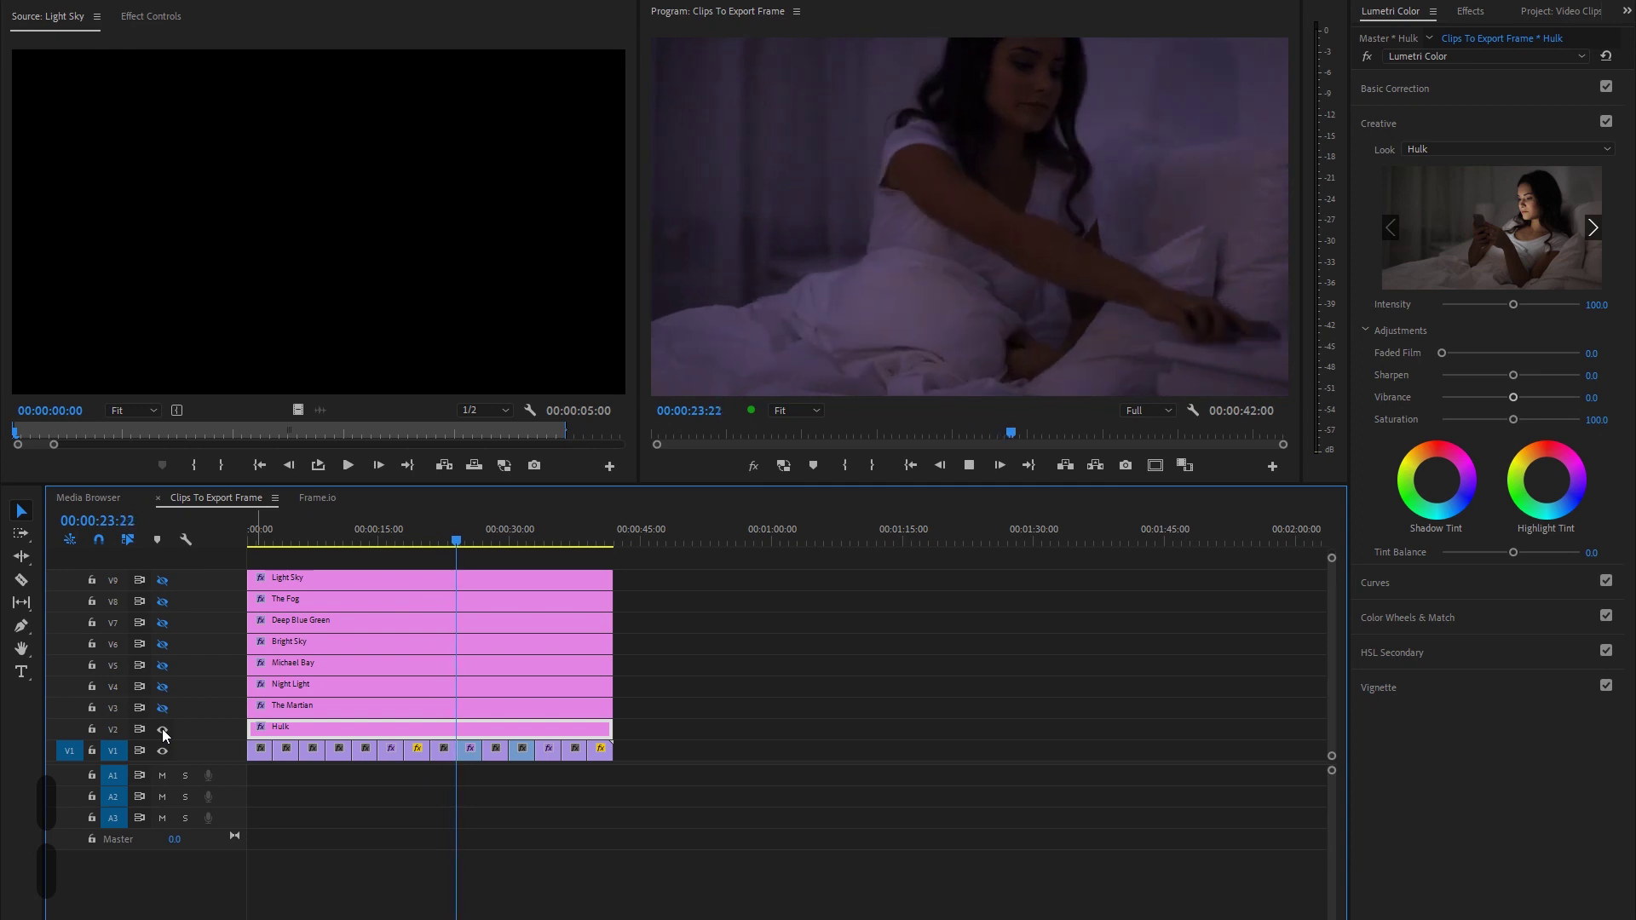
Step: Compare the Hulk look on and off on the blossom clip, and play on through the mountain and desert clips to 00:00:35:00
left_click(161, 729)
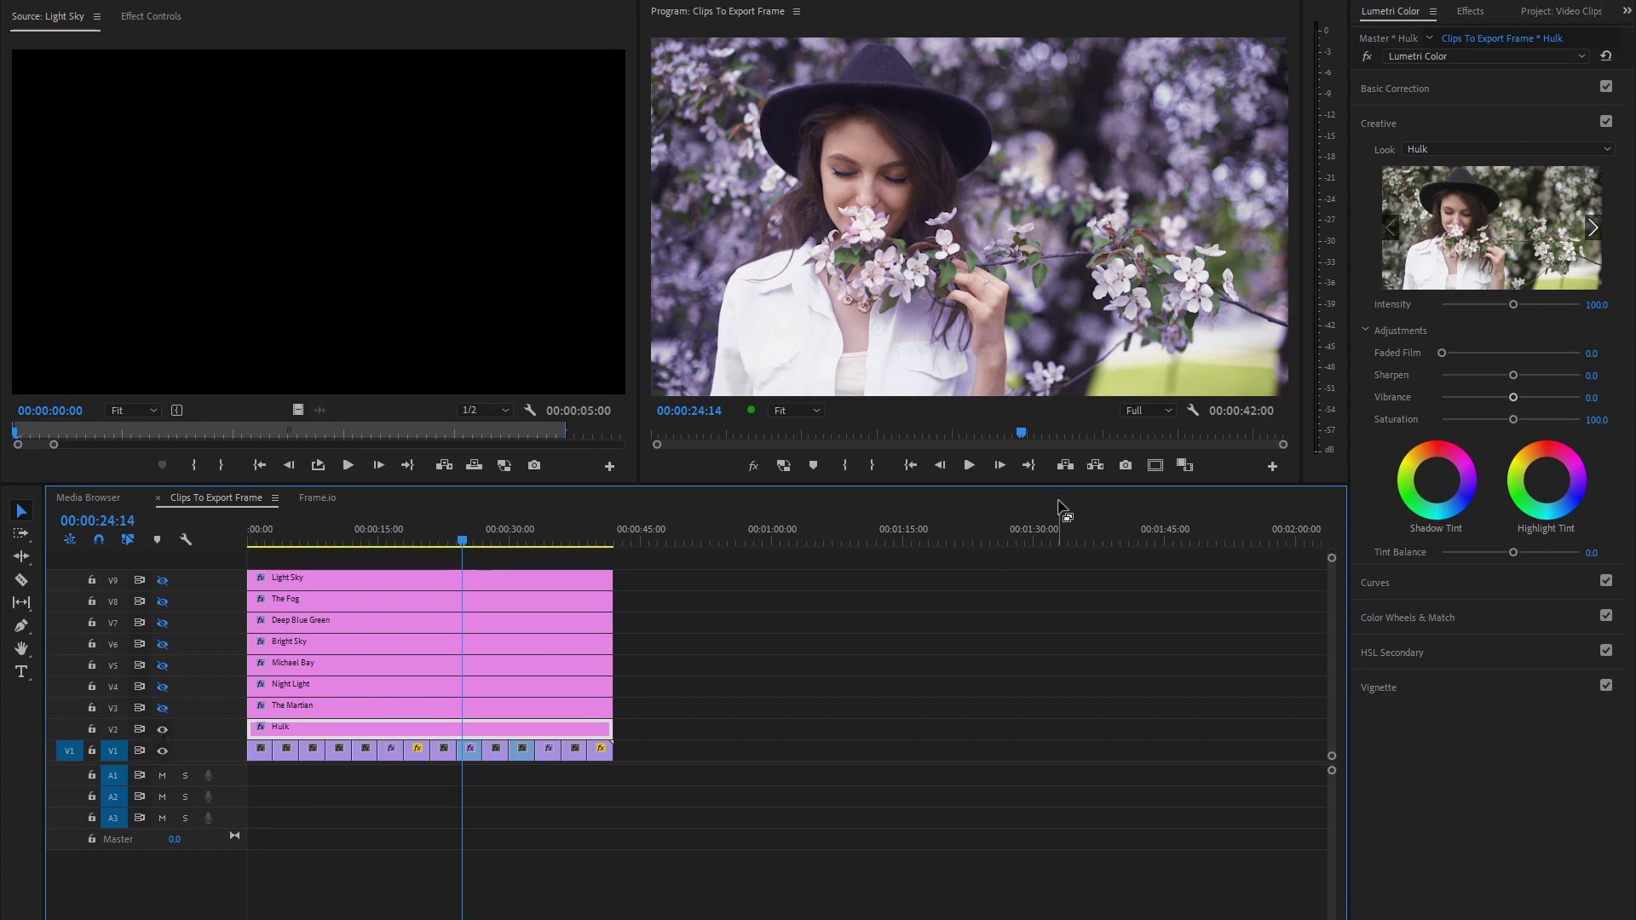
left_click(163, 730)
key("space")
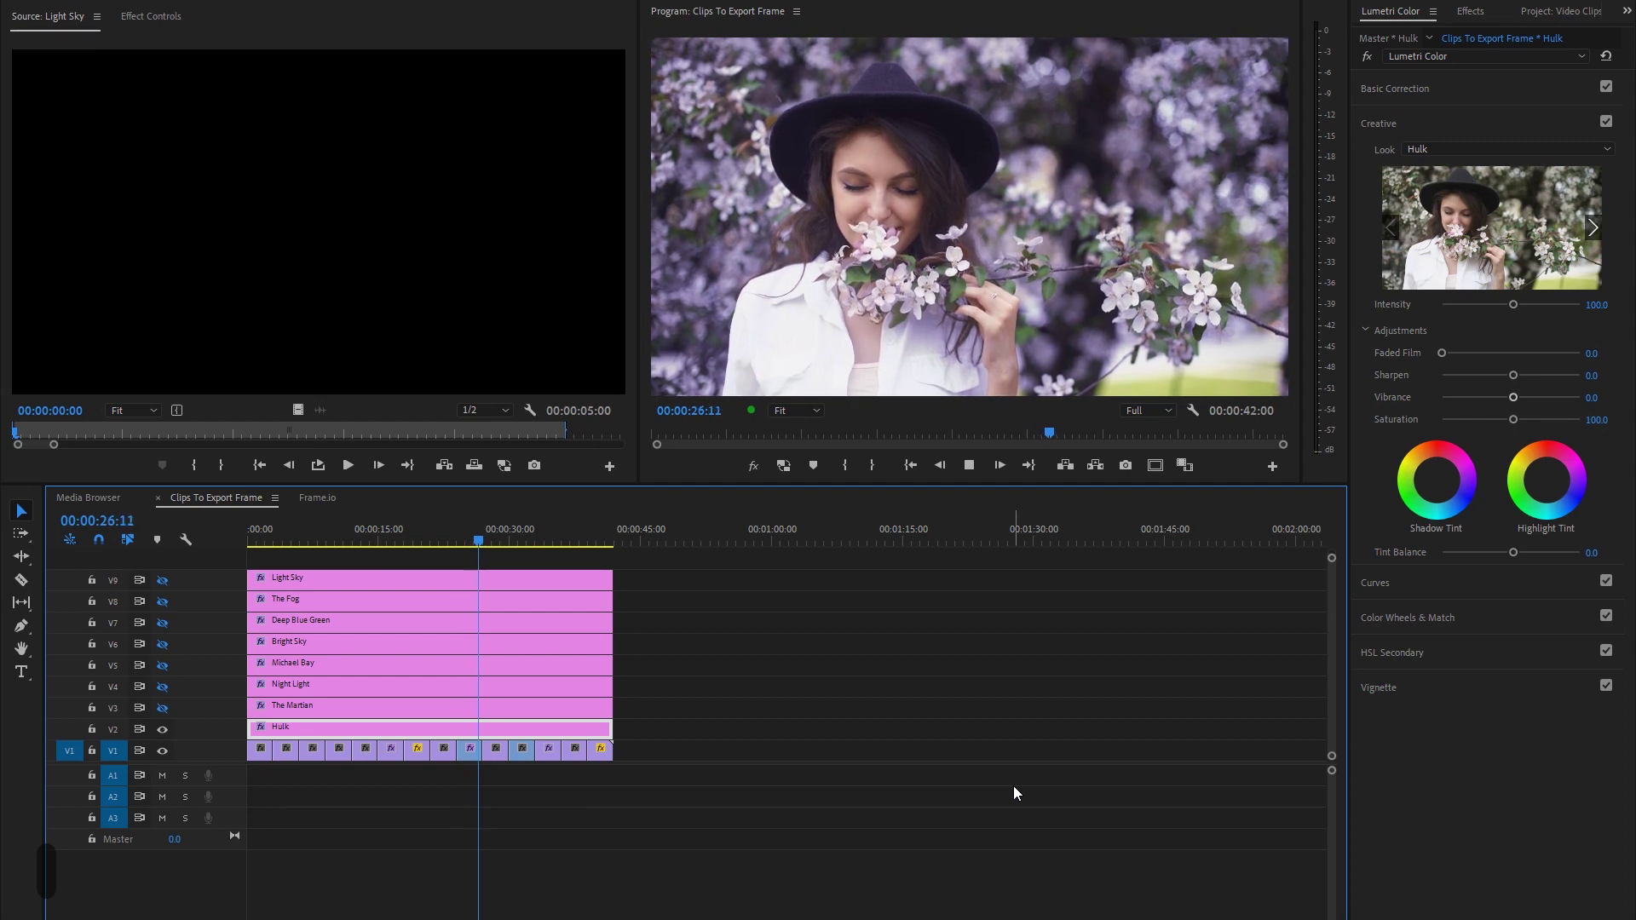
key("space")
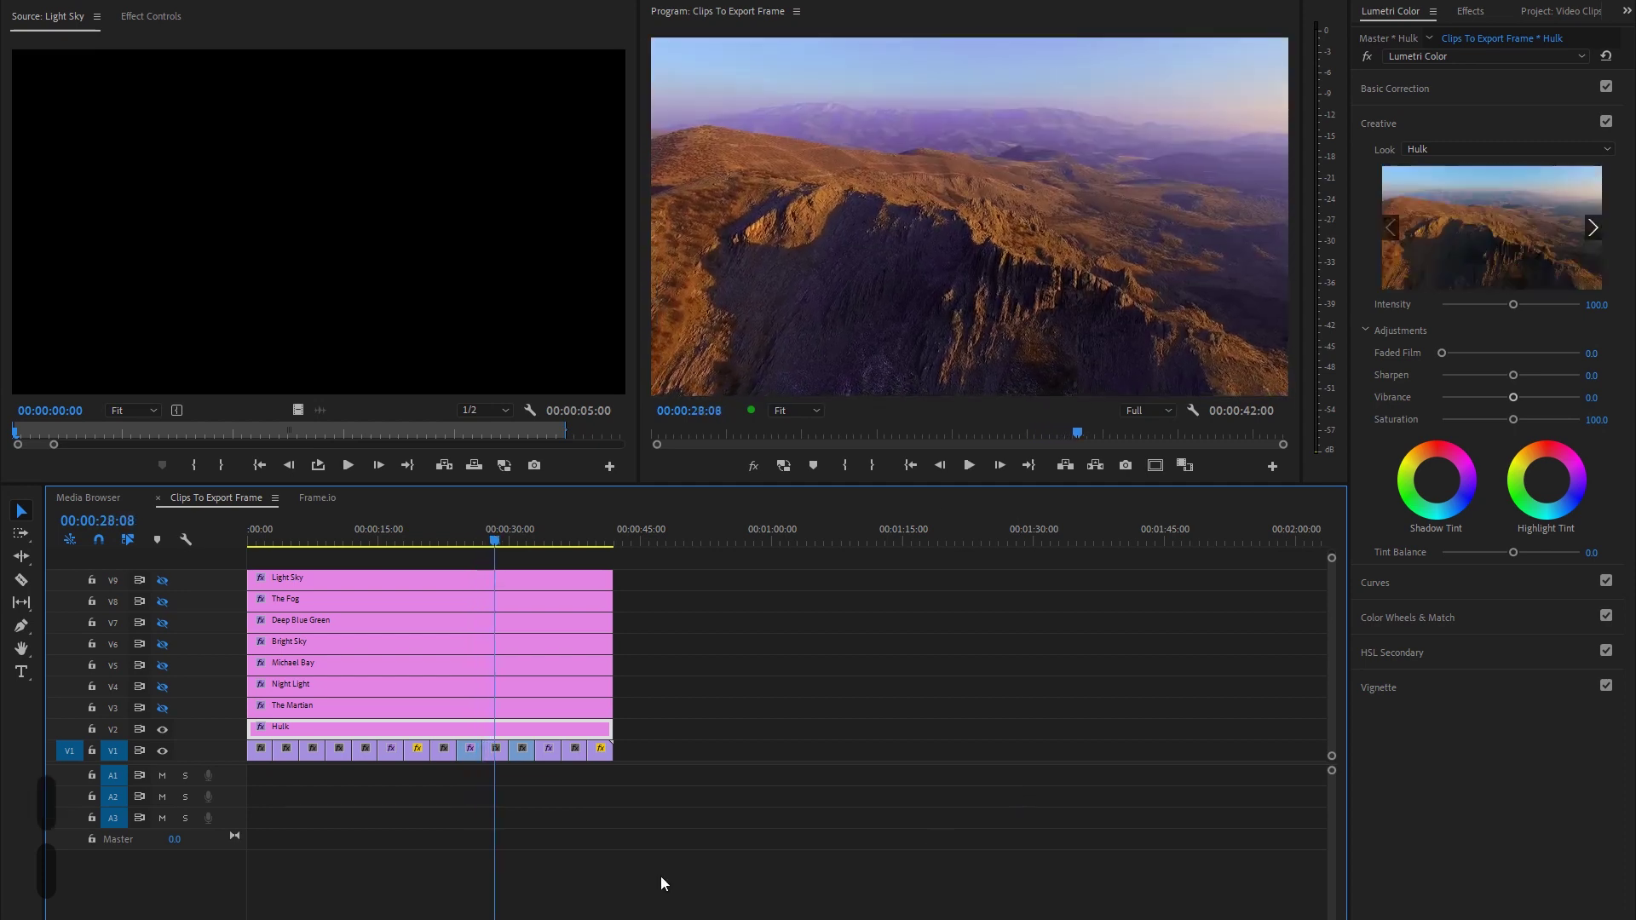
key("space")
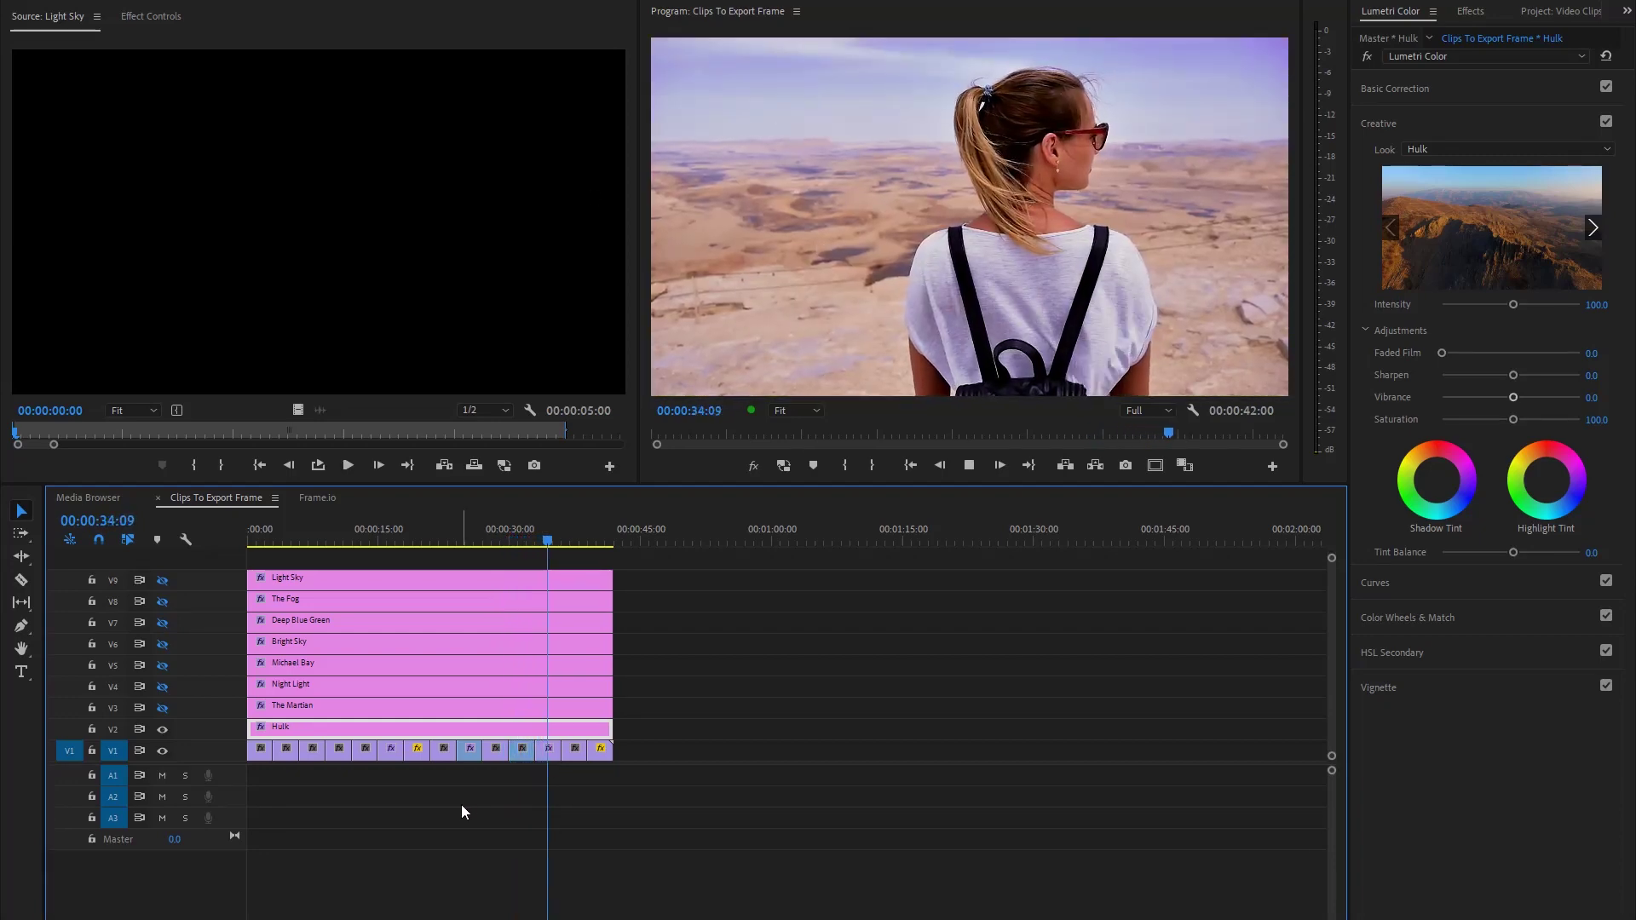
key("space")
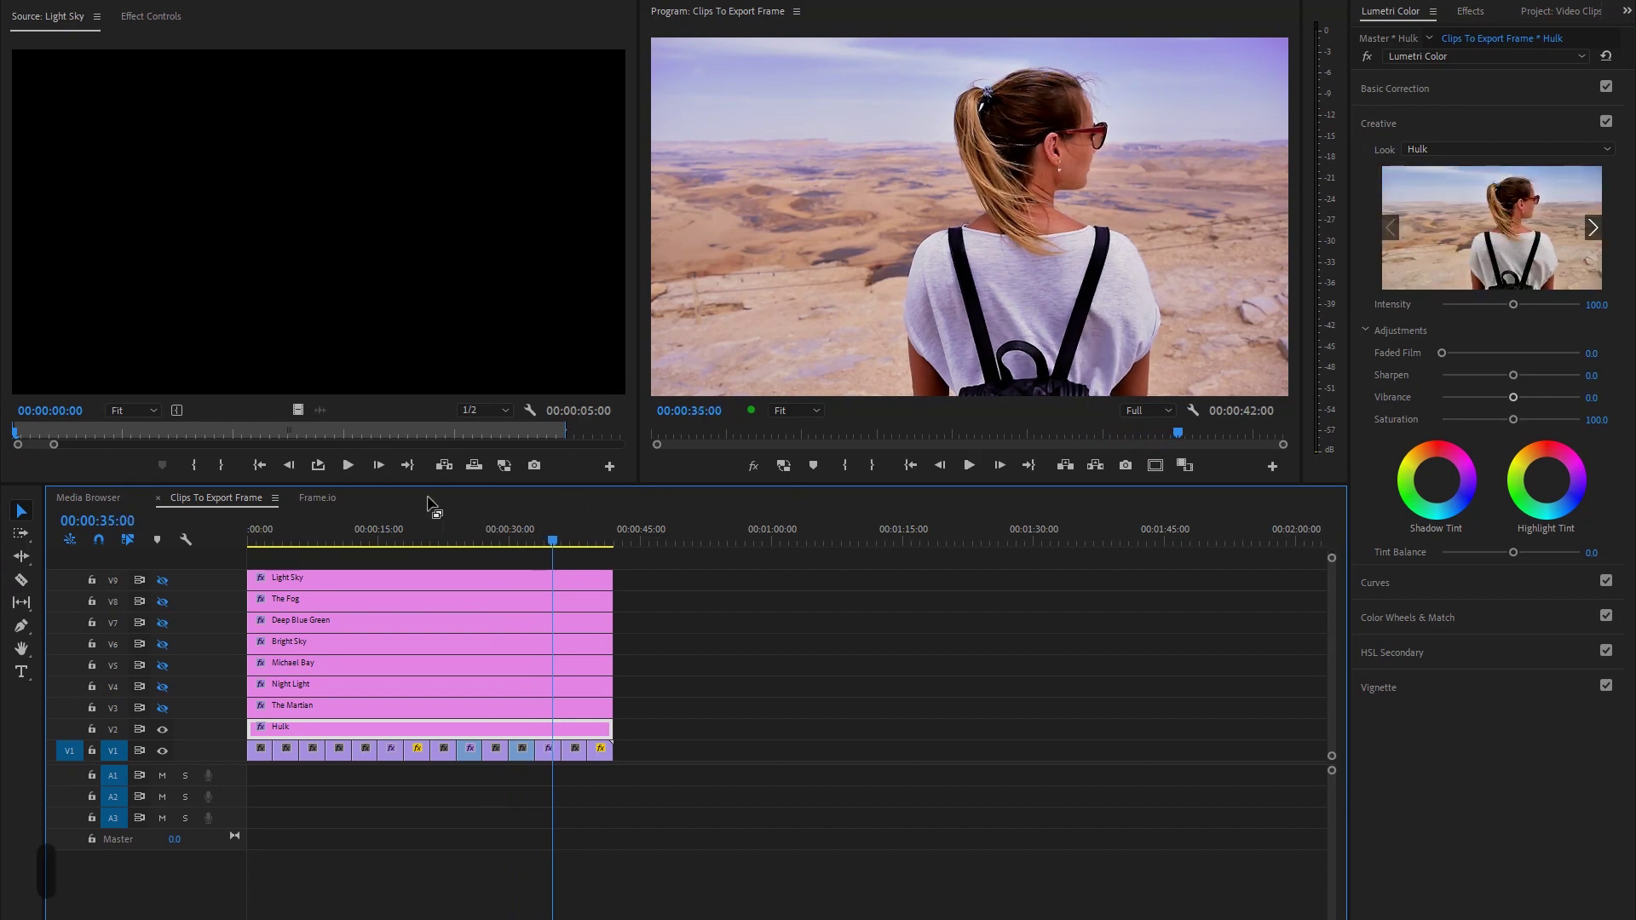
Step: Switch track output from V2 to V3 for The Martian look, and scrub from the sequence start to the blossom clip at 00:00:25:06
left_click(163, 729)
key("space")
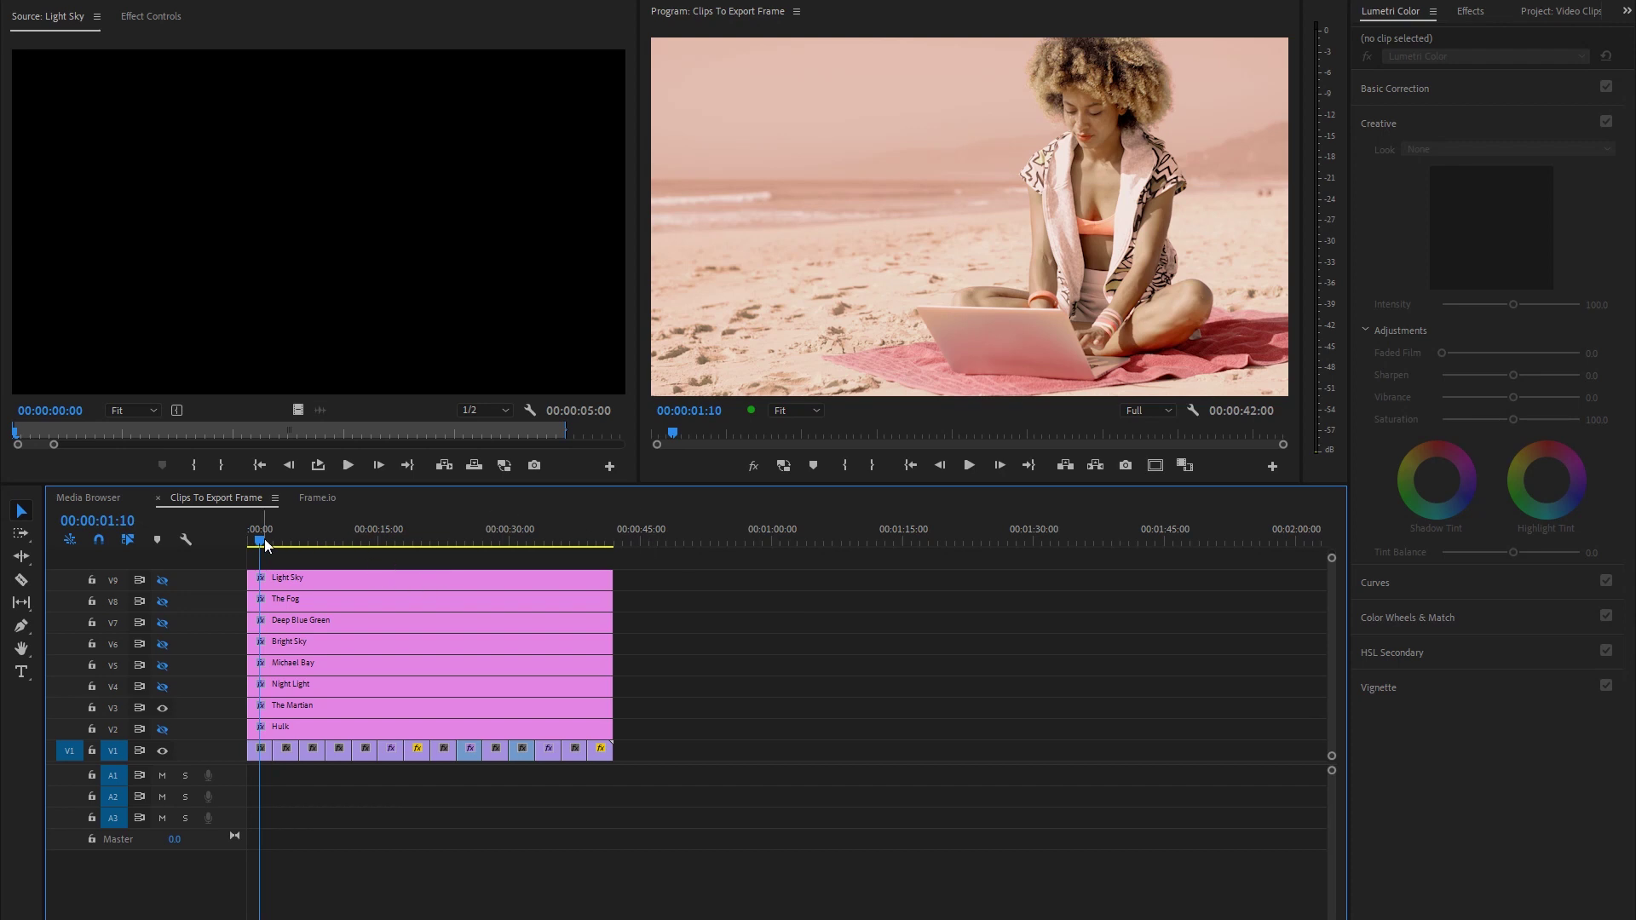
left_click_drag(265, 538, 218, 535)
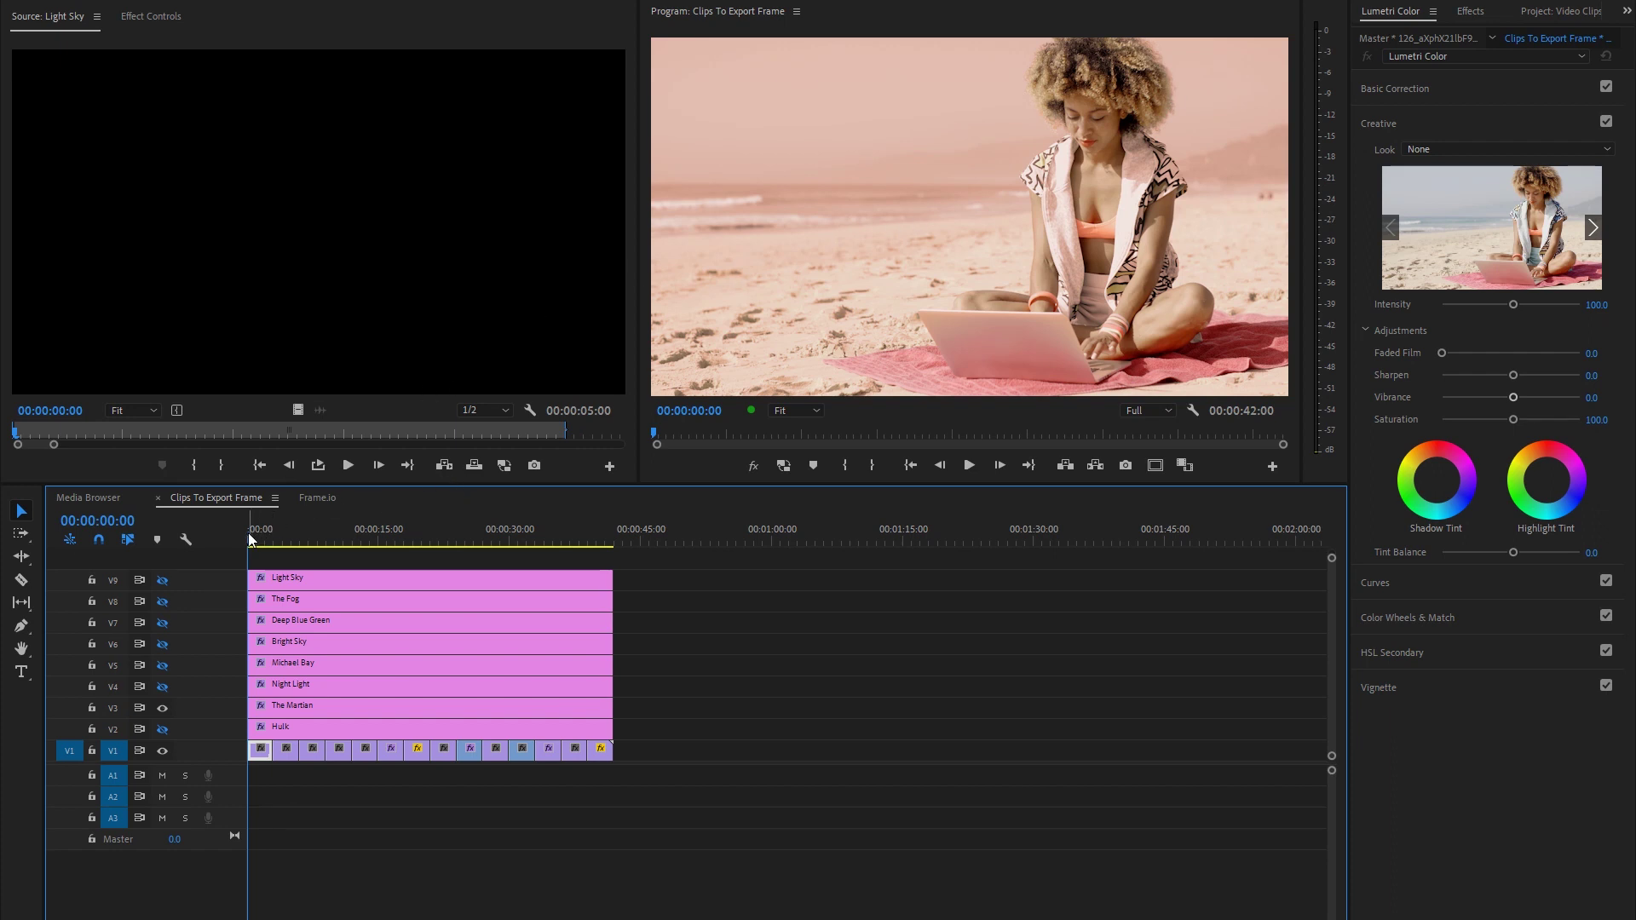
left_click_drag(248, 534, 278, 555)
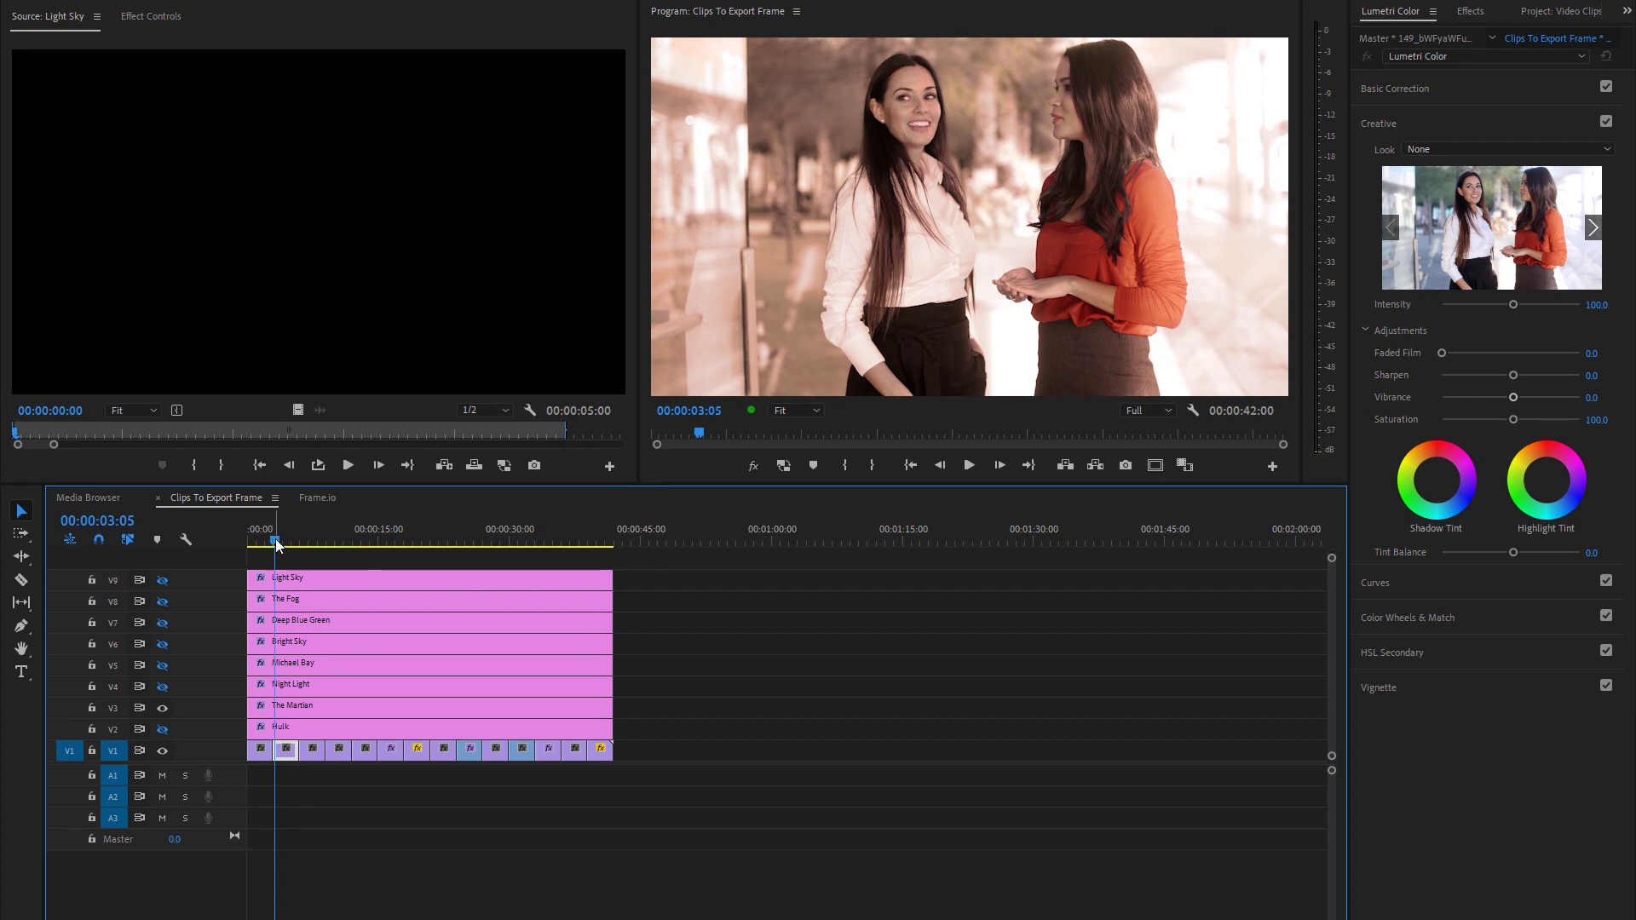
left_click_drag(277, 542, 469, 588)
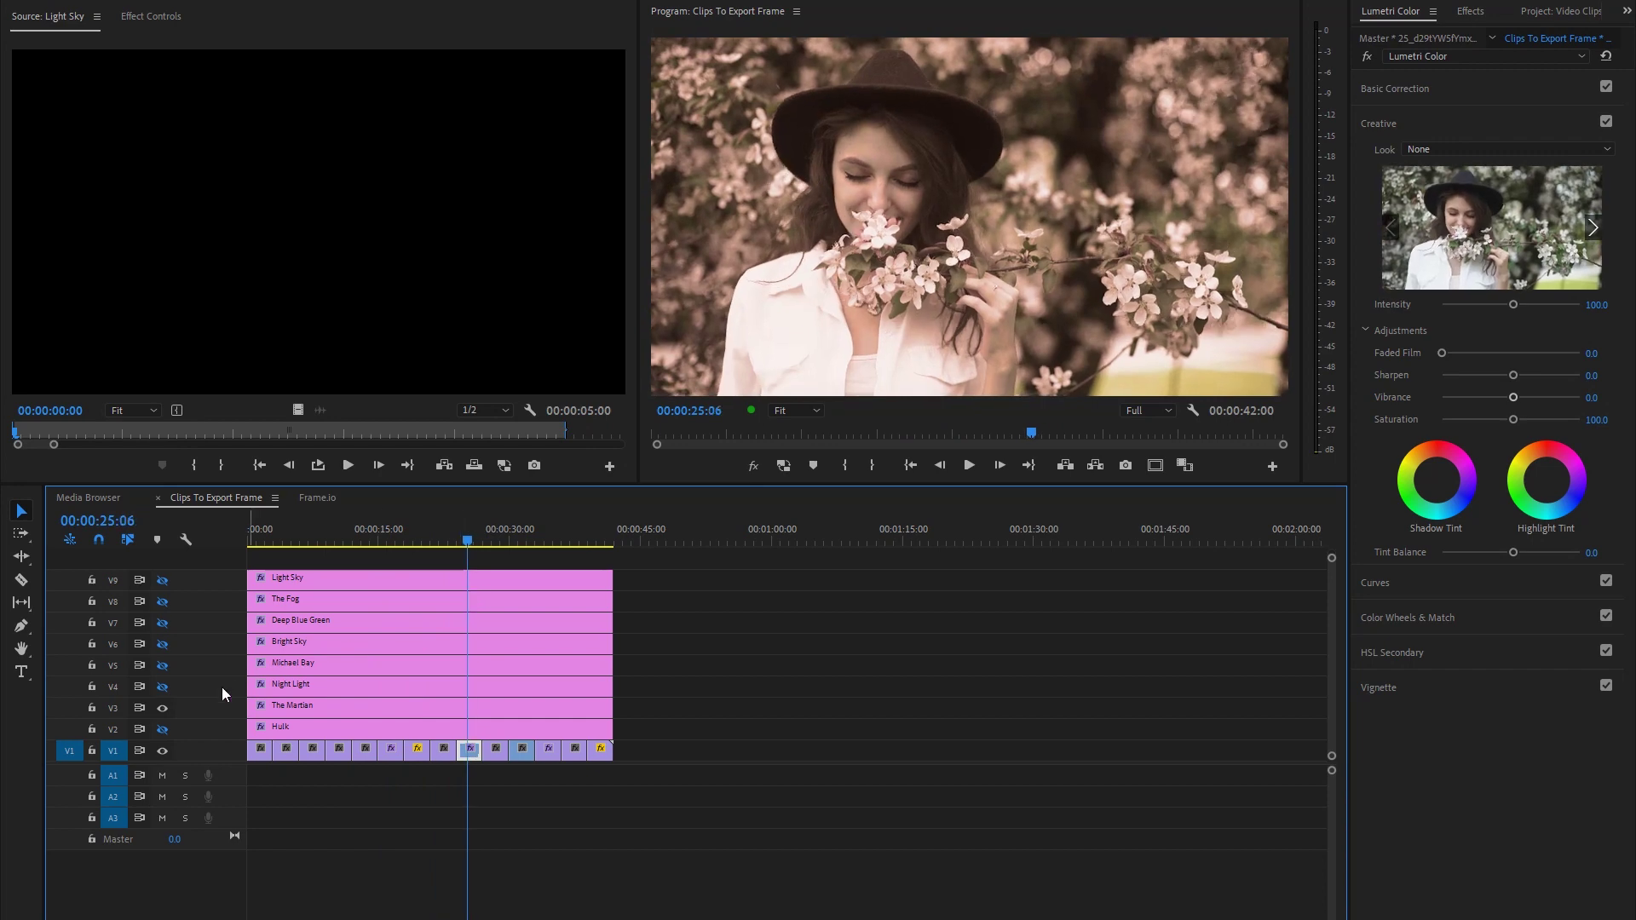
Step: Toggle V3 output repeatedly on the blossom clip to compare it with and without The Martian look
left_click(164, 708)
left_click(167, 707)
left_click(167, 707)
left_click(168, 708)
left_click(162, 708)
left_click(162, 707)
Step: Preview The Martian look on the mountain, desert, walking-man and forest clips, ending at 00:00:40:02
left_click(494, 546)
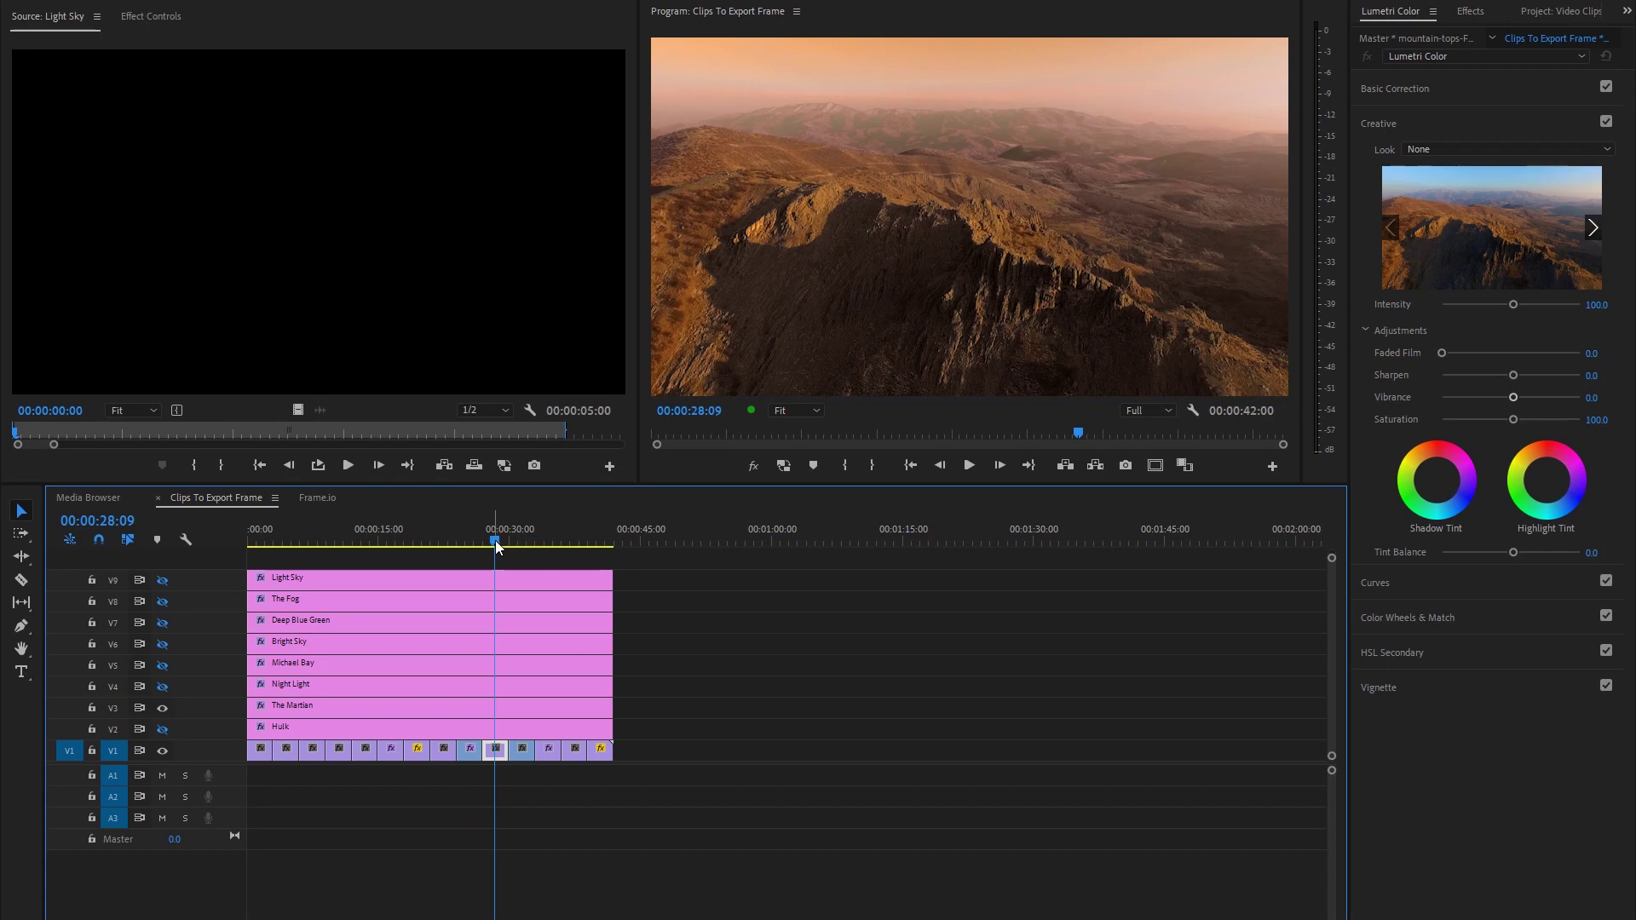
left_click_drag(494, 539, 494, 539)
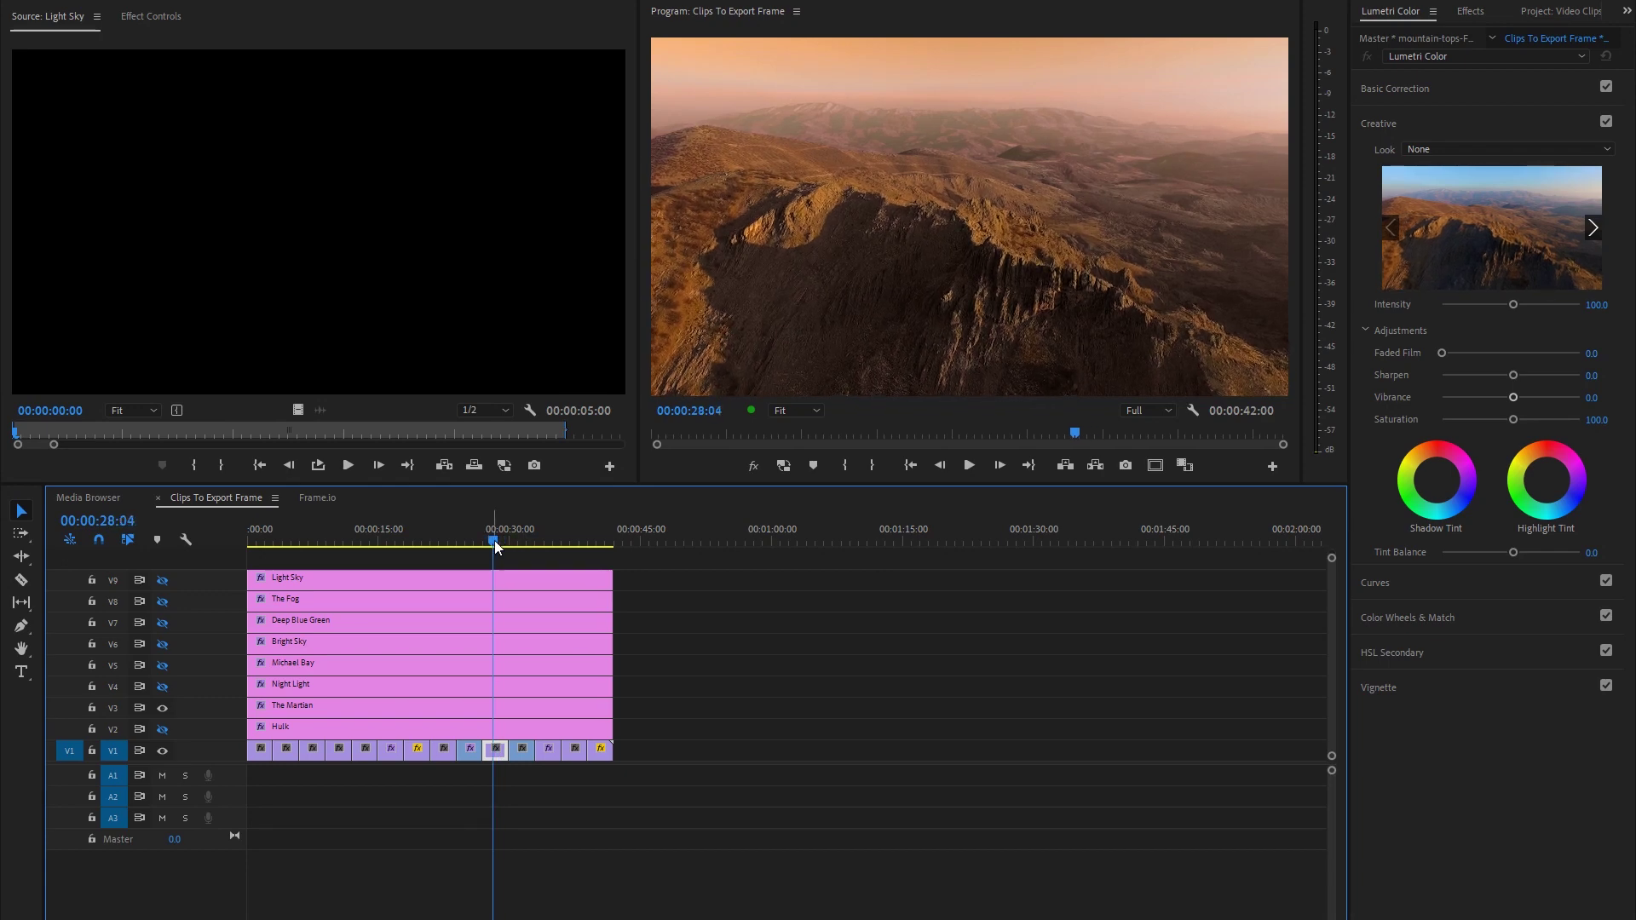
left_click_drag(494, 540, 559, 576)
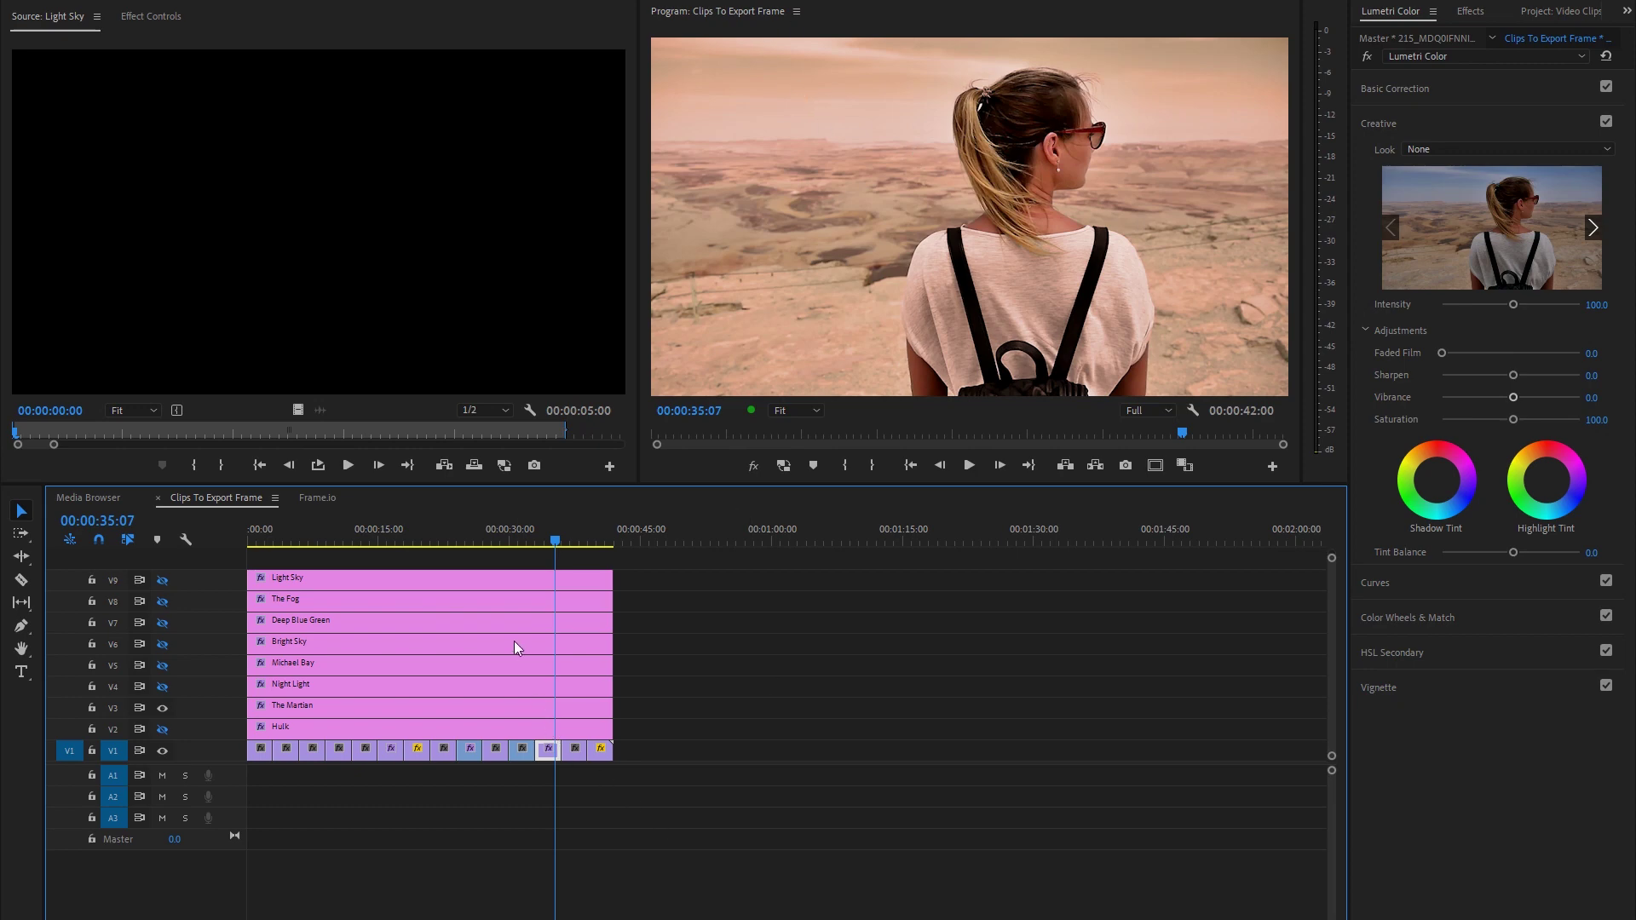
left_click_drag(554, 541, 578, 545)
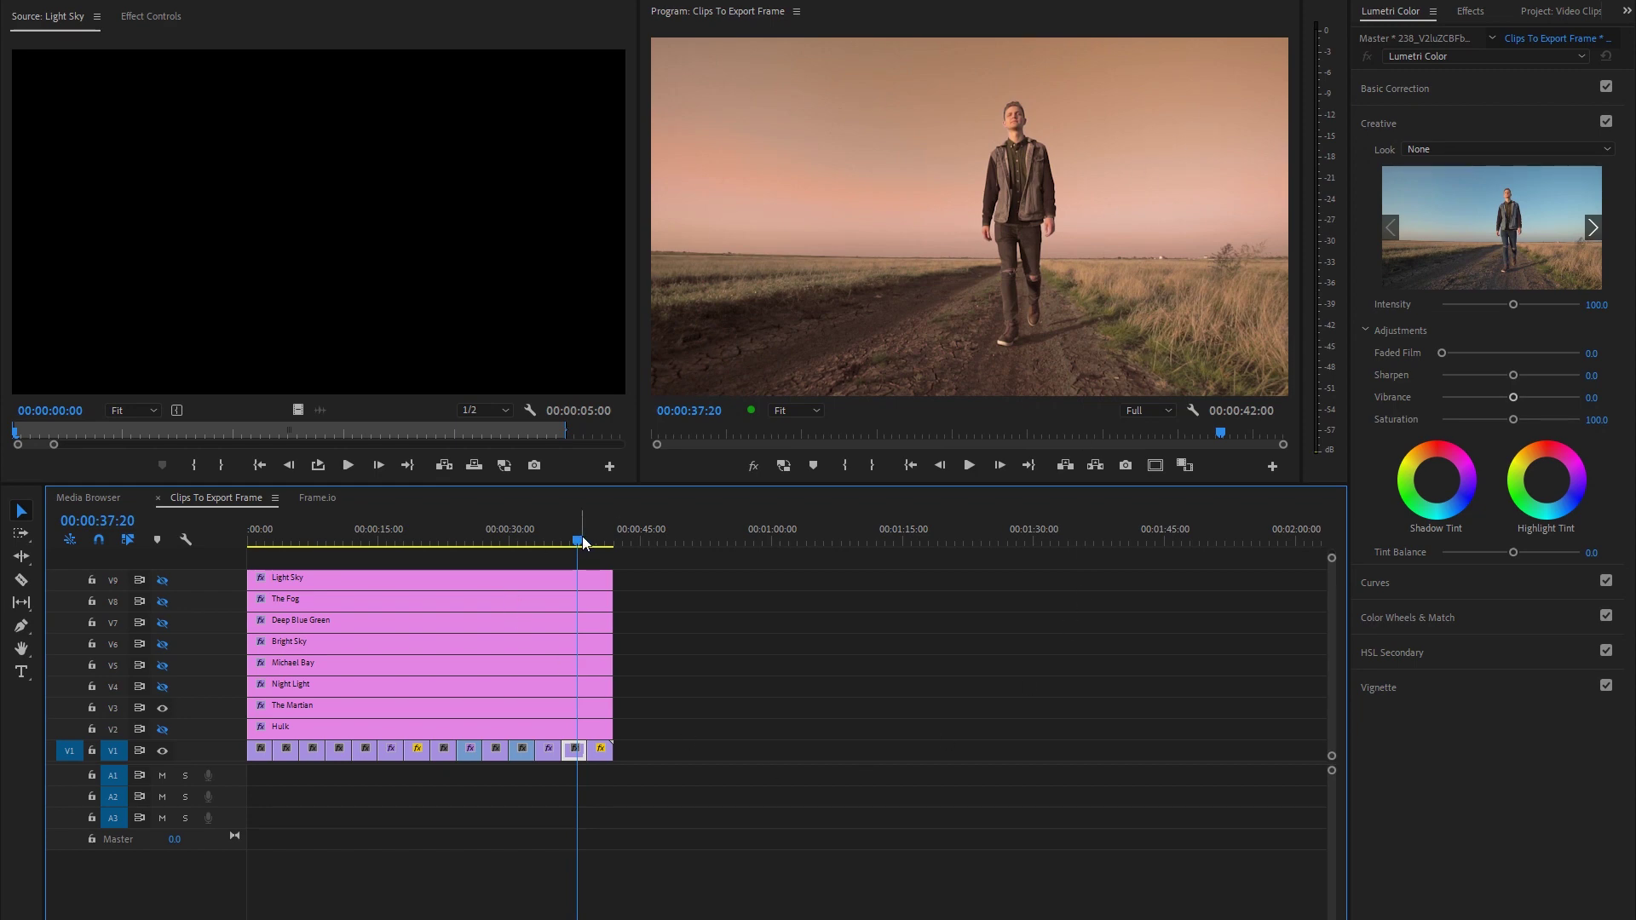
left_click_drag(583, 543, 596, 541)
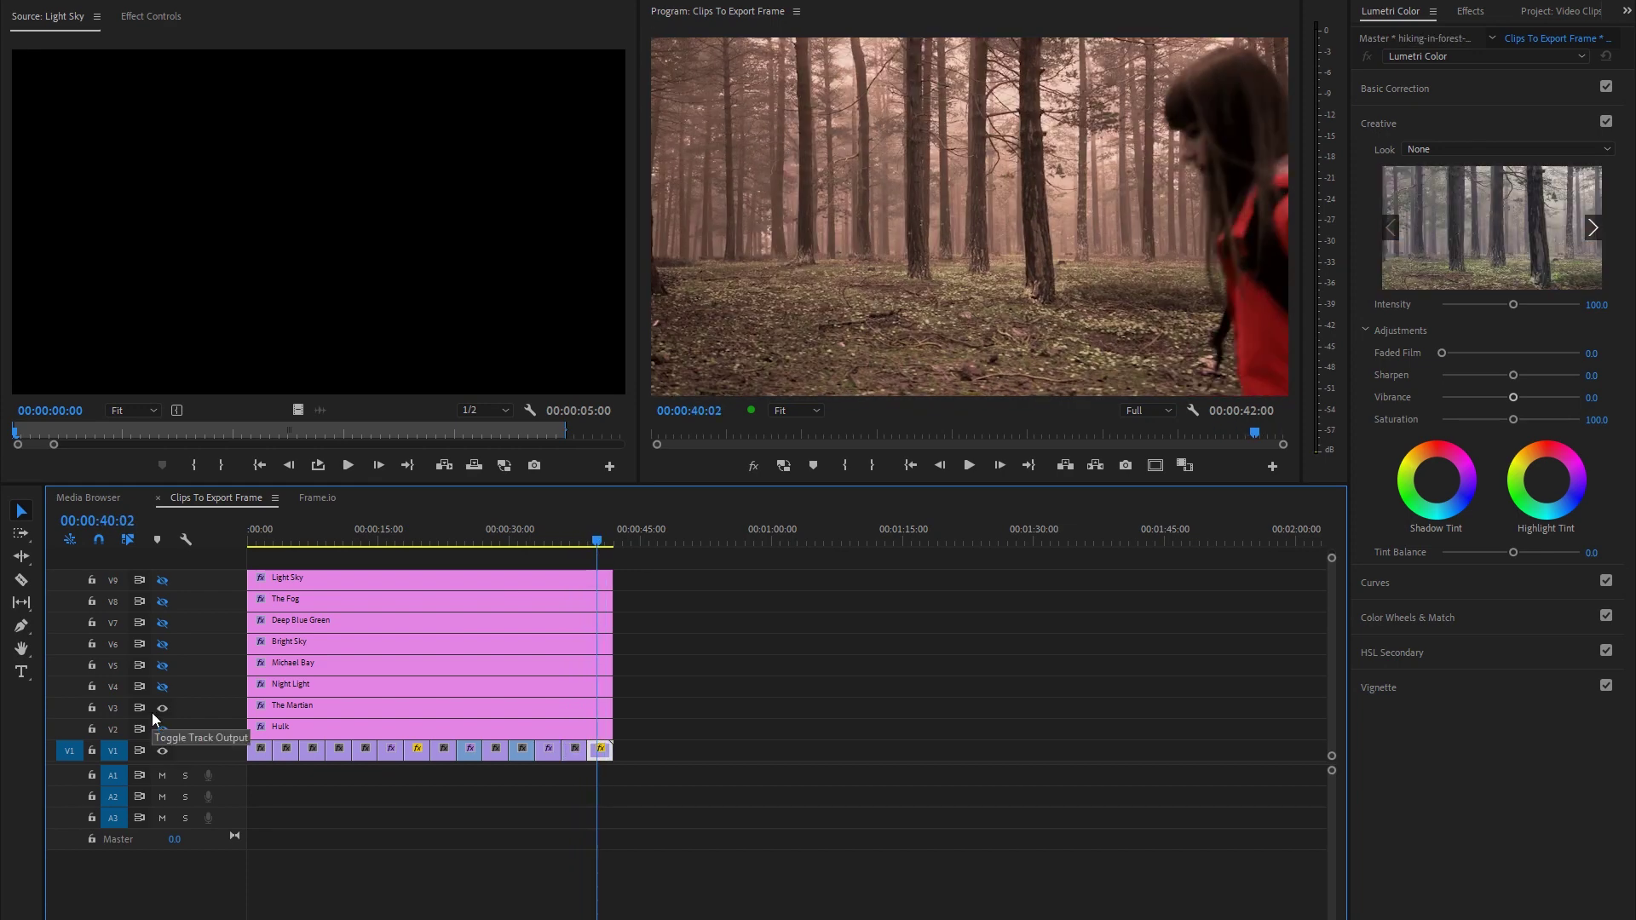
Step: Turn off V3 track output and turn on V4 output for the Night Light adjustment layer
left_click(162, 728)
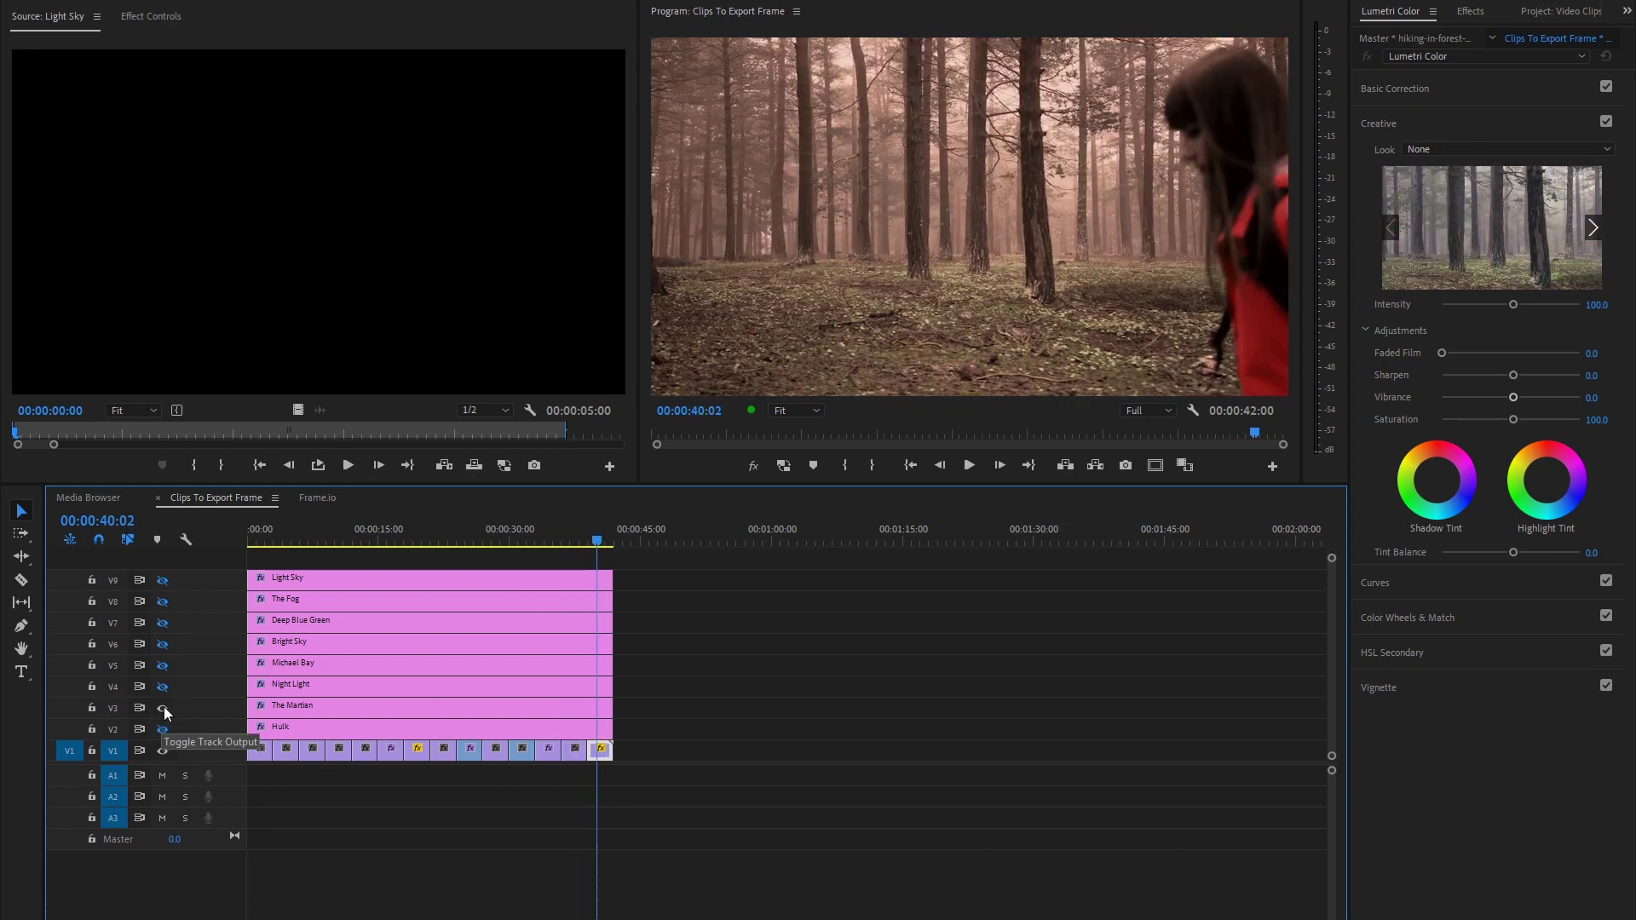
left_click(163, 708)
left_click(162, 690)
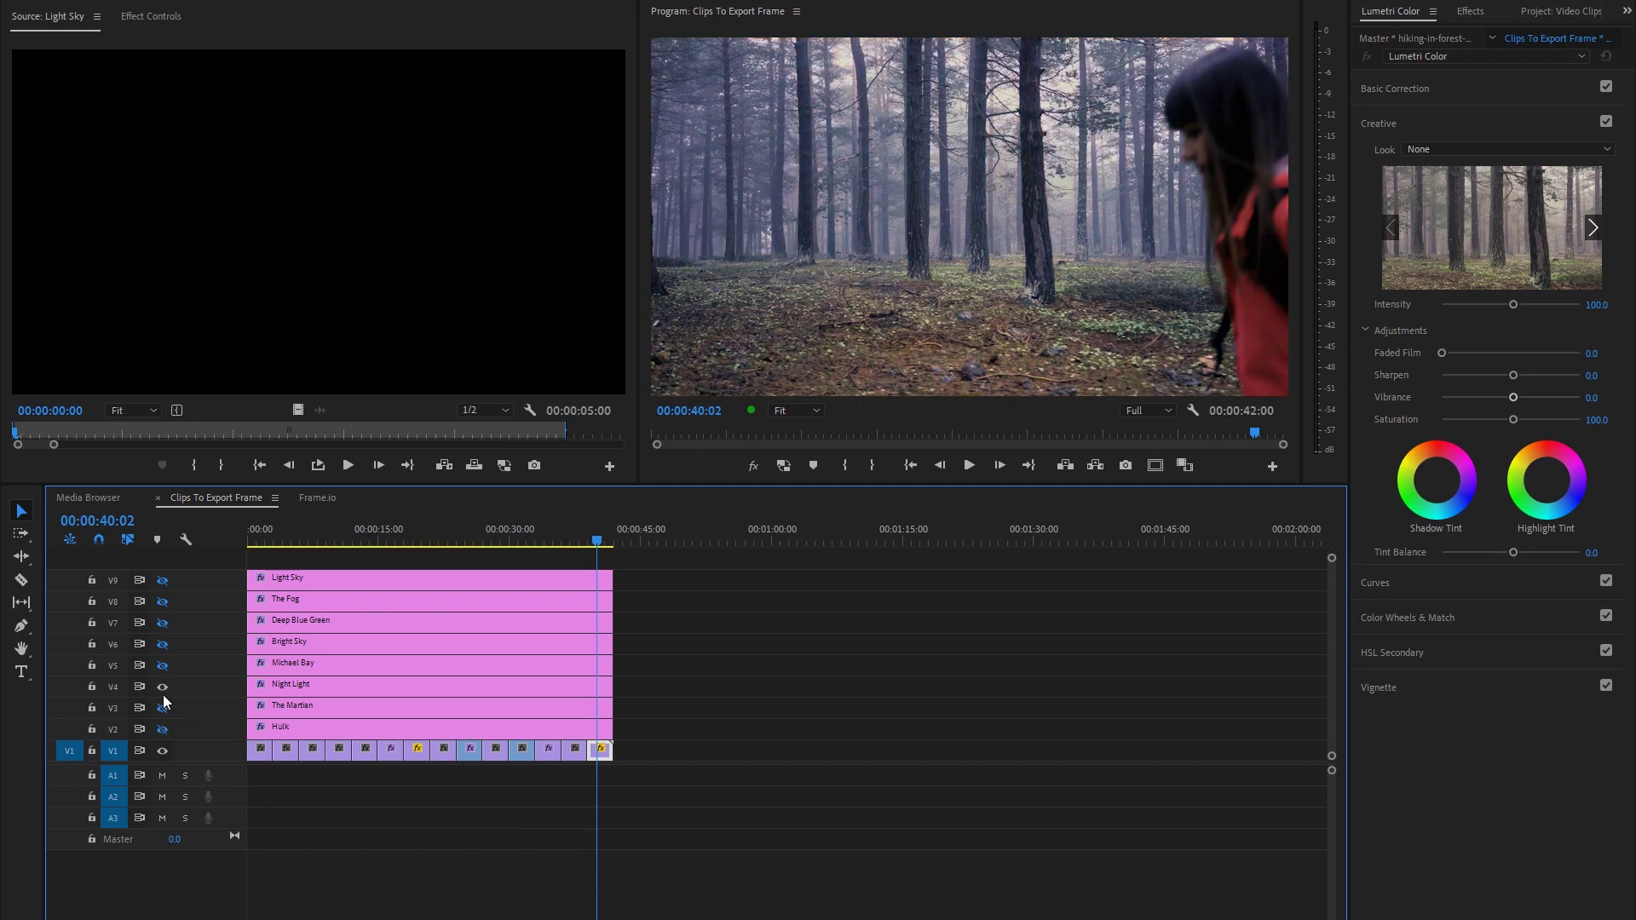
Step: Preview the Night Light look from the beach clip to the laptop-in-bed clip, and on the blossom clip at 00:00:25:16
left_click_drag(306, 538, 261, 540)
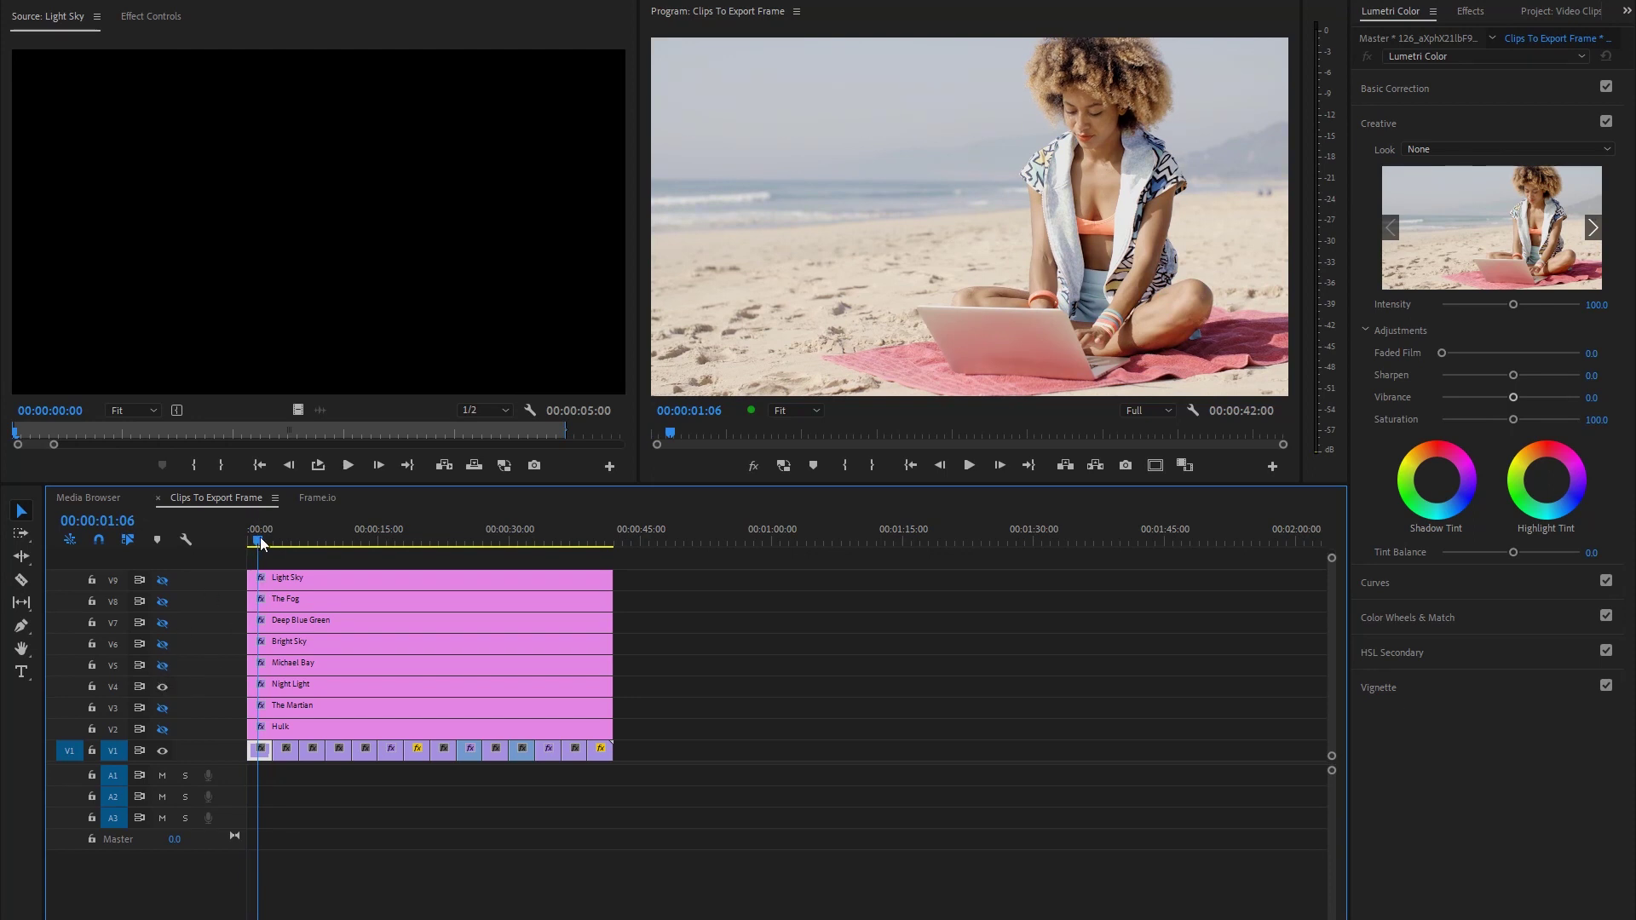
left_click_drag(261, 539, 360, 570)
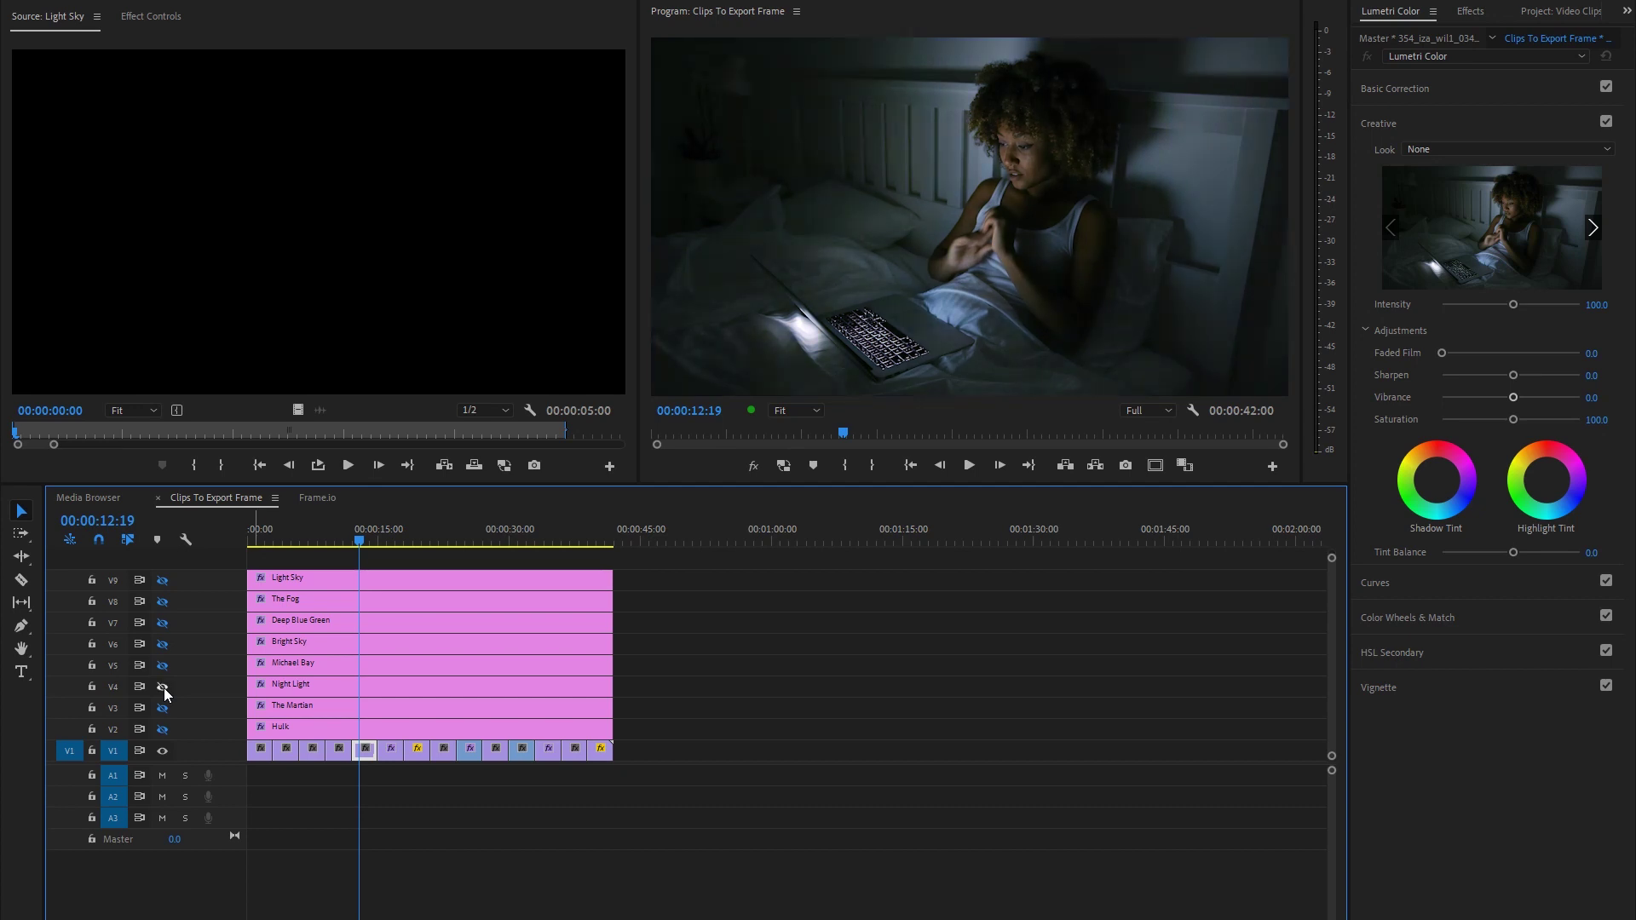
left_click(474, 545)
key("Left")
key("Left")
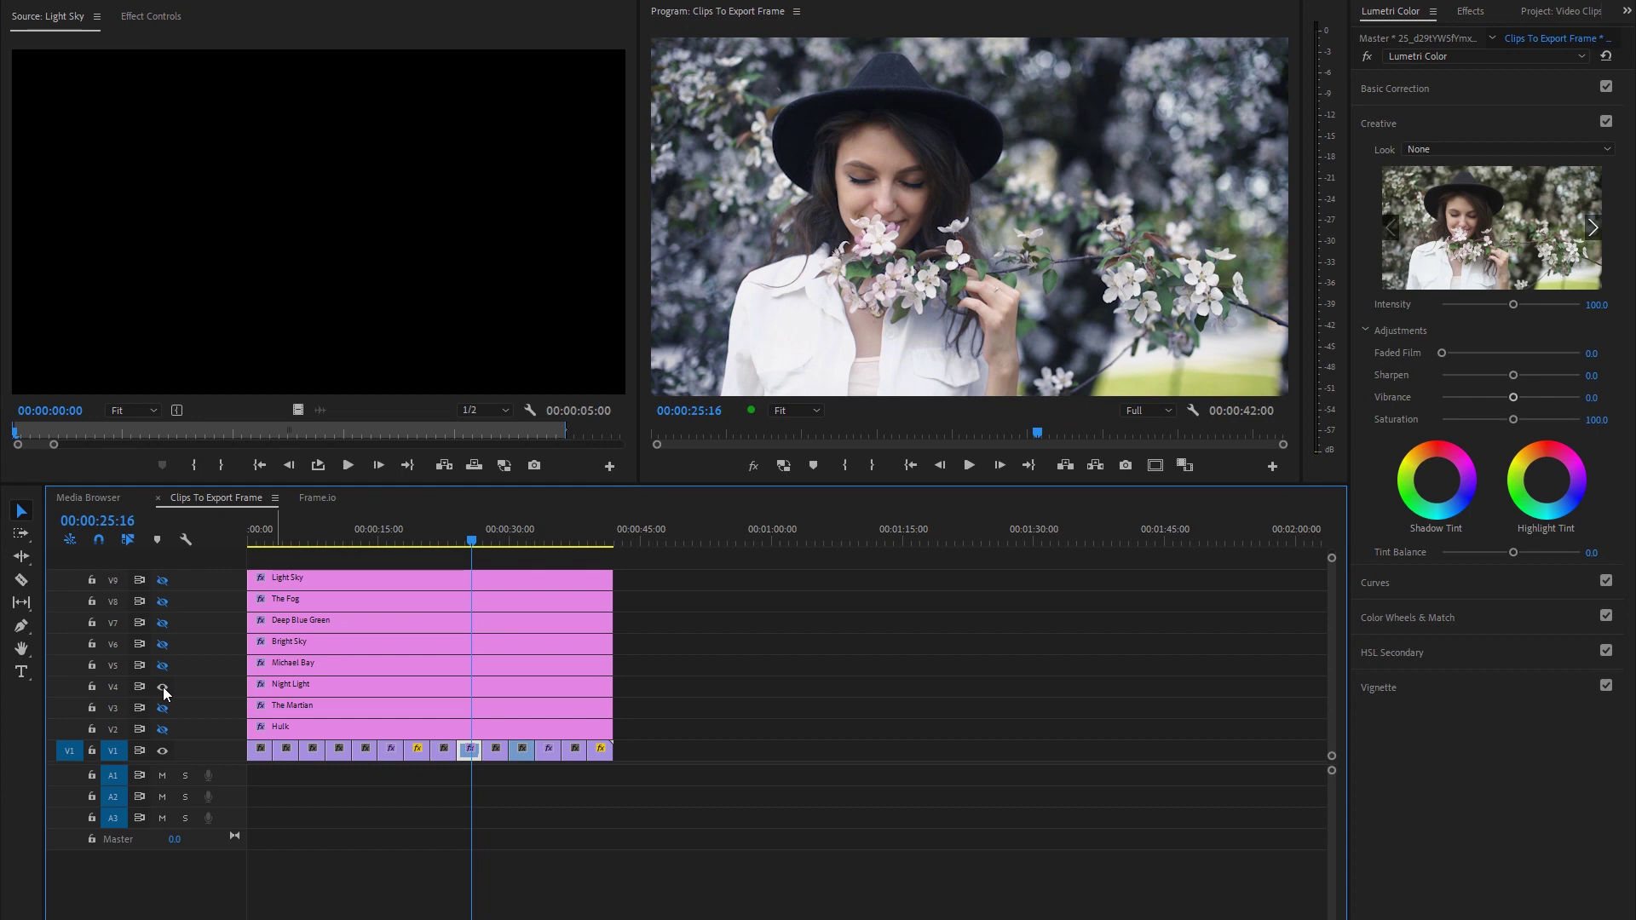
Step: Switch track output from V4 to V5 for the Michael Bay look, and preview it on the beach and two-women clips
left_click(162, 686)
left_click(262, 539)
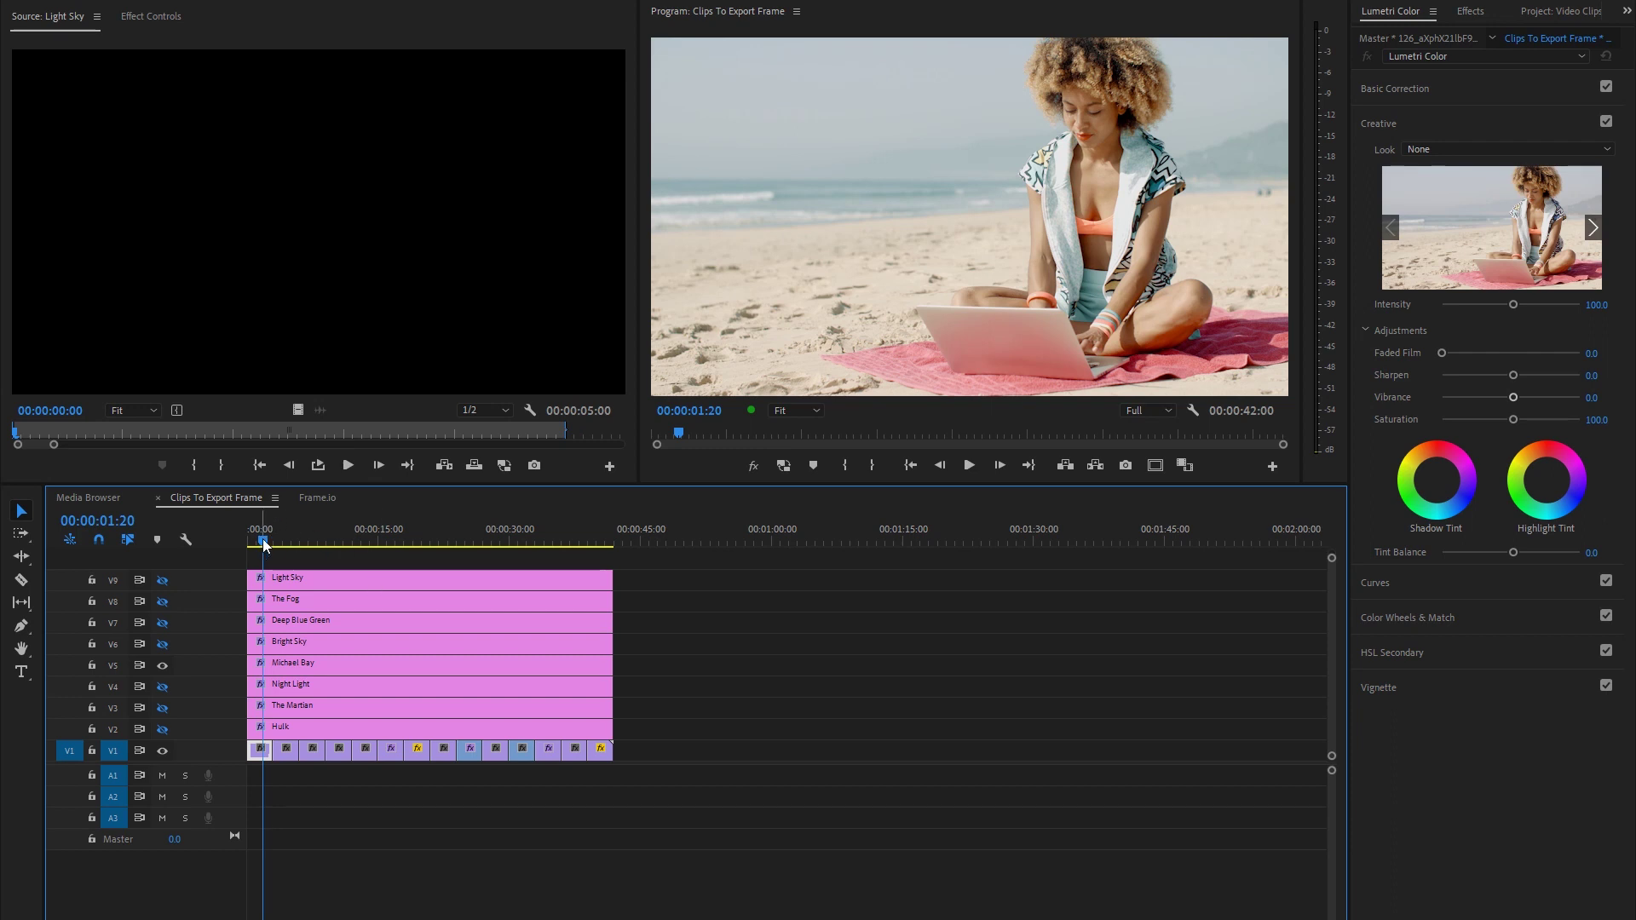
left_click_drag(263, 546, 258, 542)
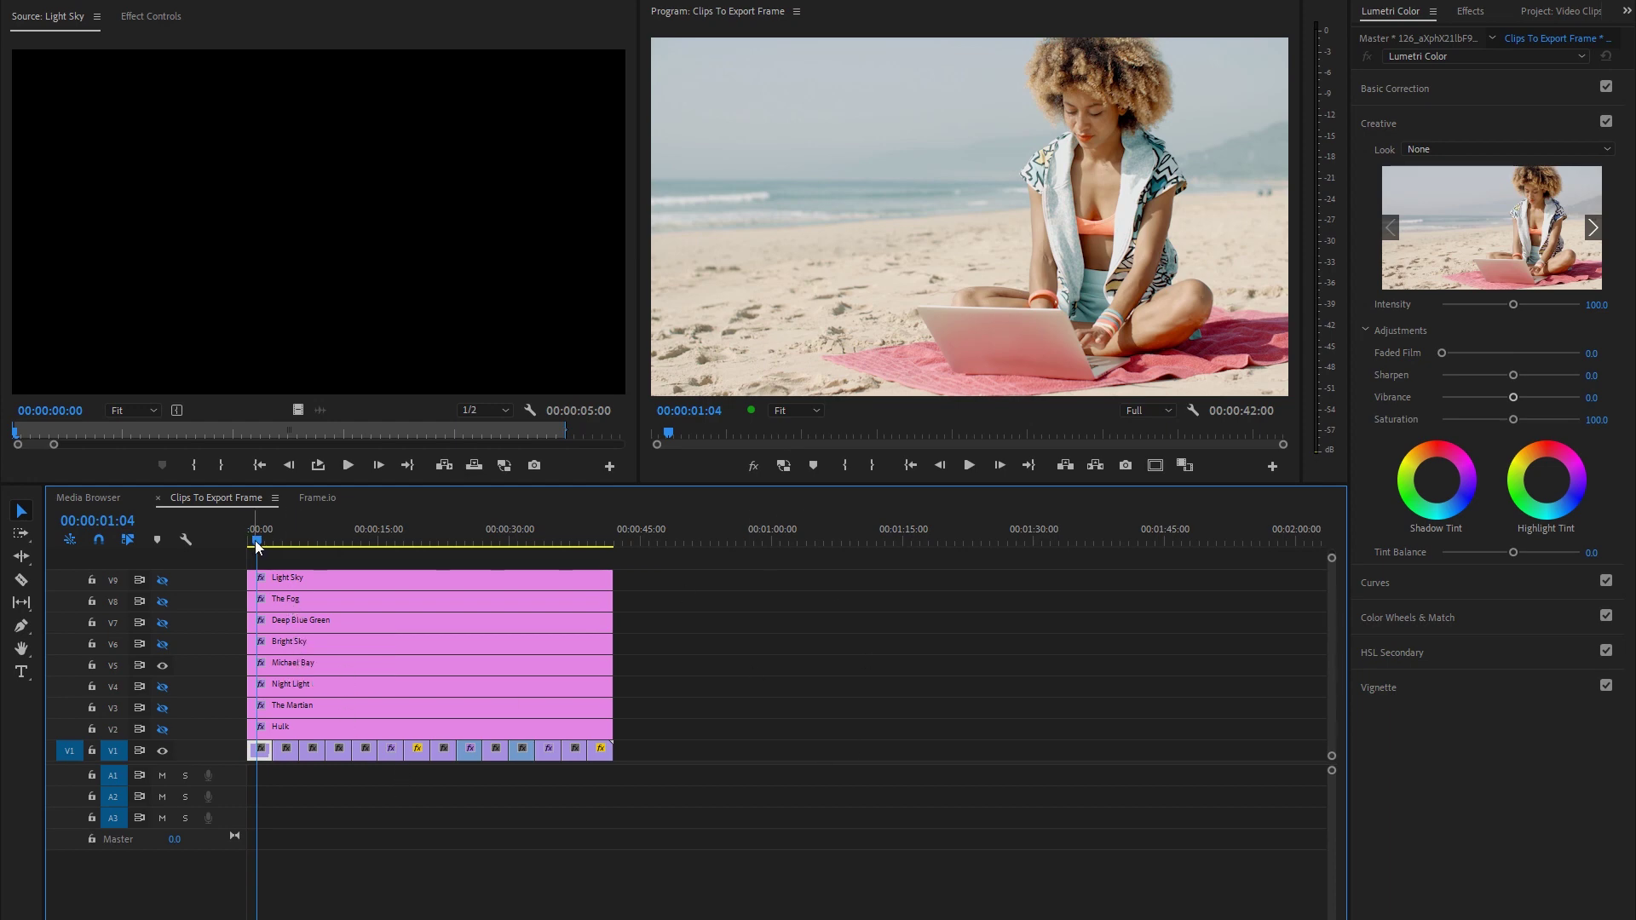
left_click_drag(257, 540, 258, 545)
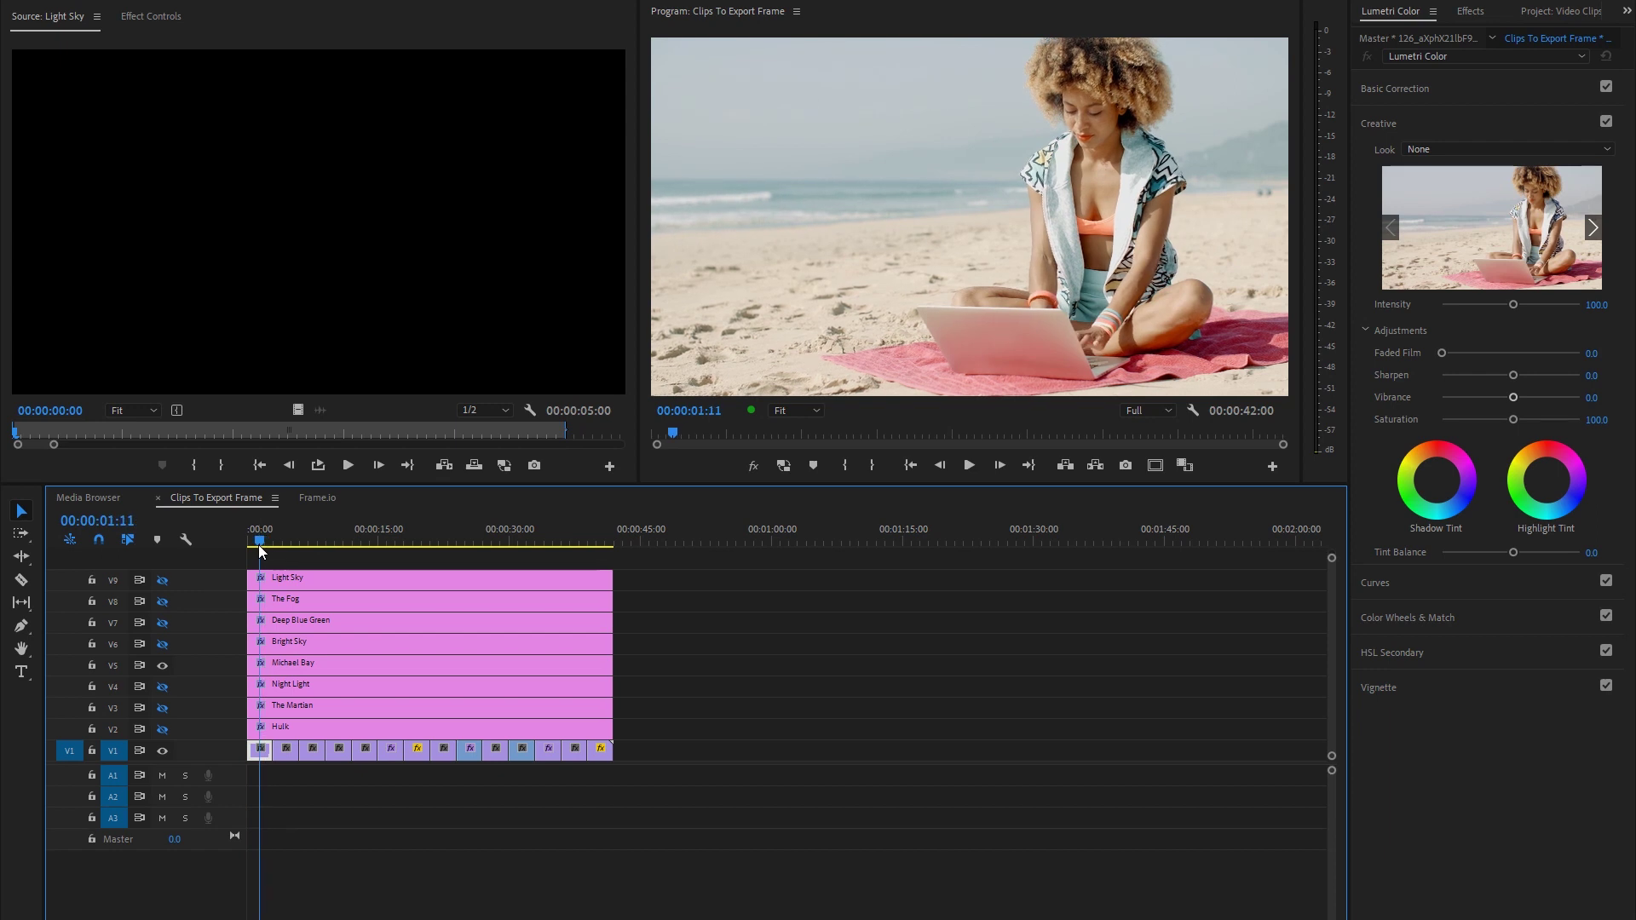
left_click_drag(258, 545, 263, 548)
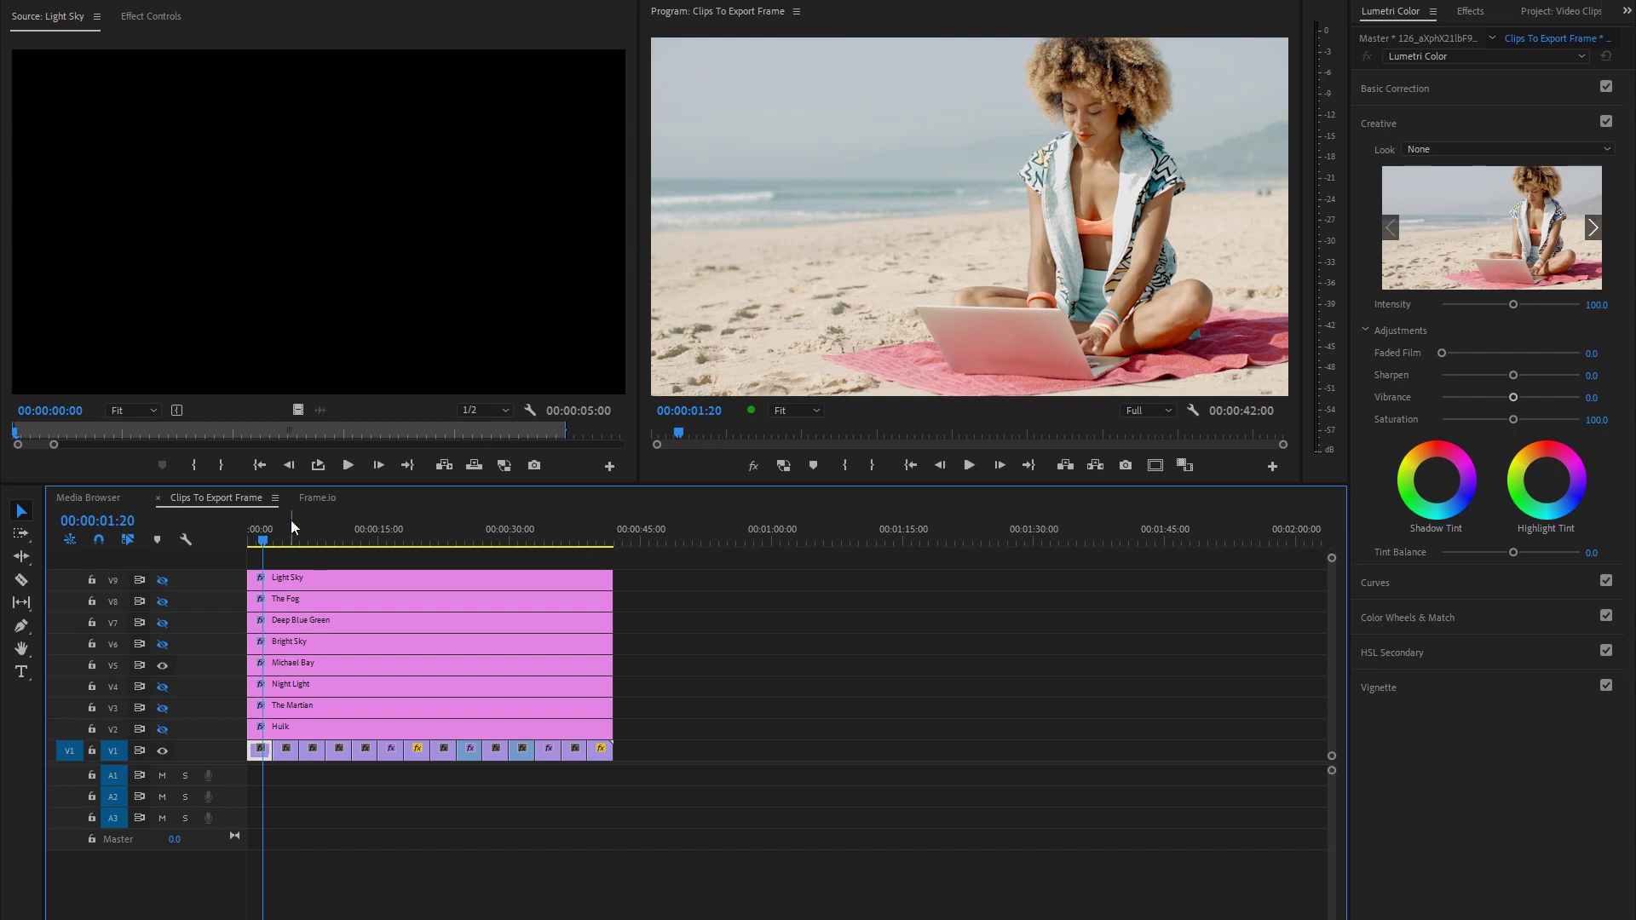
left_click_drag(268, 542, 287, 540)
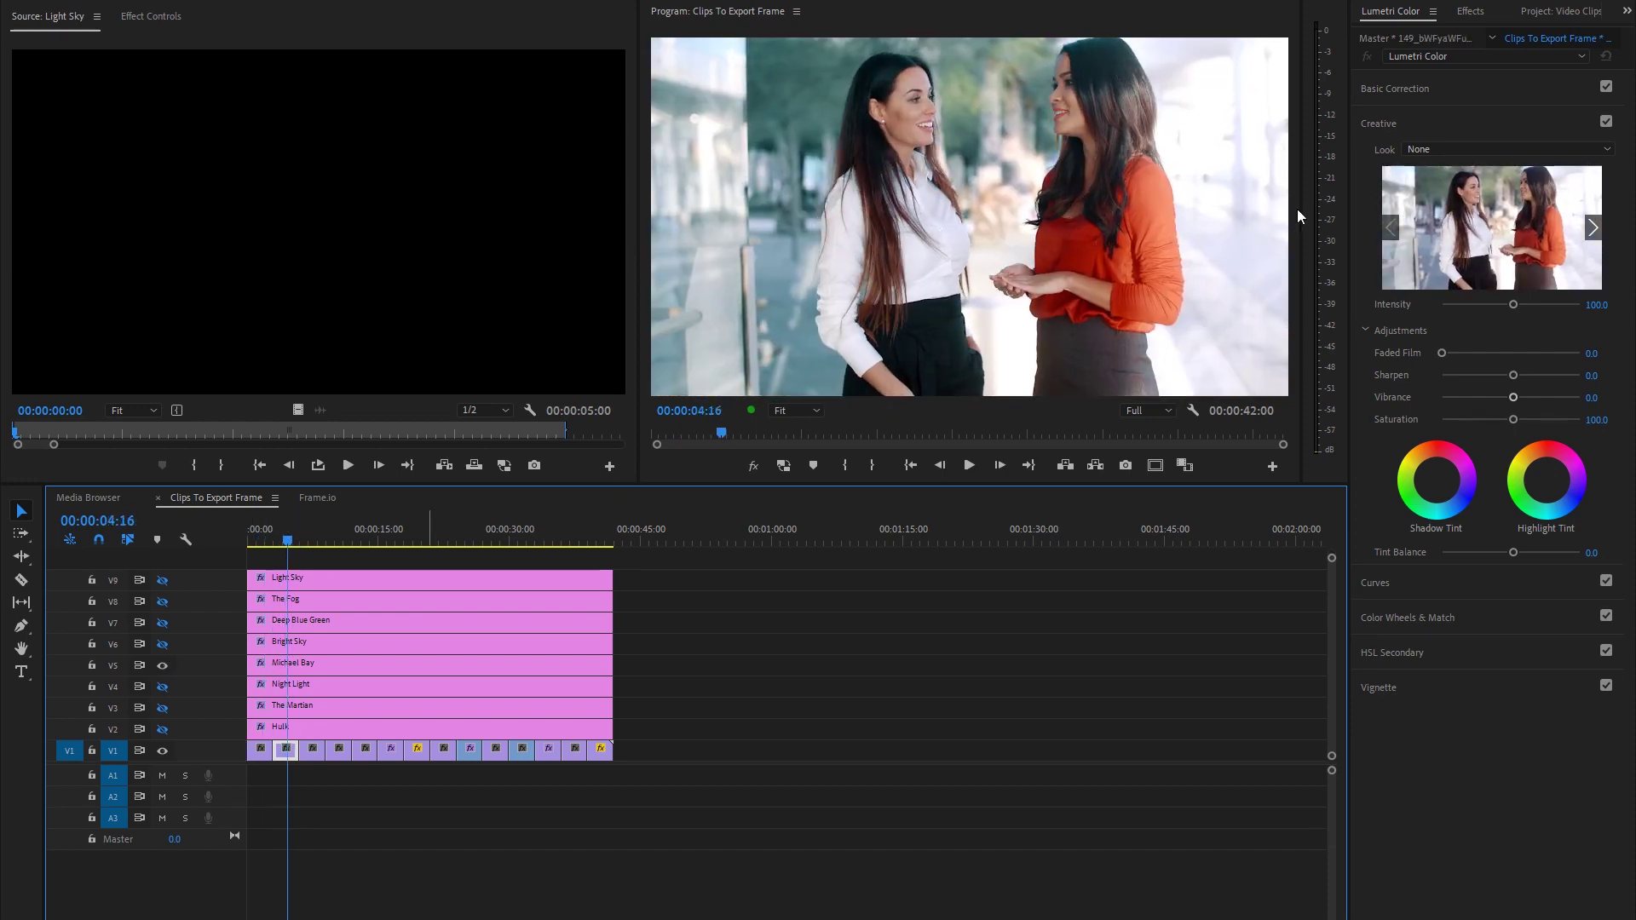
Step: Compare the Michael Bay look on and off on the two-women clip and, after scrubbing past the hiker, on the desert clip at 00:00:35:10
left_click(164, 666)
left_click(164, 666)
left_click_drag(291, 540, 382, 557)
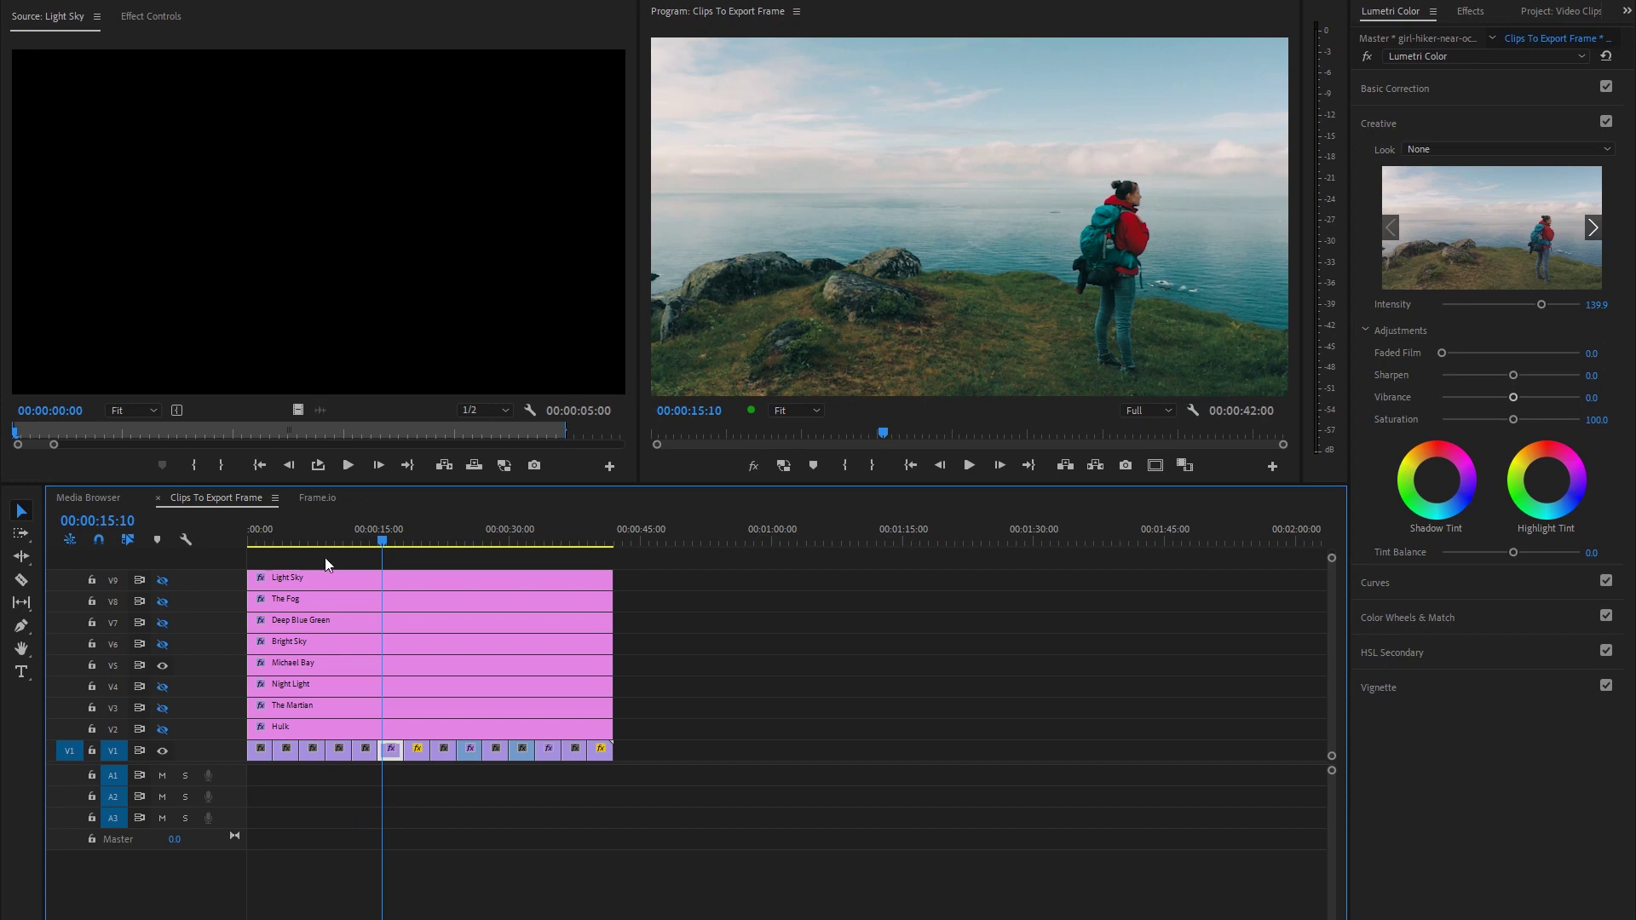
left_click_drag(377, 541, 555, 584)
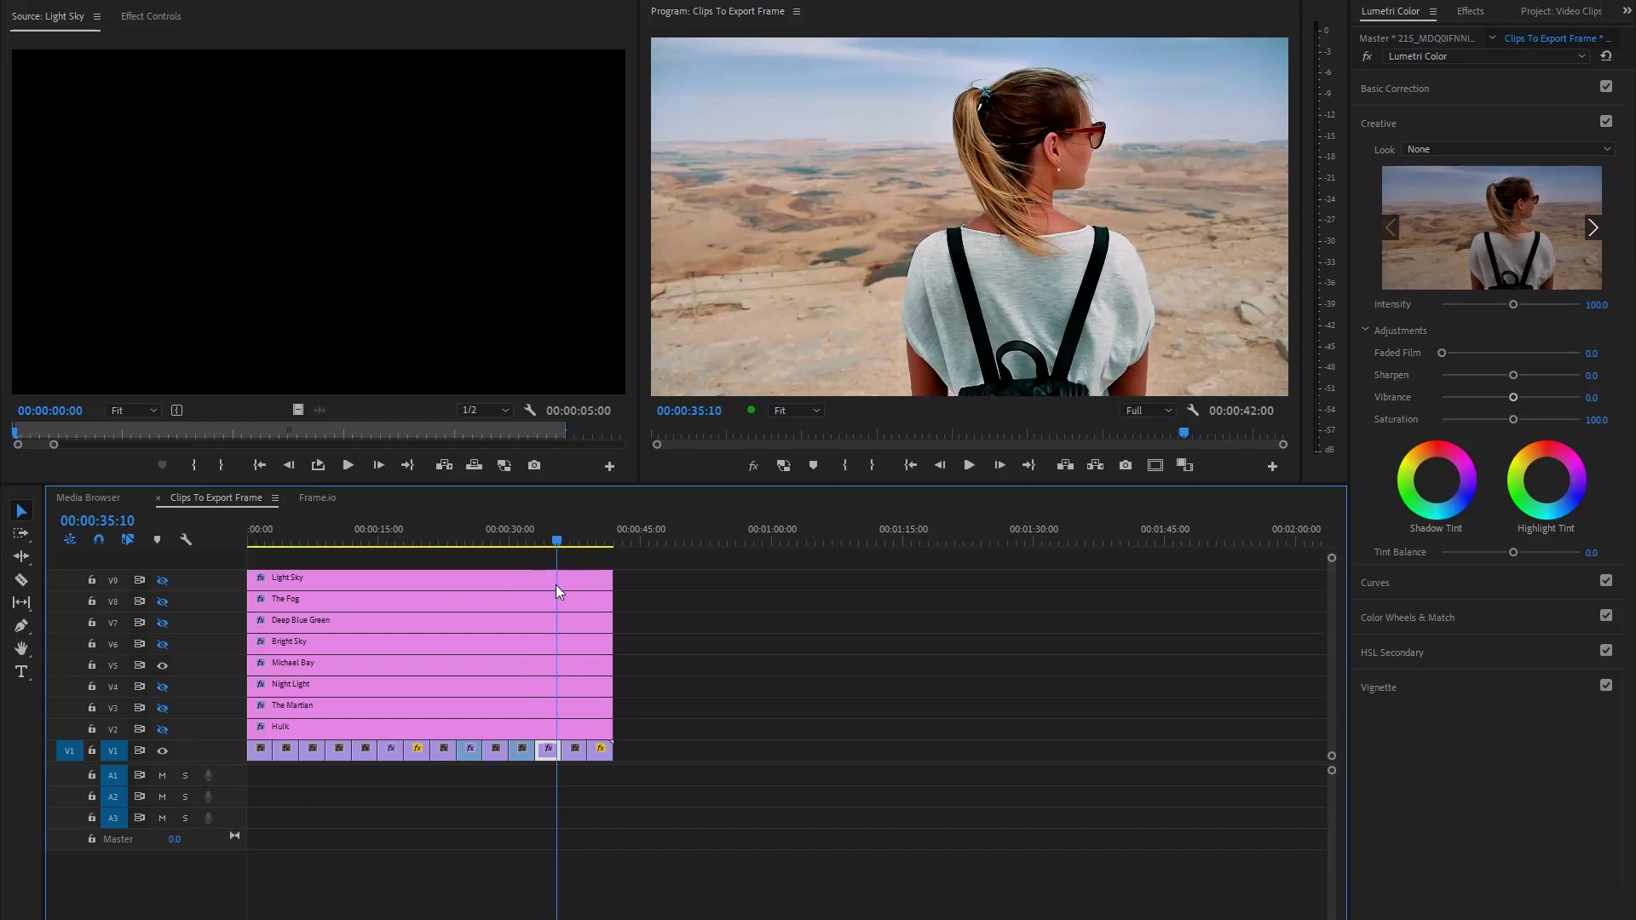
left_click(161, 667)
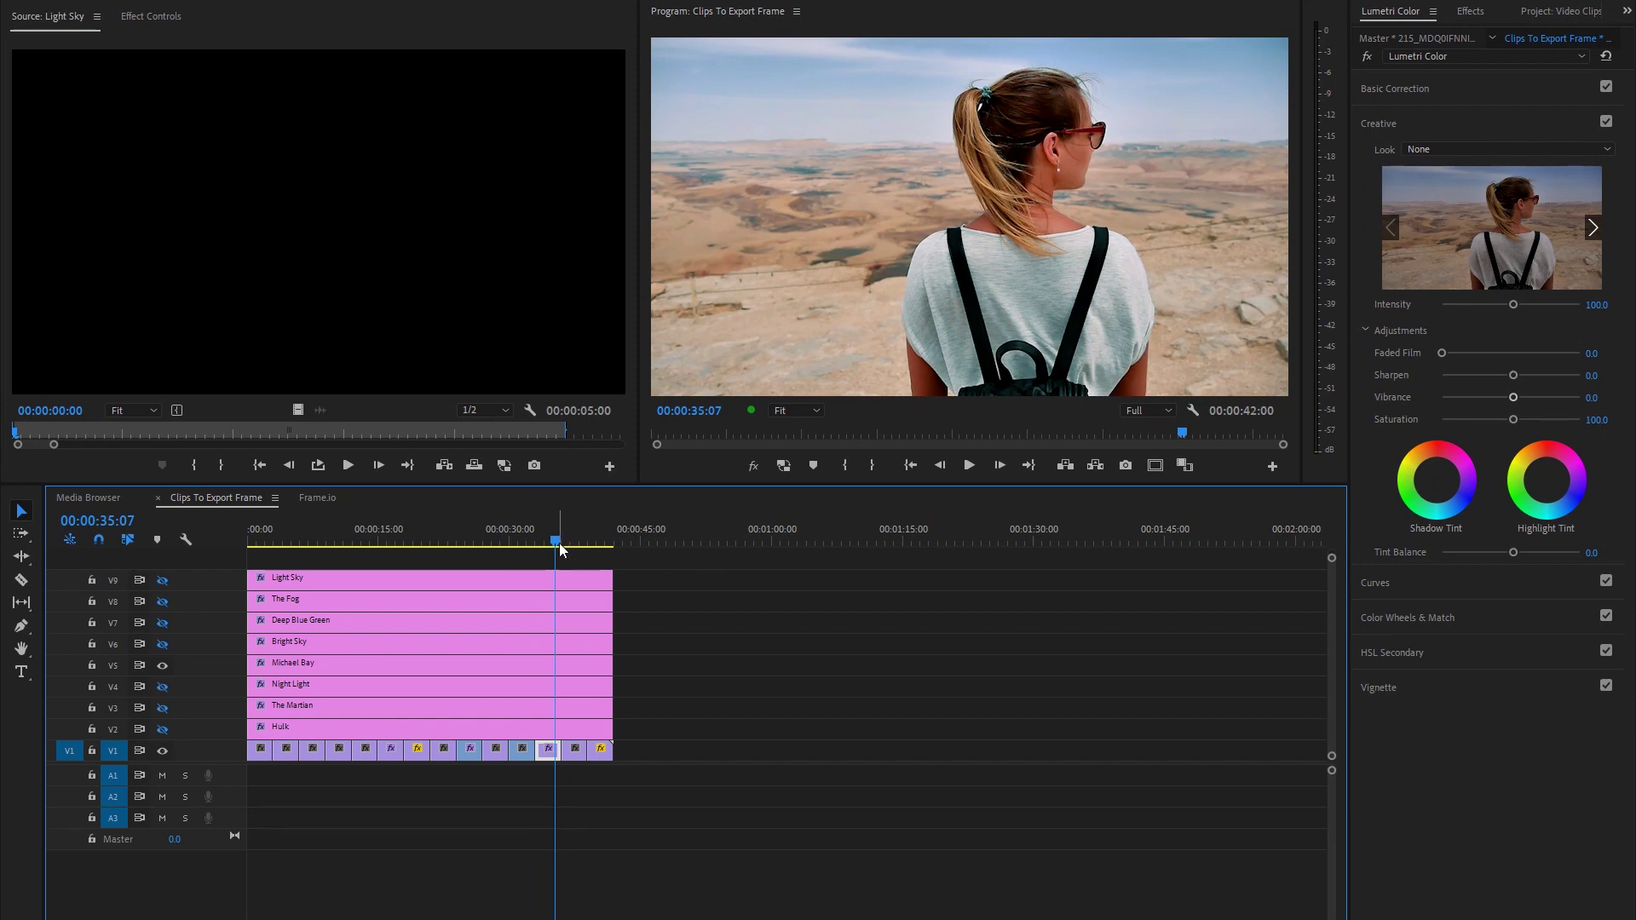
Step: Select the Michael Bay adjustment layer at the walking-man clip and preview its look through to the forest clip at 00:00:40:21
left_click_drag(559, 544, 566, 585)
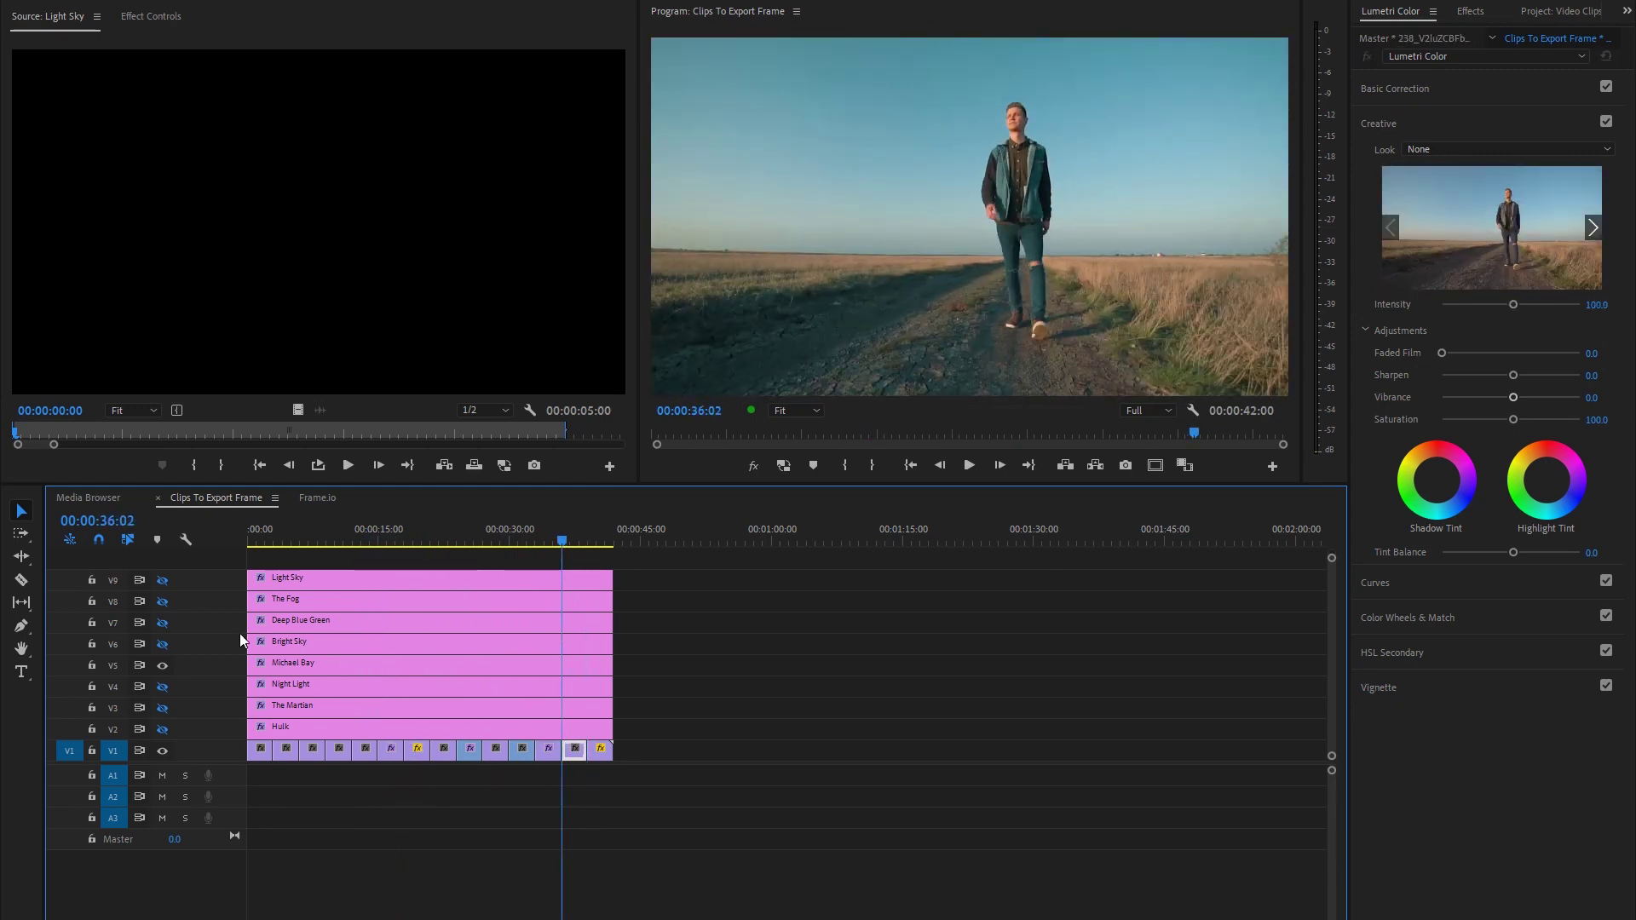
left_click(290, 665)
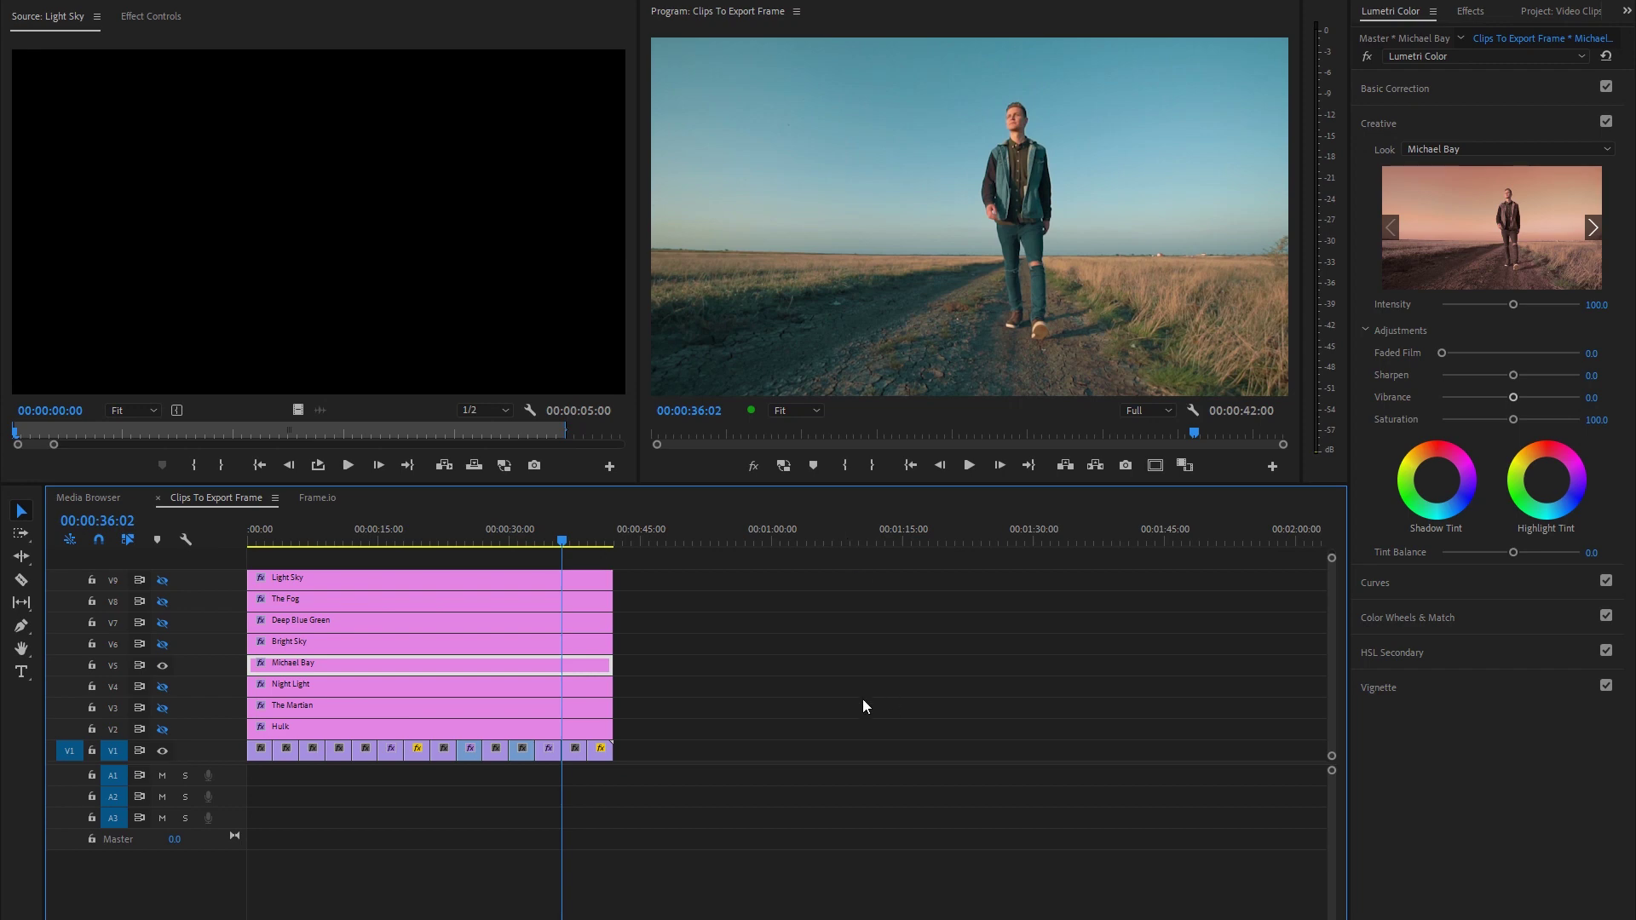
left_click(566, 545)
left_click_drag(569, 541, 606, 558)
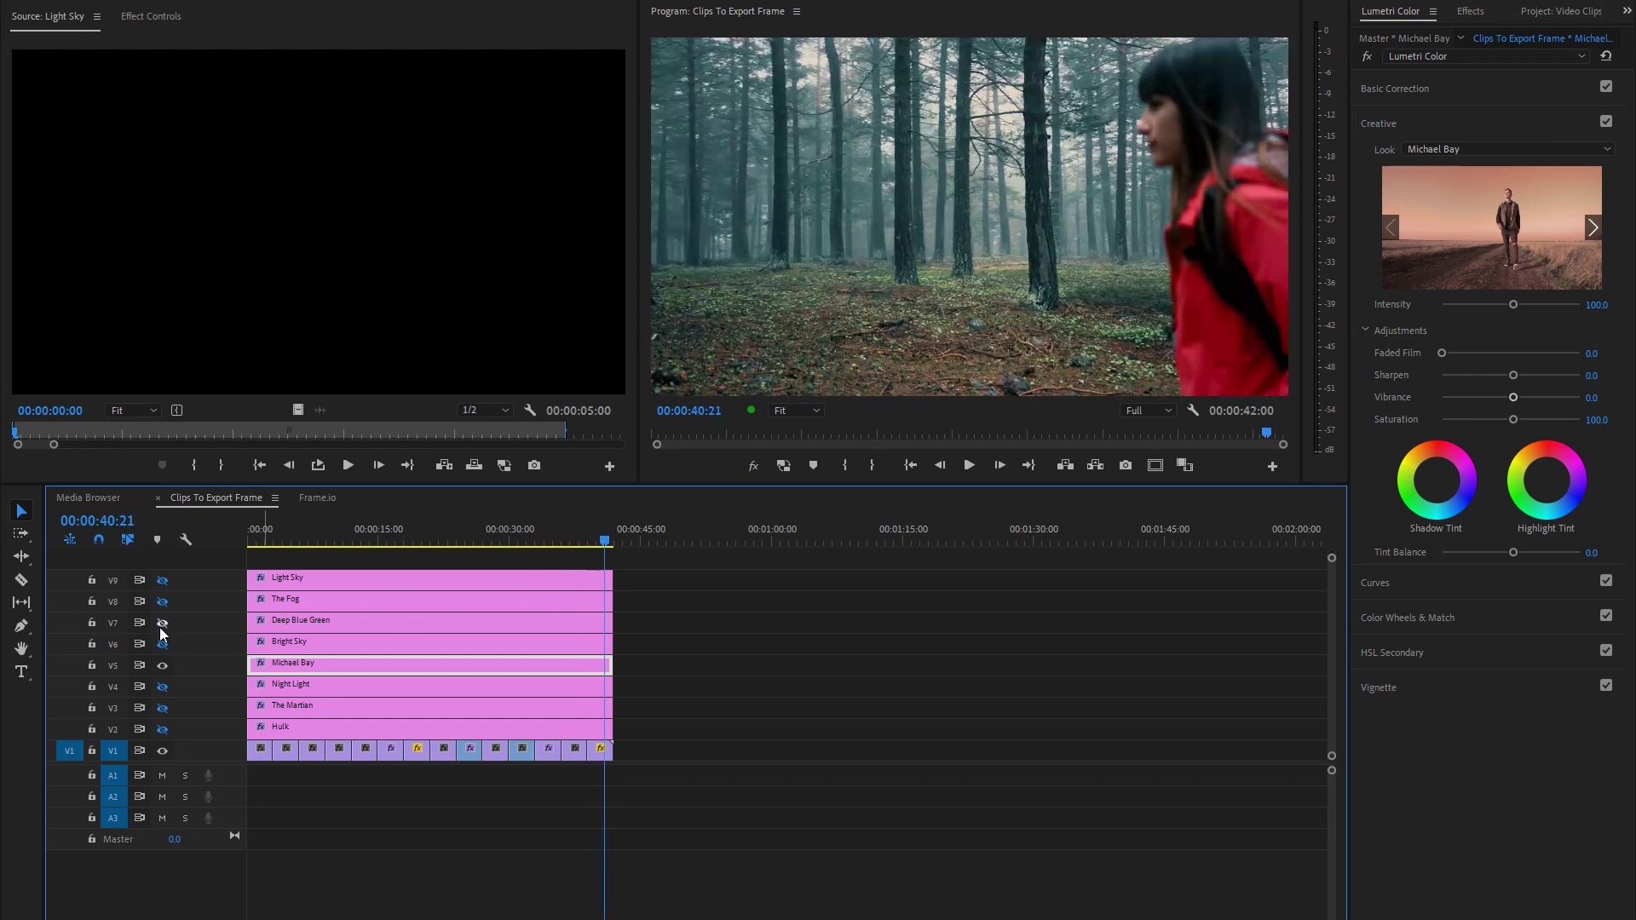
Step: Switch track output from V5 to V6 for the Bright Sky layer, and return the playhead to the beach clip at 00:00:00:14
left_click(162, 665)
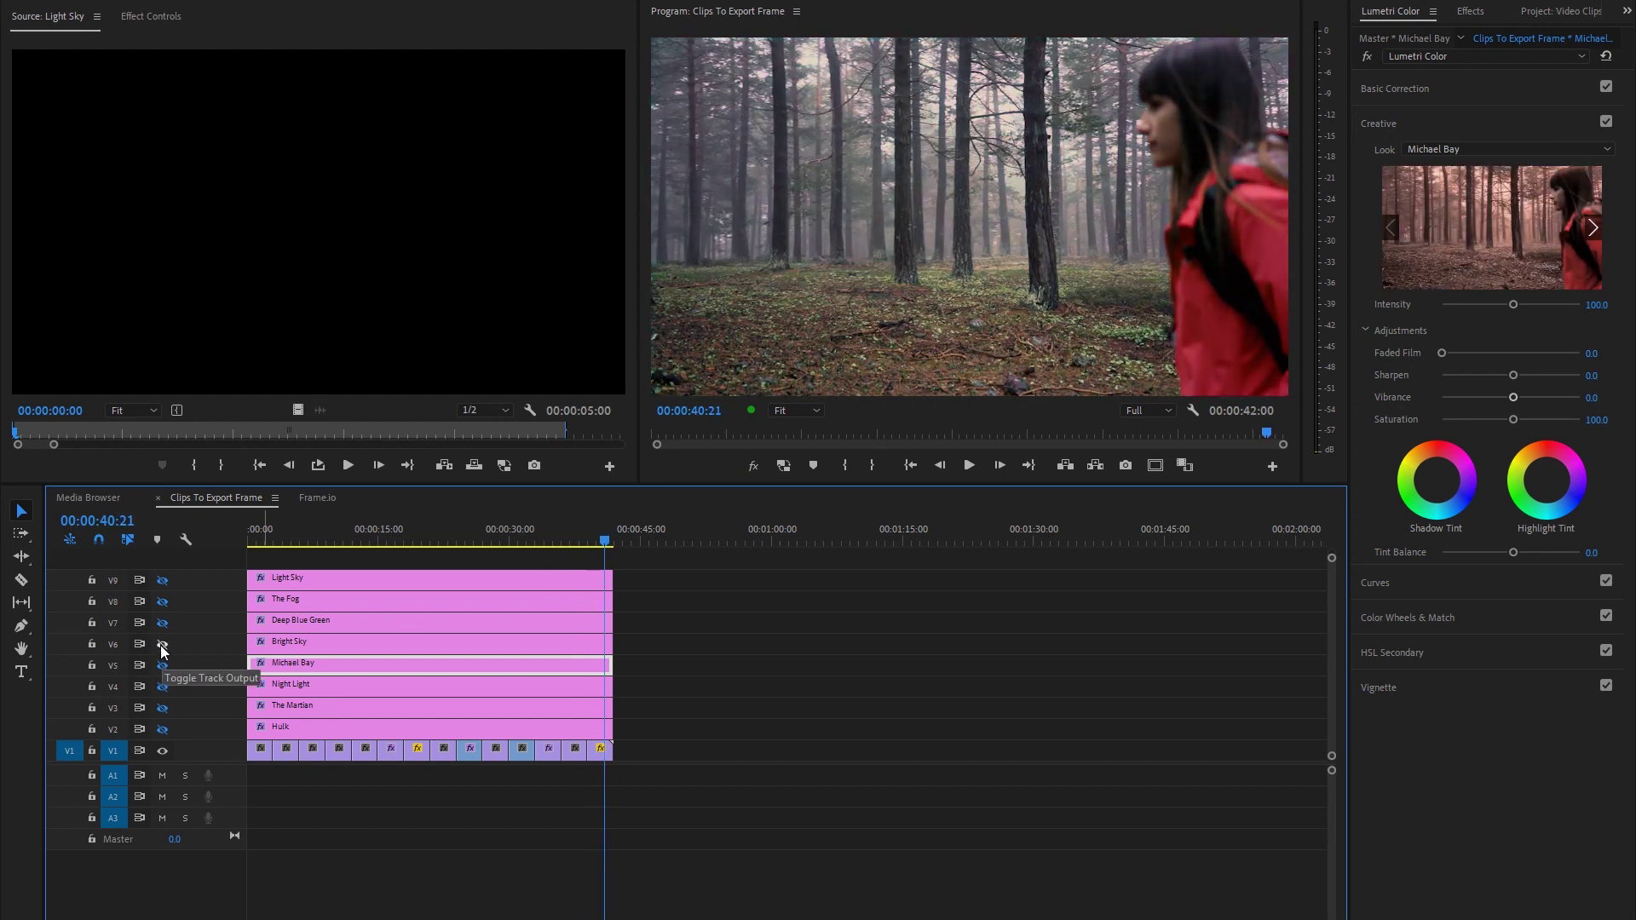
left_click(163, 646)
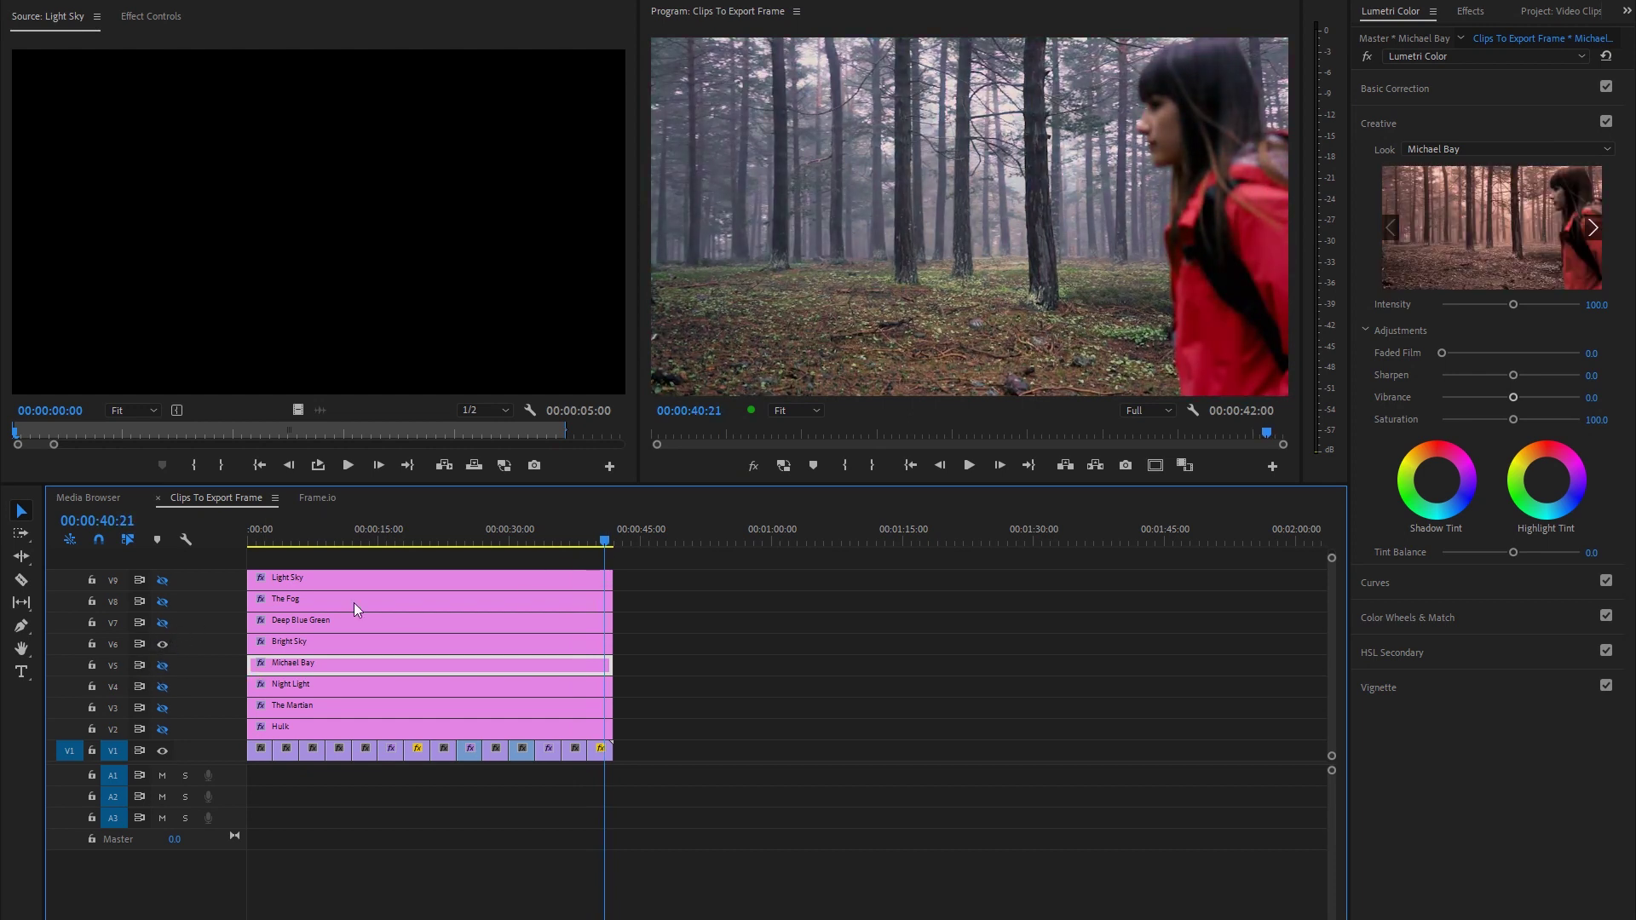
left_click_drag(345, 523, 253, 541)
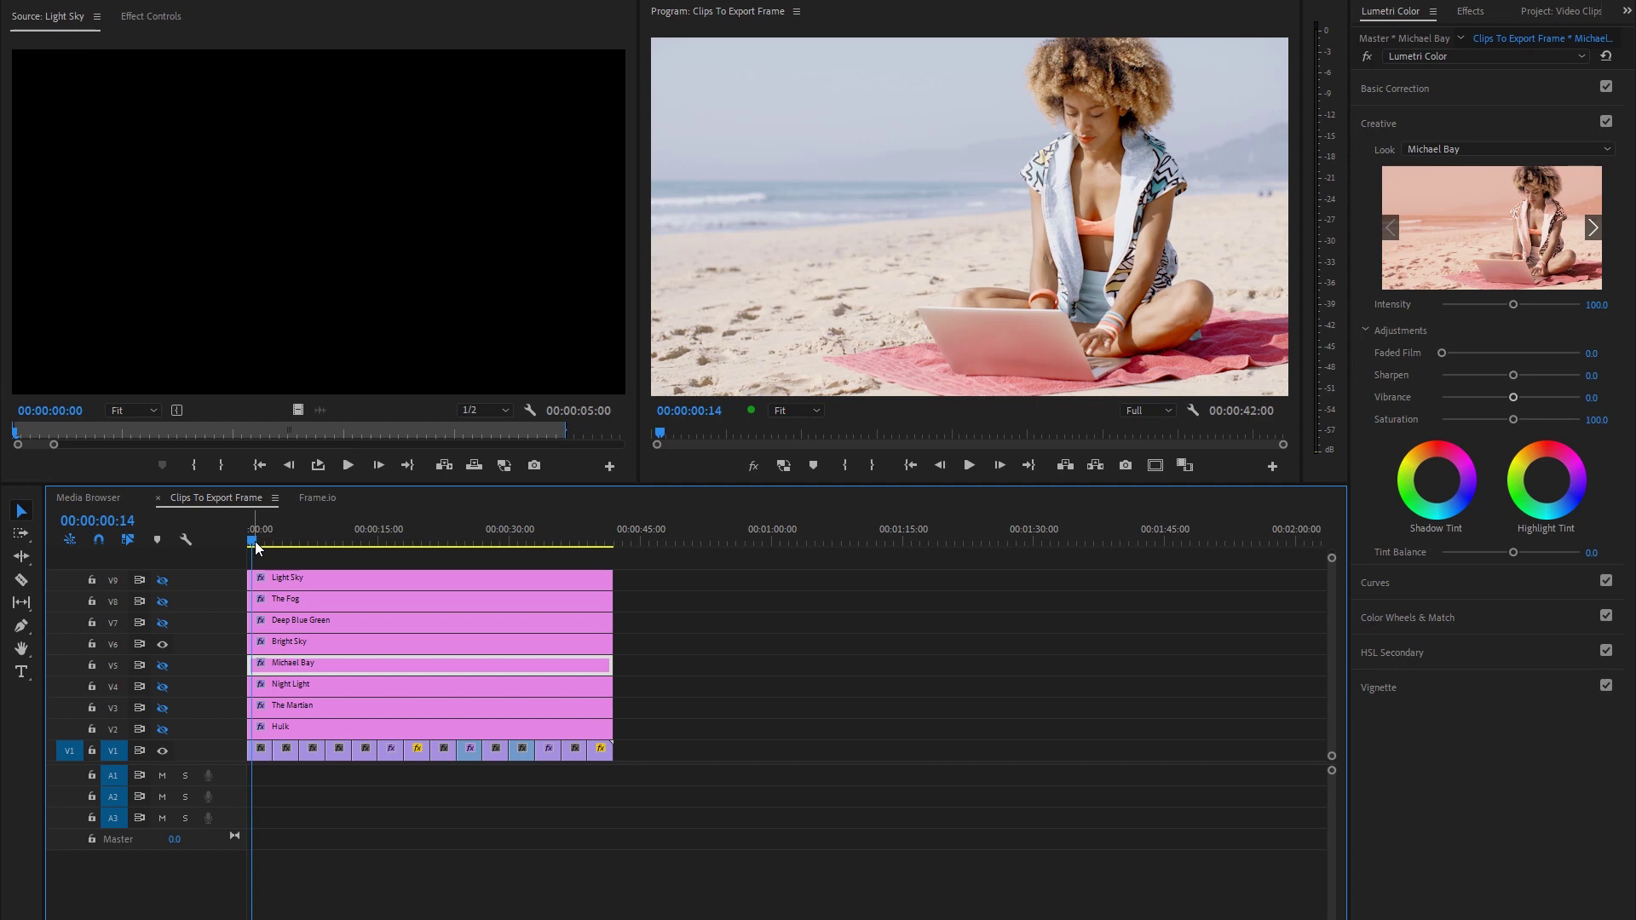
Step: Compare the Bright Sky look on and off on the beach clip, and preview it on the two-women clip at 00:00:05:11
left_click(165, 645)
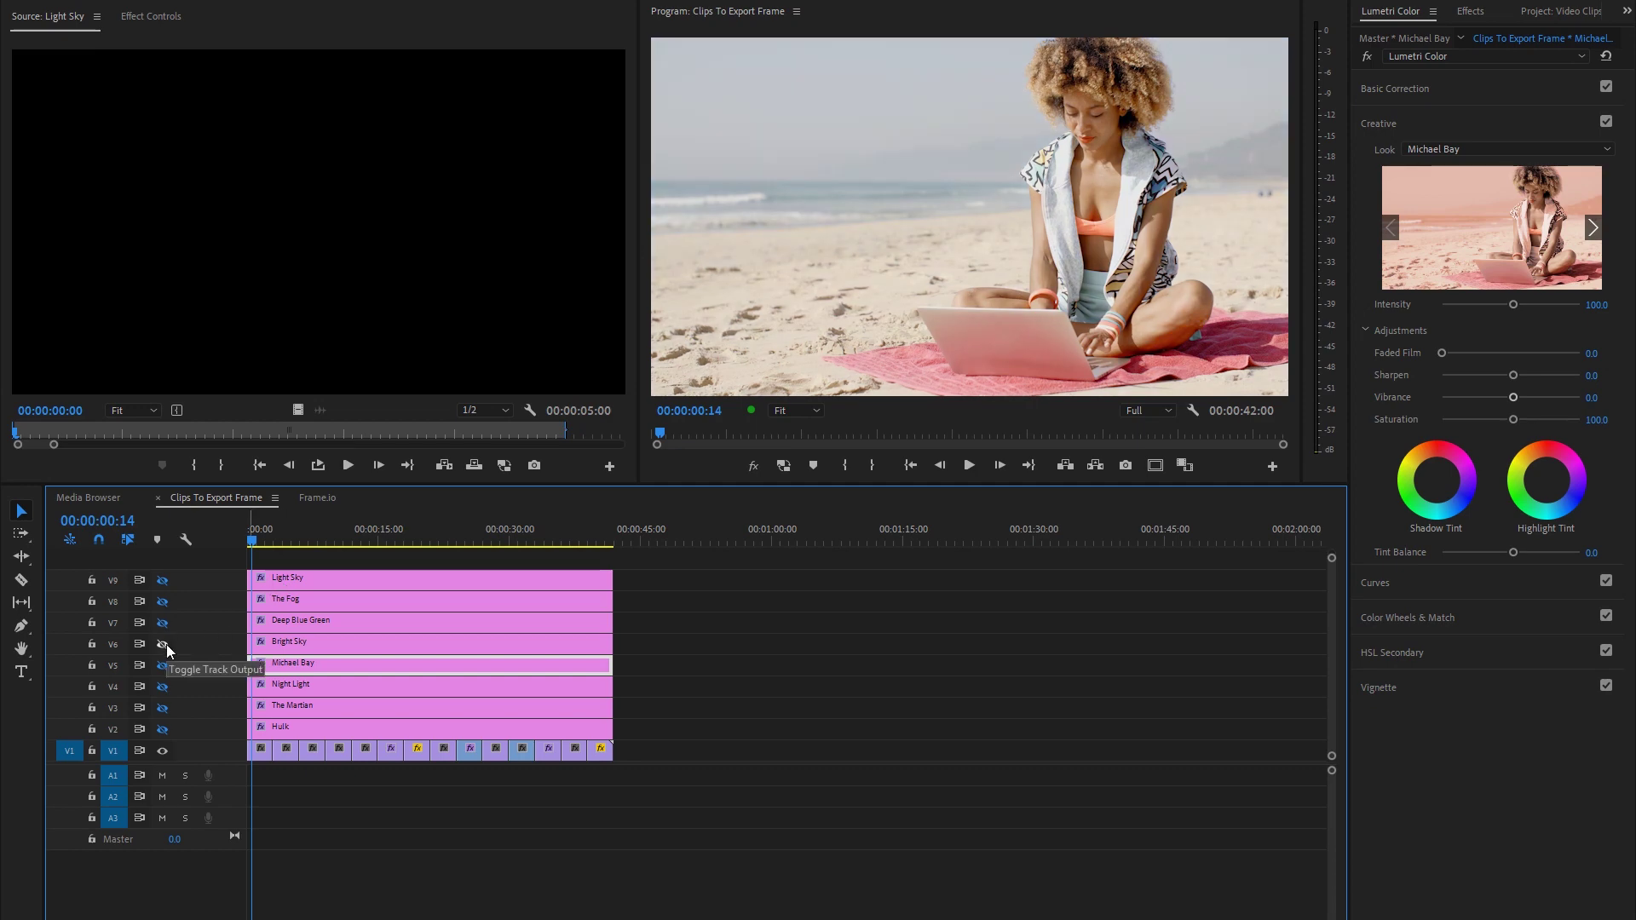
left_click(165, 644)
left_click(165, 644)
left_click(165, 644)
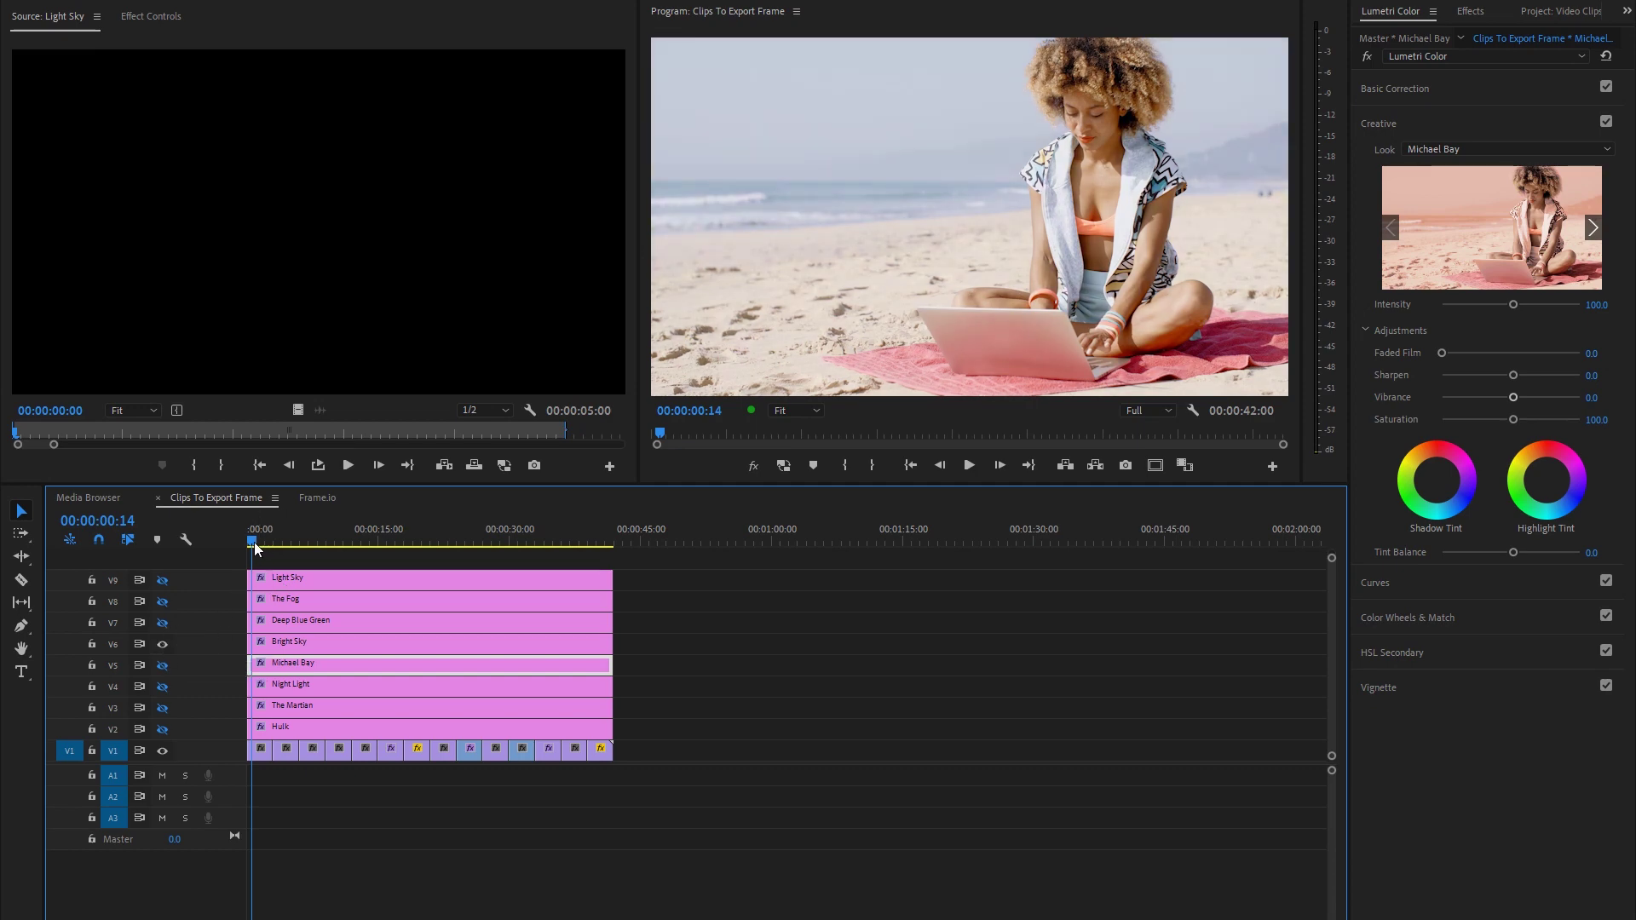
left_click_drag(254, 542, 294, 557)
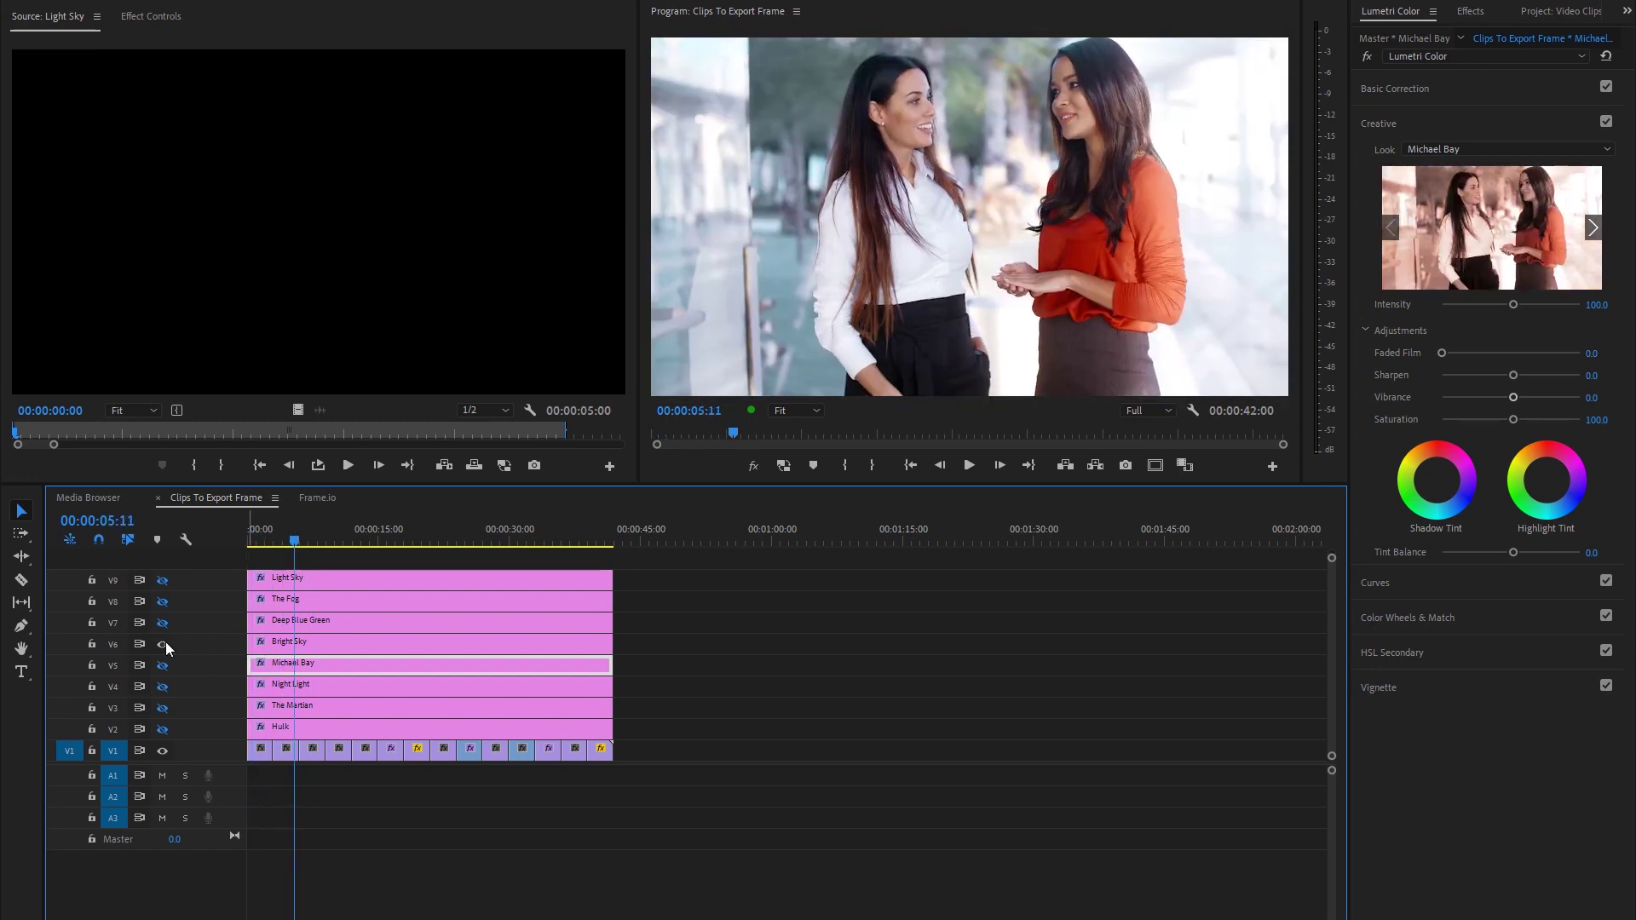
Step: Scrub to the desert clip at 00:00:34:08 and toggle V6 output to compare it with and without the Bright Sky look
left_click_drag(302, 539, 550, 602)
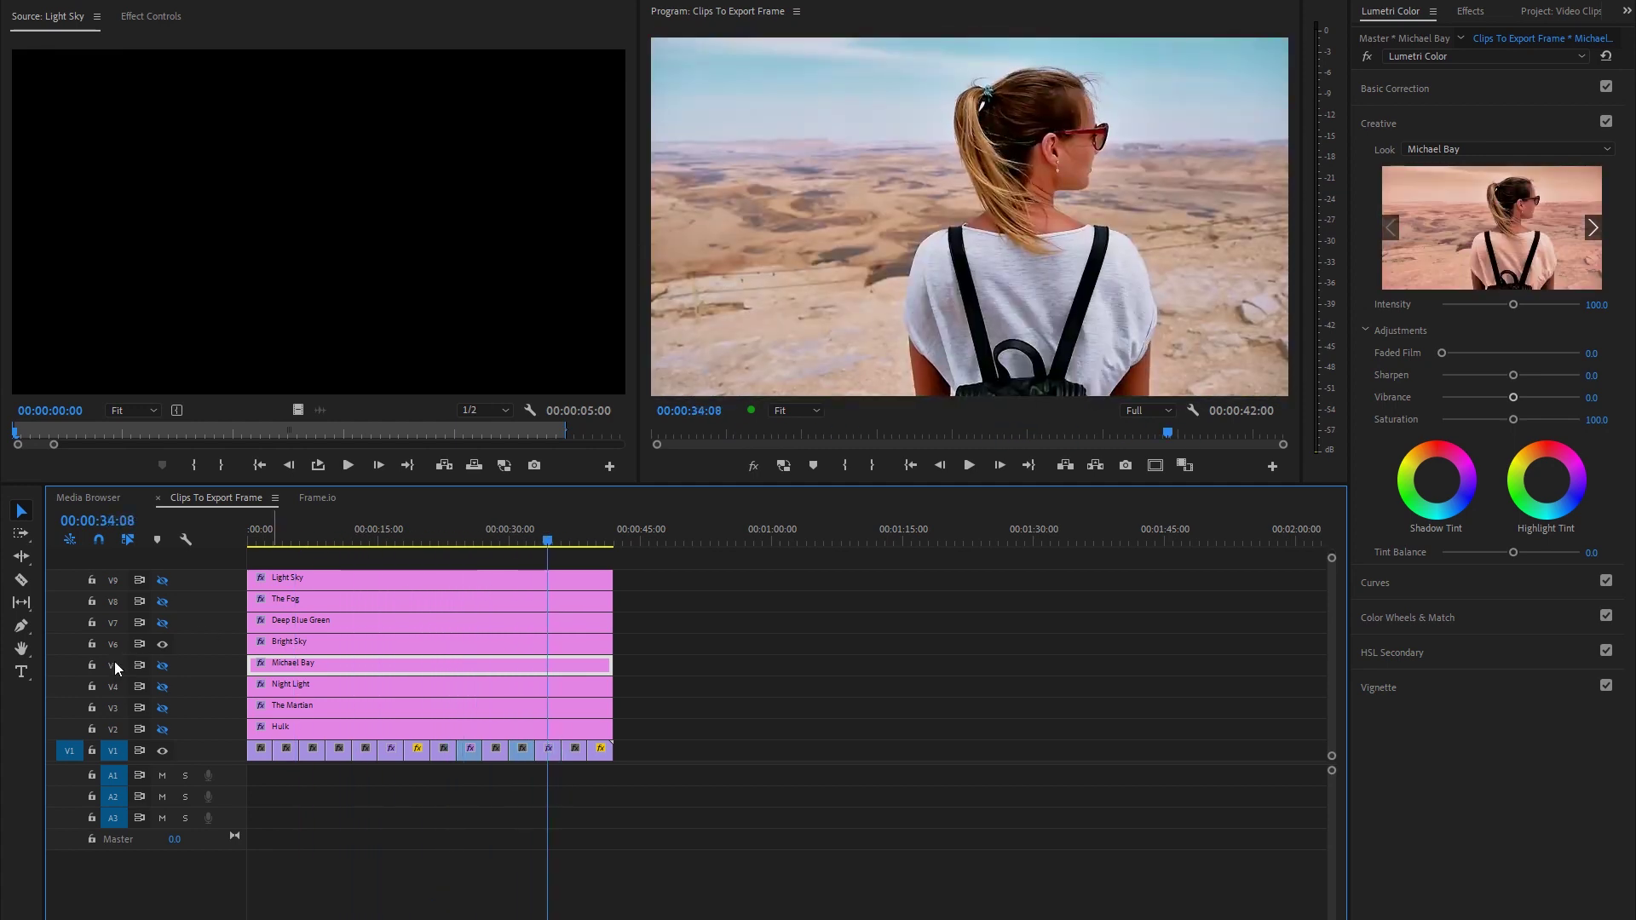
left_click(162, 645)
left_click(162, 645)
left_click(162, 645)
left_click(162, 645)
left_click(161, 645)
Step: Switch track output from V6 to V7 and preview the Deep Blue Green look on the desert clip and the hiker clip at 00:00:15:17
left_click(162, 645)
left_click(161, 624)
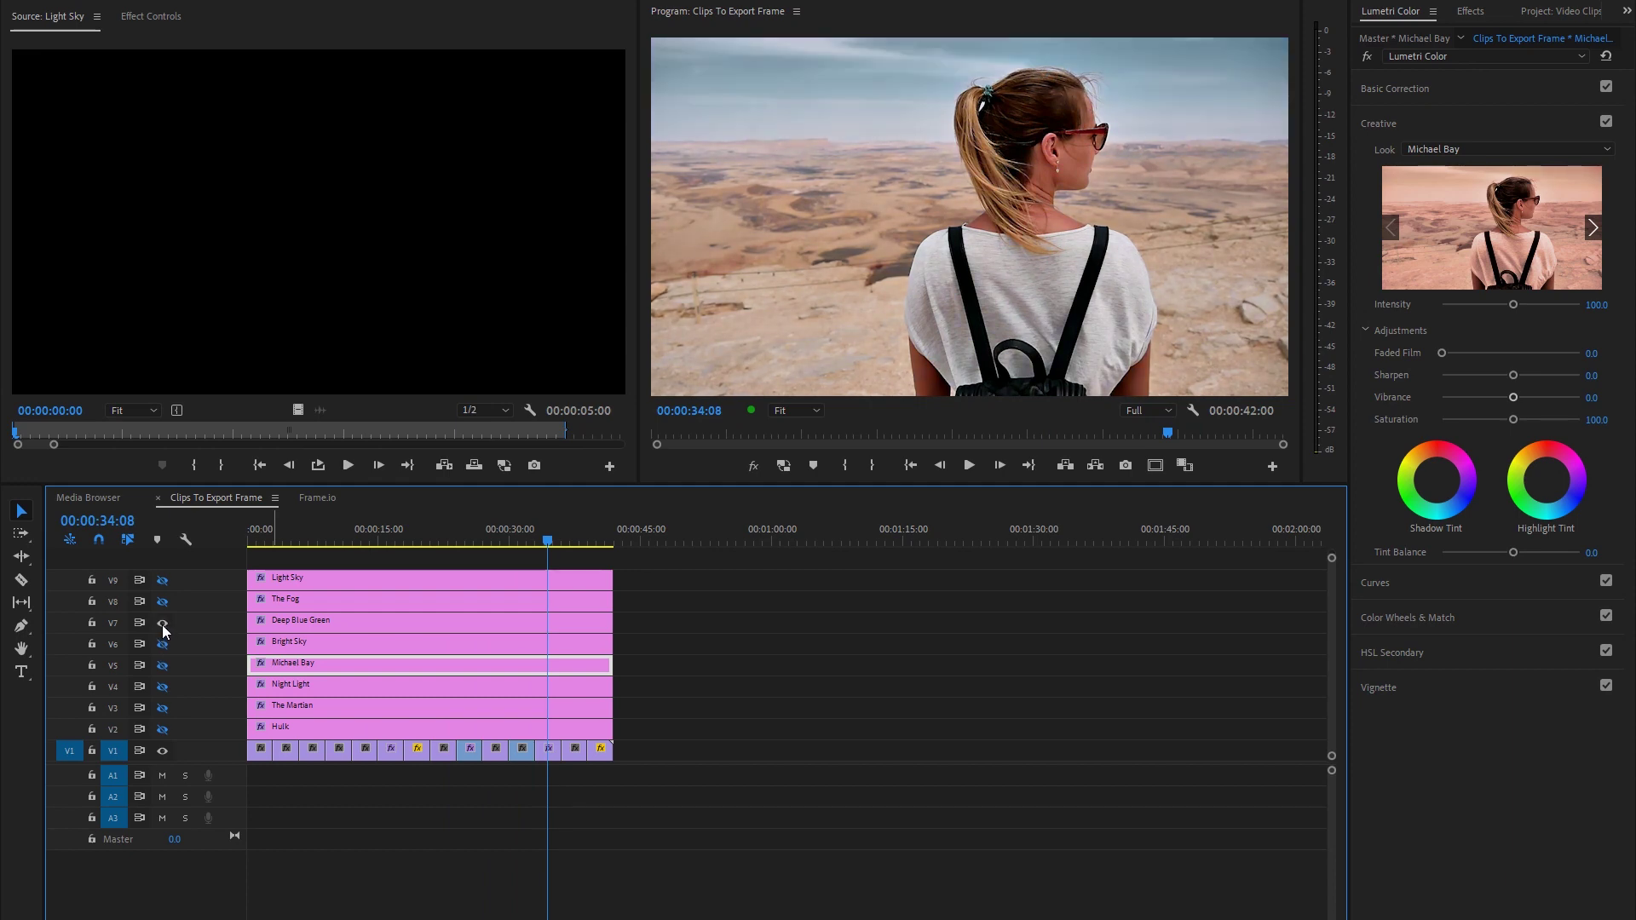
left_click(162, 625)
left_click(162, 625)
left_click(162, 625)
left_click(162, 624)
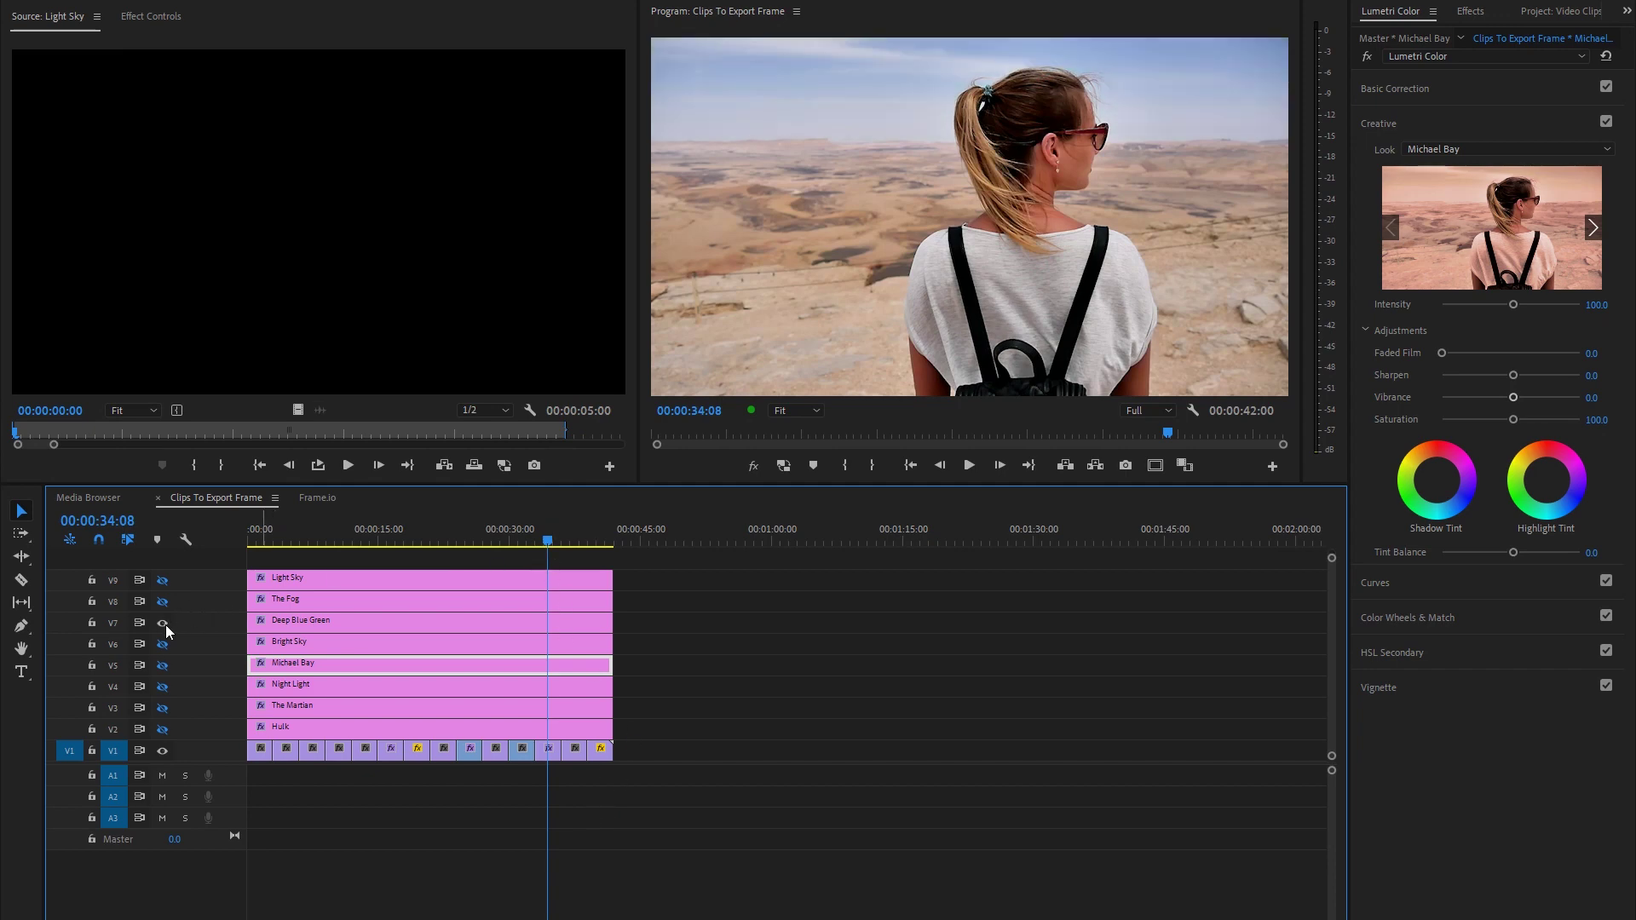
left_click_drag(281, 555, 385, 601)
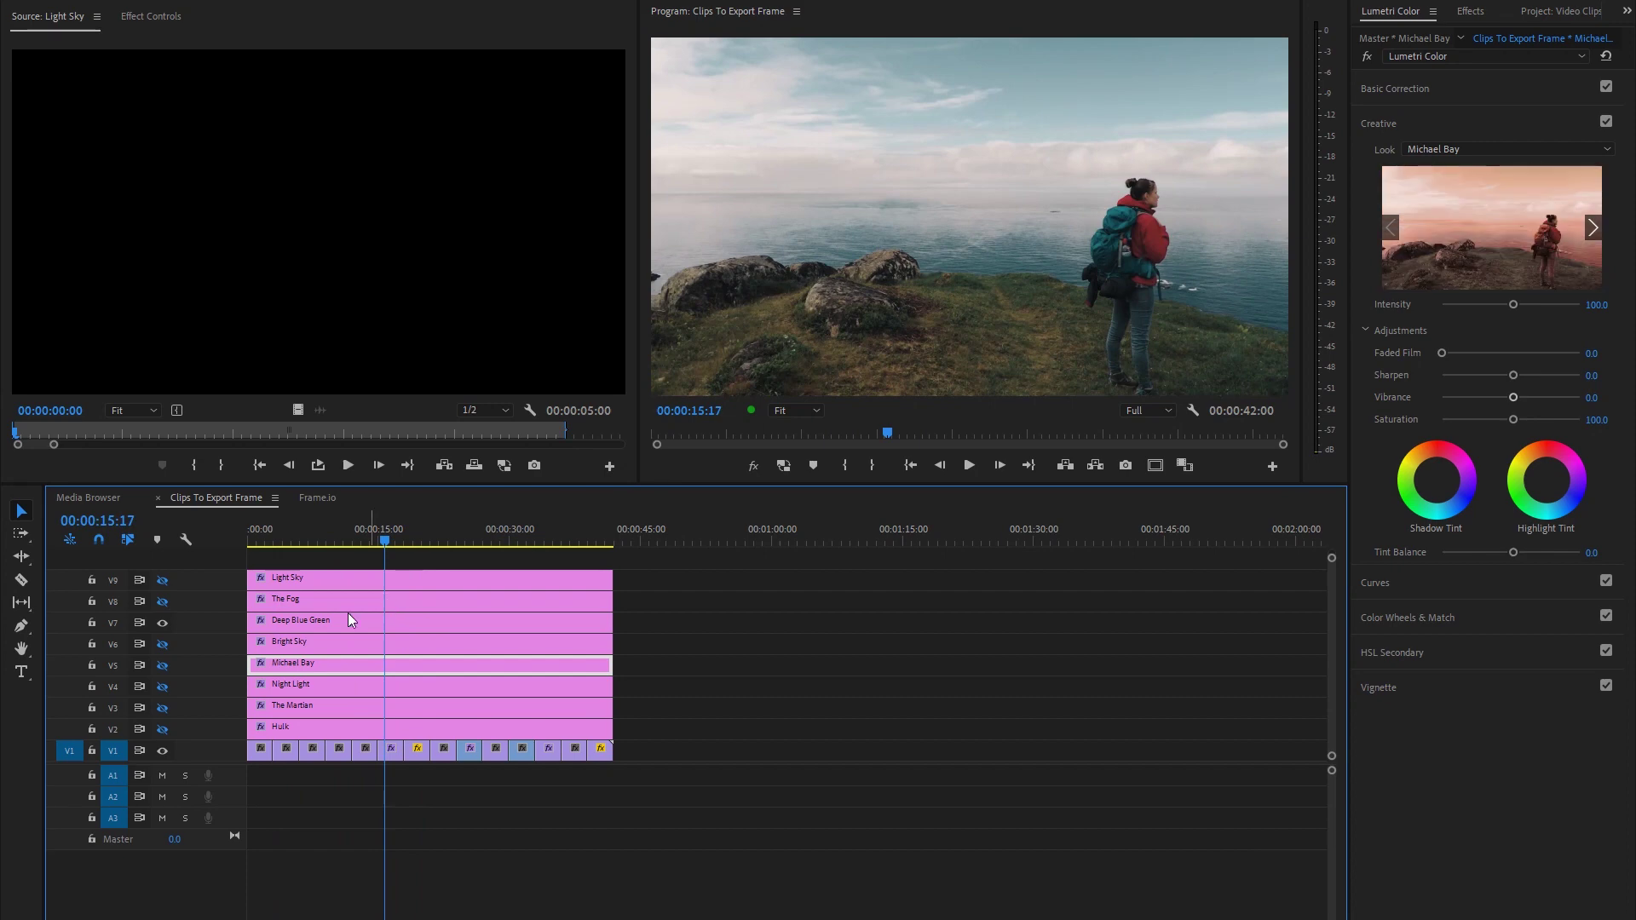
Step: Toggle V7 output repeatedly to compare the hiker clip with and without the Deep Blue Green look
left_click(161, 624)
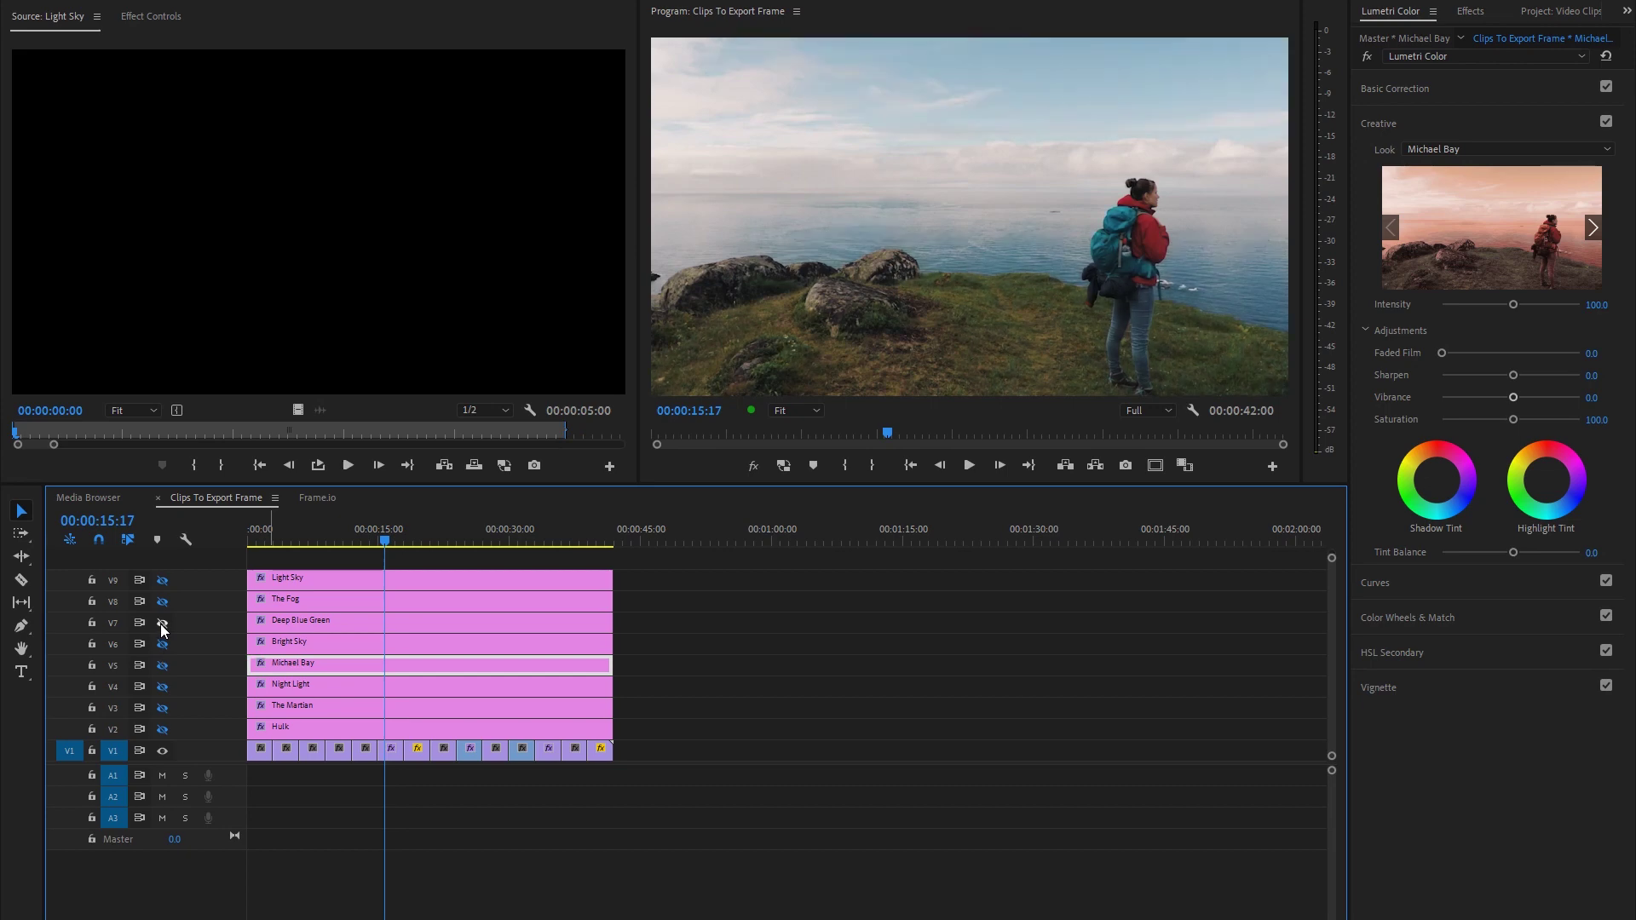
left_click(161, 625)
left_click(161, 624)
left_click(161, 625)
left_click(161, 624)
left_click(161, 624)
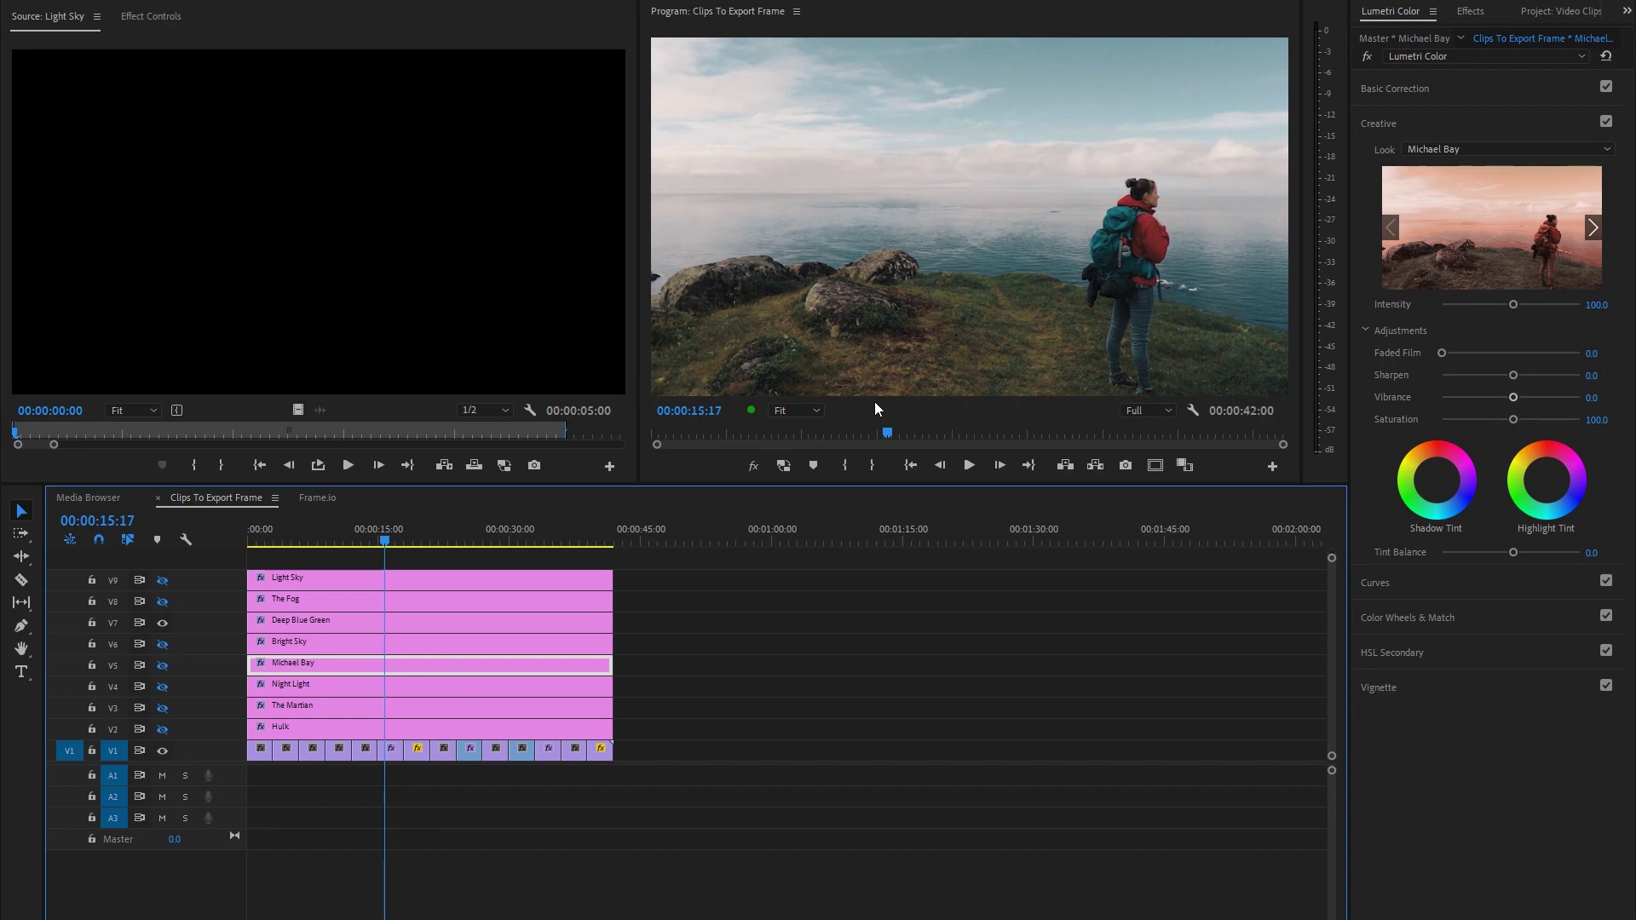
left_click(165, 622)
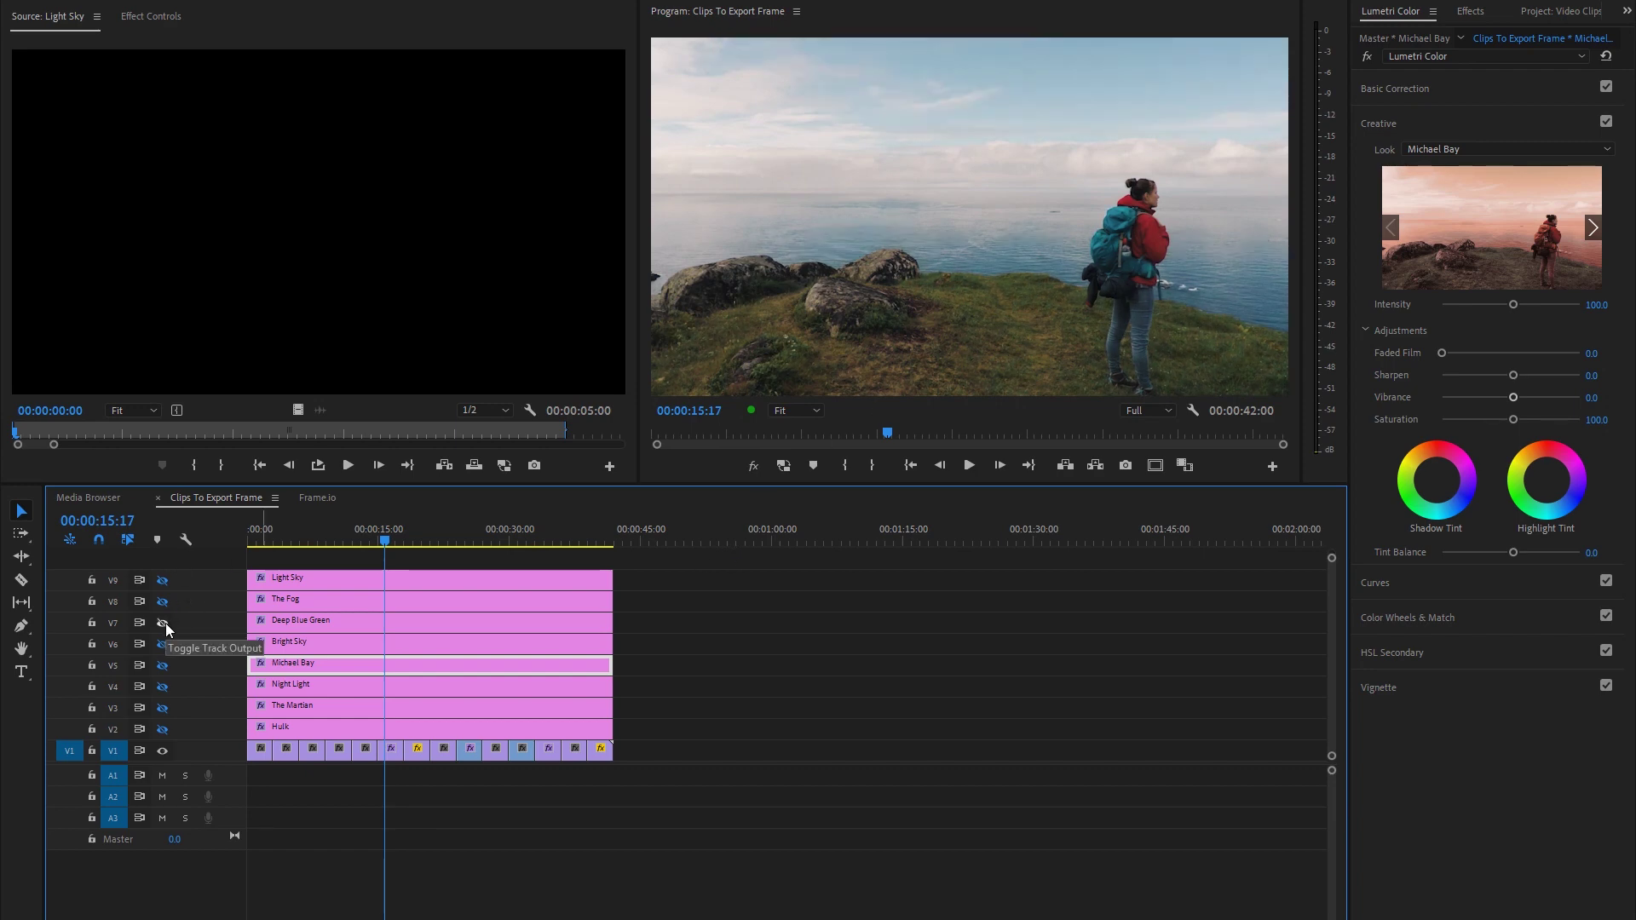
left_click(166, 622)
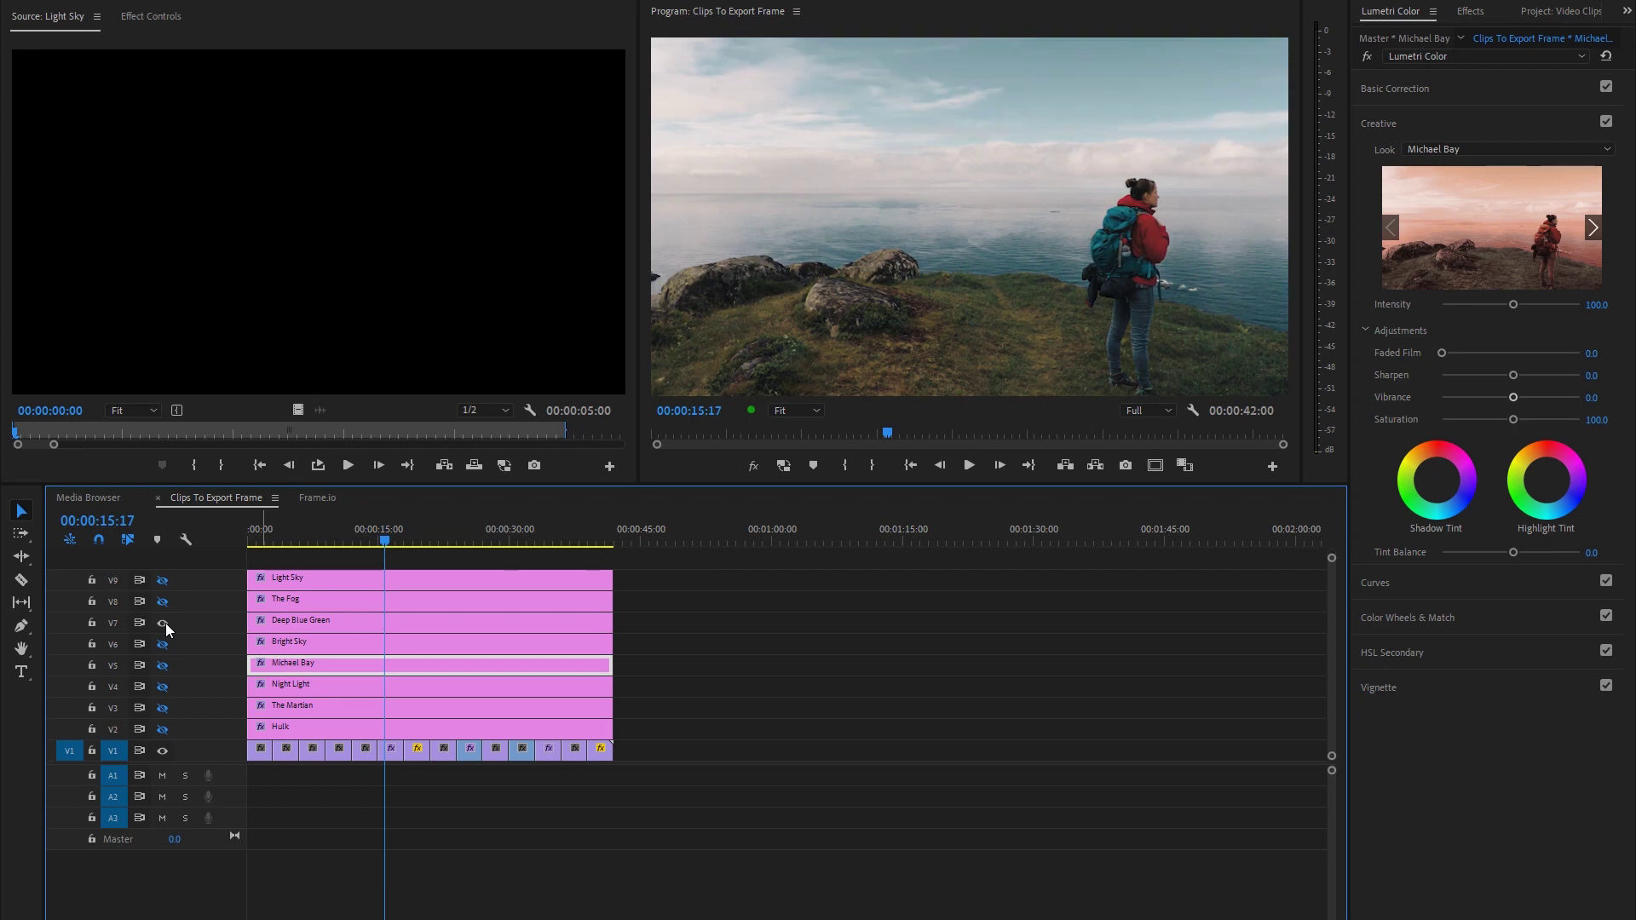
Step: Switch track output from V7 to V8 and compare The Fog look on and off on the beach clip at 00:00:01:18
left_click(162, 622)
left_click(162, 601)
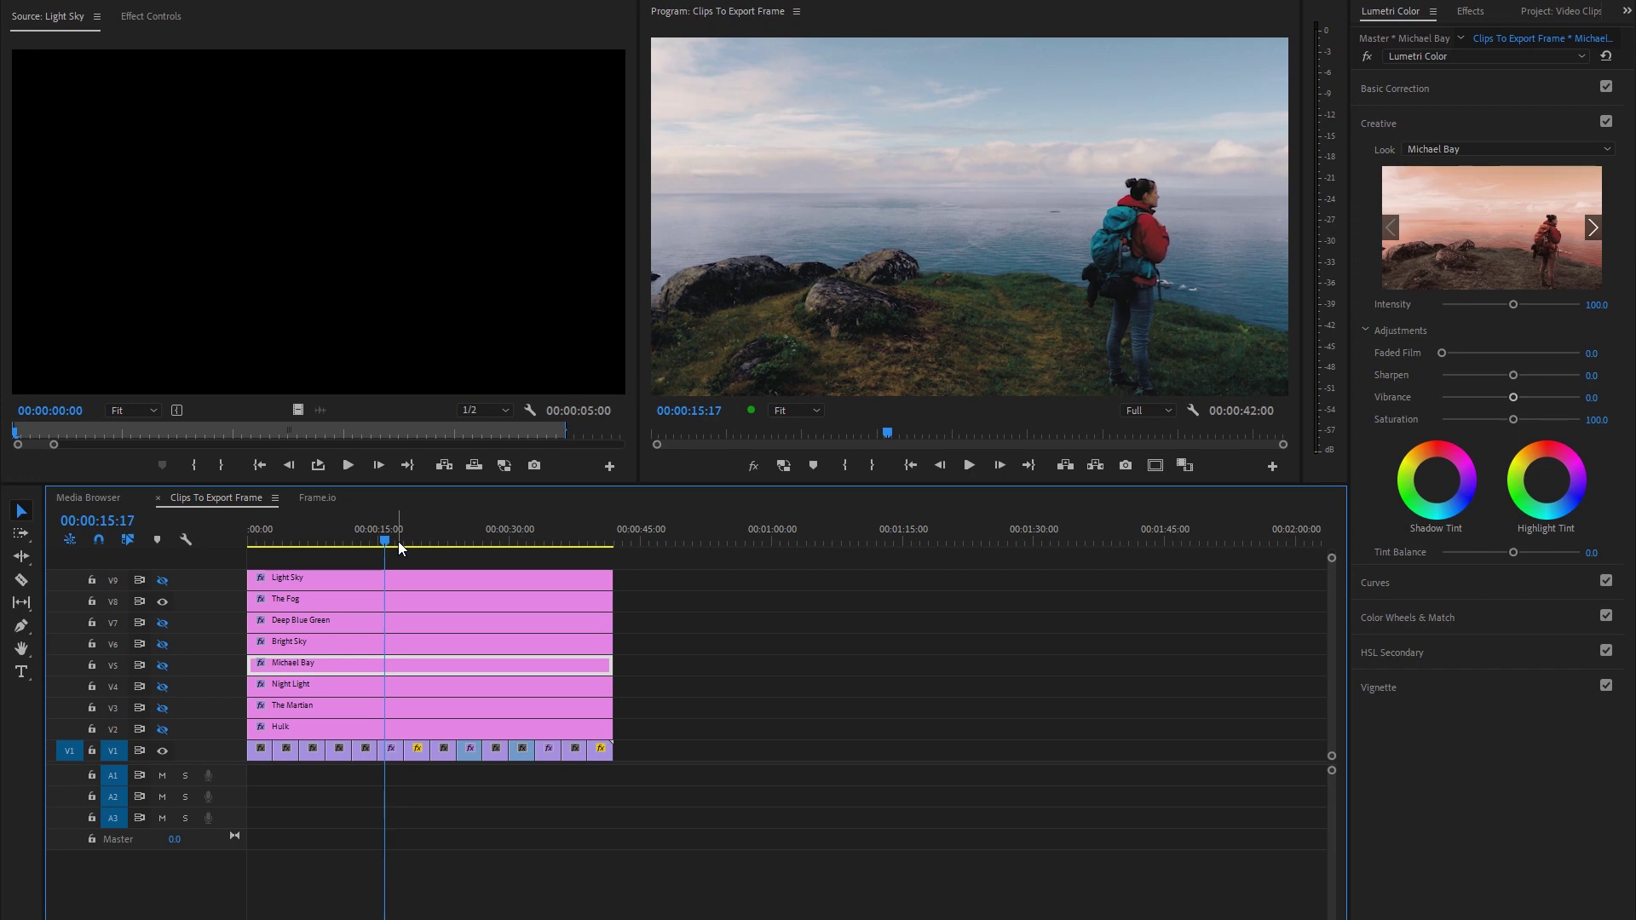
left_click_drag(390, 539, 259, 546)
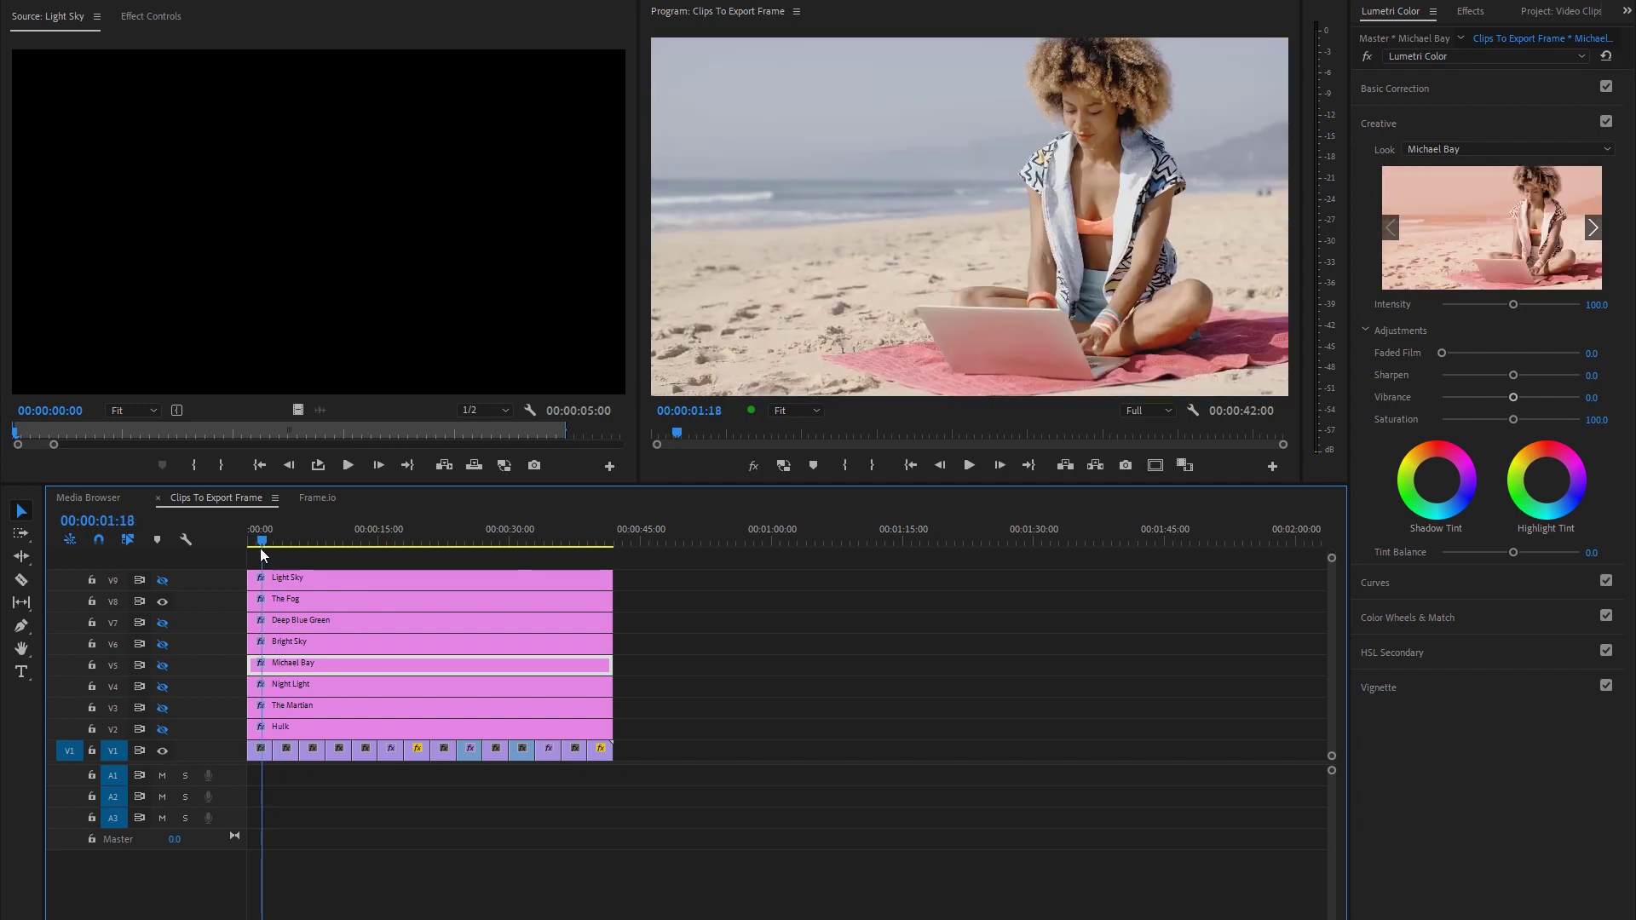
left_click(164, 602)
left_click(165, 604)
left_click(164, 604)
left_click(165, 604)
Step: Scrub to the clip of the woman on the phone at 00:00:08:02 and compare The Fog look on and off
left_click_drag(262, 542, 317, 545)
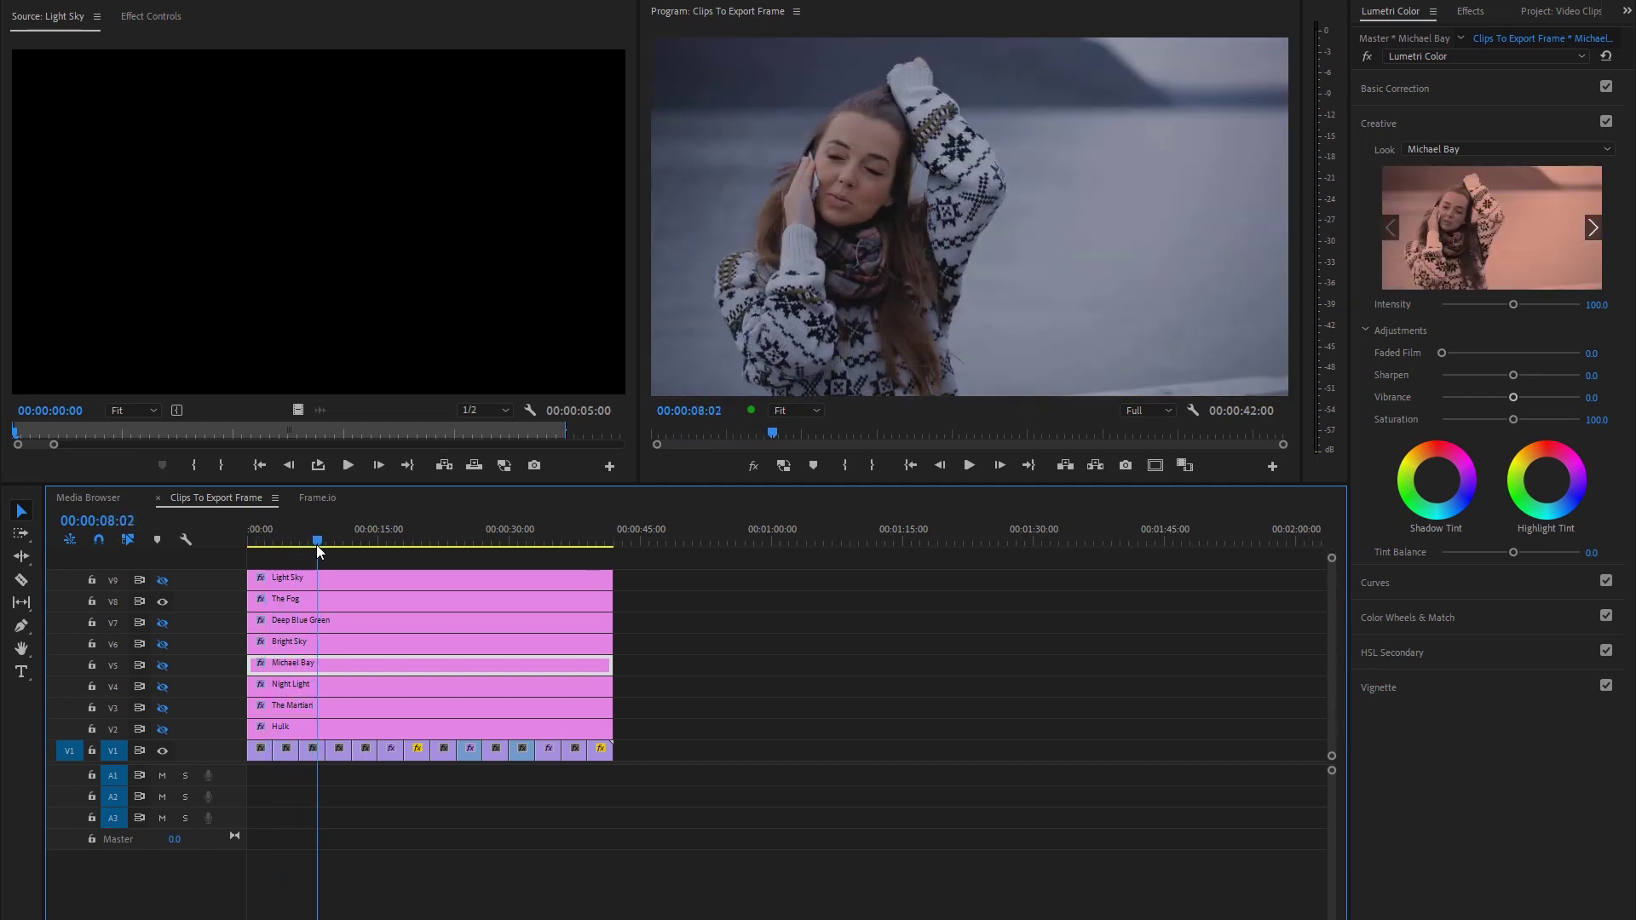
left_click(165, 603)
left_click(164, 604)
left_click(164, 604)
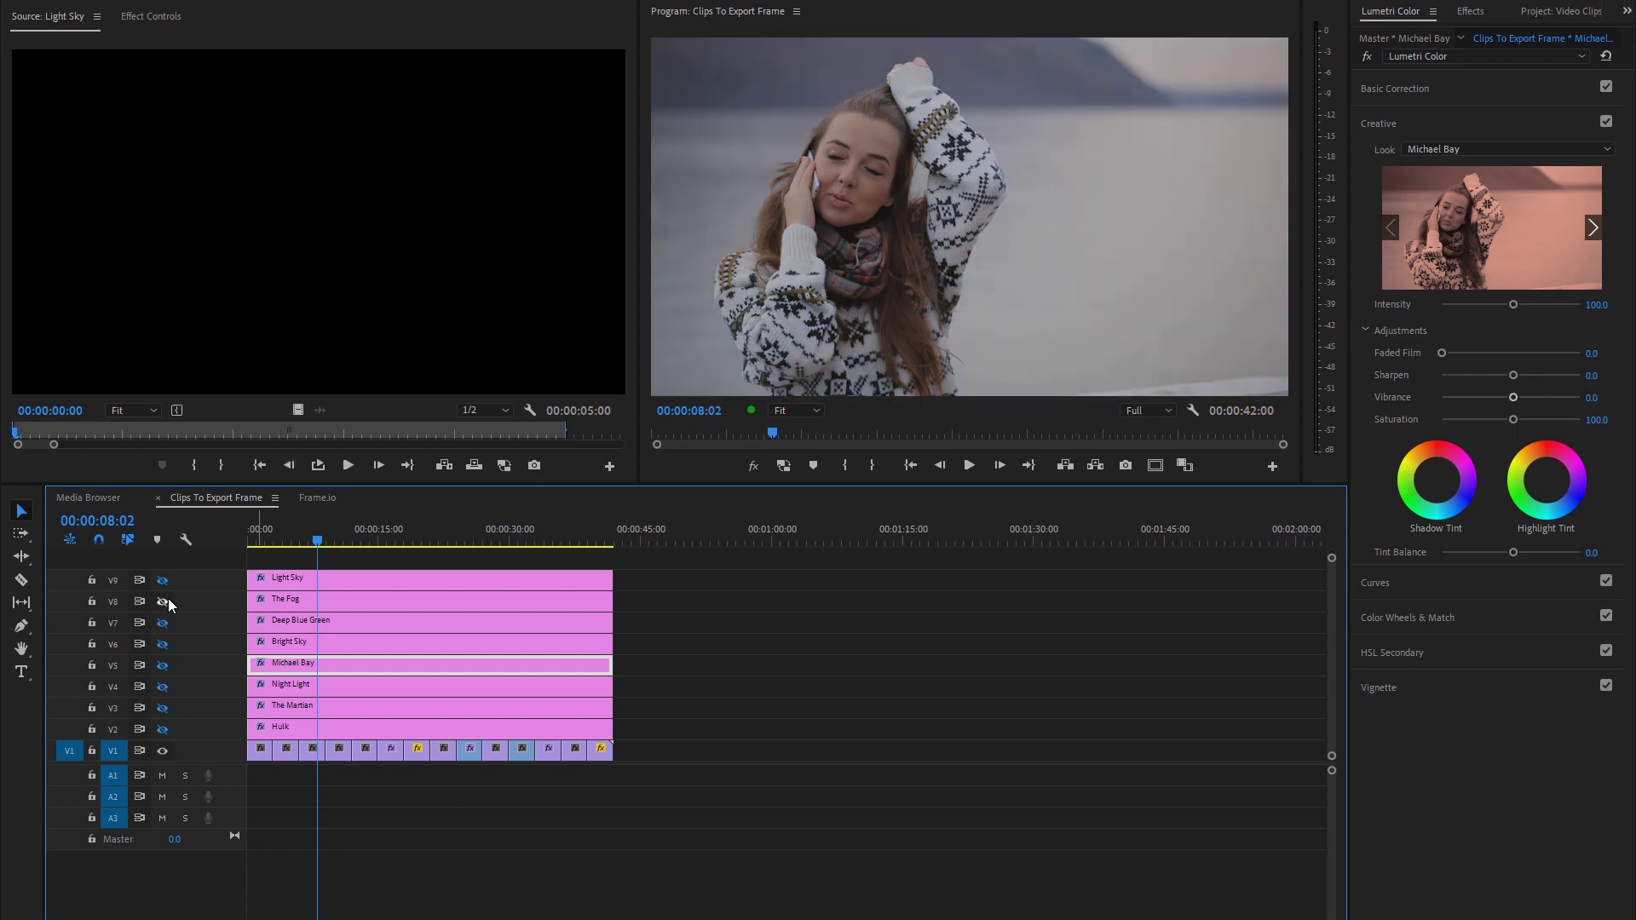
left_click(164, 604)
left_click(165, 604)
left_click(165, 604)
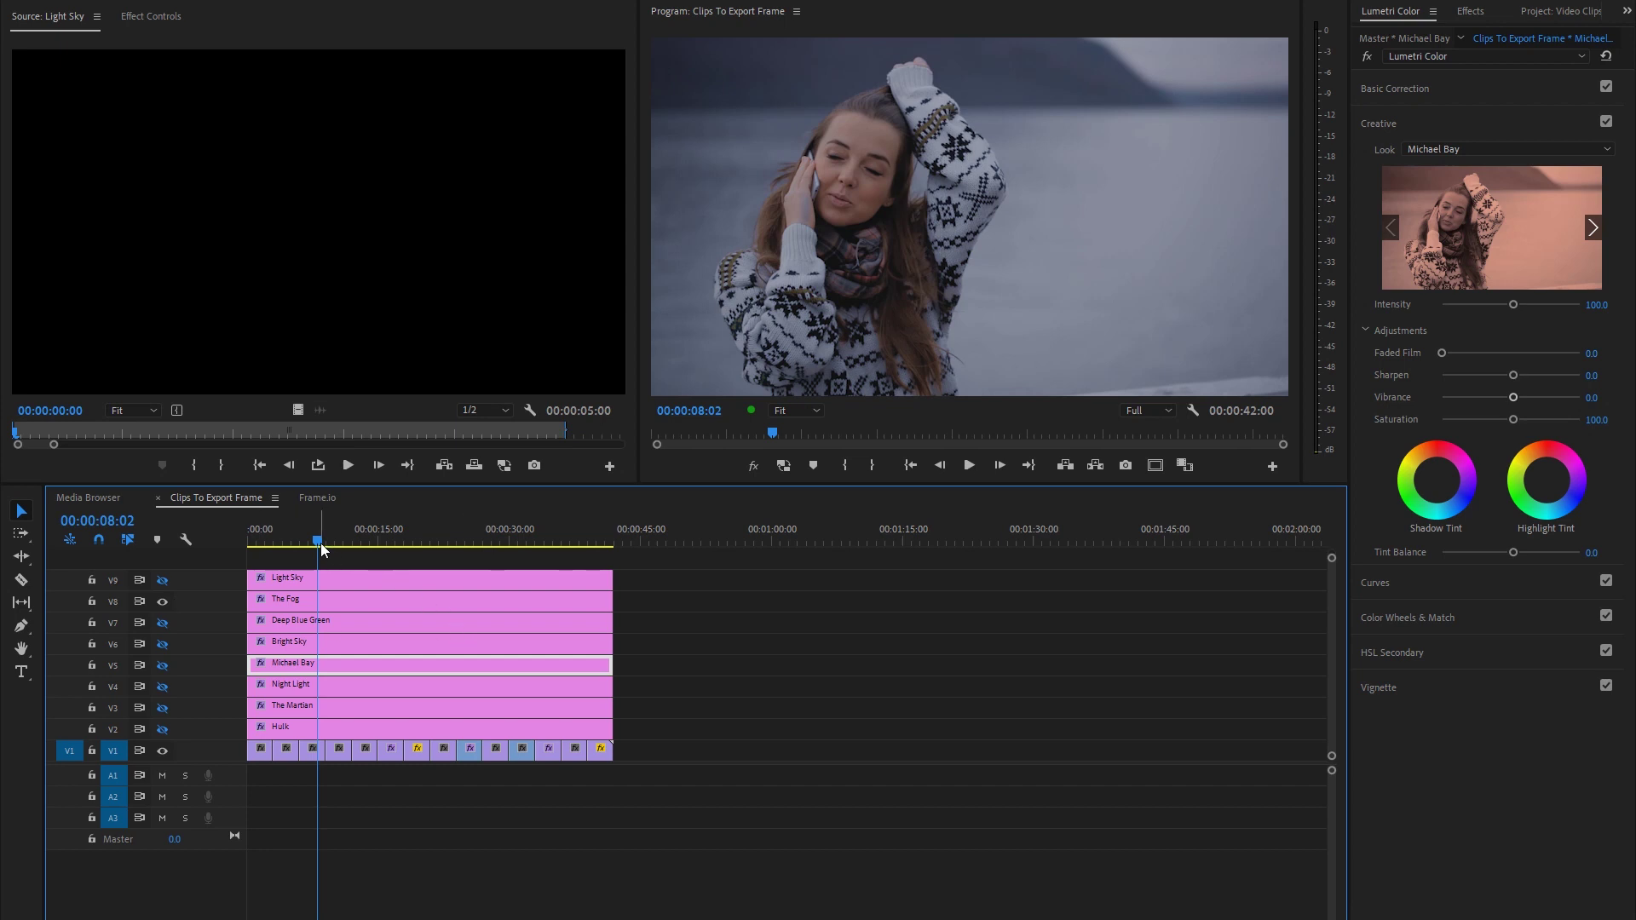
Step: Preview The Fog look on the hiking couple at 00:00:10:08 and the dark laptop clip around 00:00:14:06, selecting the laptop clip on V1
mouse_move(320, 544)
left_mouse_down()
mouse_move(360, 550)
mouse_move(338, 552)
left_mouse_up()
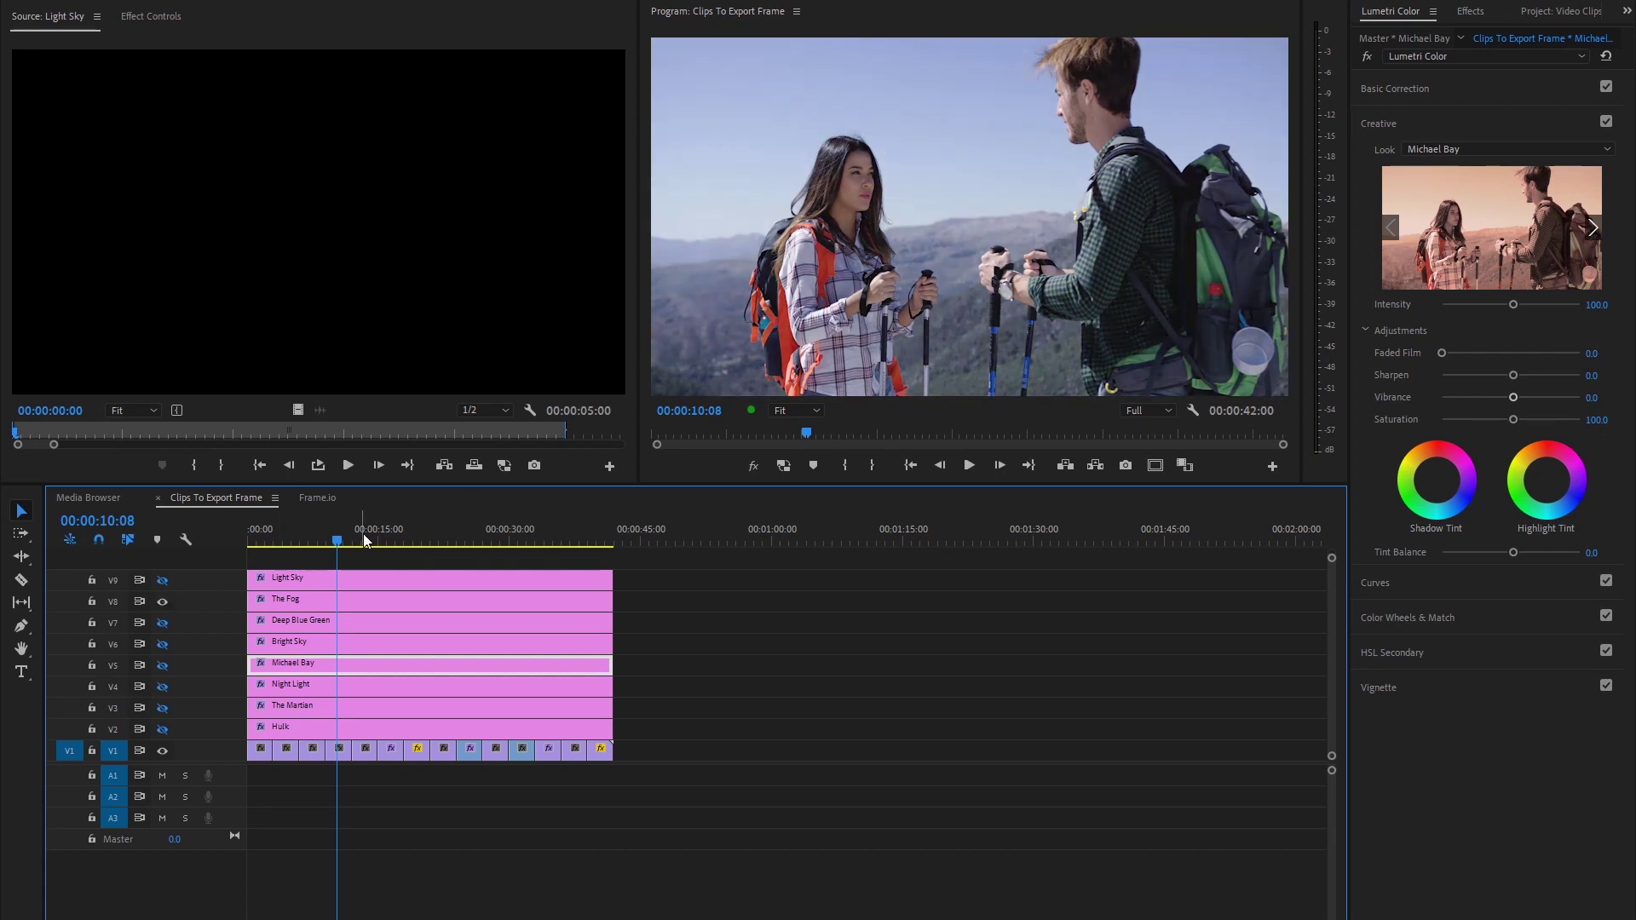
left_click_drag(337, 544, 361, 555)
left_click_drag(379, 563, 373, 564)
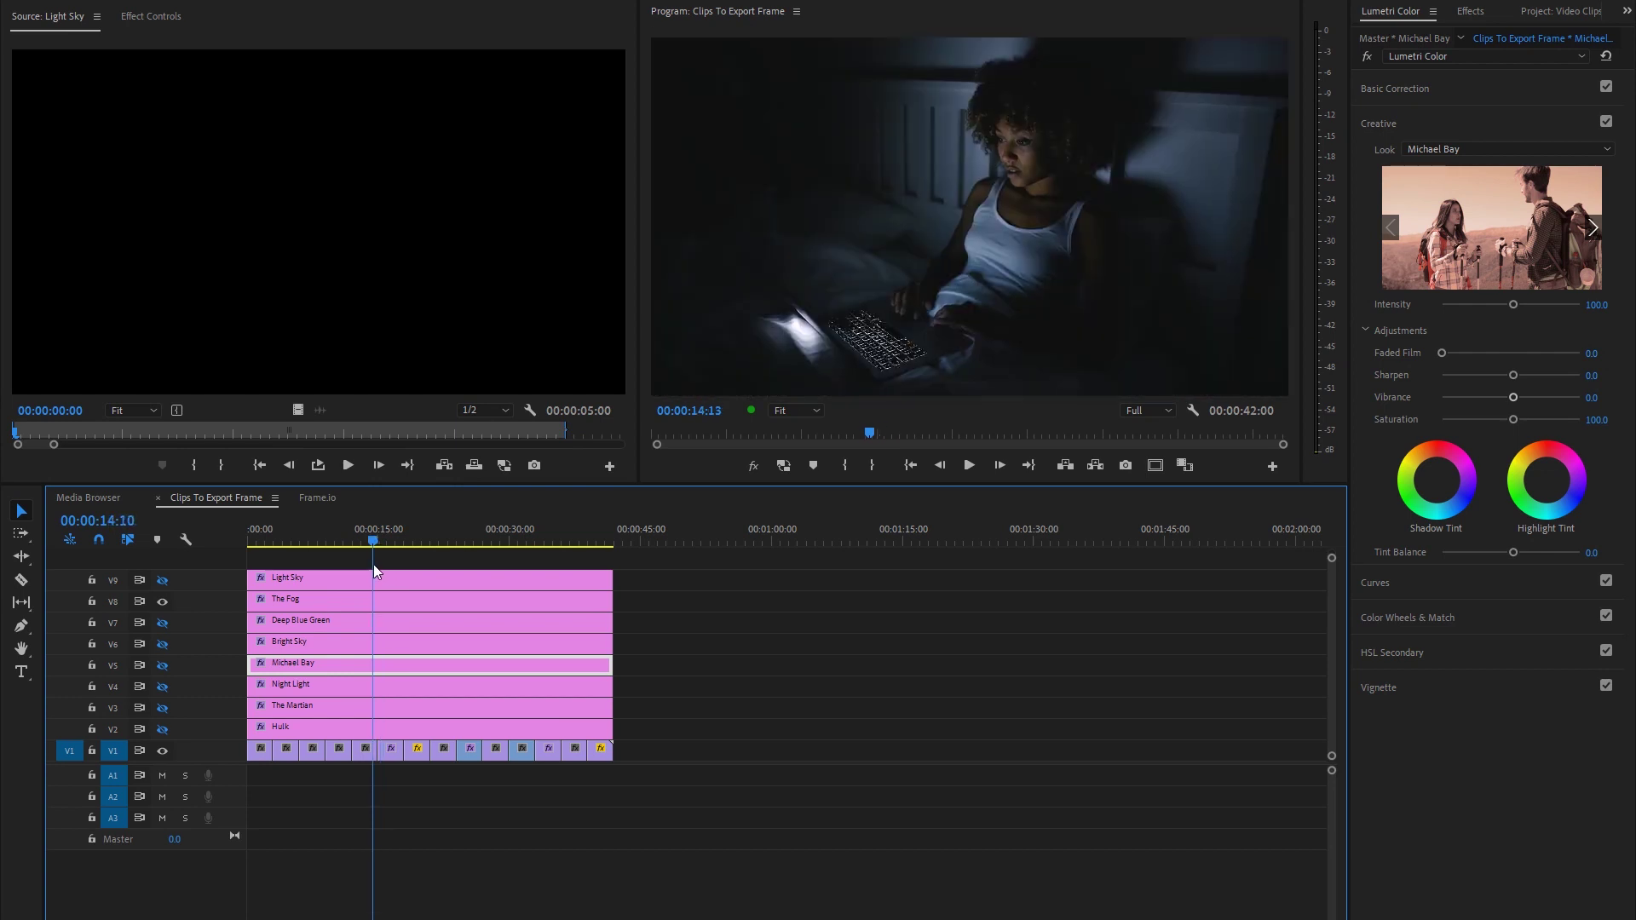
left_click(370, 753)
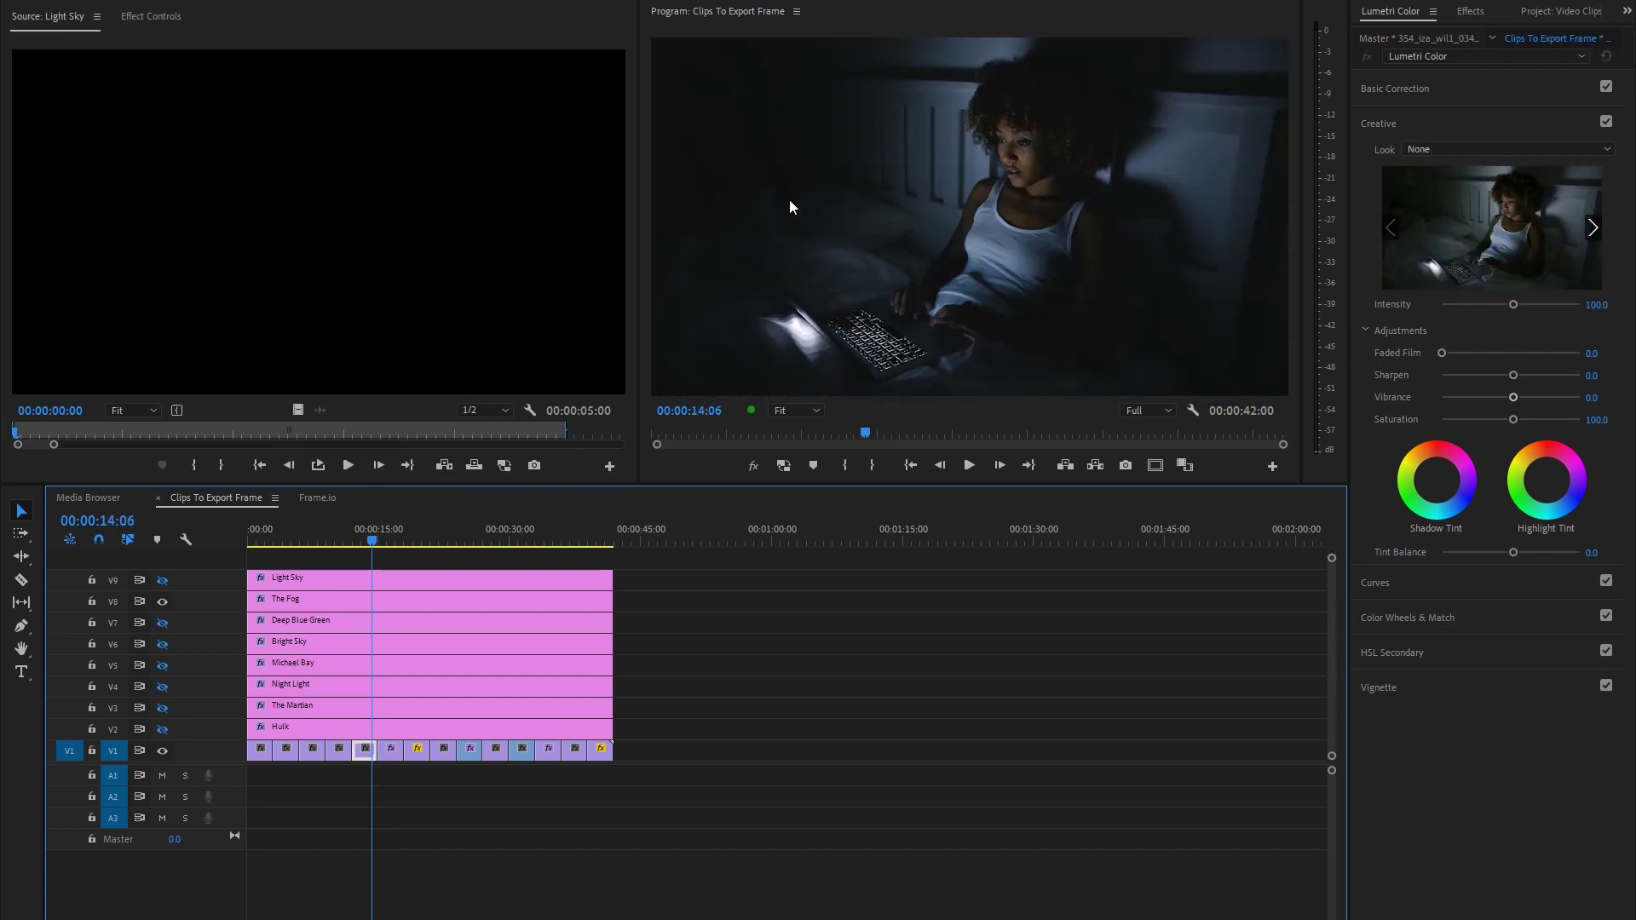
Step: Scrub to the blossom clip at 00:00:25:02 and toggle V8 output to compare it with and without The Fog look
left_click_drag(370, 544, 465, 562)
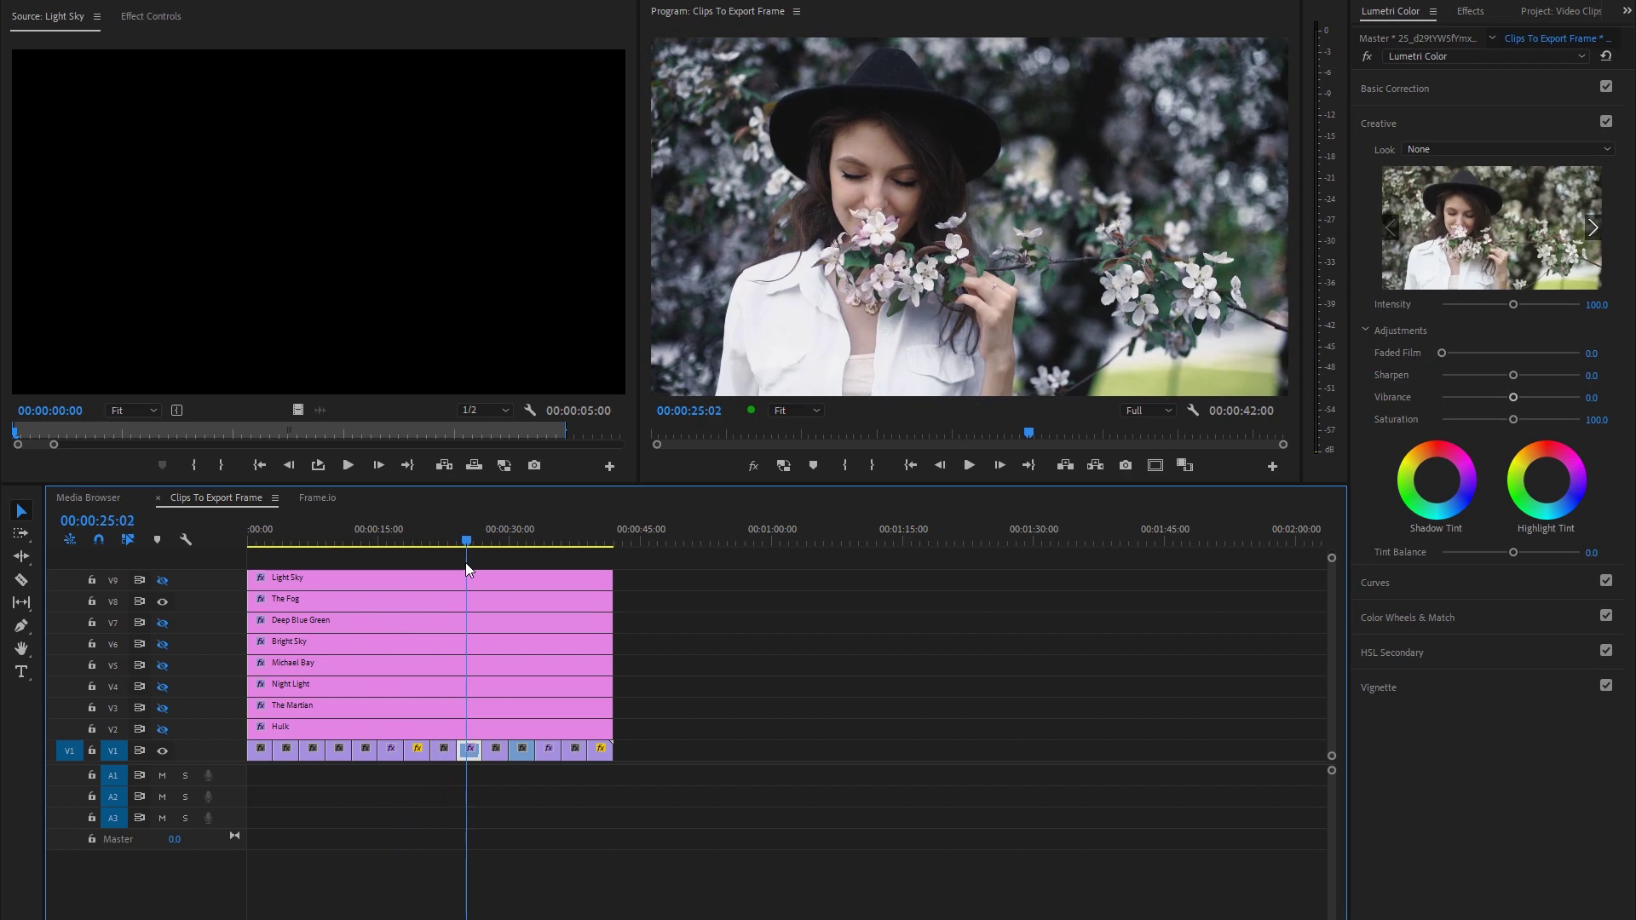
left_click(163, 601)
left_click(162, 602)
left_click(163, 602)
left_click(163, 602)
left_click(163, 601)
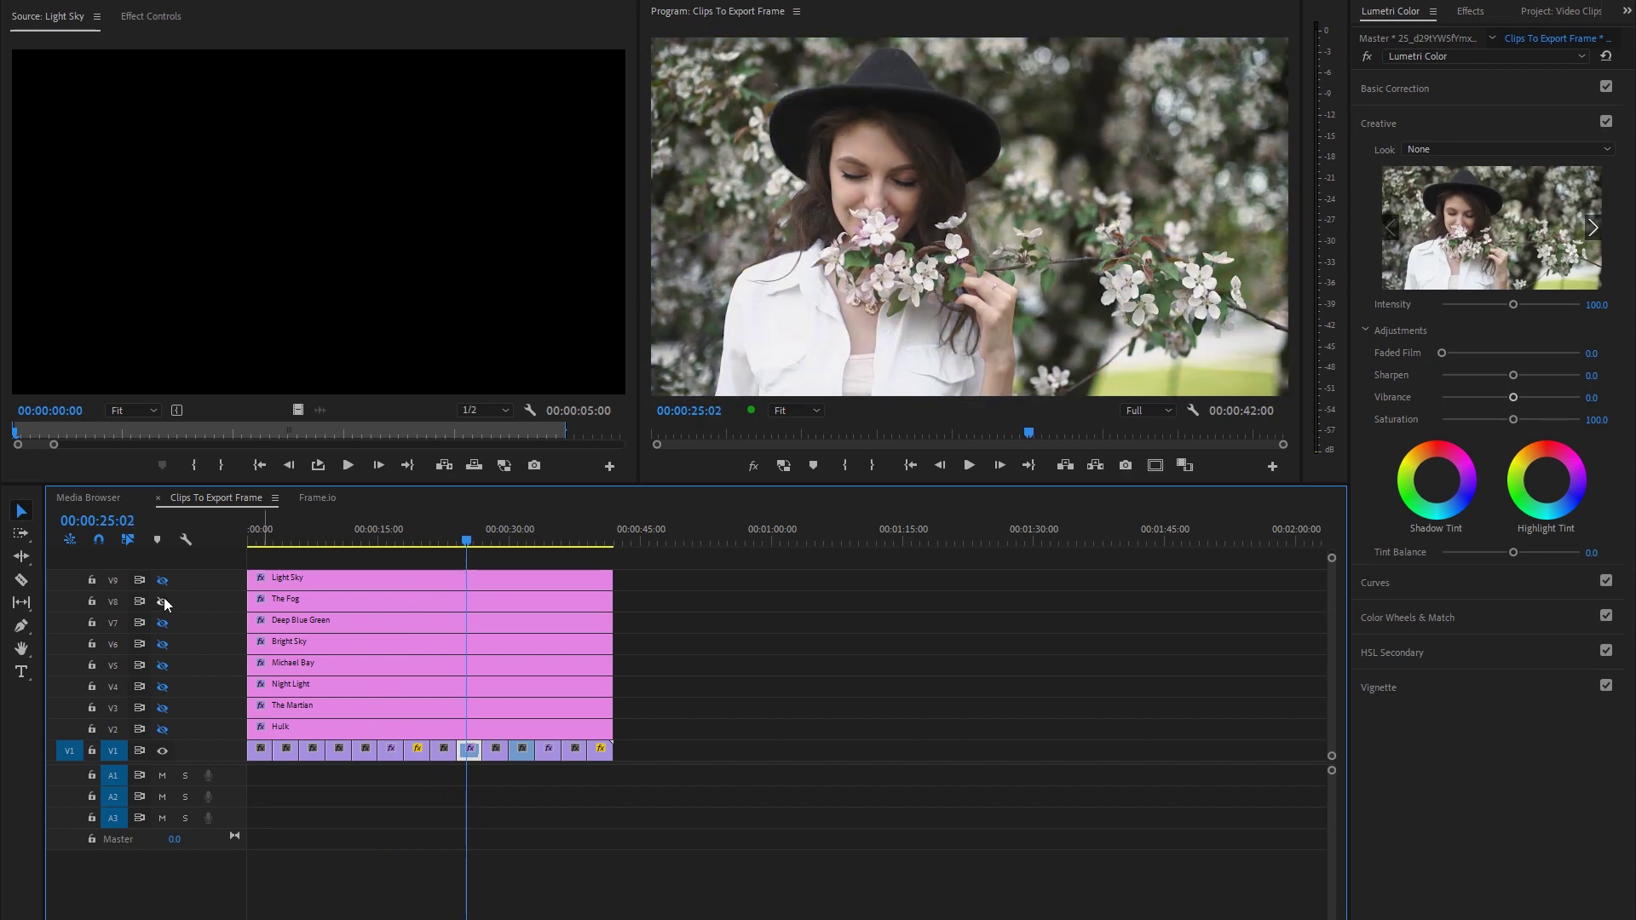
left_click(163, 601)
left_click(163, 602)
left_click(163, 602)
left_click(163, 603)
left_click(163, 602)
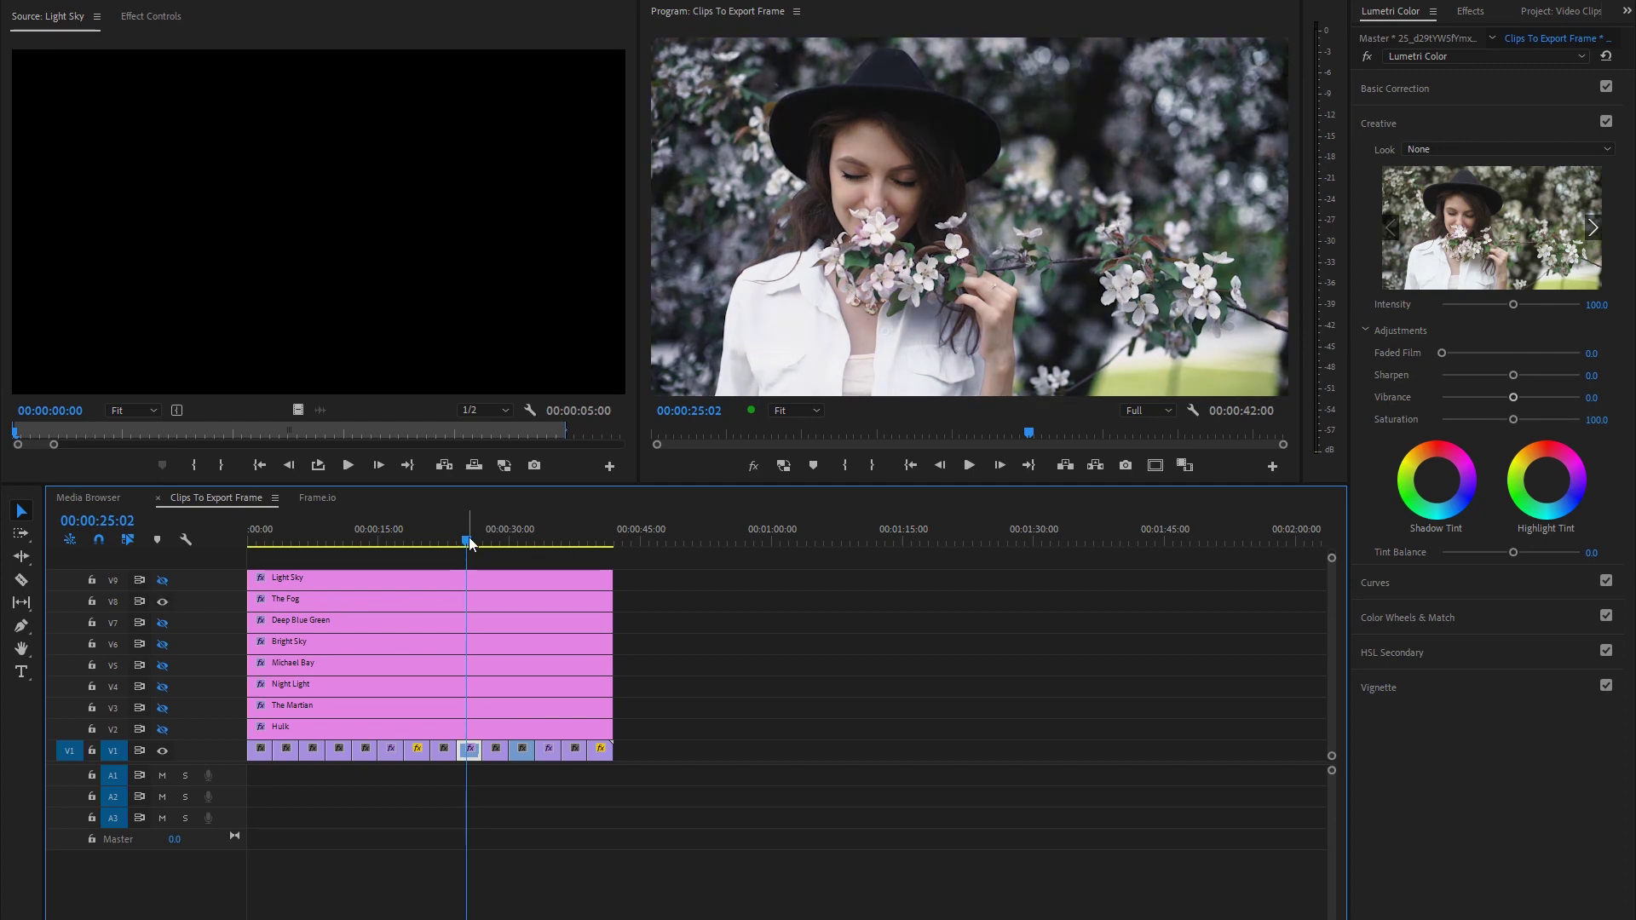
Step: Preview The Fog look on the mountain clip at 00:00:28:16, and compare it on and off on the forest clip at 00:00:40:07
left_click_drag(470, 540, 499, 552)
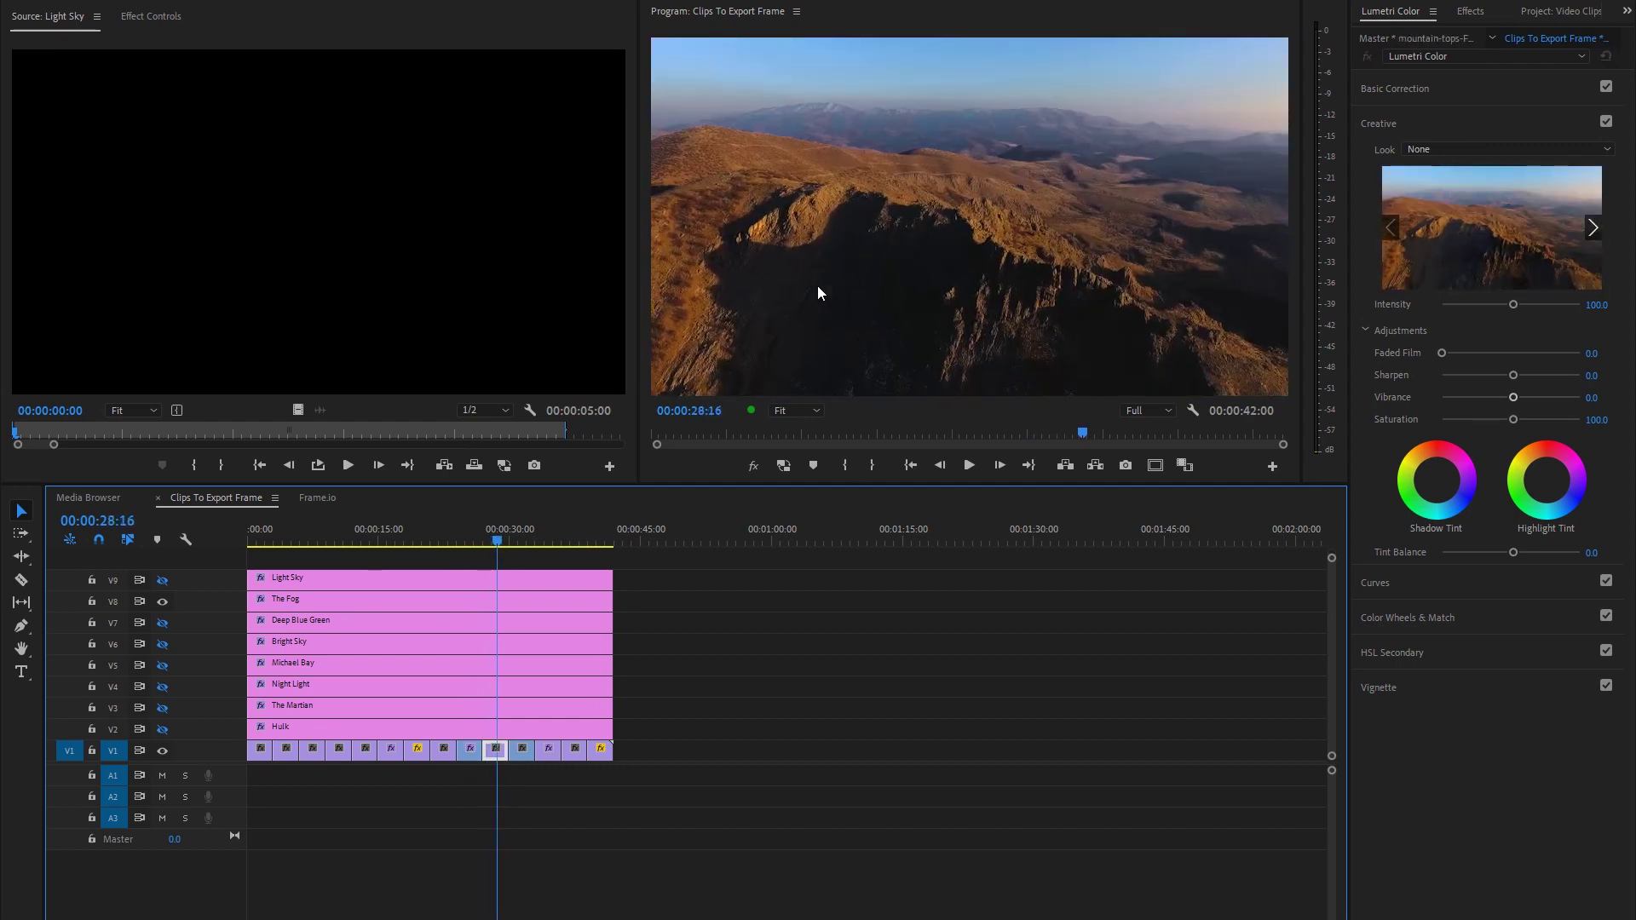
left_click_drag(499, 544, 599, 559)
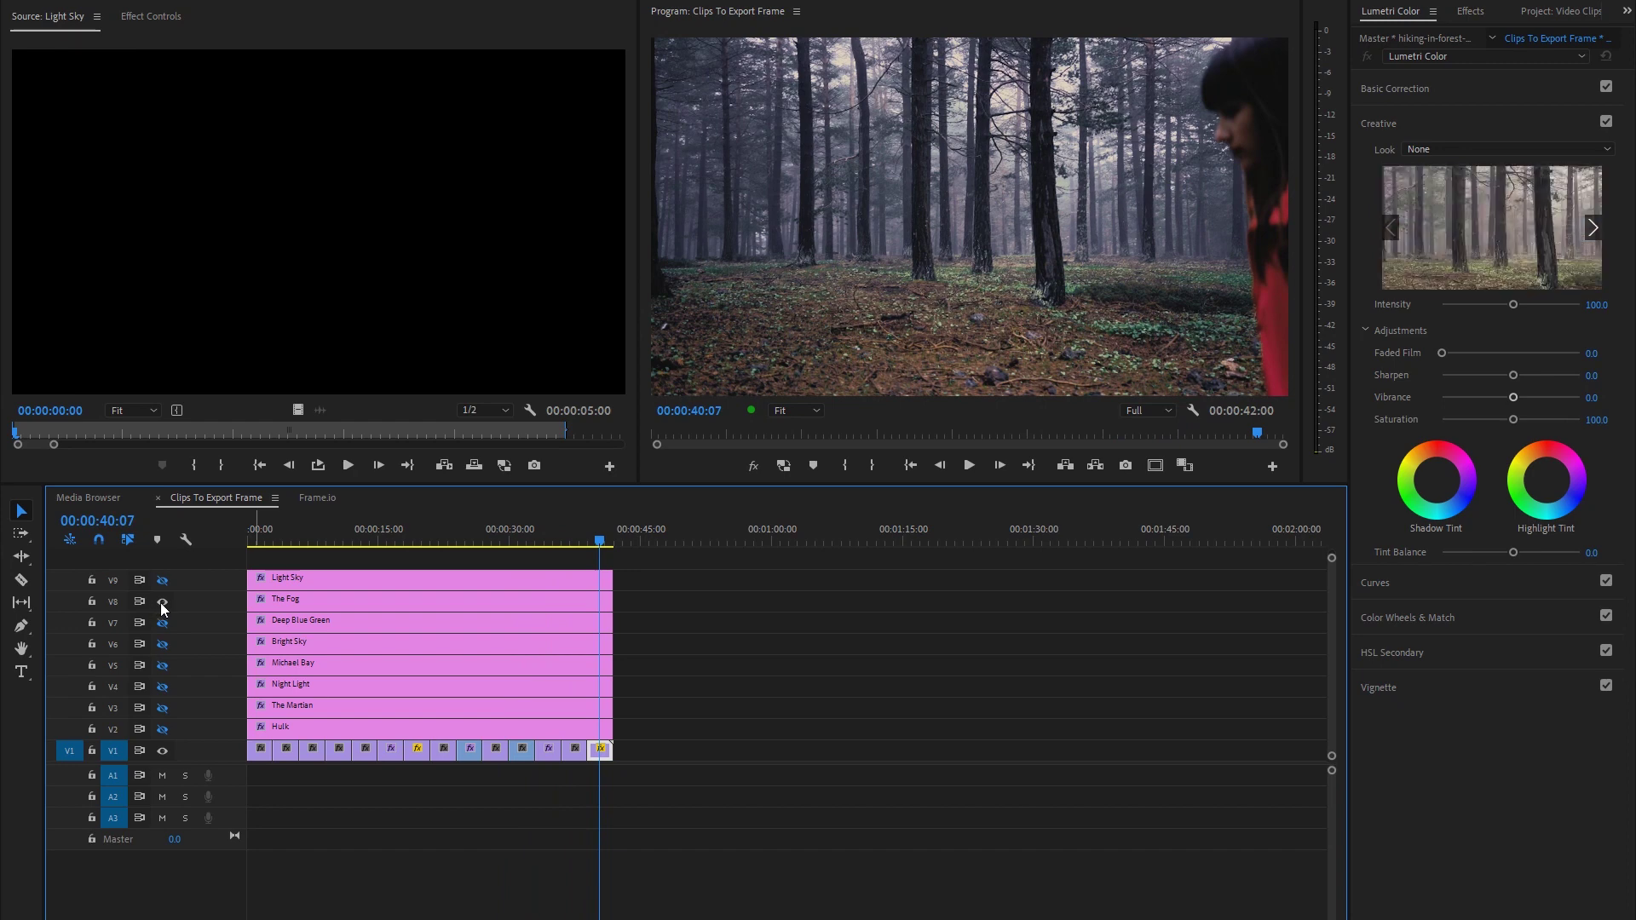
left_click(162, 601)
left_click(167, 606)
left_click(169, 605)
left_click(170, 606)
left_click(158, 607)
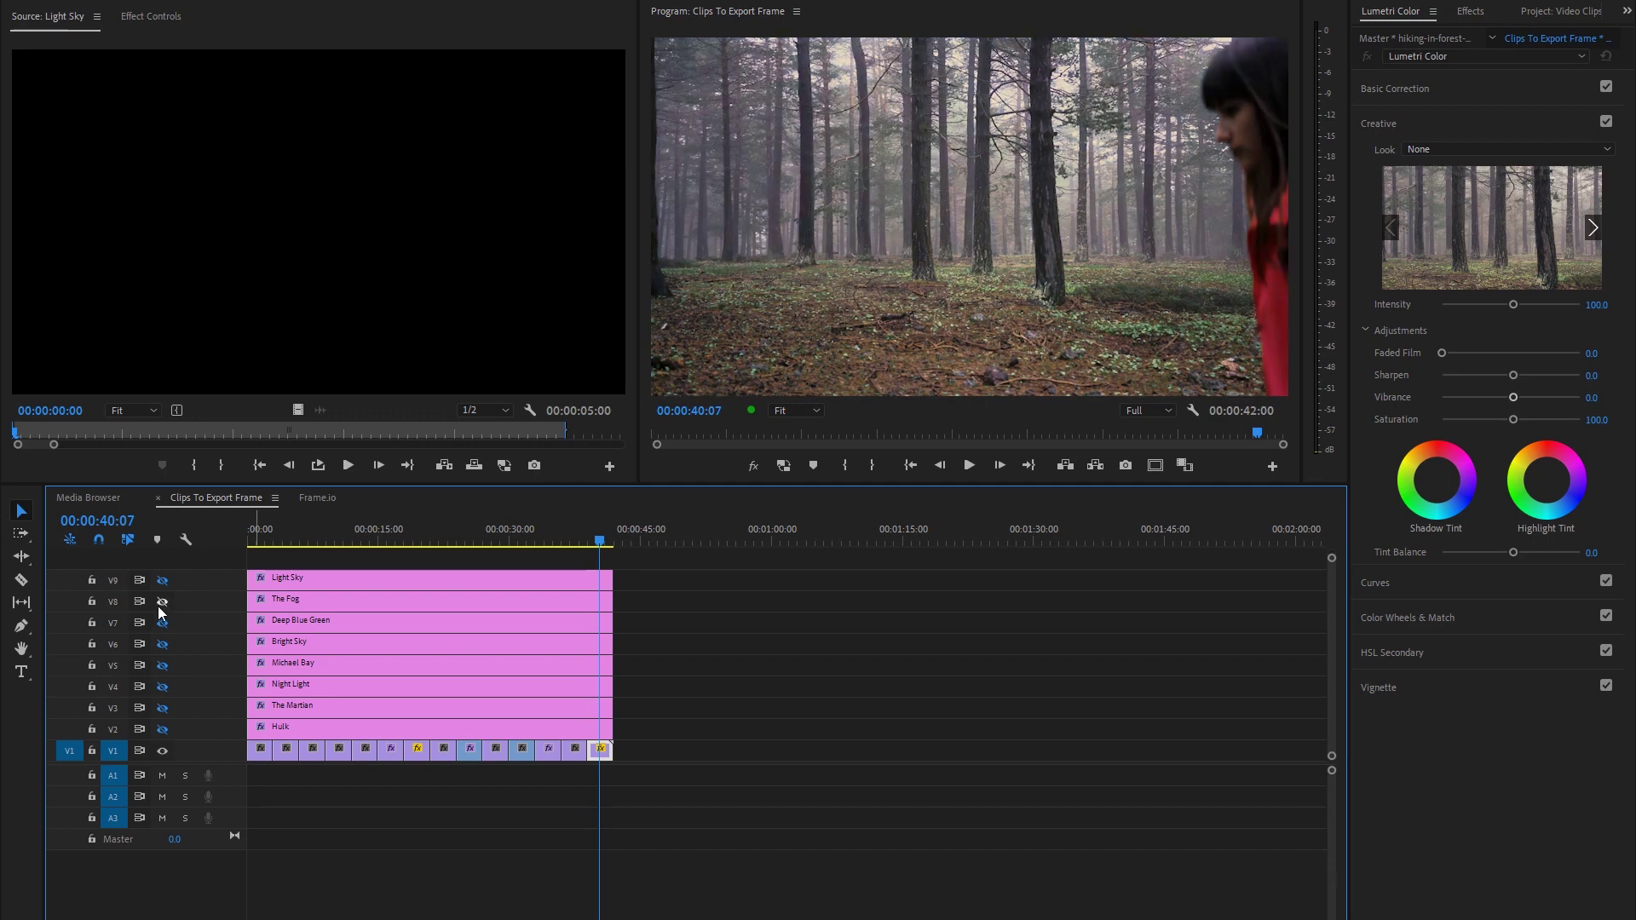
left_click(166, 604)
left_click(166, 605)
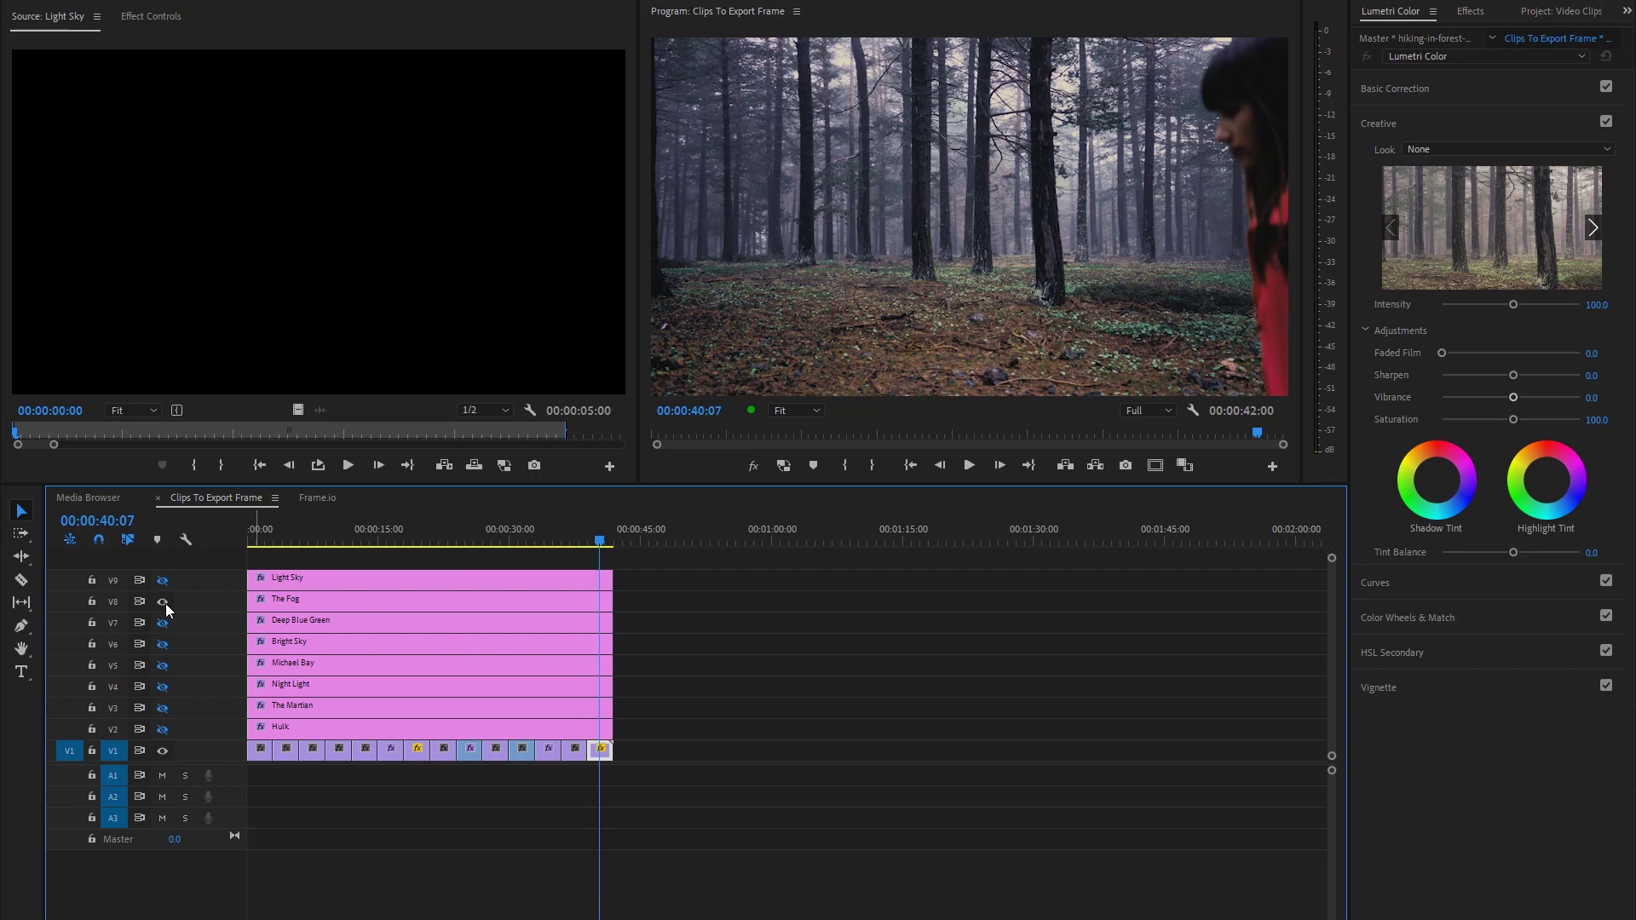
Step: Play back the forest clip with The Fog look, replaying it from 00:00:39:12
key("space")
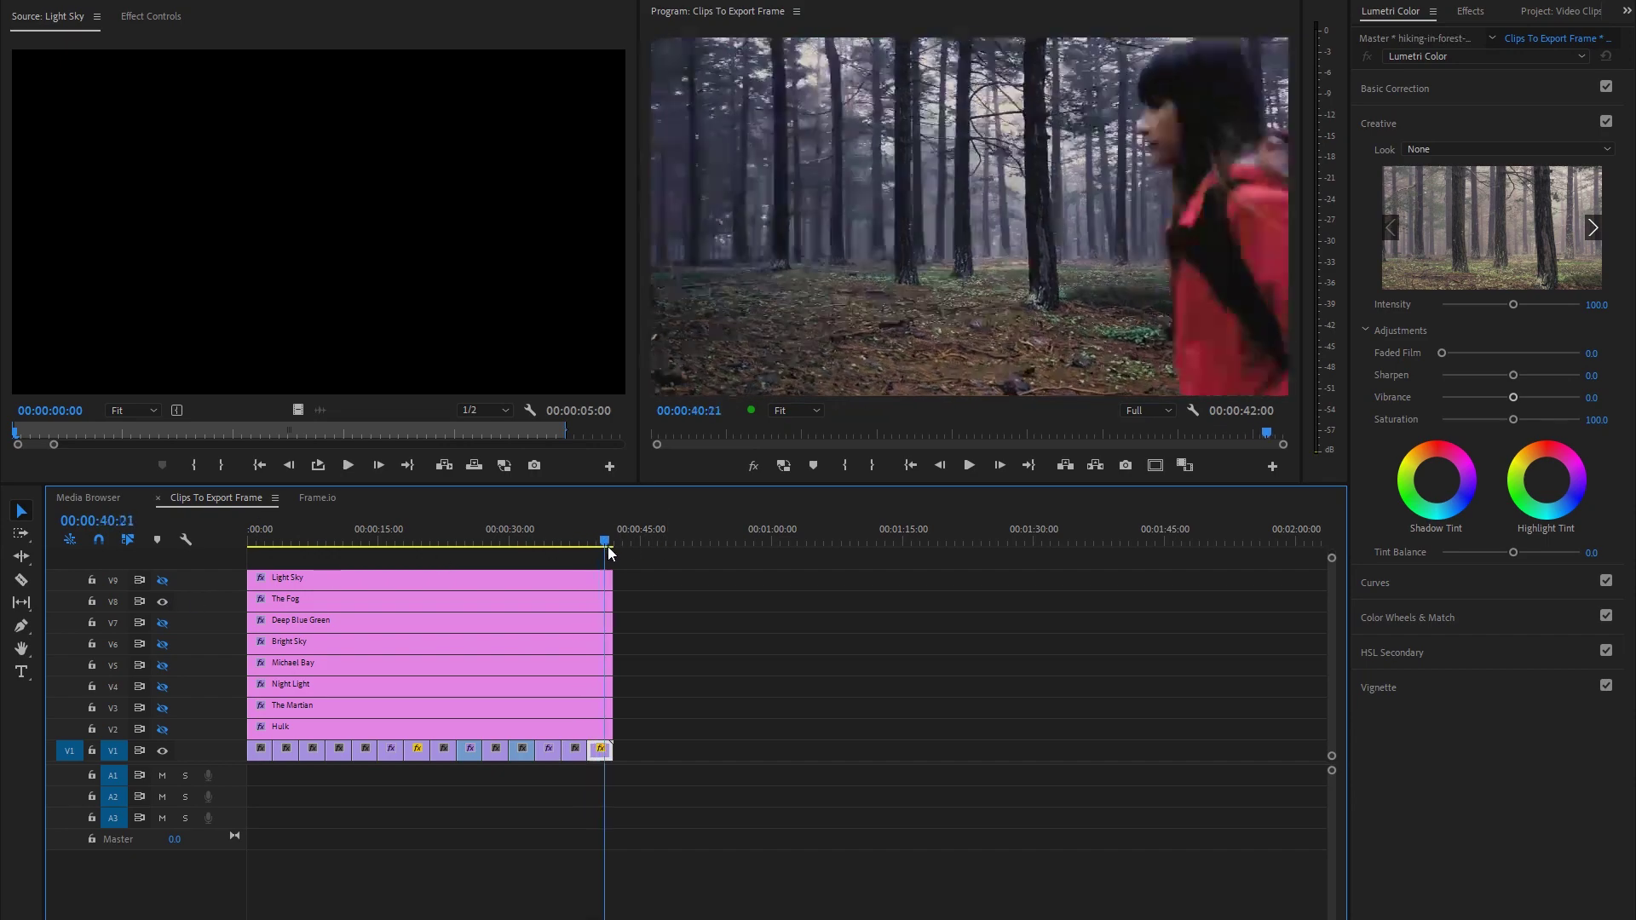
left_click_drag(608, 550, 600, 548)
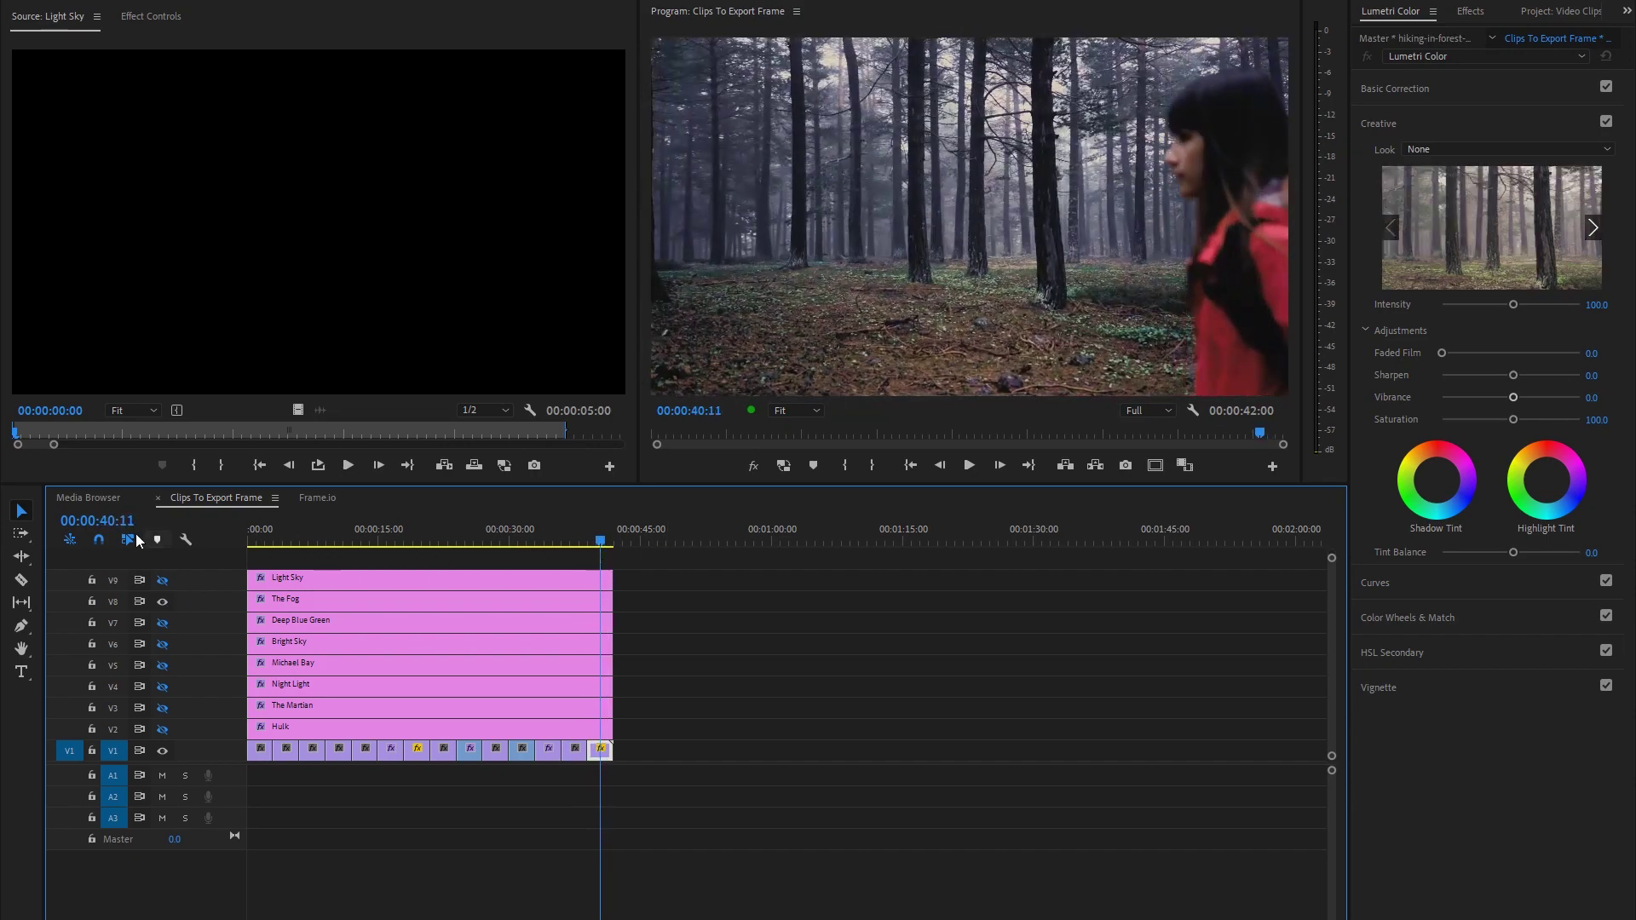
left_click(591, 545)
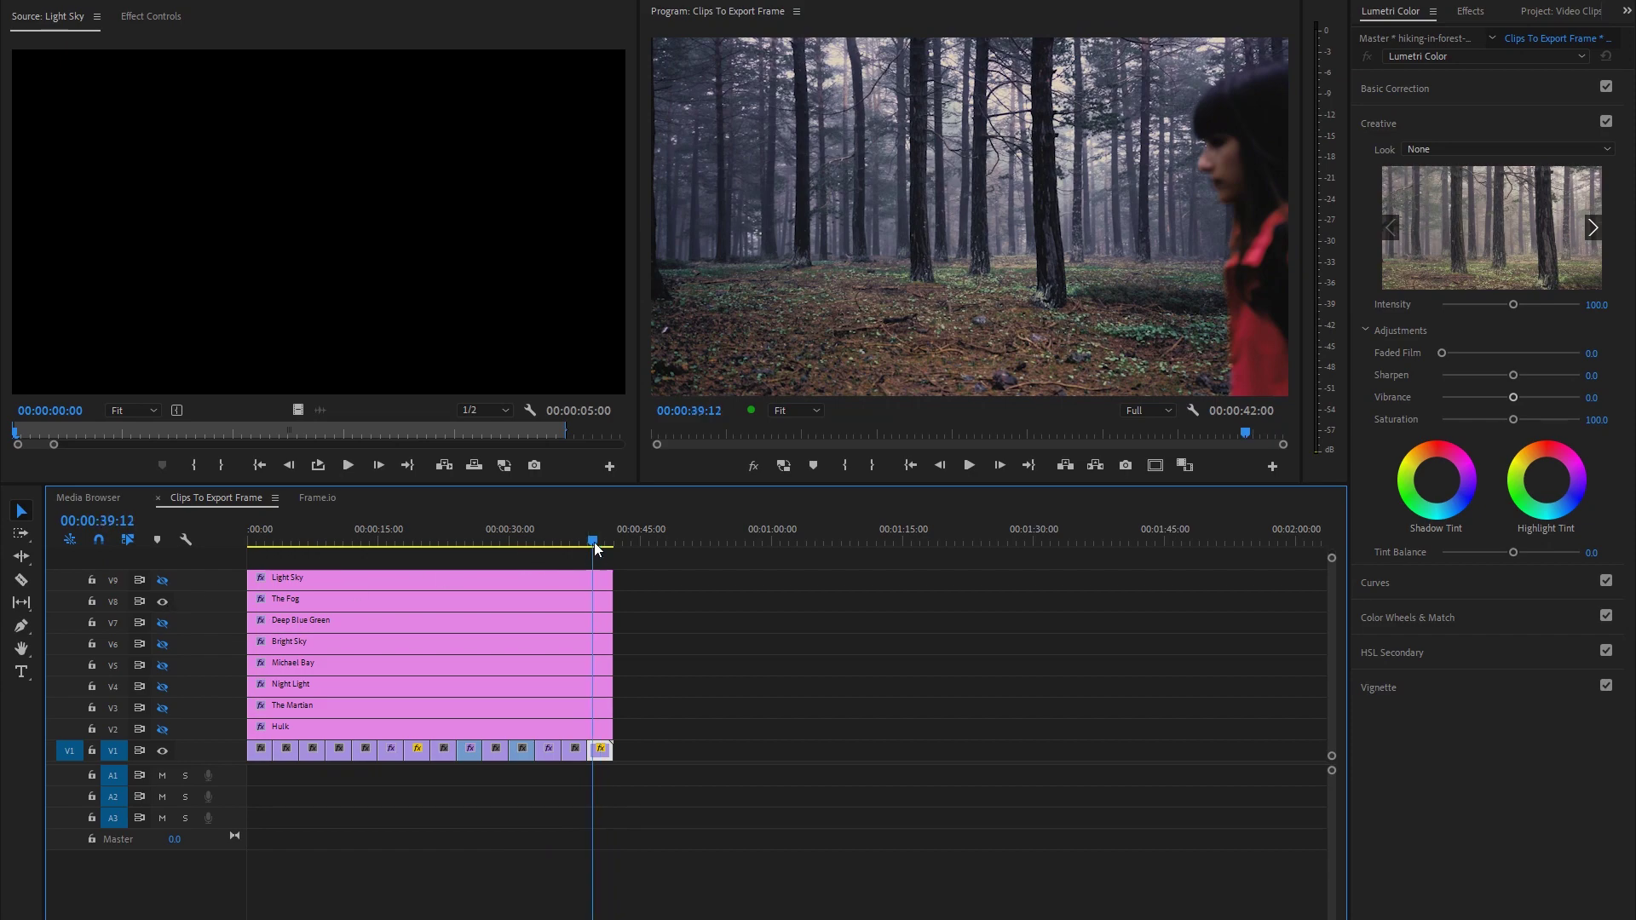
key("space")
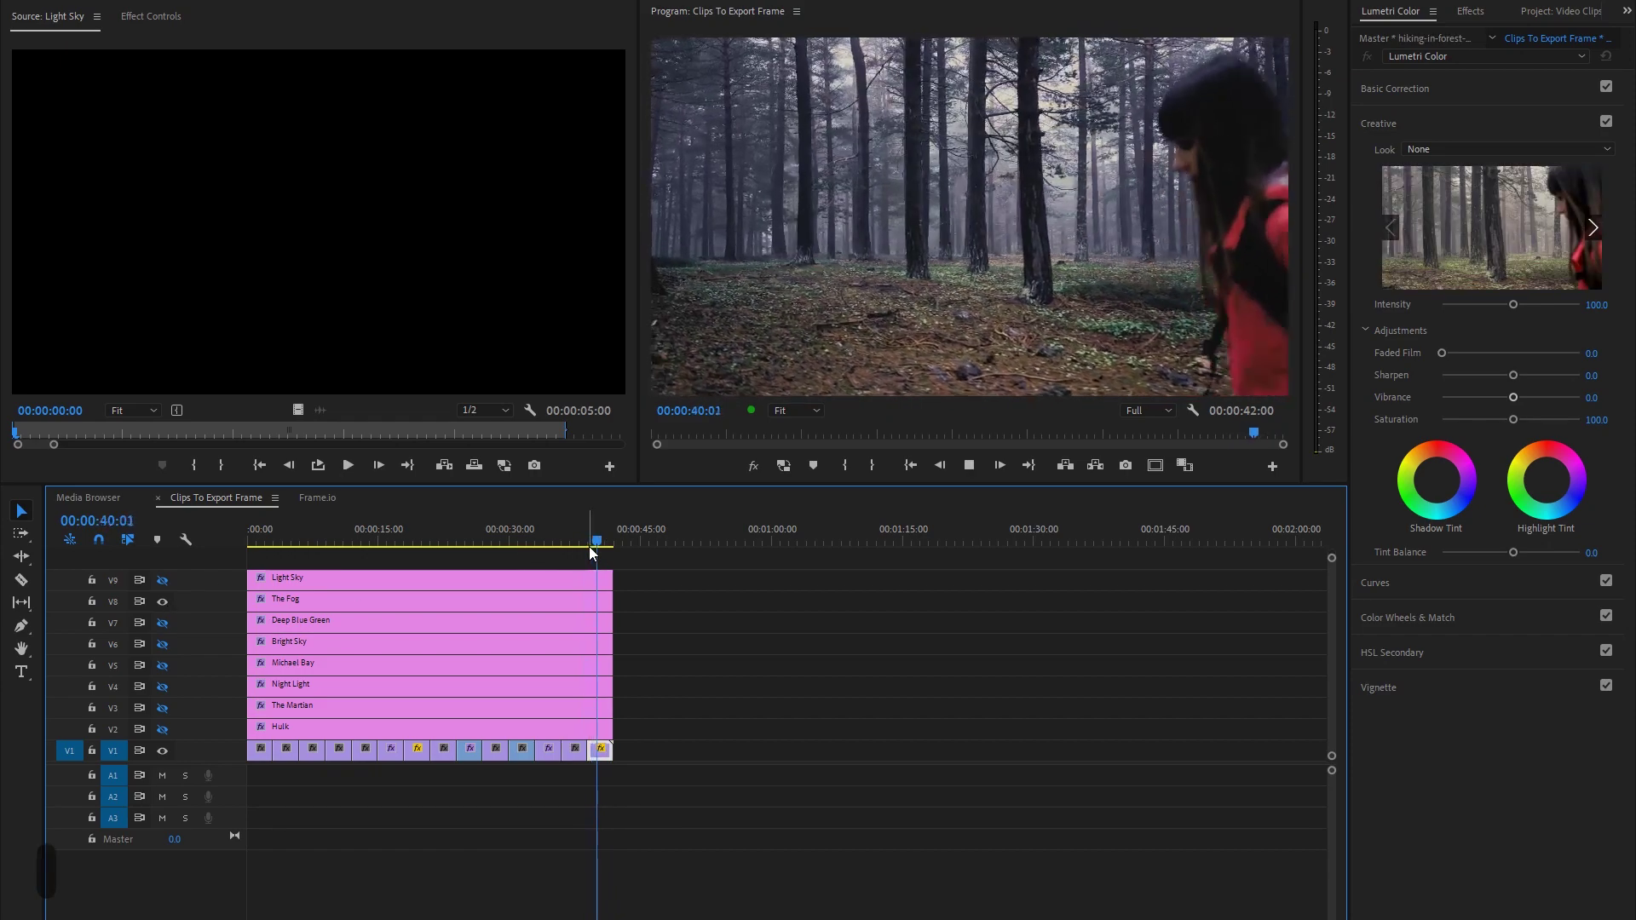
key("space")
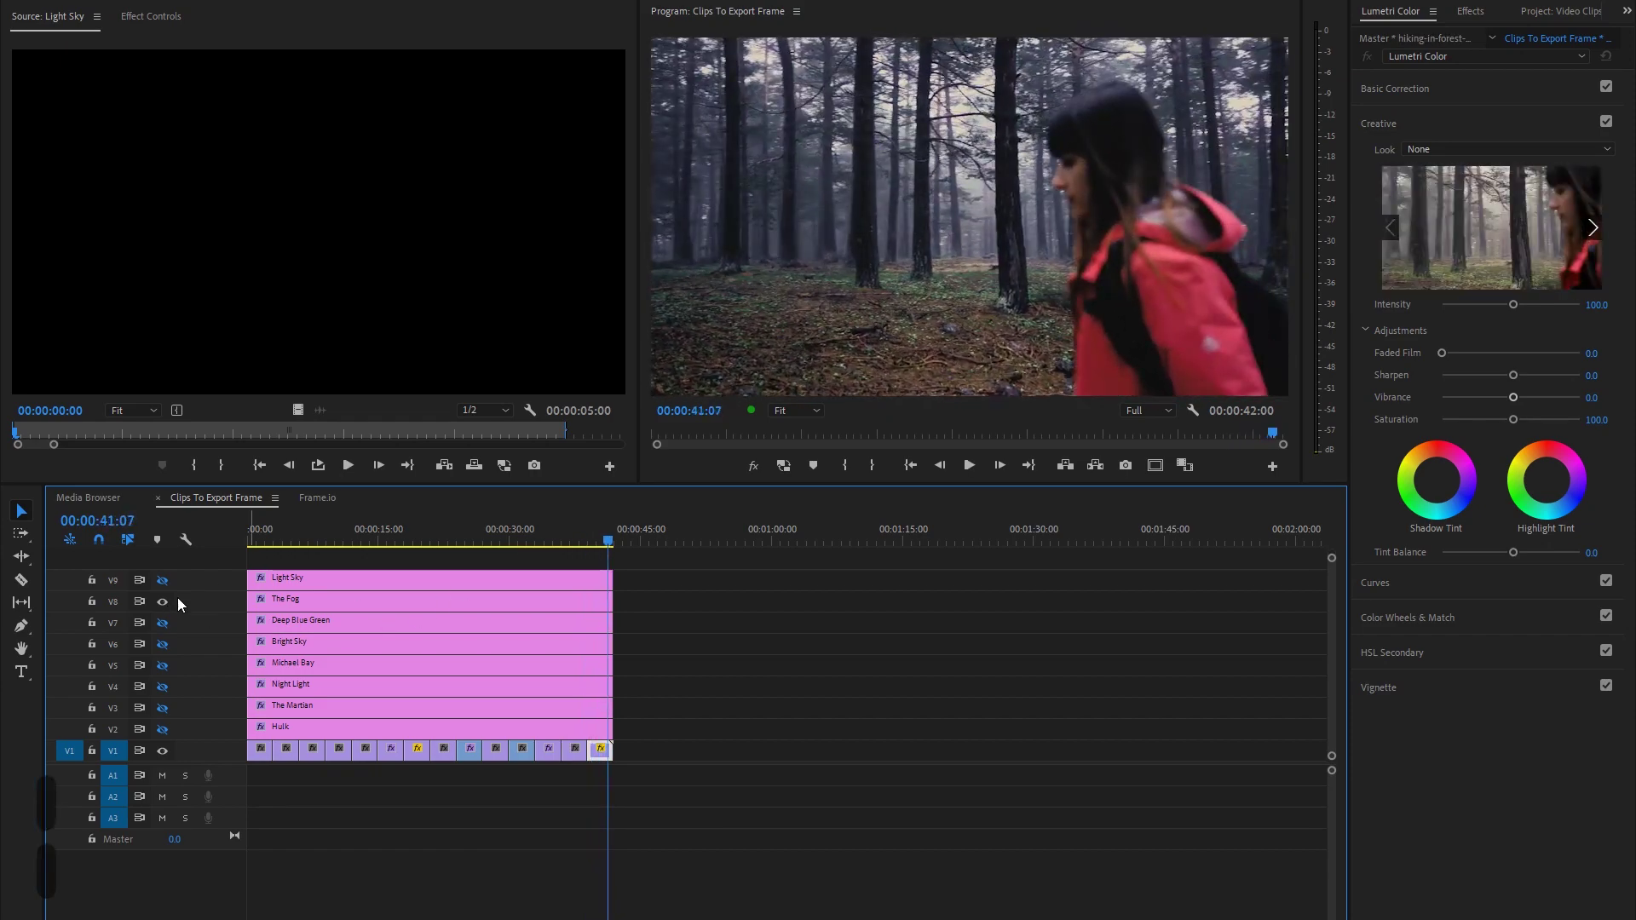
Step: Switch track output from V8 to V9 and compare the Light Sky look on and off on the forest clip
left_click(162, 581)
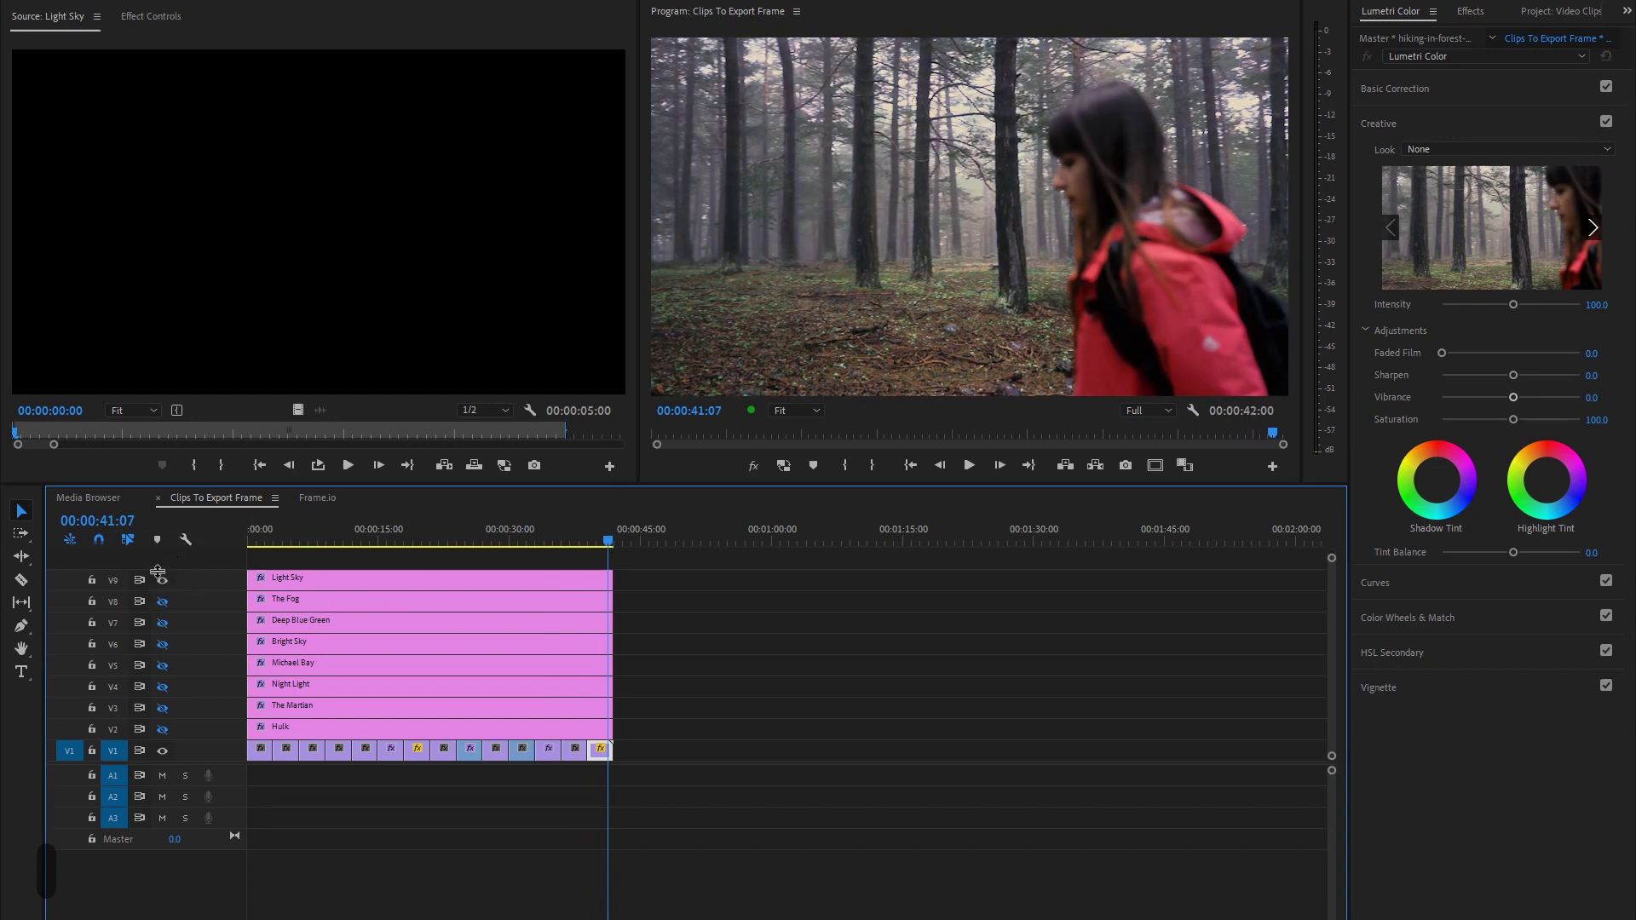
left_click(161, 581)
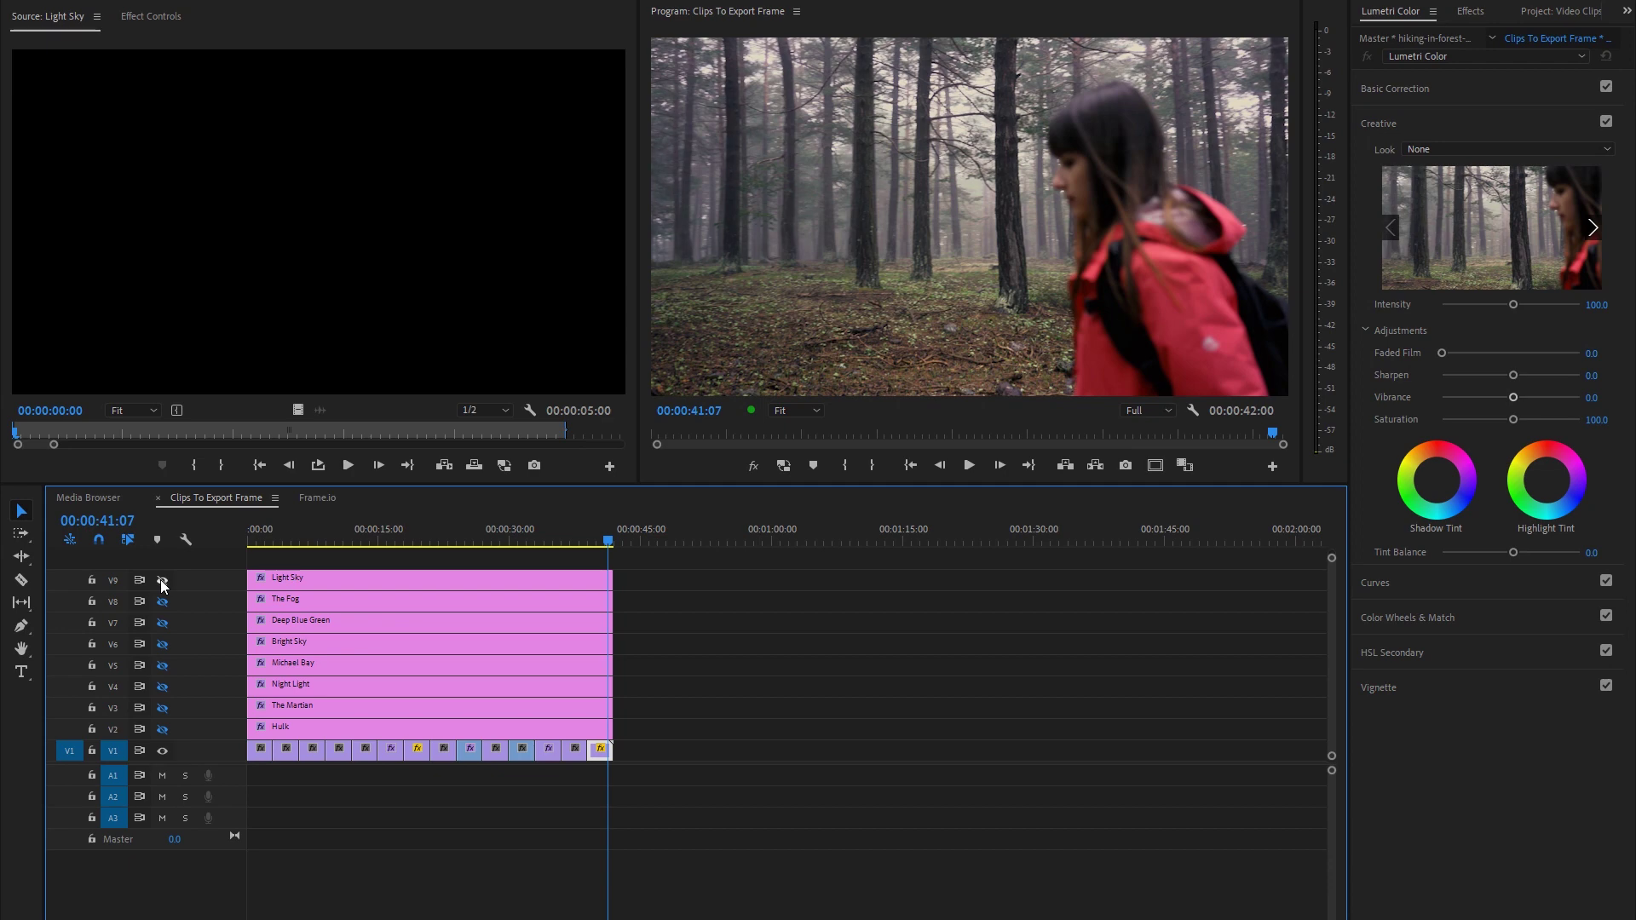
left_click(161, 581)
Step: Scrub to the hiker clip at 00:00:16:21 and toggle V9 output to compare it with and without the Light Sky look
left_click_drag(511, 540, 397, 561)
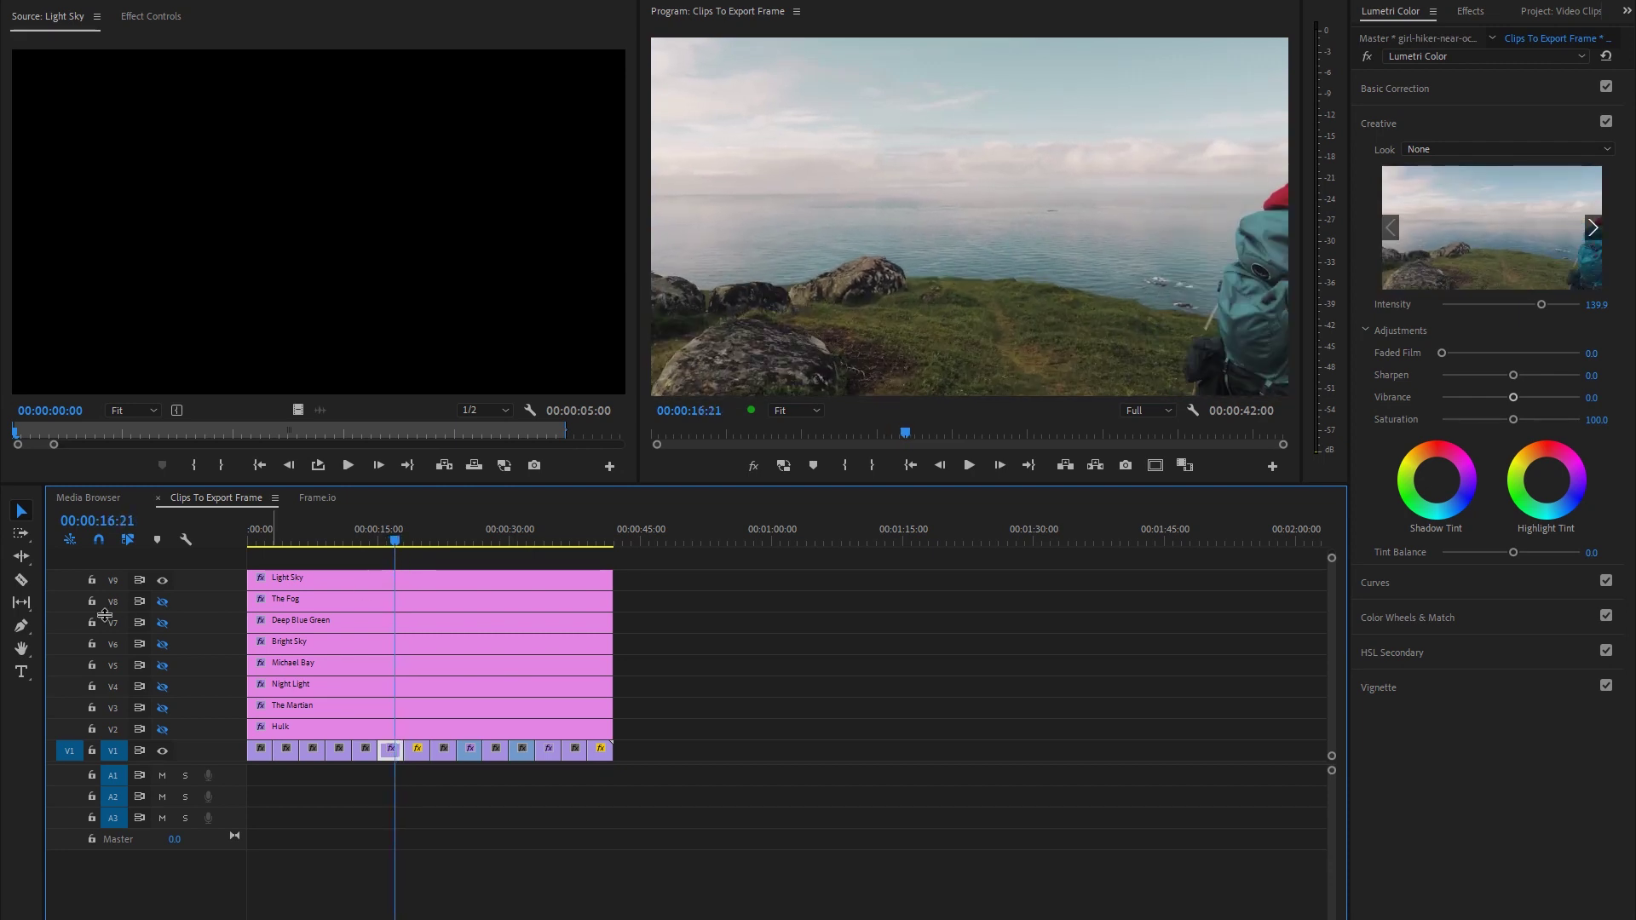
left_click(159, 581)
left_click(159, 581)
left_click(159, 582)
left_click(159, 581)
Step: Preview the Light Sky look on the group hiking, two-women and beach clips, selecting the Light Sky adjustment layer on V9
left_click_drag(400, 544, 530, 596)
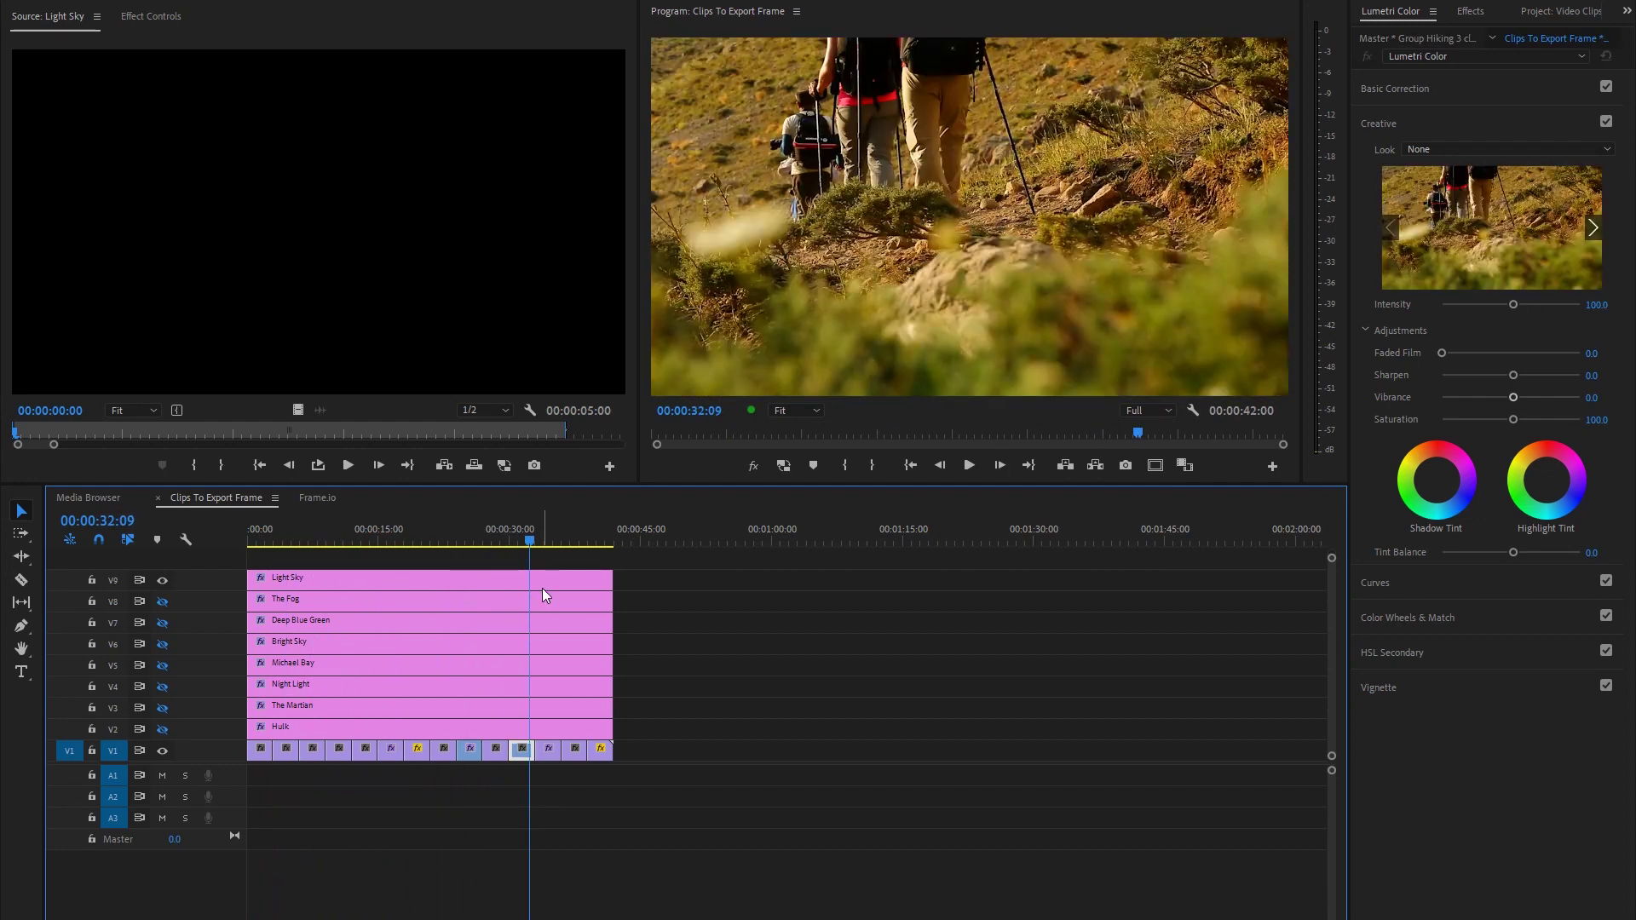
left_click(492, 538)
left_click_drag(492, 535, 288, 580)
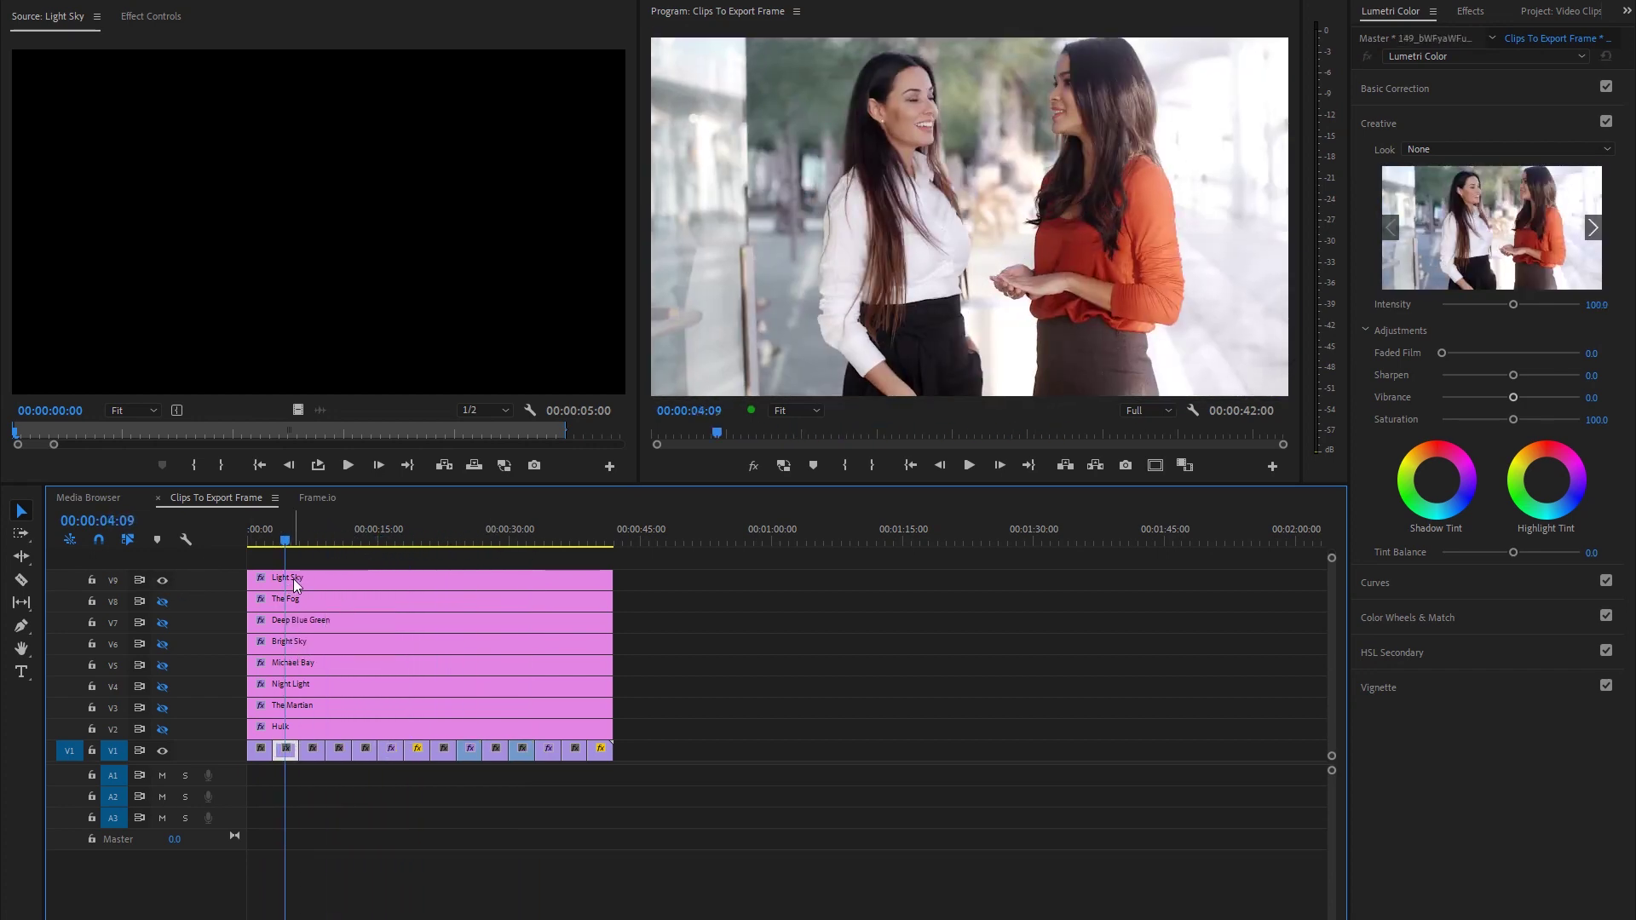
left_click(293, 579)
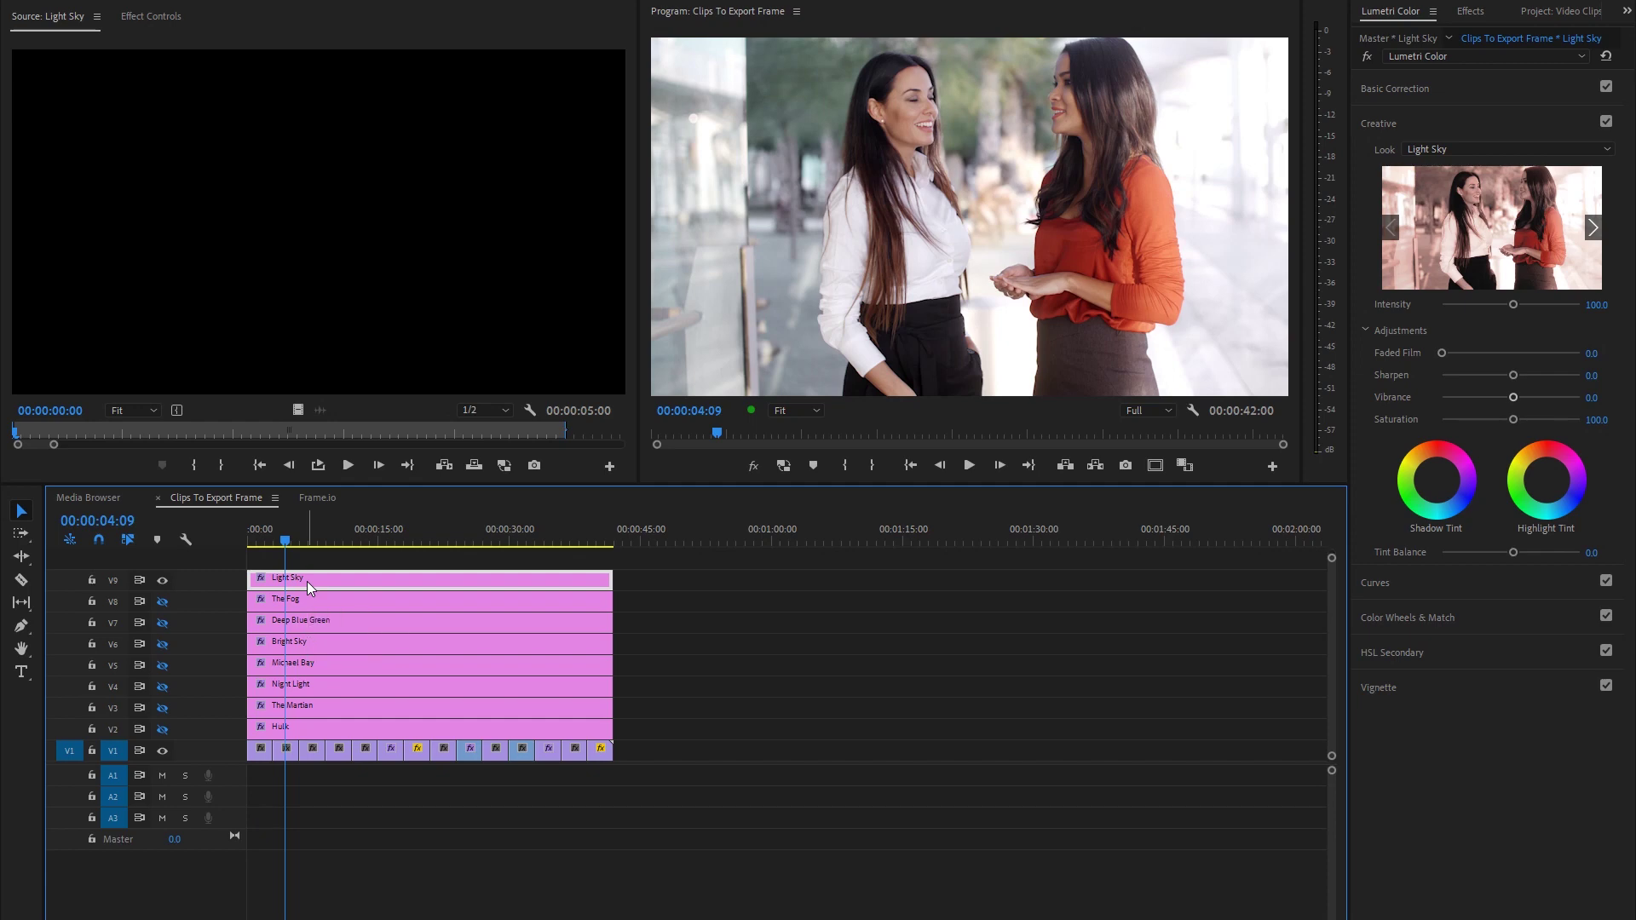
left_click_drag(280, 537, 265, 537)
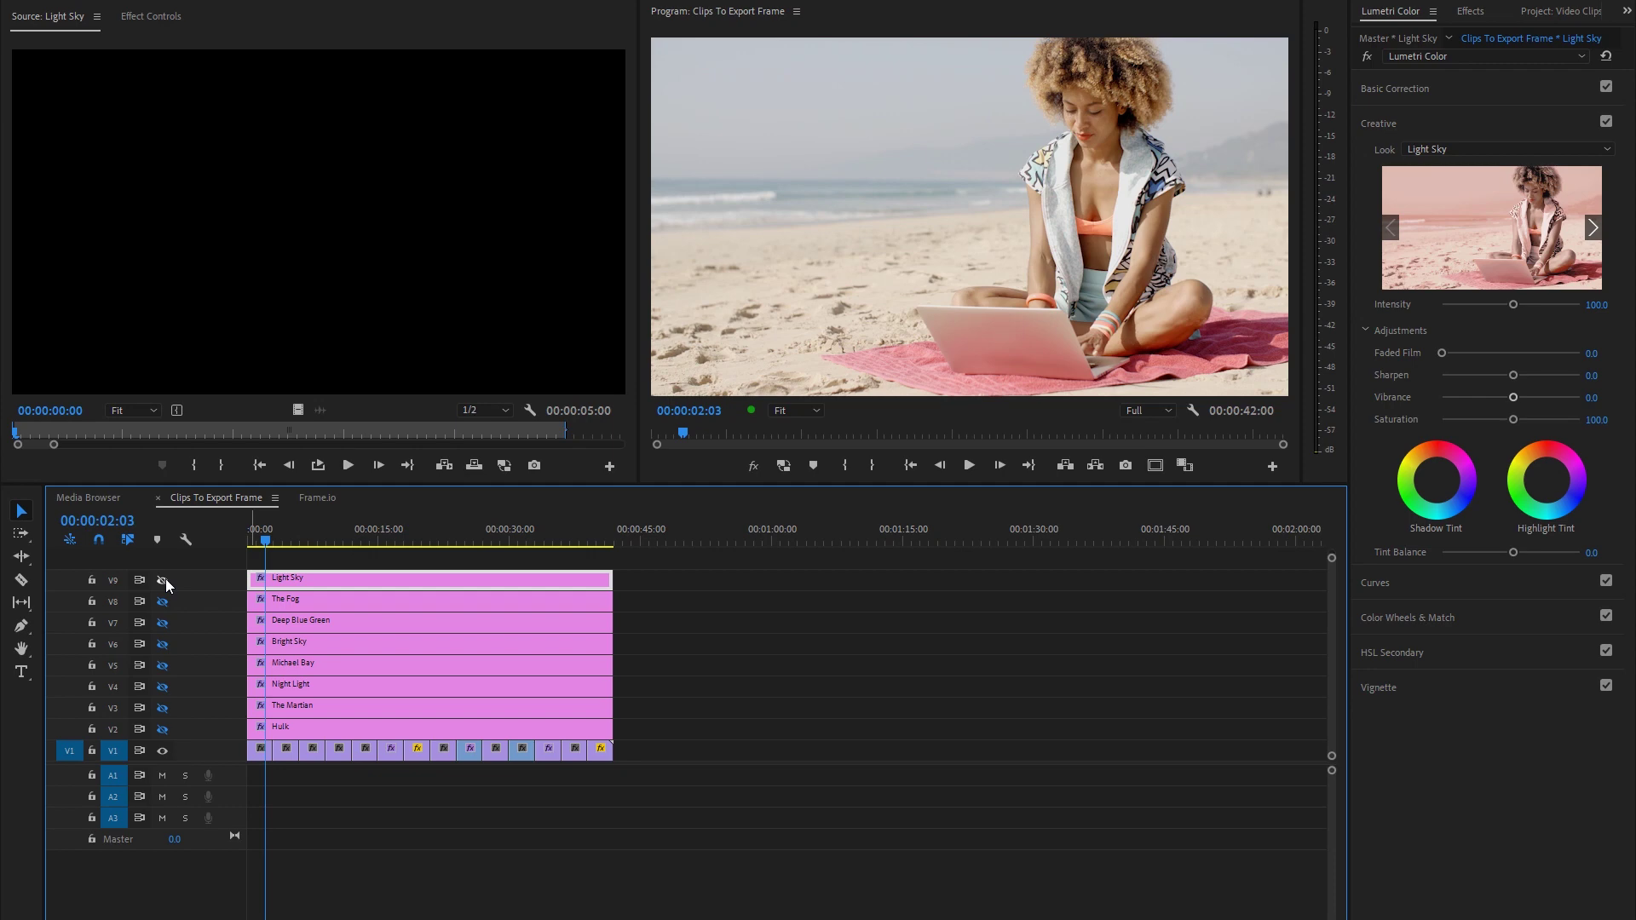
Step: Switch track output from V9 to V2, and open the Curves settings of the Hulk layer over the blossom clip at 00:00:25:09
left_click(161, 730)
left_click(467, 726)
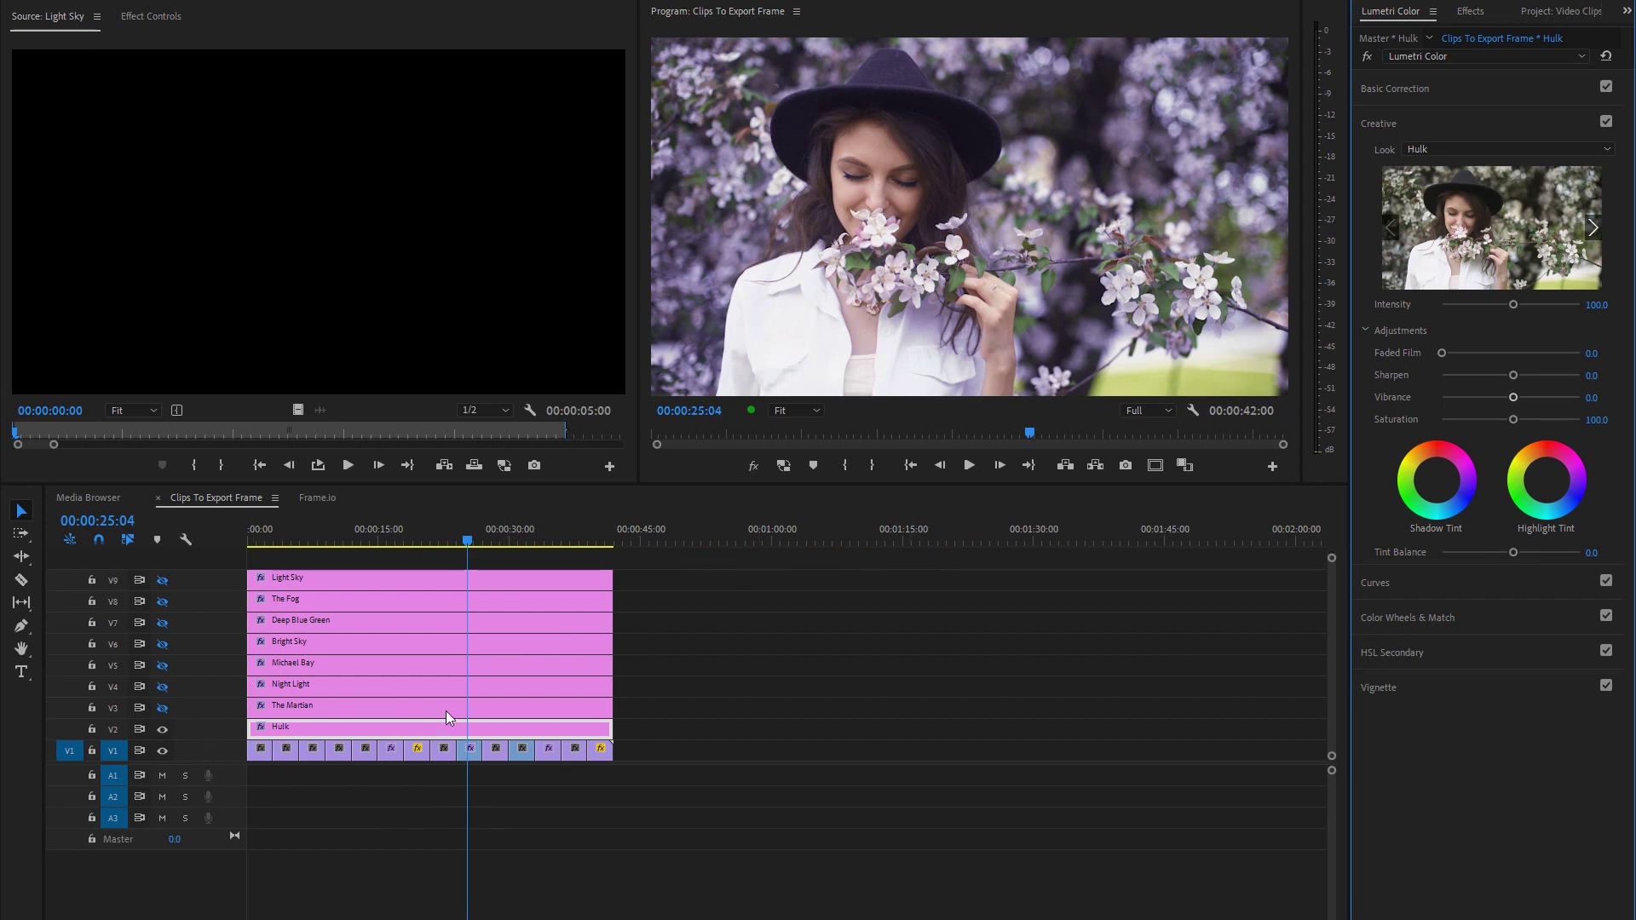
left_click(462, 542)
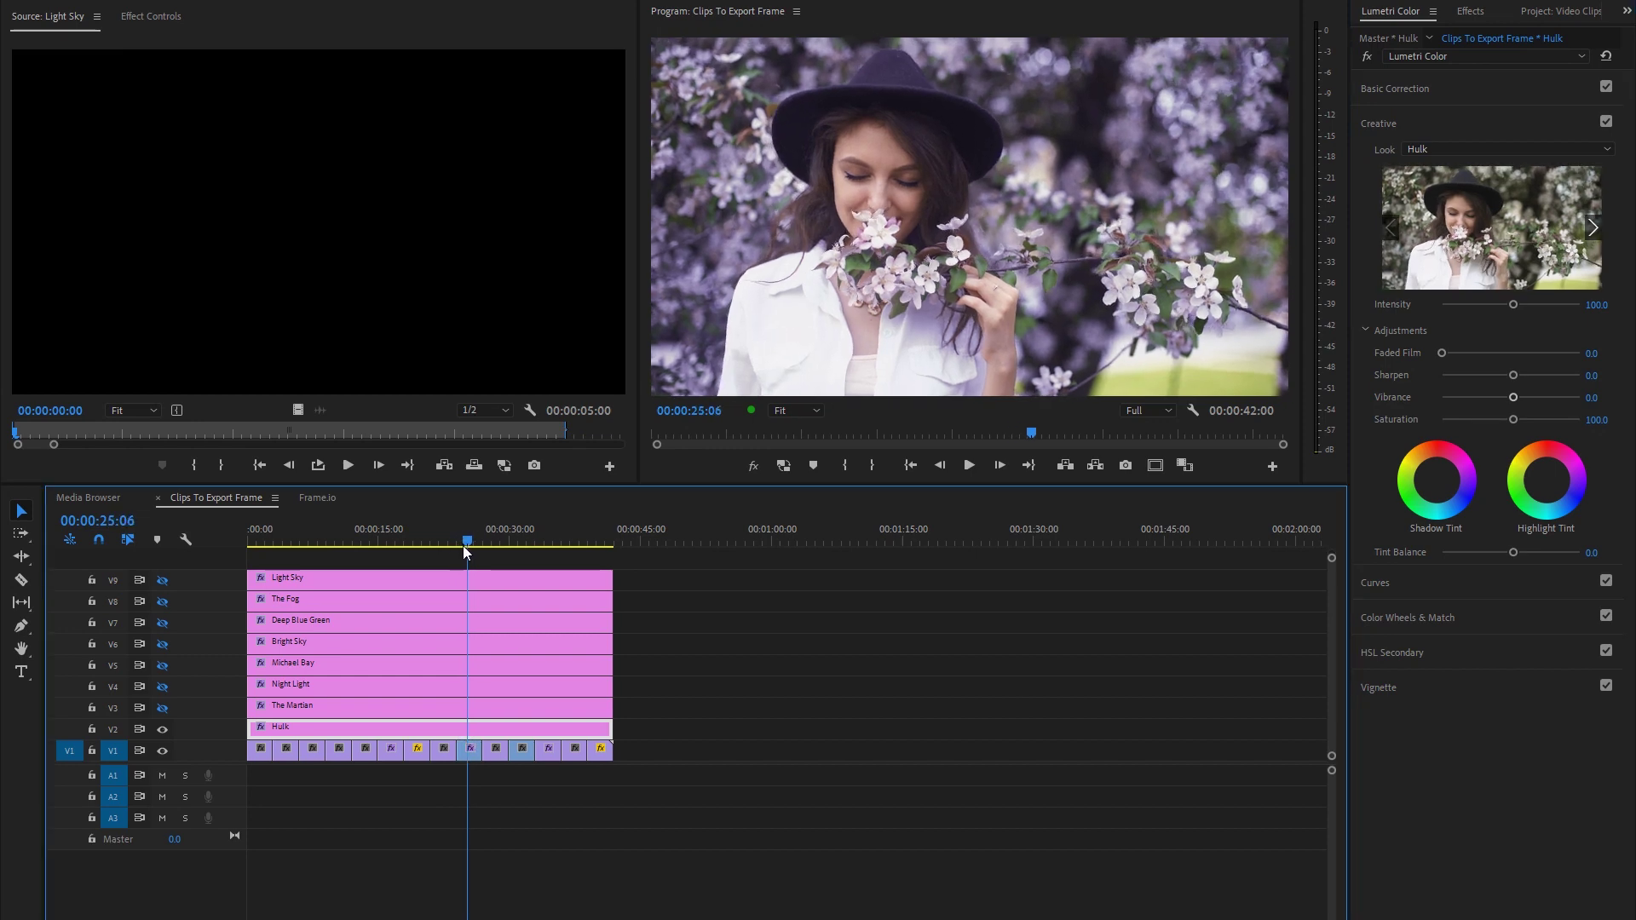
left_click_drag(463, 546, 464, 545)
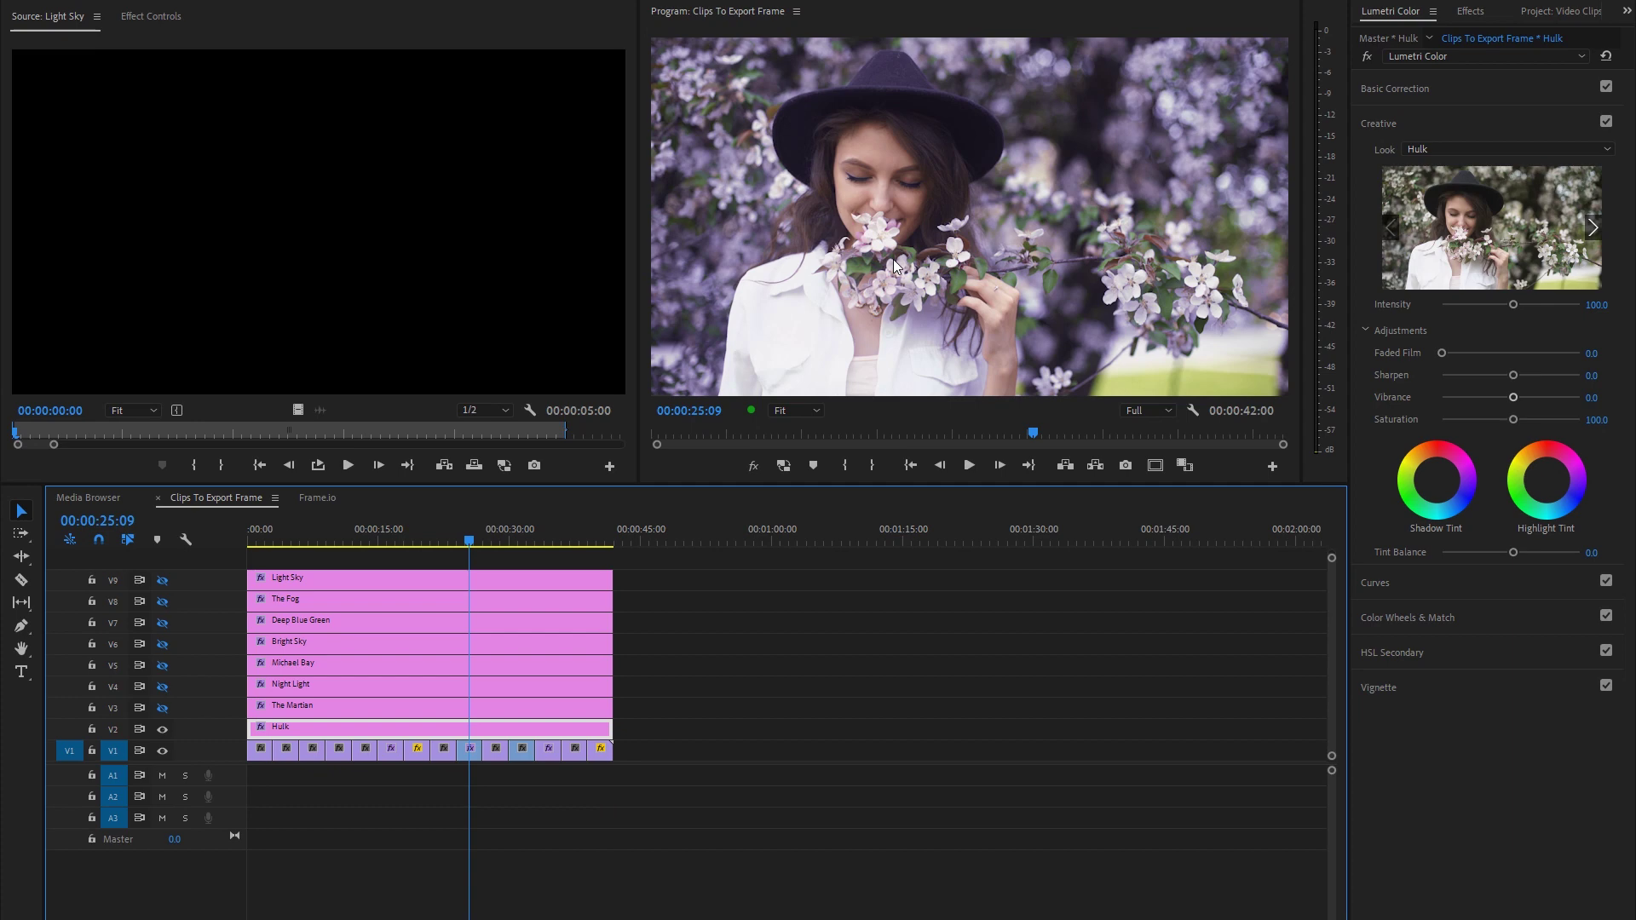
left_click(1378, 583)
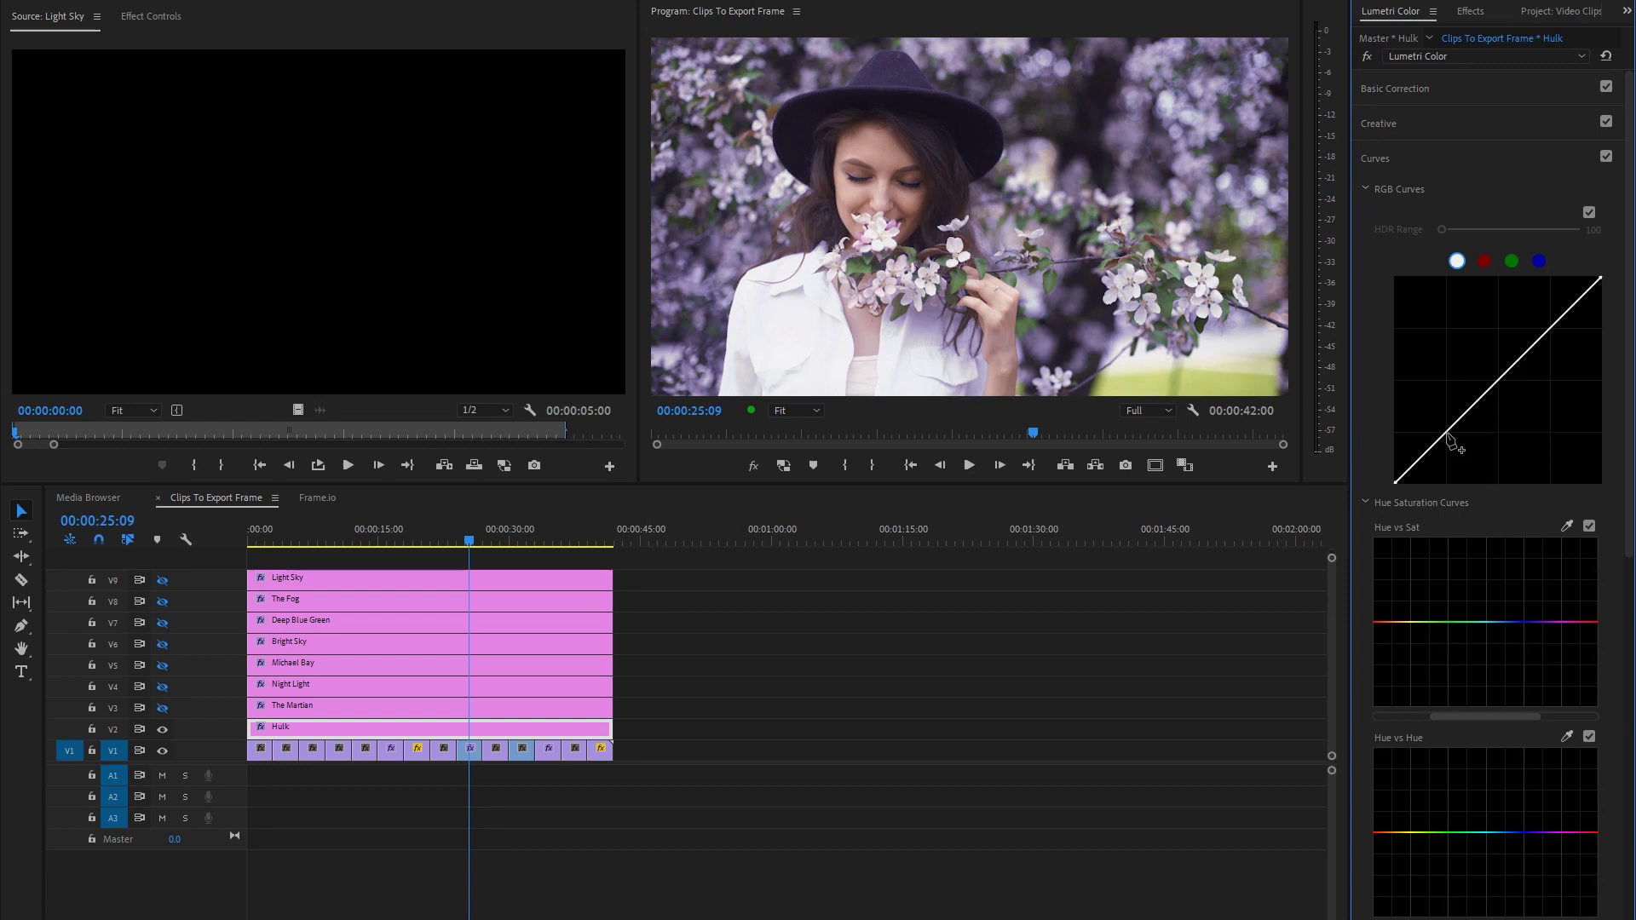
Step: Shape the Hulk layer's white RGB curve into a gentle S by lowering the shadows and raising the highlights
left_click_drag(1446, 434, 1447, 440)
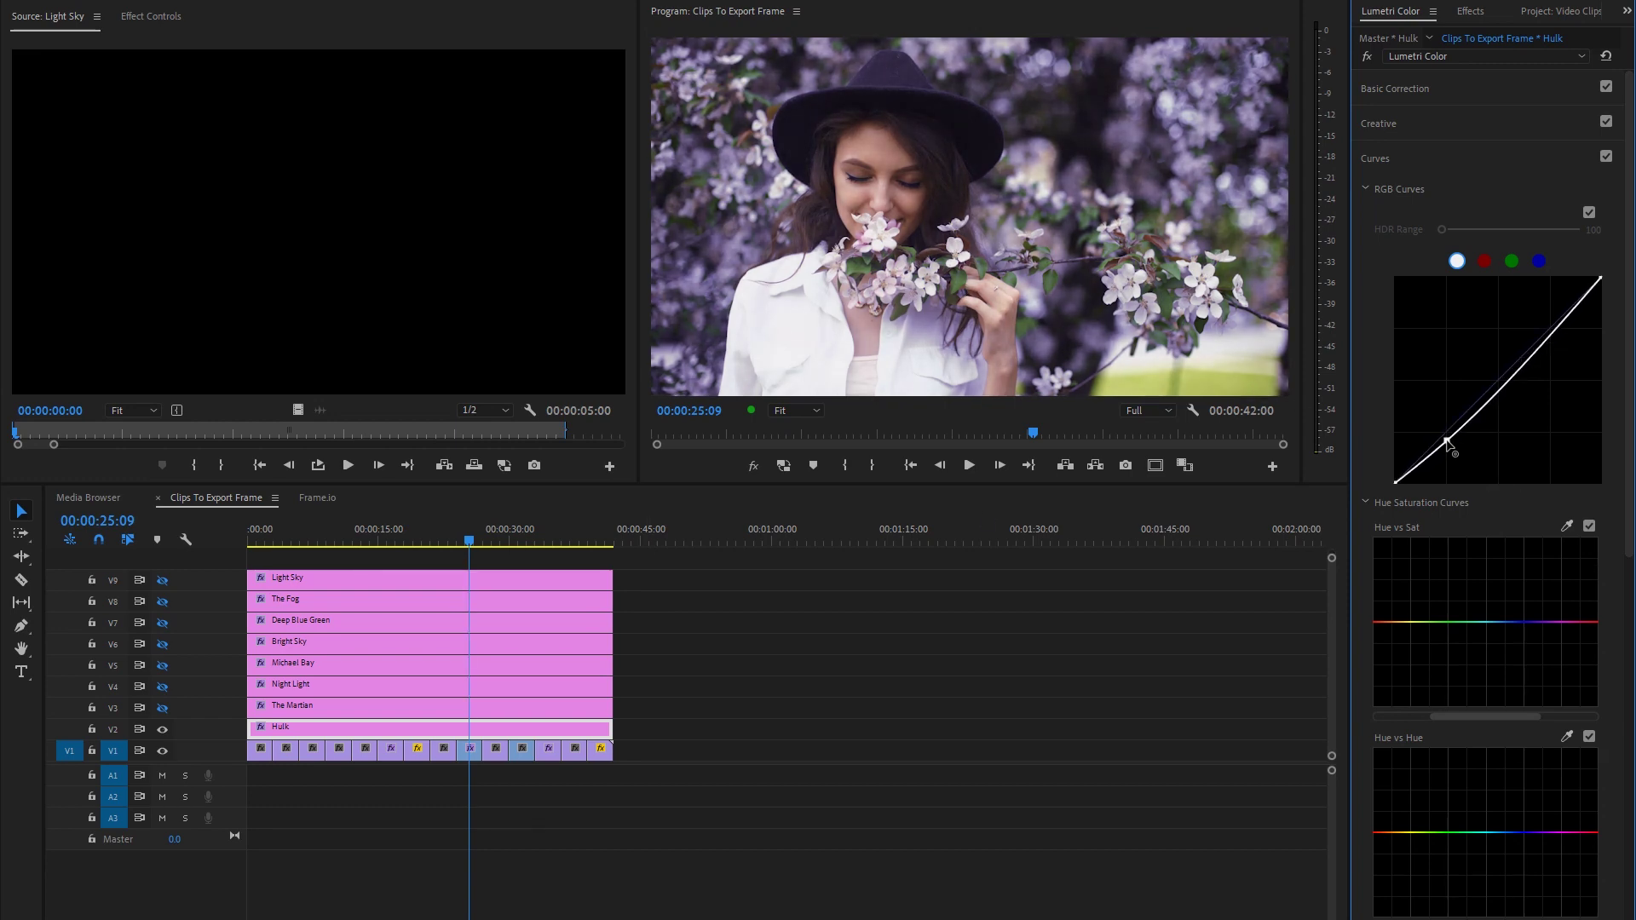
left_click_drag(1546, 345, 1525, 339)
left_click_drag(1537, 347, 1537, 337)
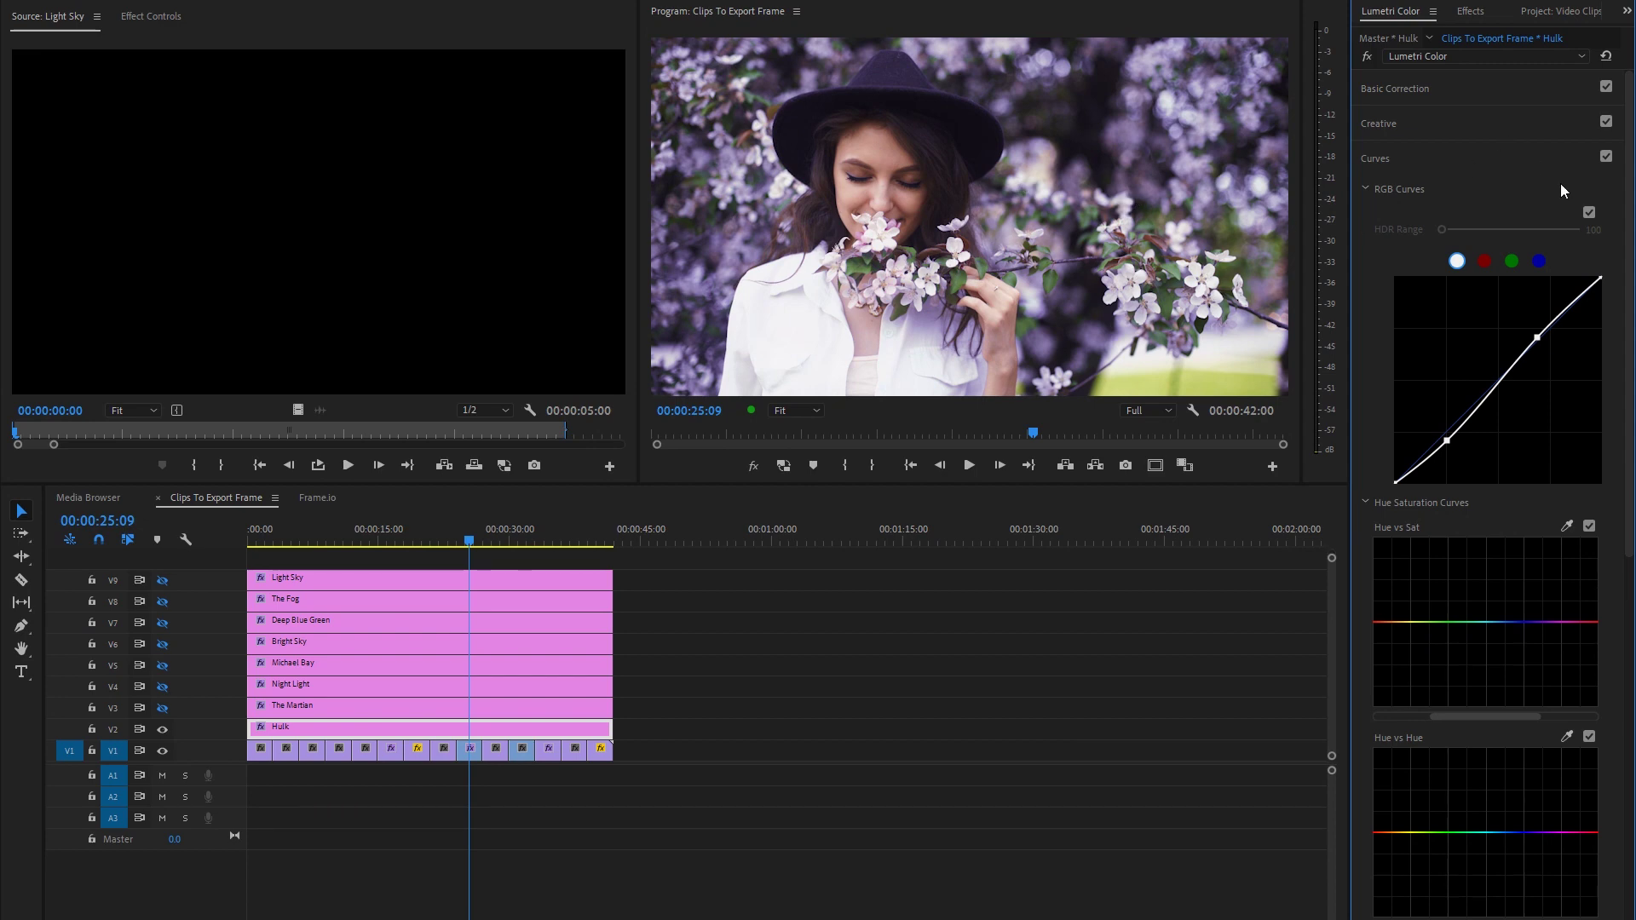
Step: Toggle the Hulk layer's RGB Curves off and on to compare the blossom clip with and without the curve
left_click(1590, 213)
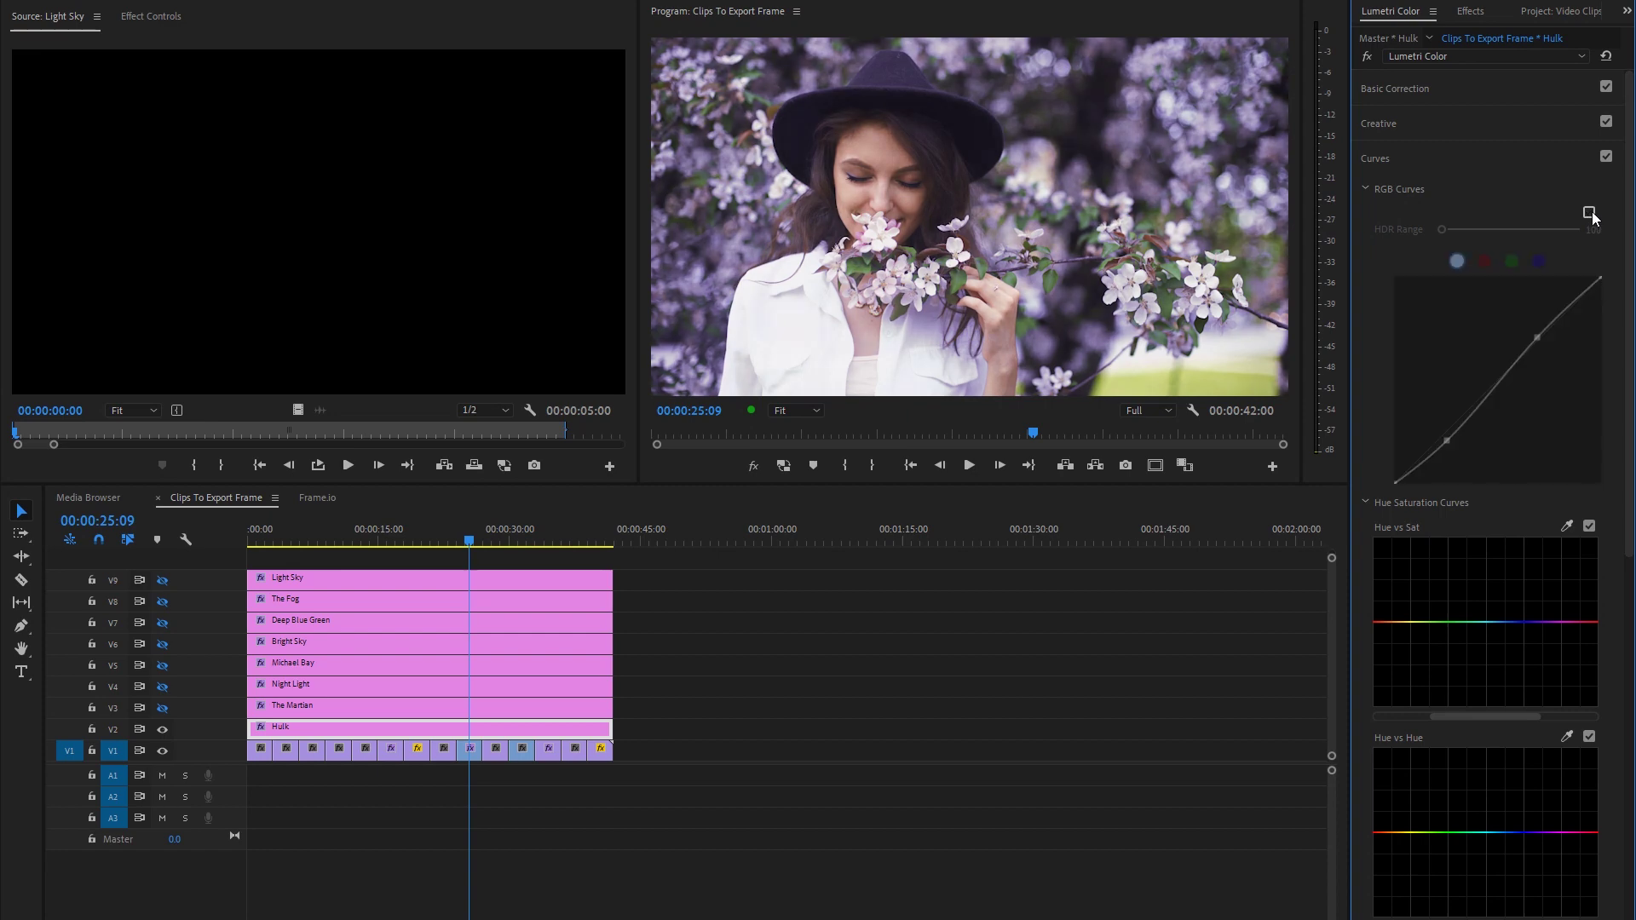
left_click(1590, 213)
left_click(1590, 213)
left_click(1590, 213)
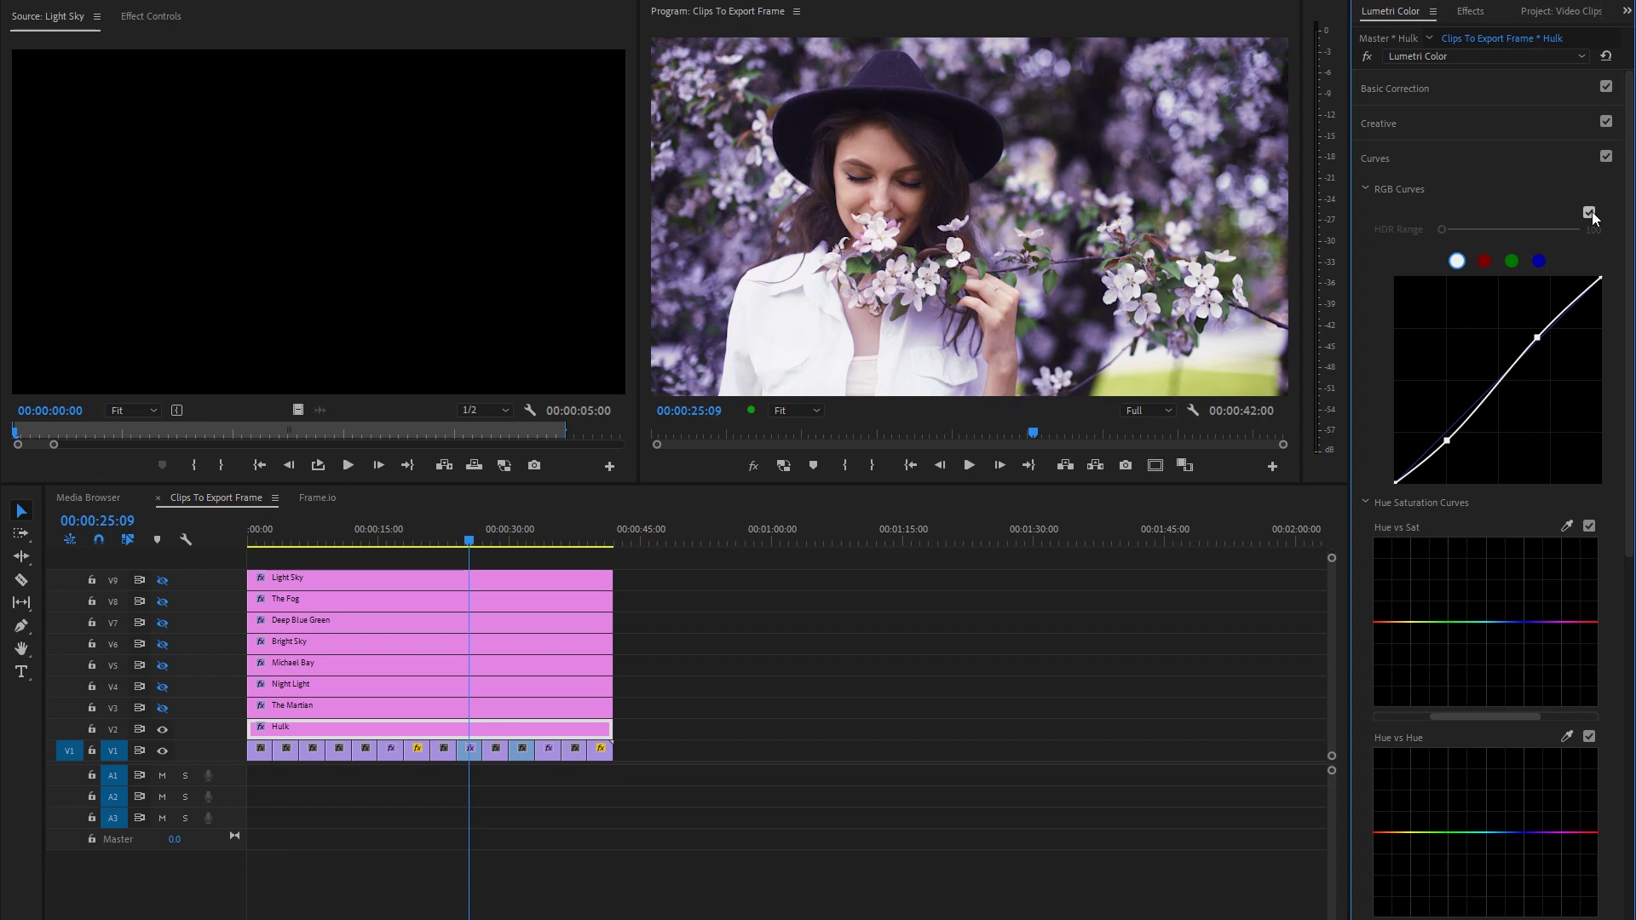
Step: Try adjusting the Intensity of the Hulk look in the Creative settings, and undo the change
left_click(1476, 124)
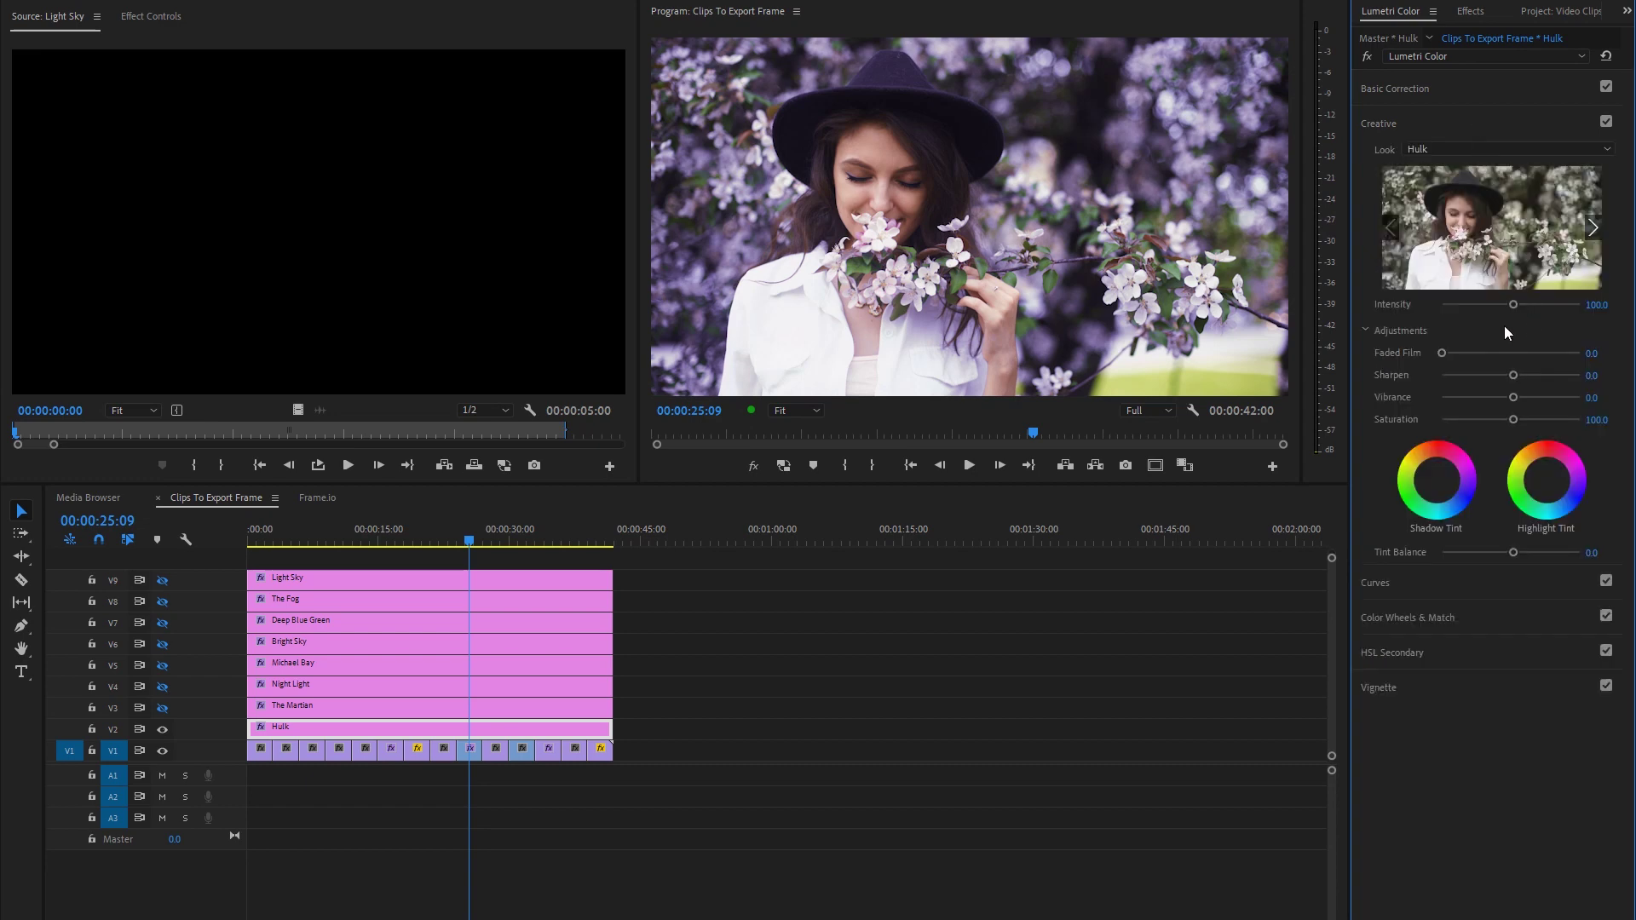
mouse_move(1515, 305)
left_mouse_down()
mouse_move(1356, 310)
mouse_move(1491, 314)
mouse_move(1541, 338)
mouse_move(1476, 319)
mouse_move(1515, 317)
mouse_move(1466, 322)
mouse_move(1519, 317)
left_mouse_up()
key("ctrl+z")
key("ctrl+z")
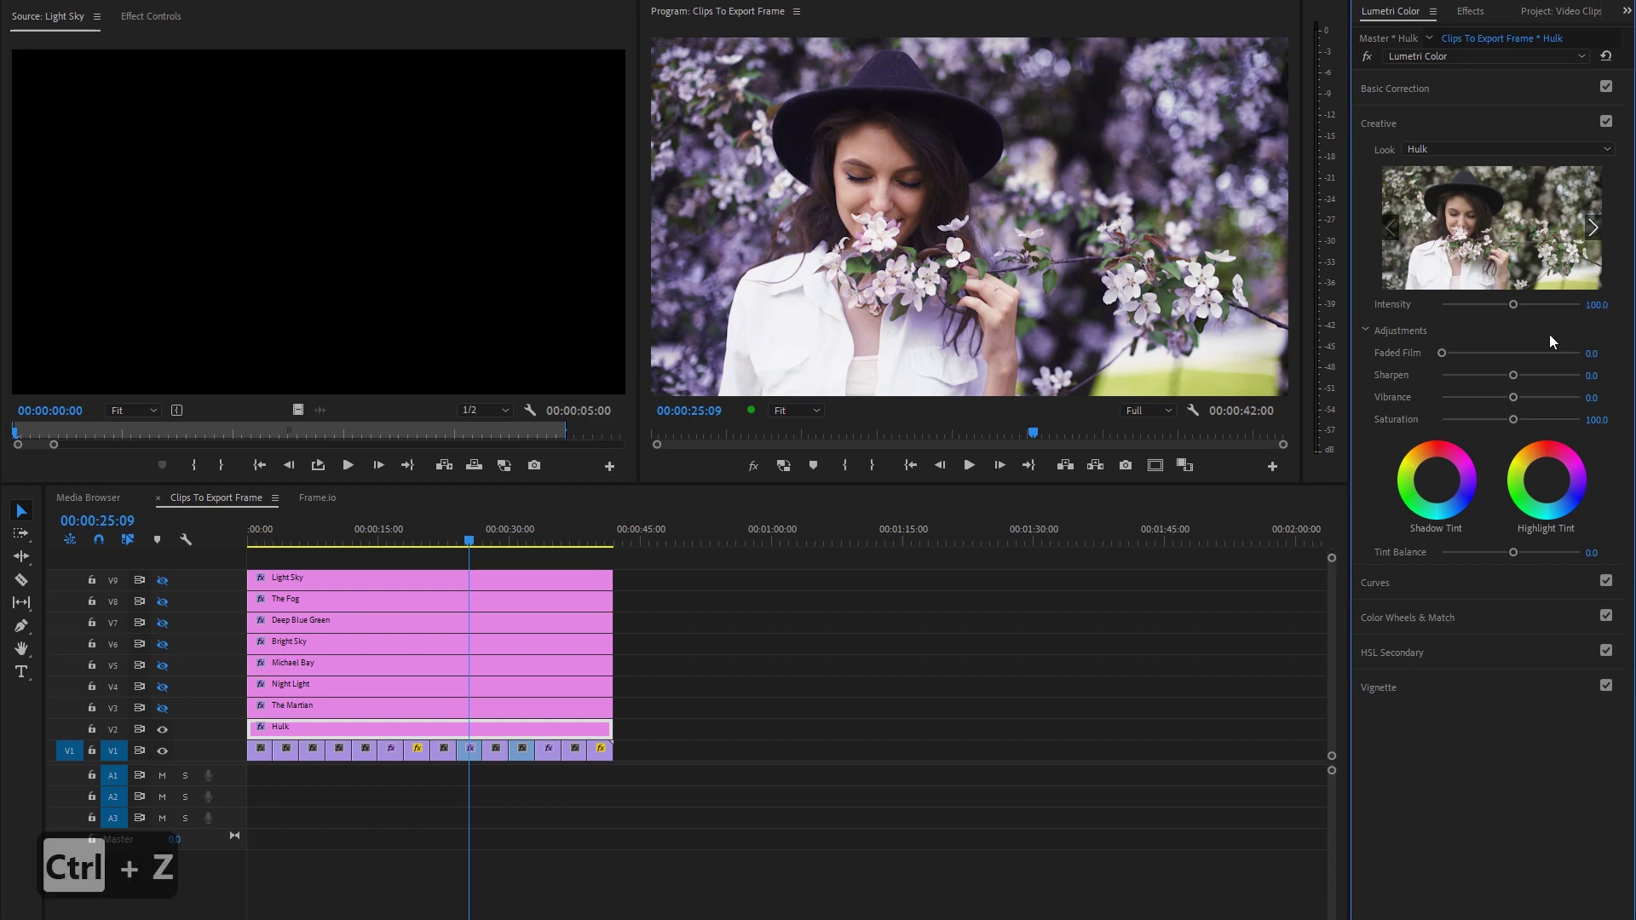
Step: Fine-tune the shadow point of the Hulk layer's RGB curve and raise its black point to fade the blacks
left_click(1408, 583)
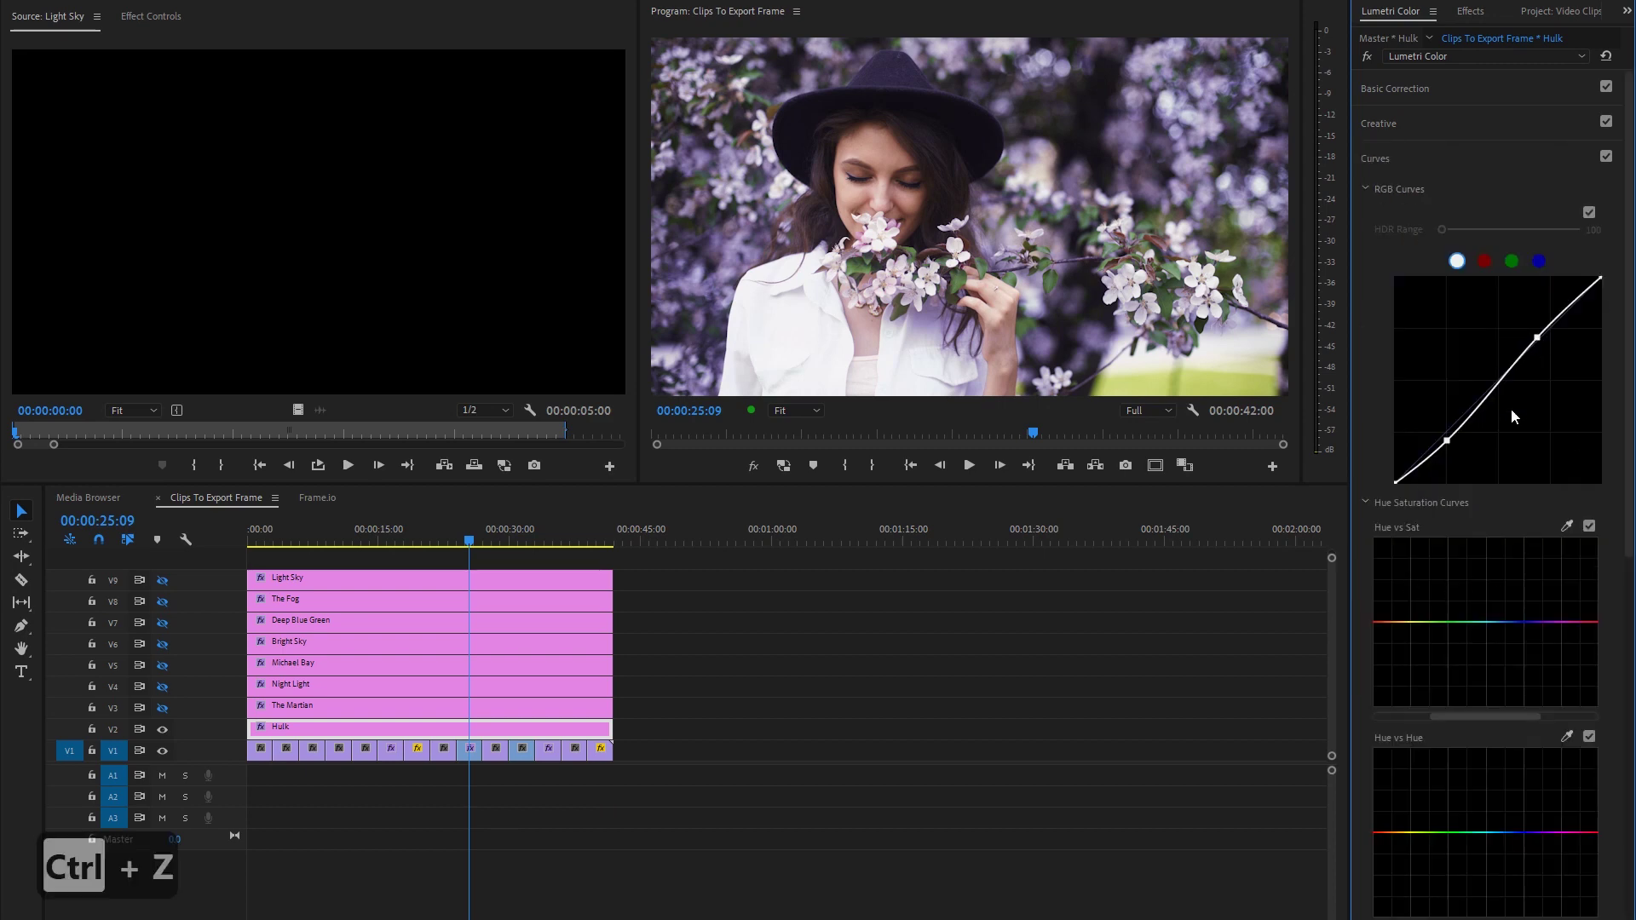
scroll(1470, 647, "down", 3)
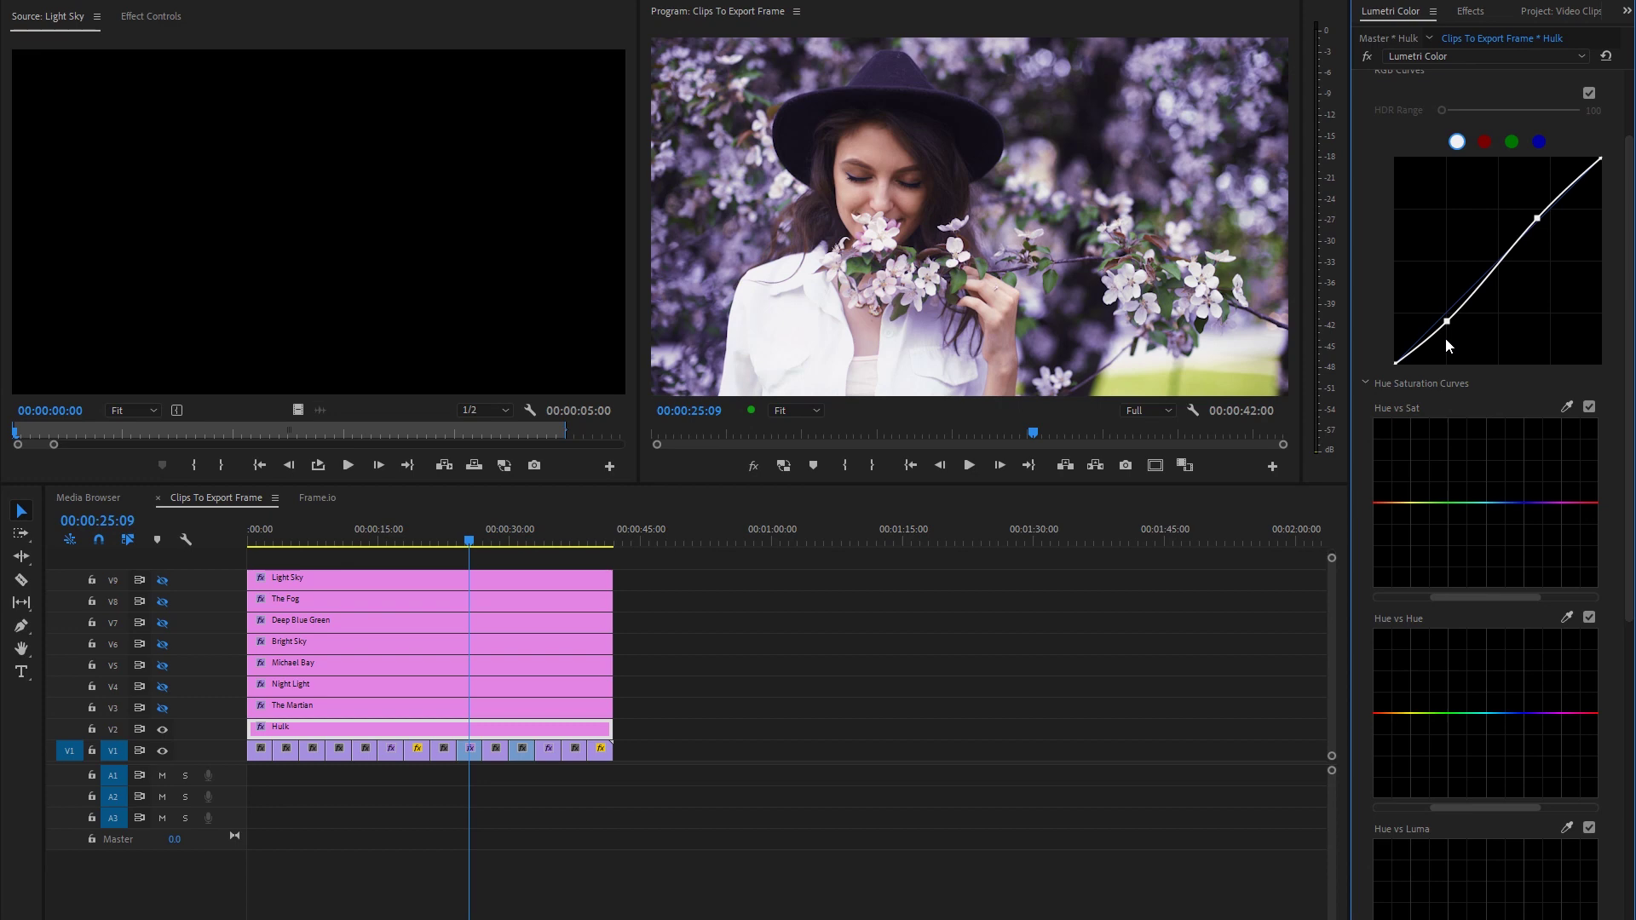
left_click_drag(1446, 321, 1446, 322)
left_click_drag(1393, 363, 1363, 346)
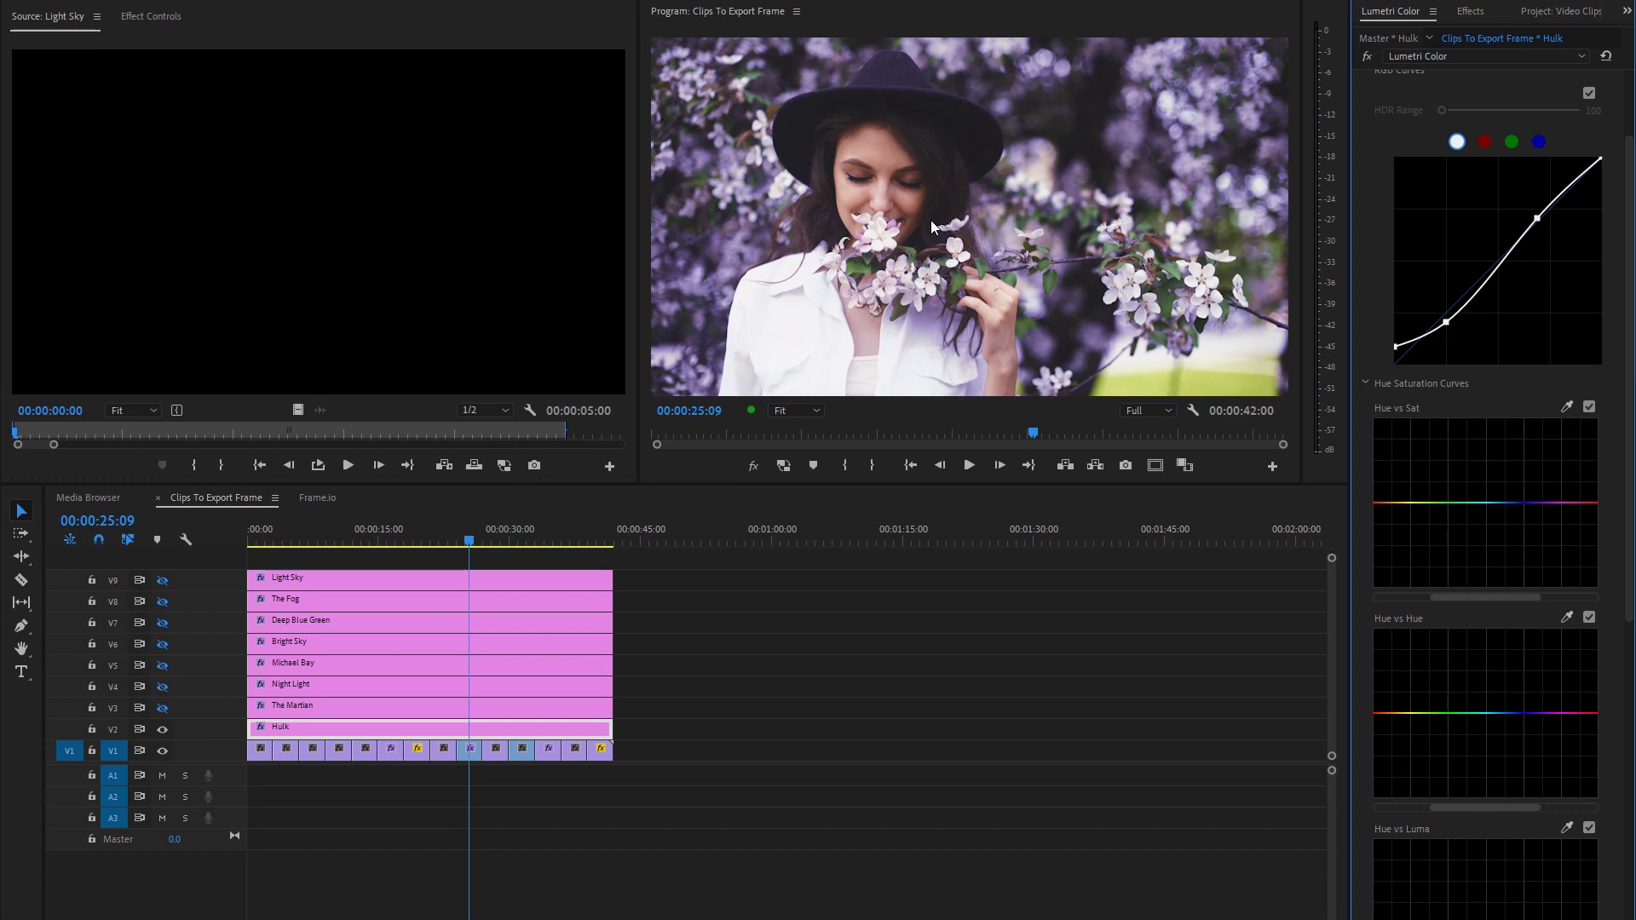
Step: Move to the hiker clip at 00:00:15:19, switch track output from V2 to V7, and select the Deep Blue Green layer
left_click_drag(419, 540, 387, 534)
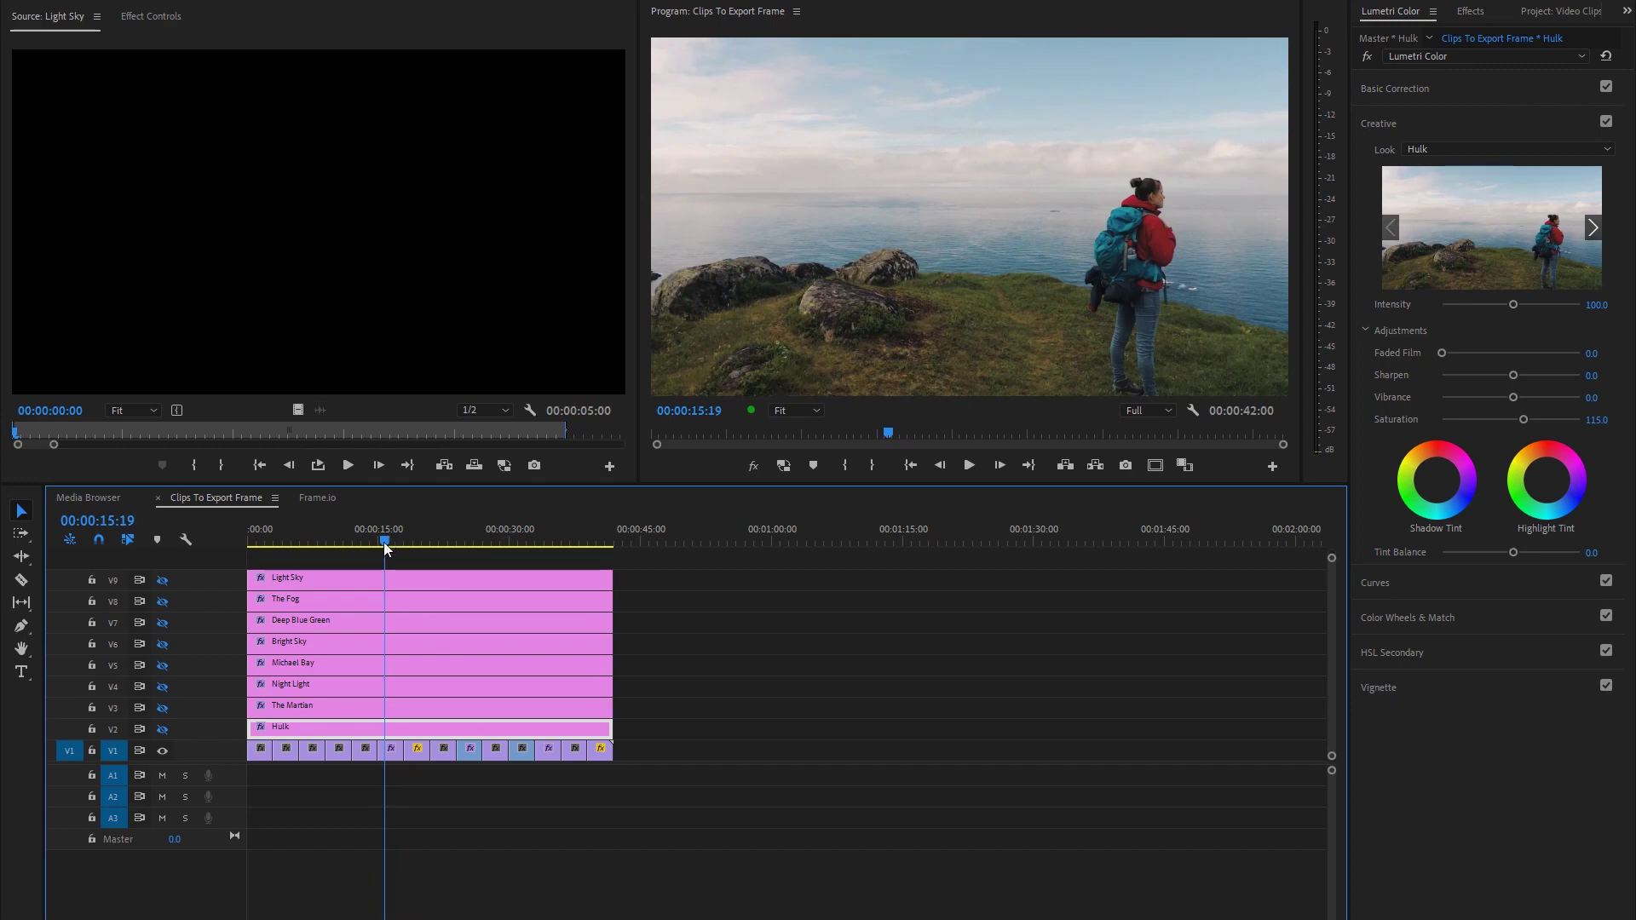
left_click(162, 623)
left_click(276, 617)
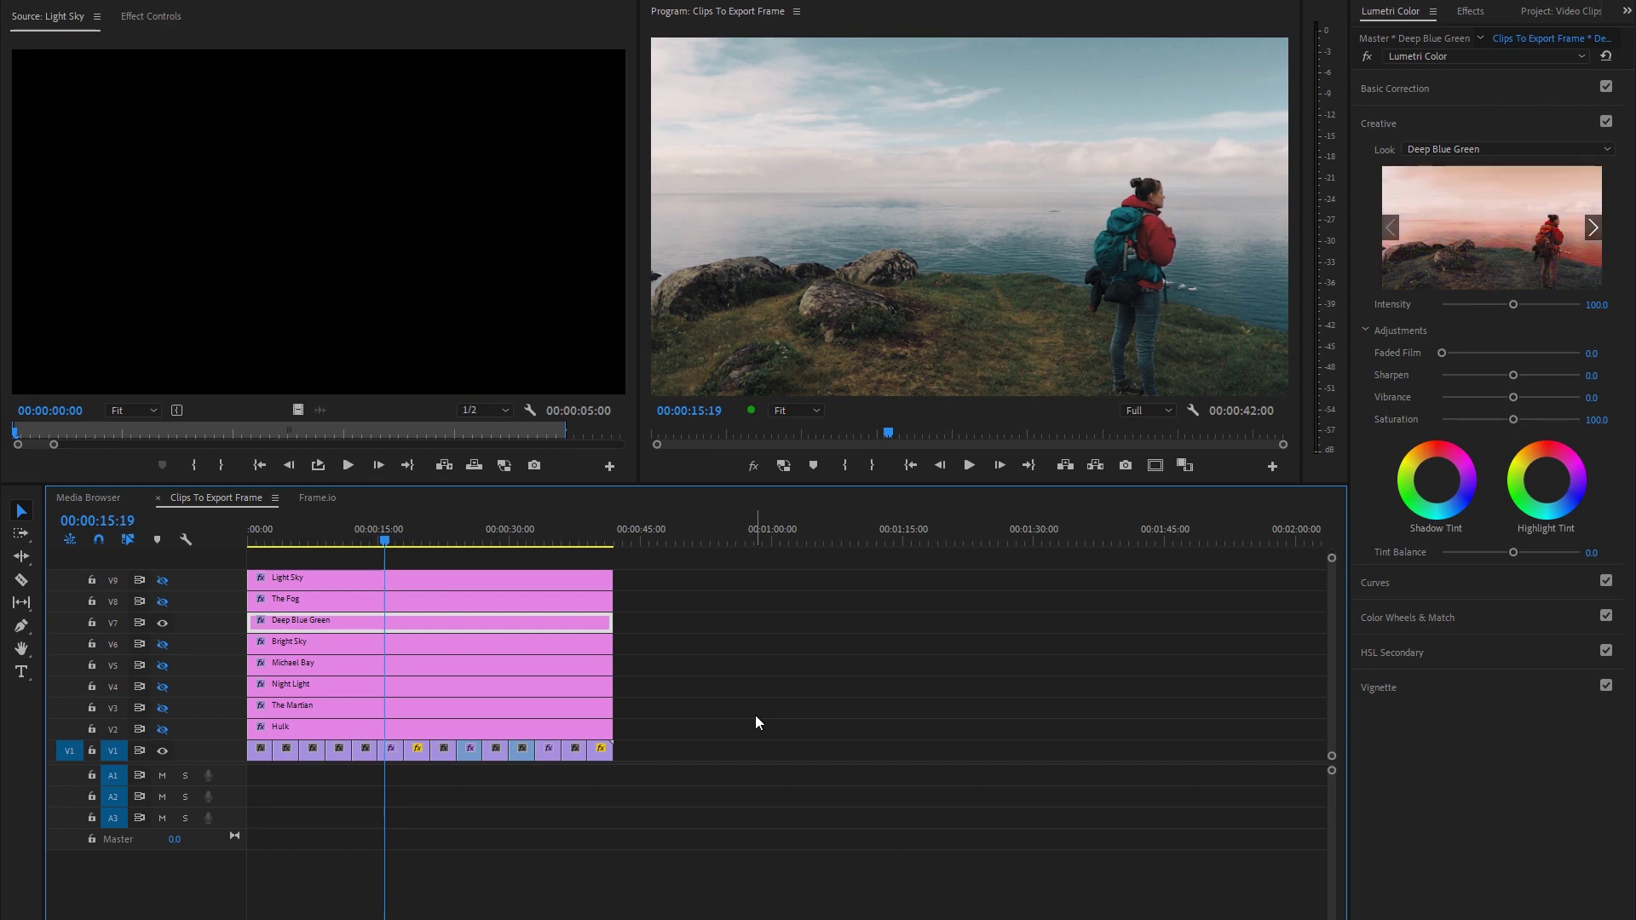
Step: Shape the Deep Blue Green layer's RGB curve into a gentle S with slightly lifted blacks, and nudge its white balance Temperature warmer
left_click(1403, 591)
left_click_drag(1448, 429, 1447, 441)
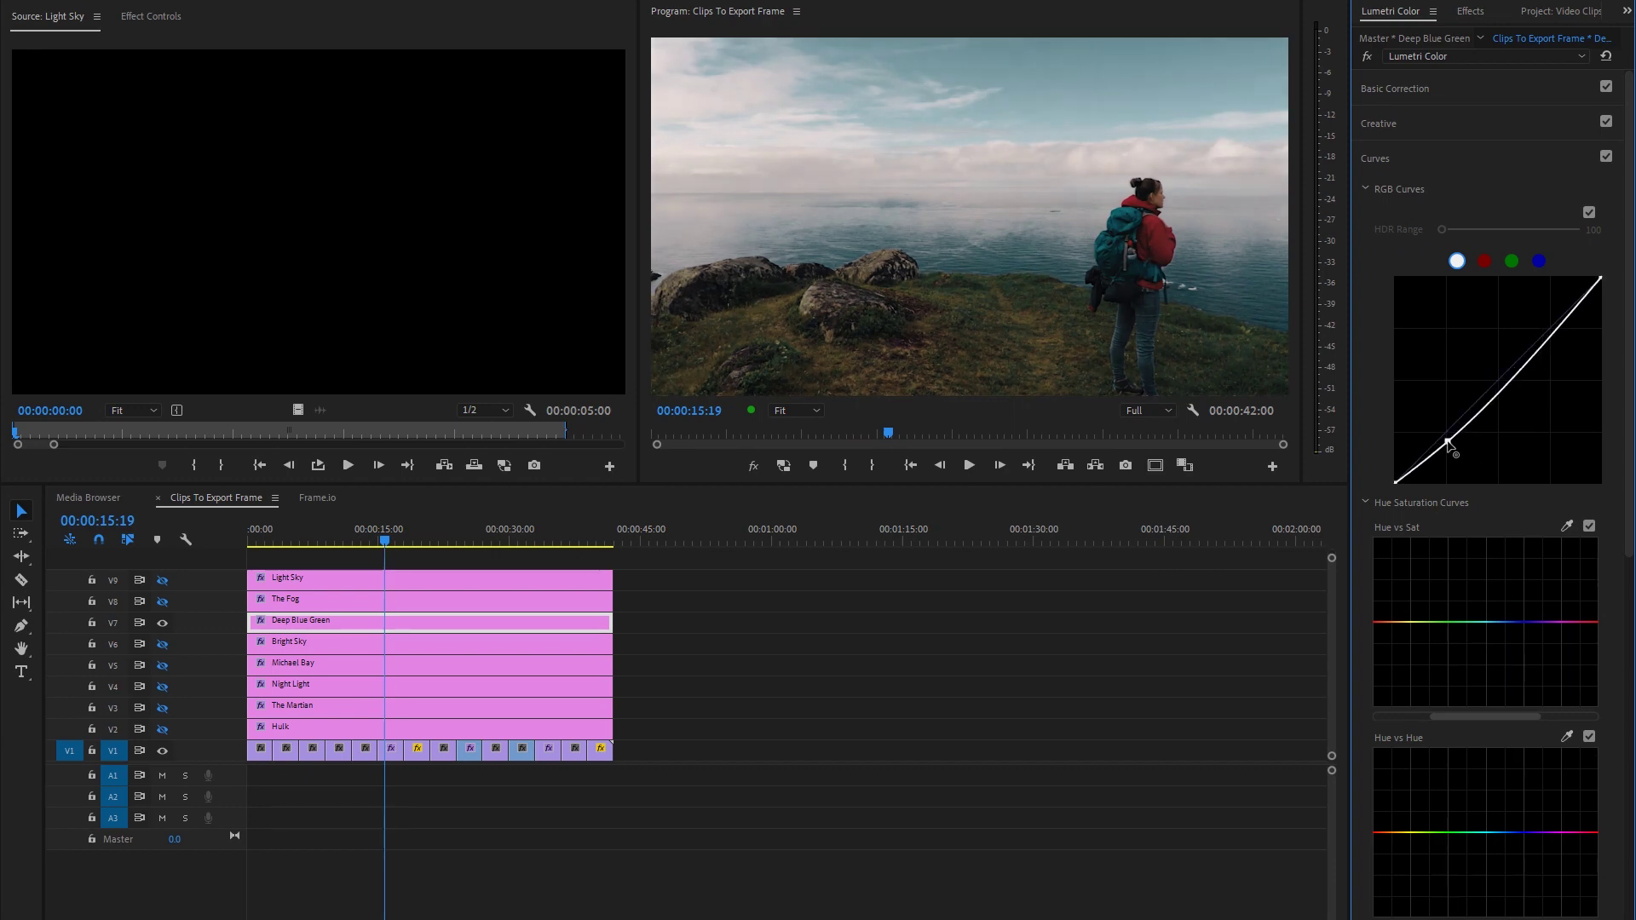
left_click_drag(1531, 358, 1527, 347)
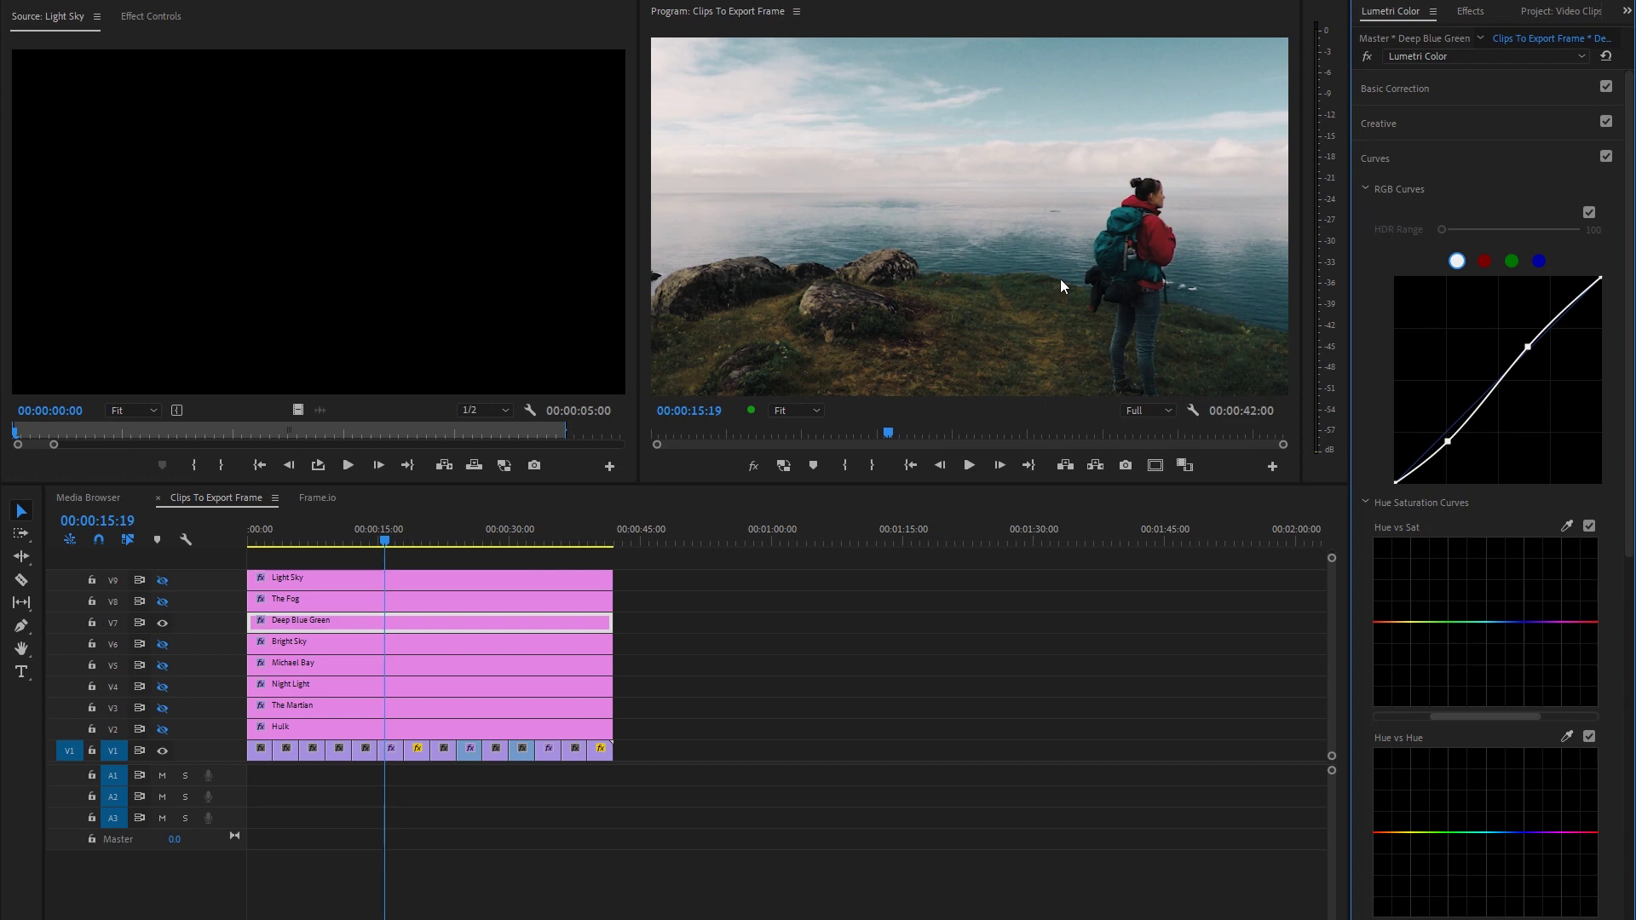
left_click_drag(1396, 482, 1357, 473)
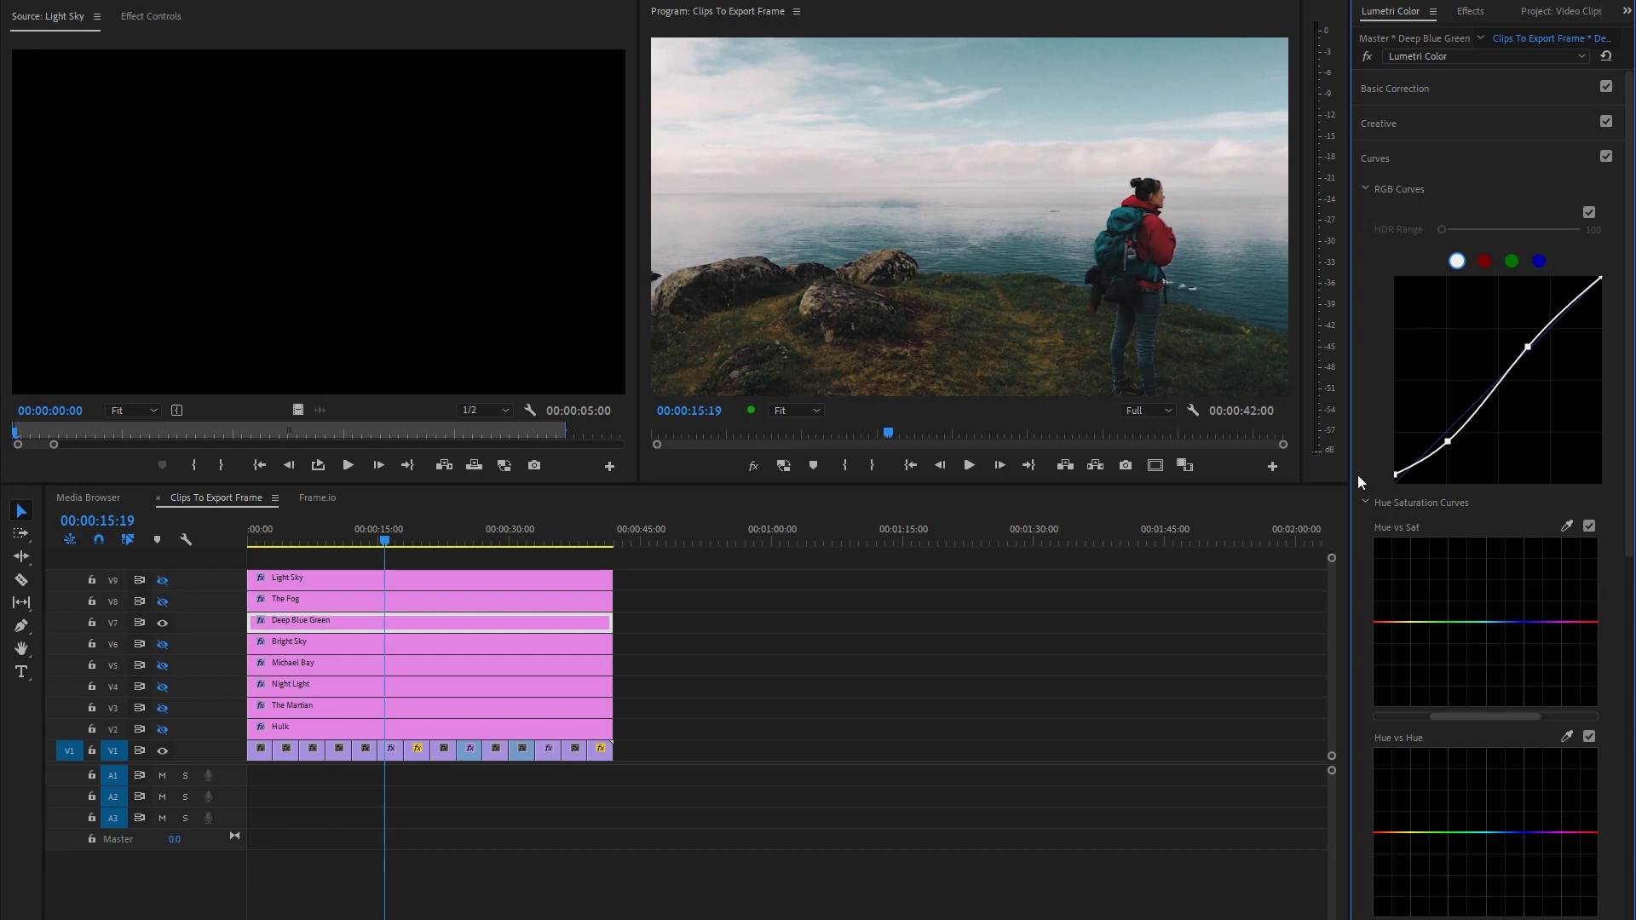
left_click(1430, 99)
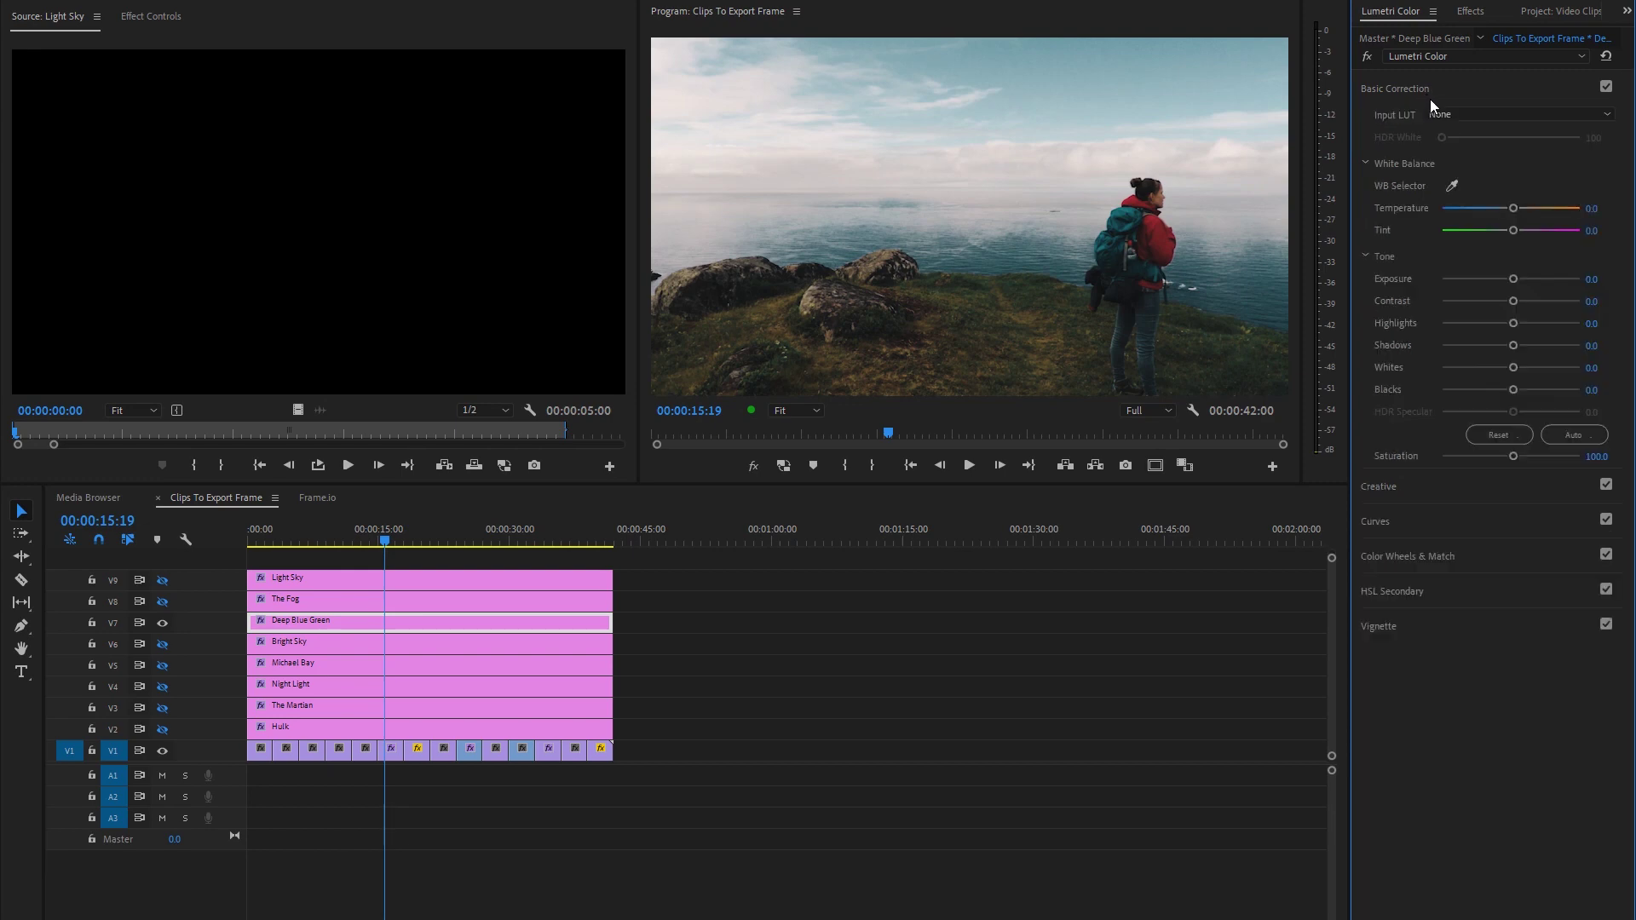
left_click_drag(1513, 210, 1517, 212)
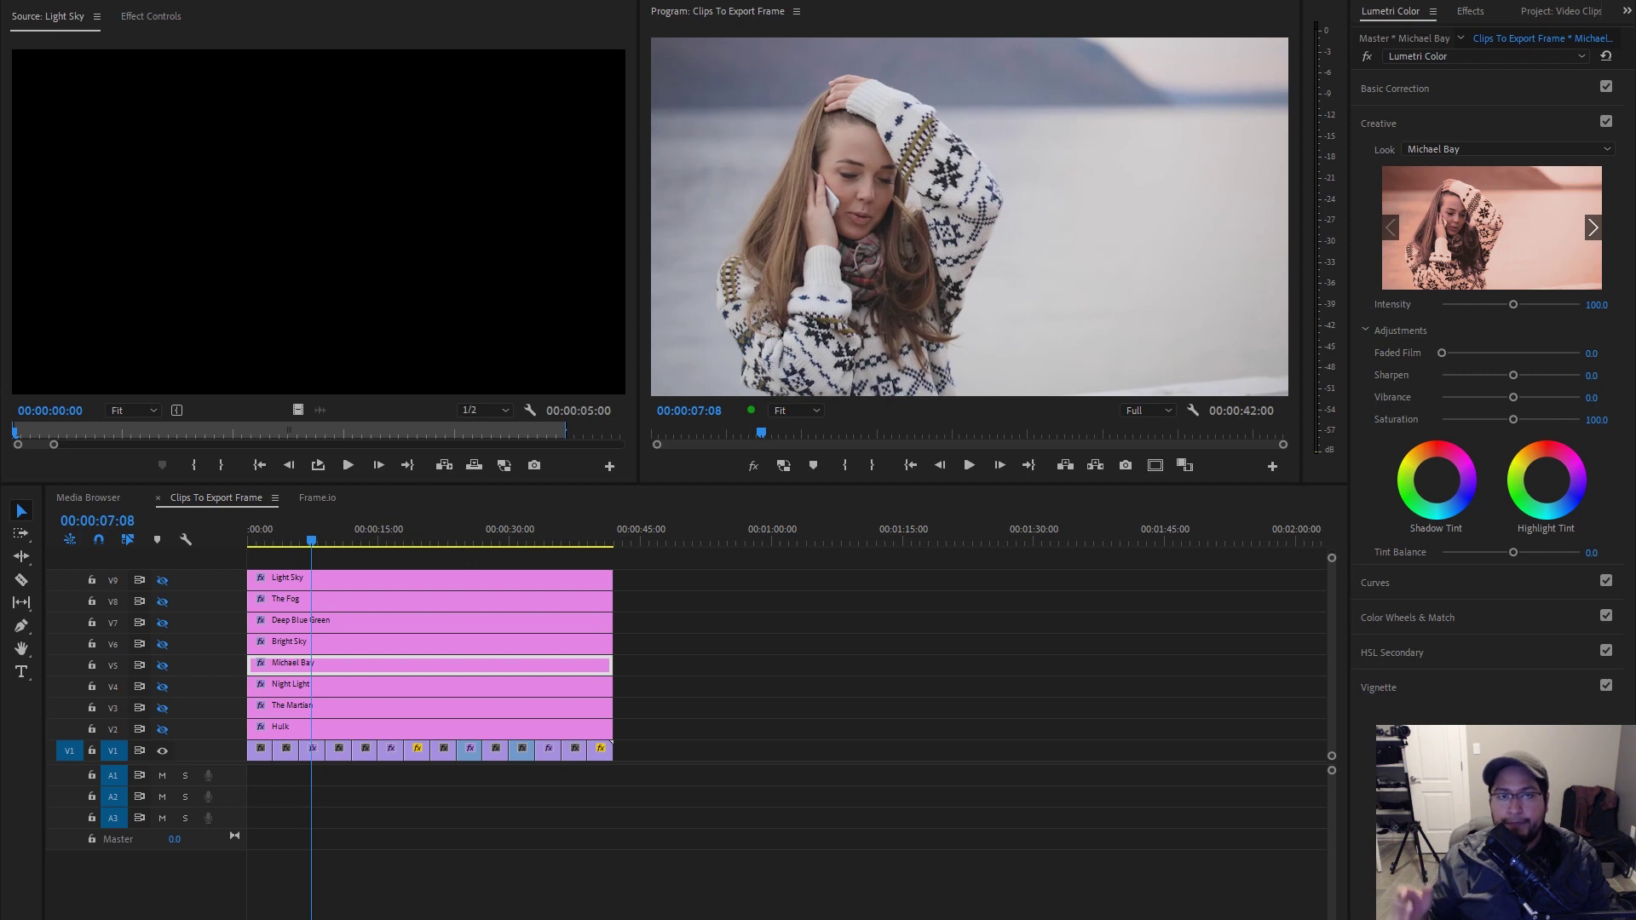
Step: Turn on V9 output over the clip at 00:00:07:08, select the Light Sky adjustment layer, and save the project
left_click(162, 579)
left_click(426, 578)
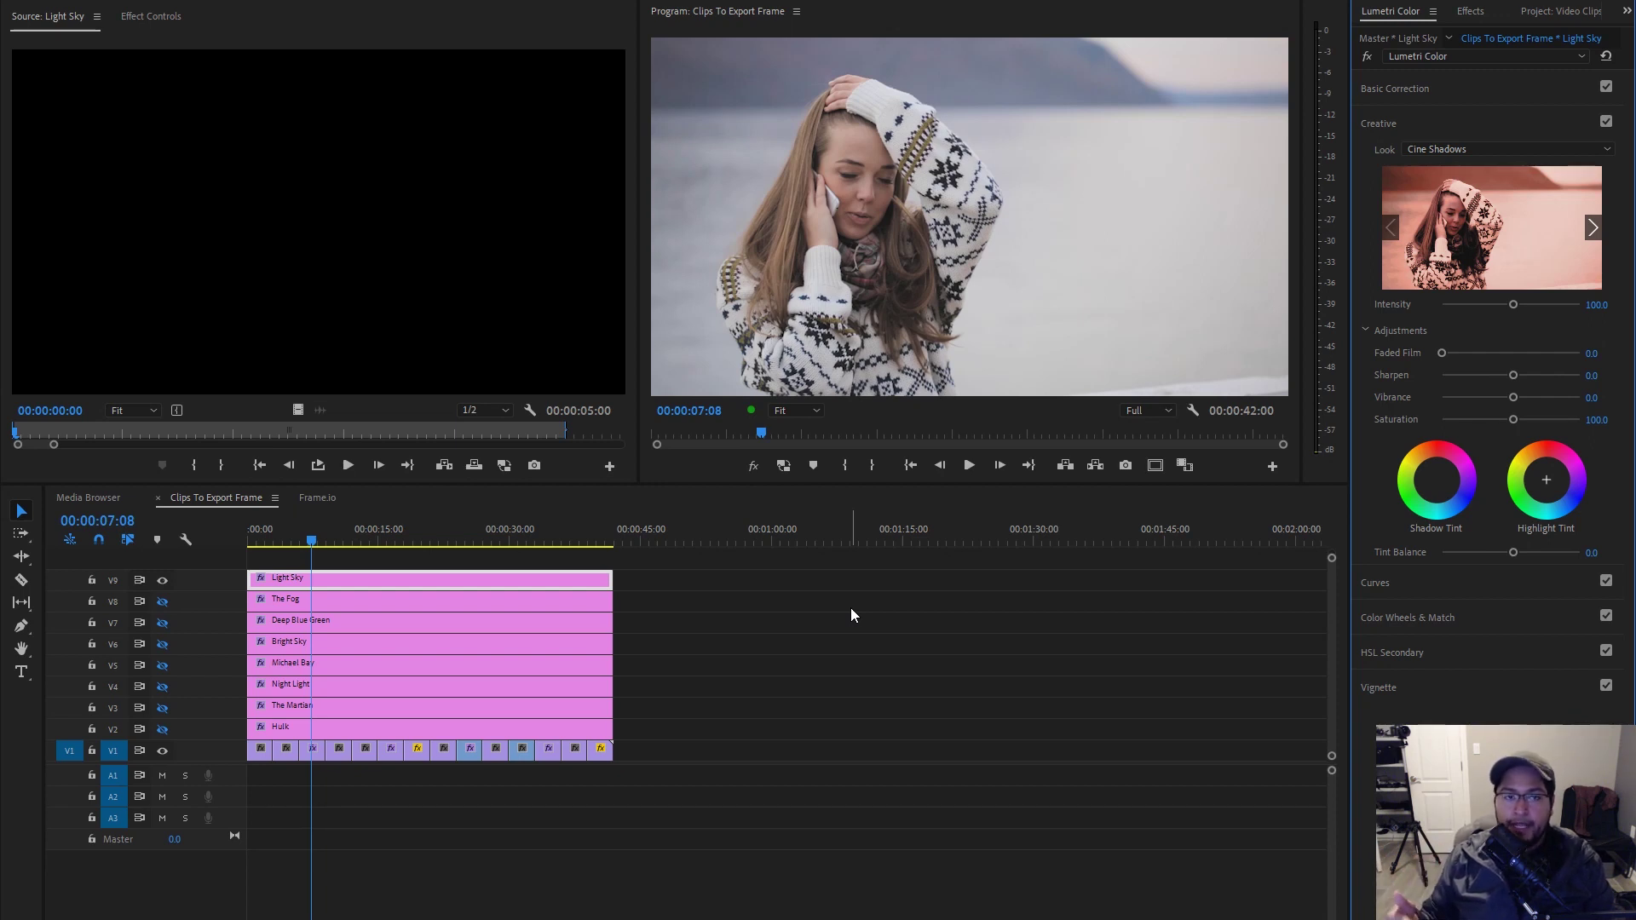
key("ctrl+s")
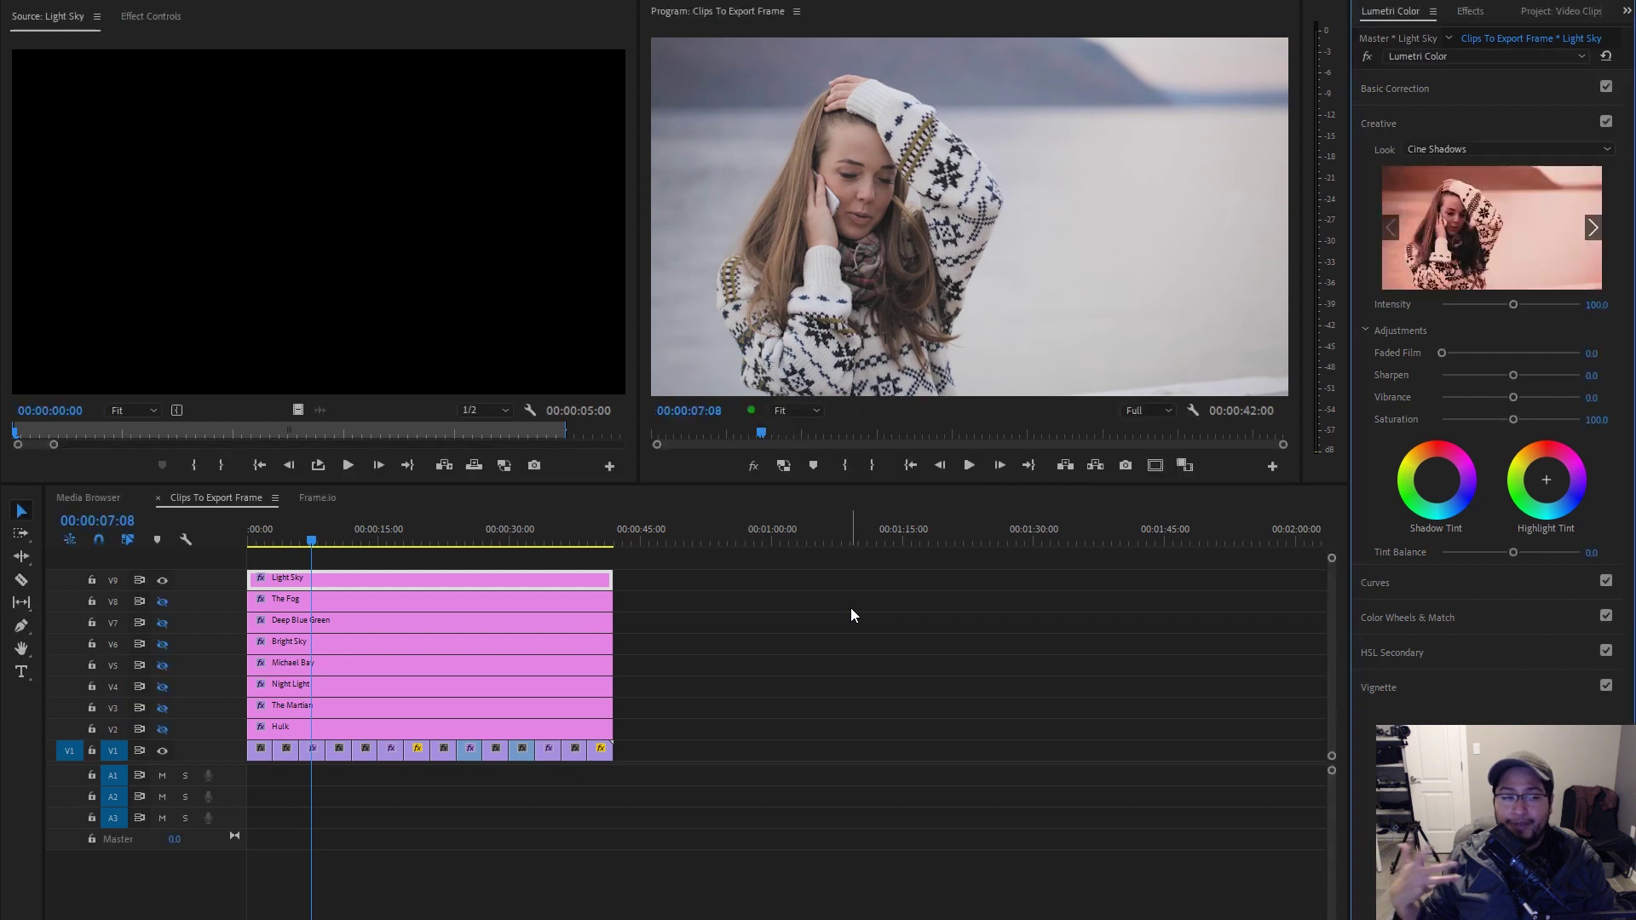